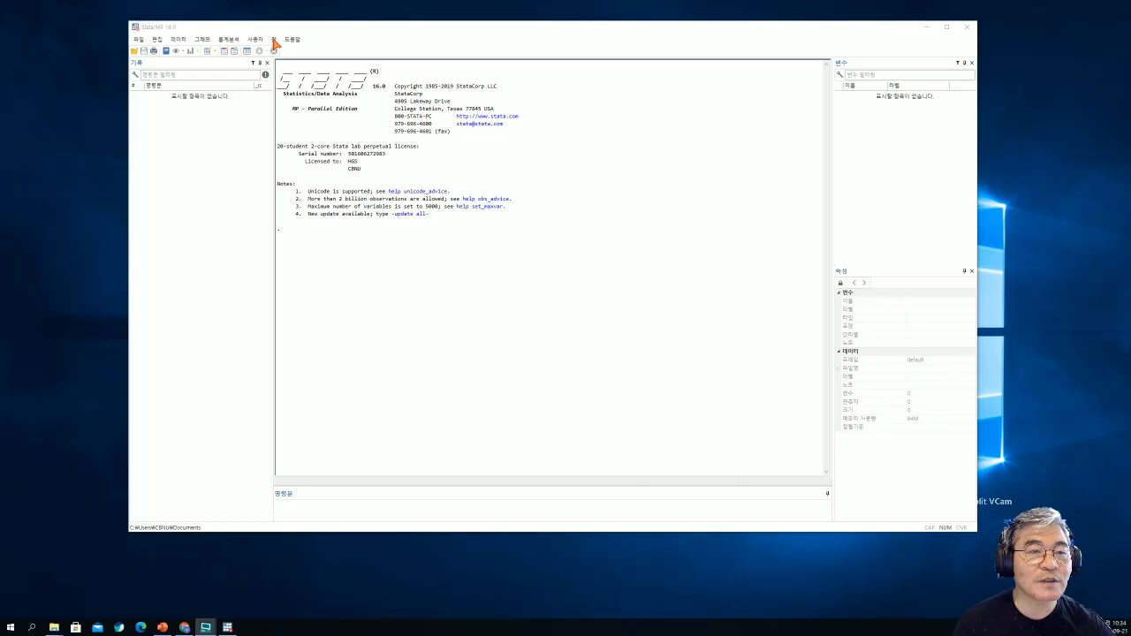
# Step: Open a new, empty do-file in the Do-file Editor
pyautogui.click(274, 40)
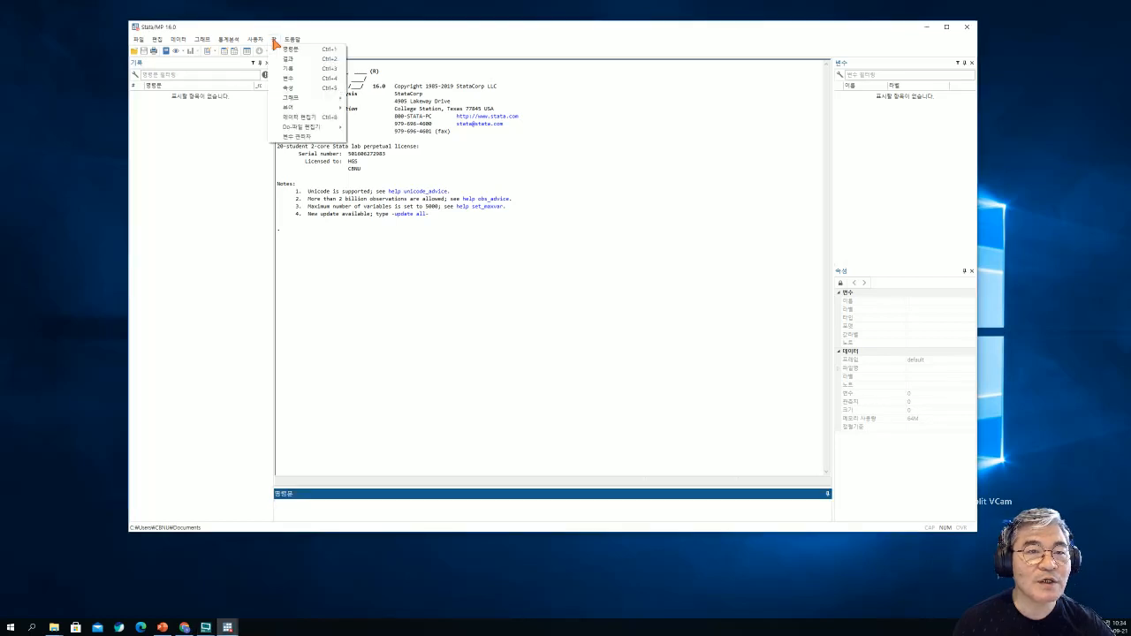
pyautogui.moveTo(301, 111)
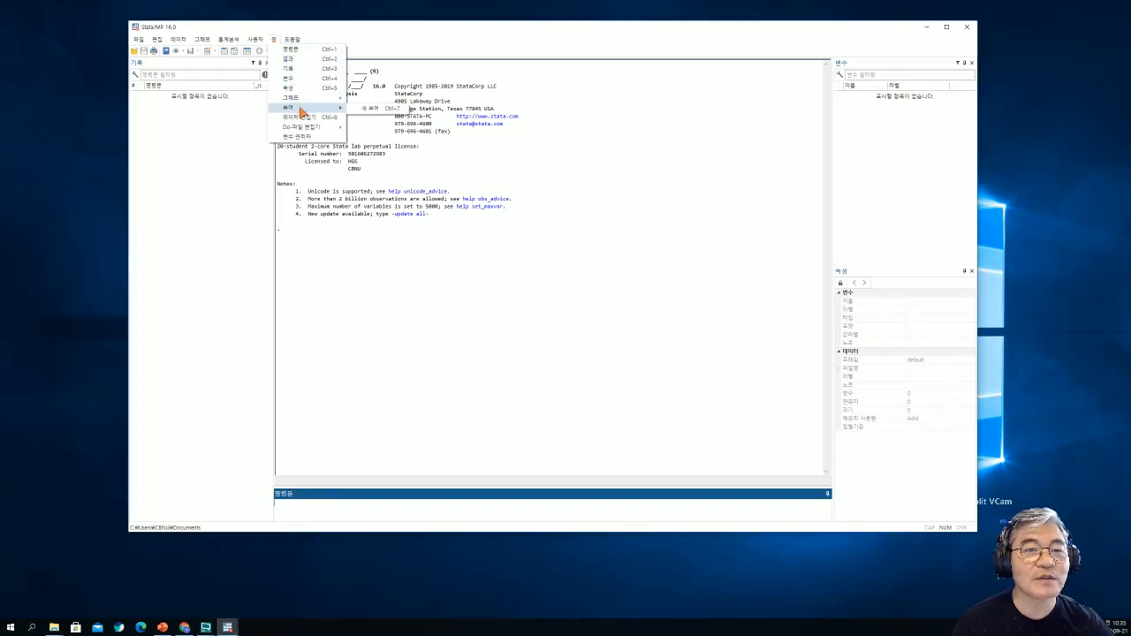
pyautogui.moveTo(303, 131)
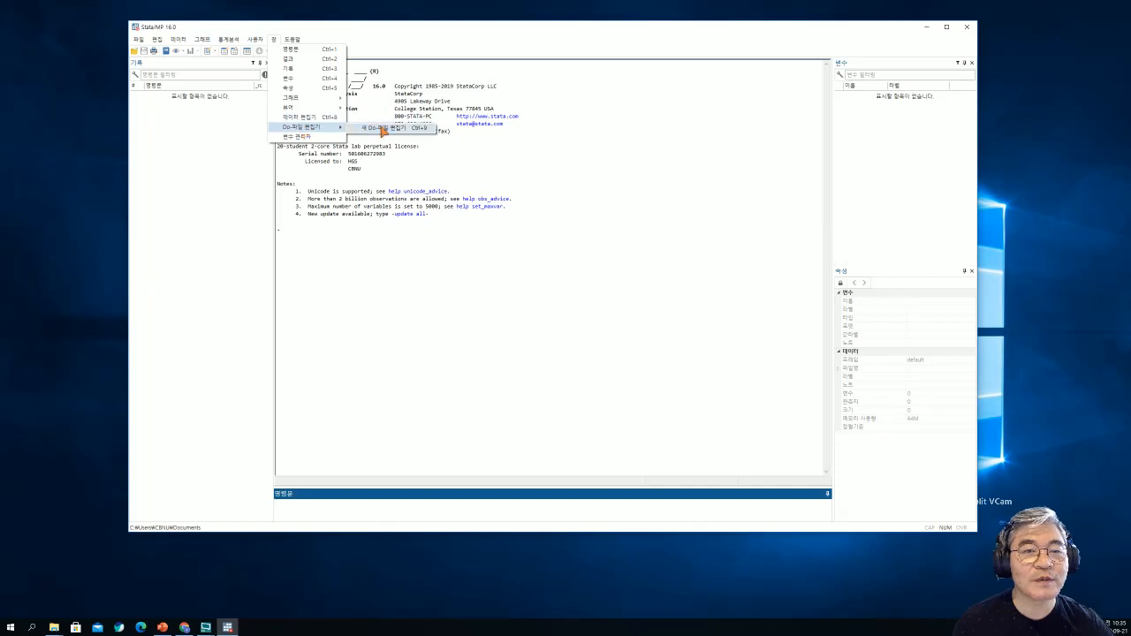
pyautogui.click(382, 128)
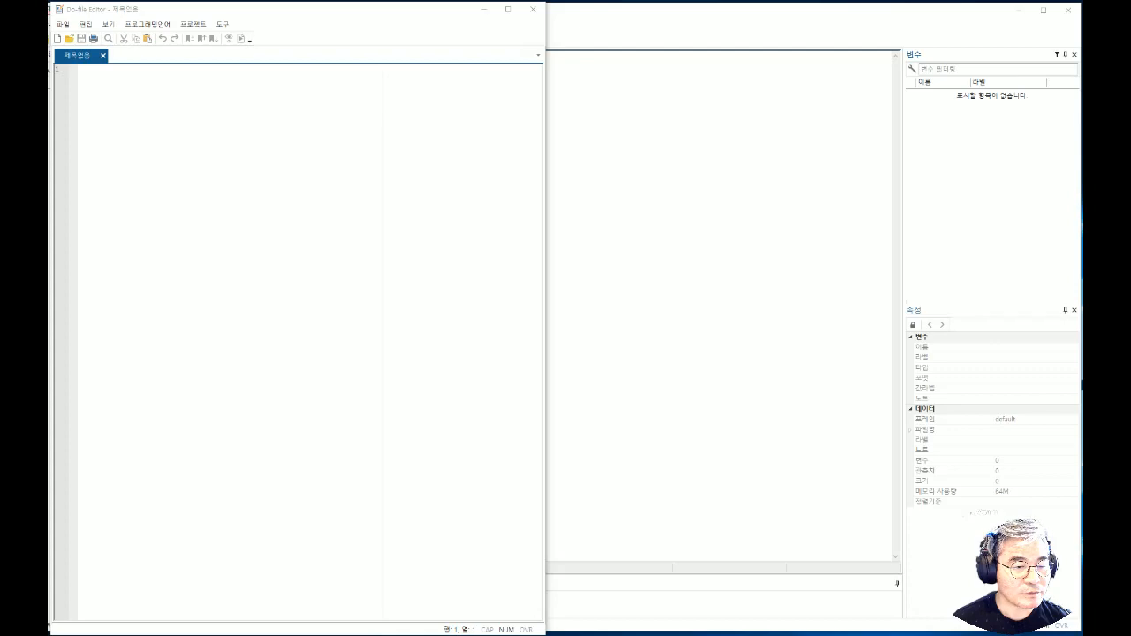
# Step: Narrow the main Stata window to sit beside the Do-file Editor and close its history, variables and properties panes
pyautogui.moveTo(49, 626); pyautogui.dragTo(548, 631)
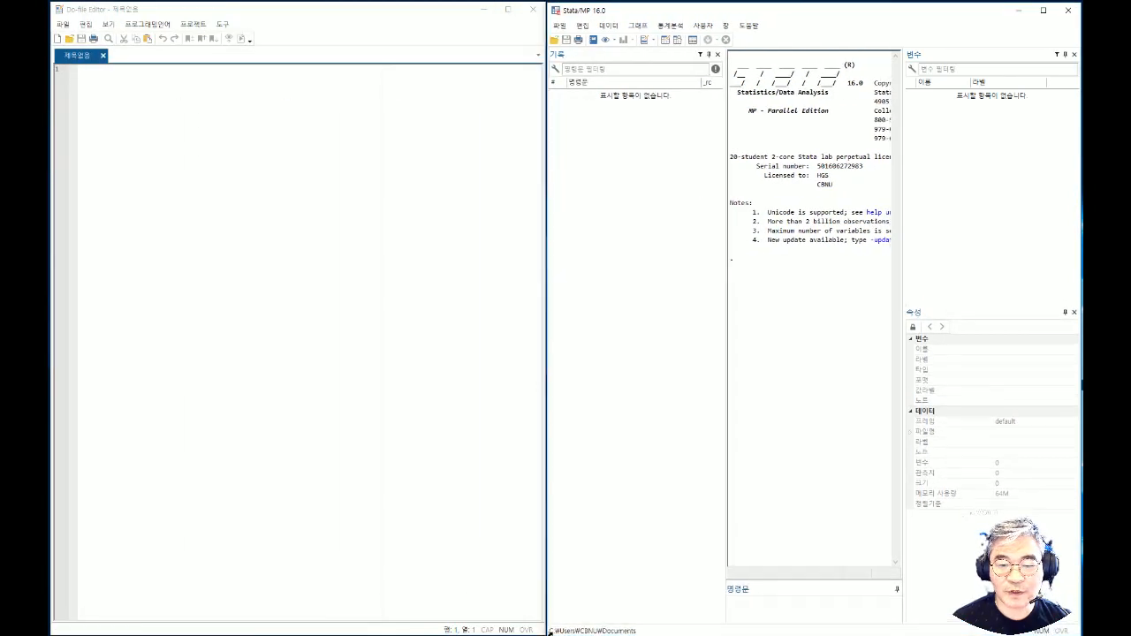
pyautogui.click(717, 54)
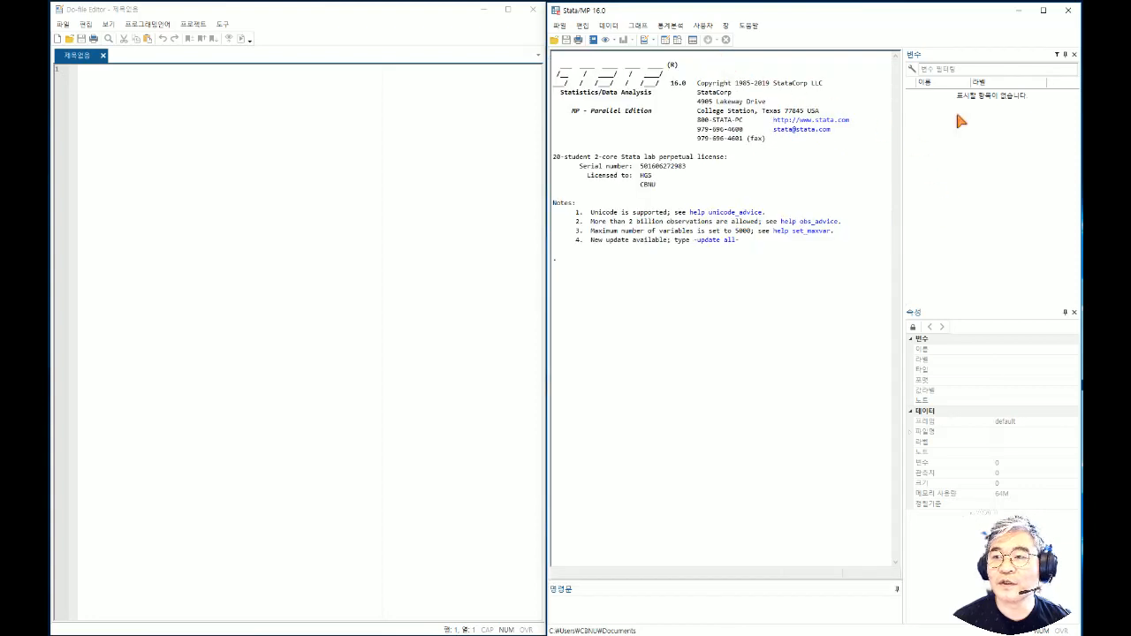
pyautogui.click(1074, 54)
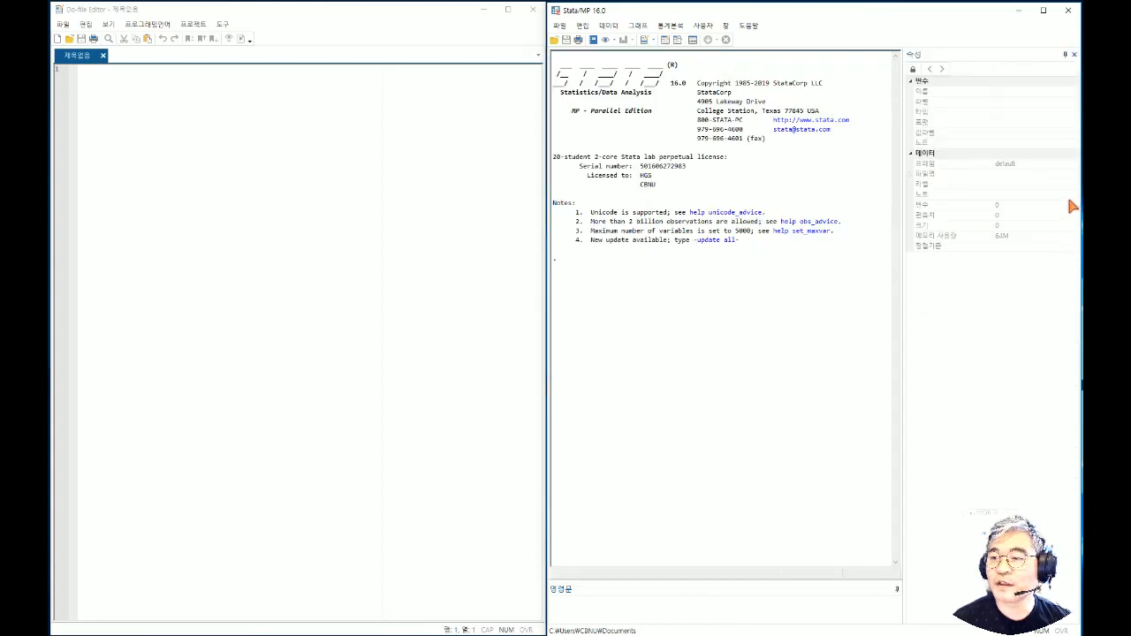
pyautogui.click(1070, 55)
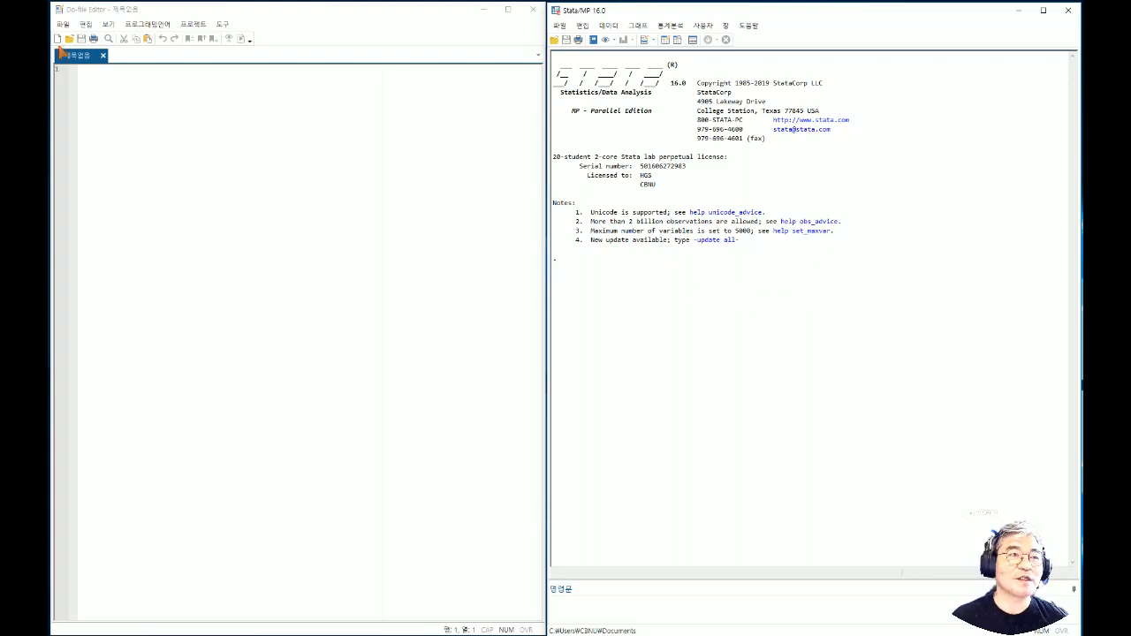
# Step: Open the do-file "06_제6장_상관관계 분석_v3_2020-09-20" from the 강의자료 folder in the Do-file Editor
pyautogui.click(137, 9)
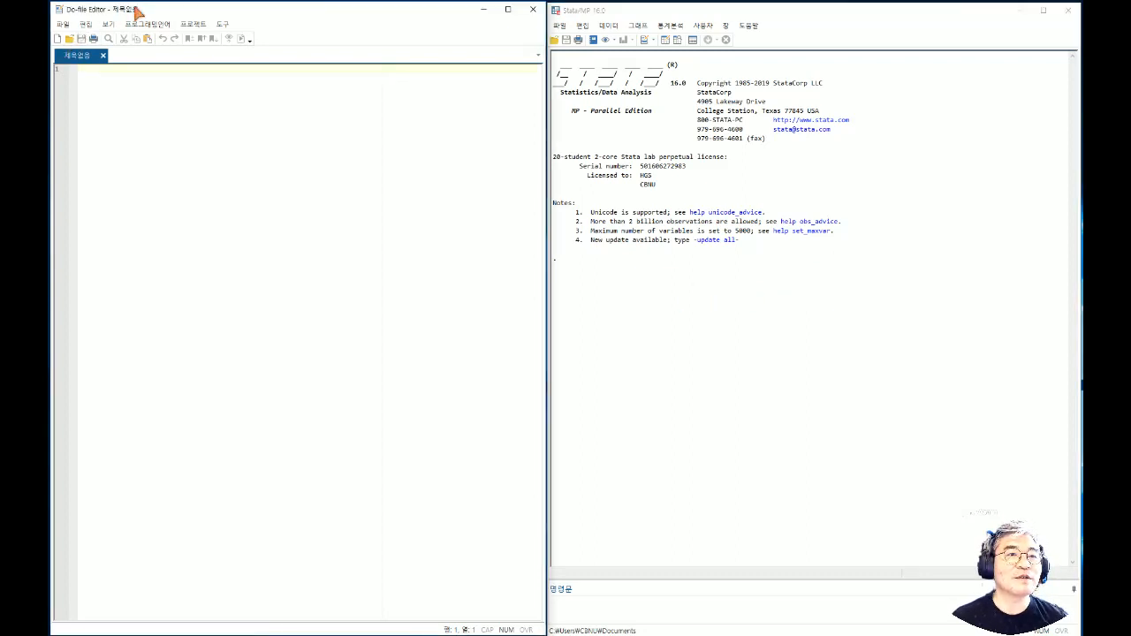
pyautogui.click(69, 40)
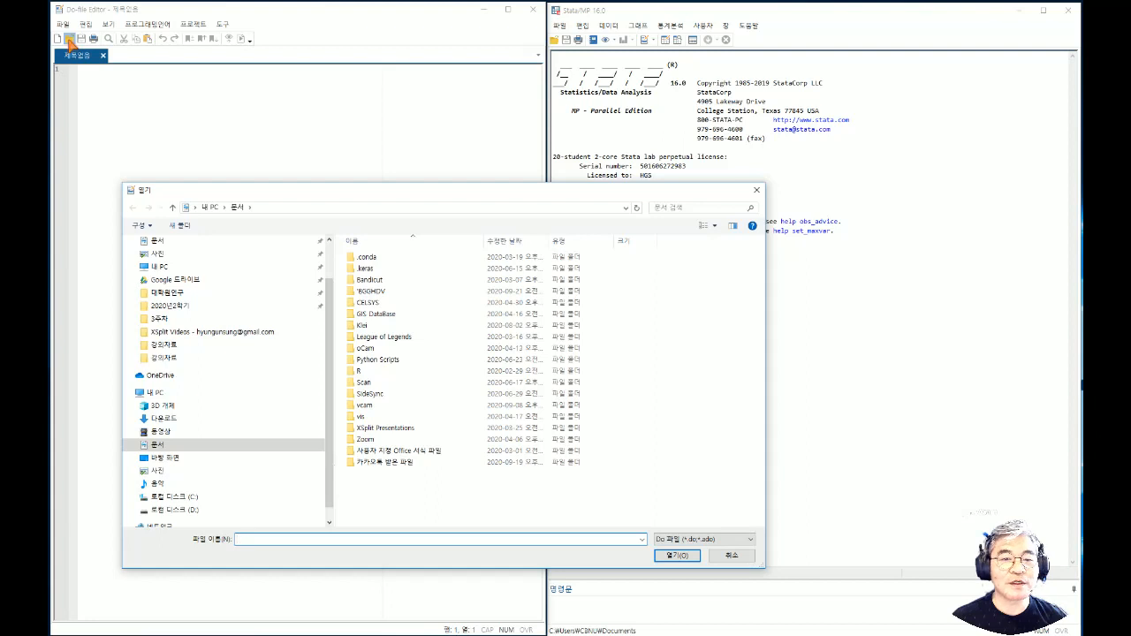
pyautogui.click(181, 347)
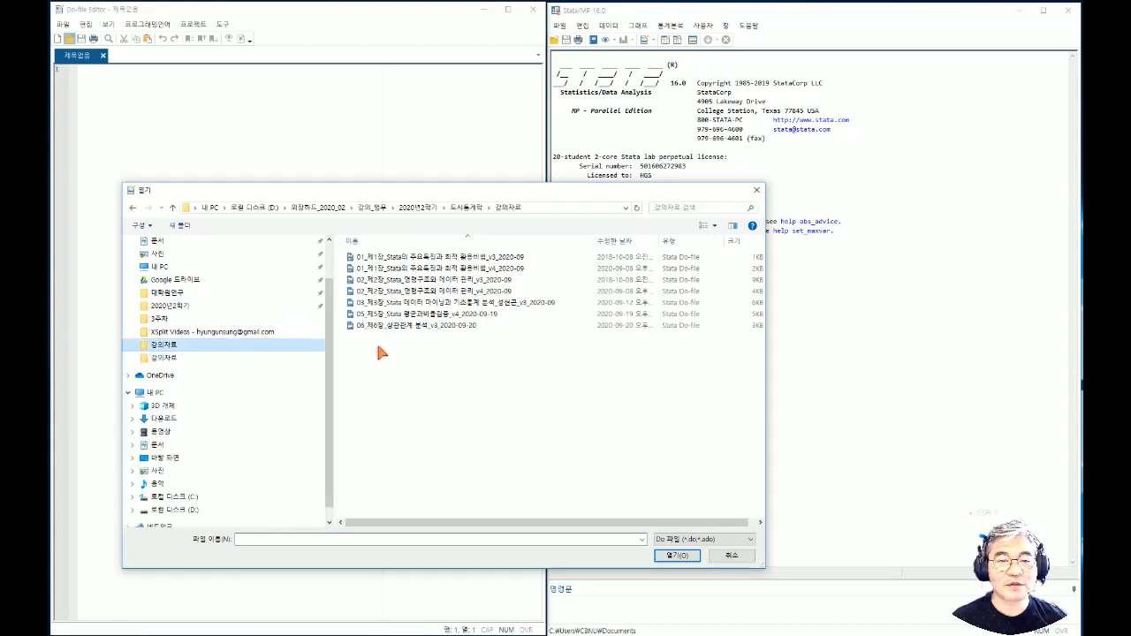
pyautogui.click(431, 327)
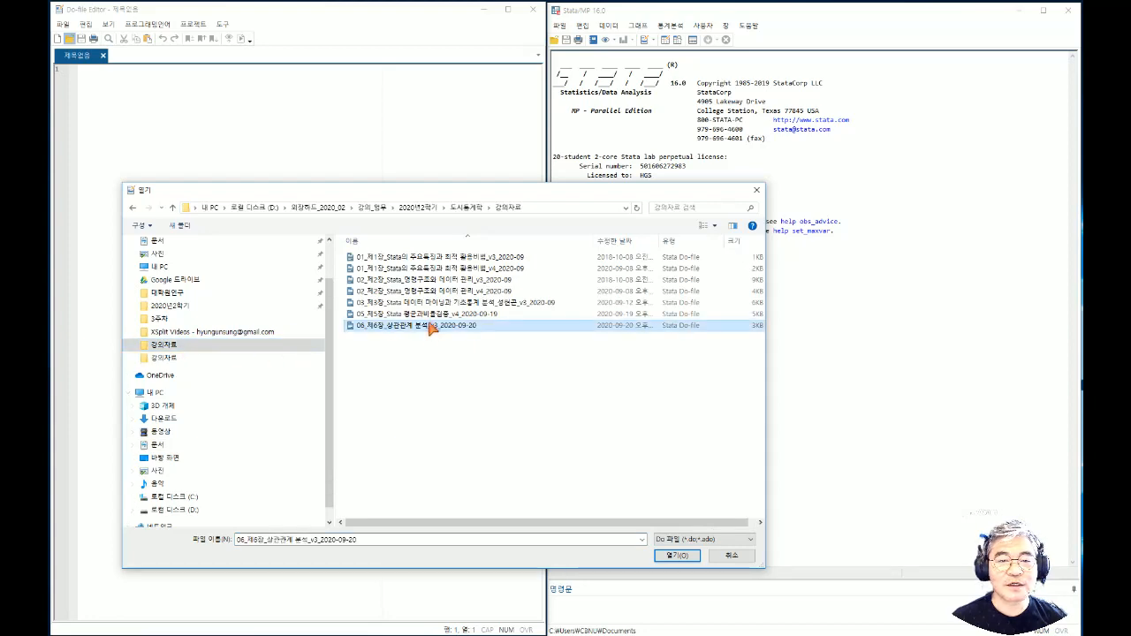
pyautogui.click(677, 555)
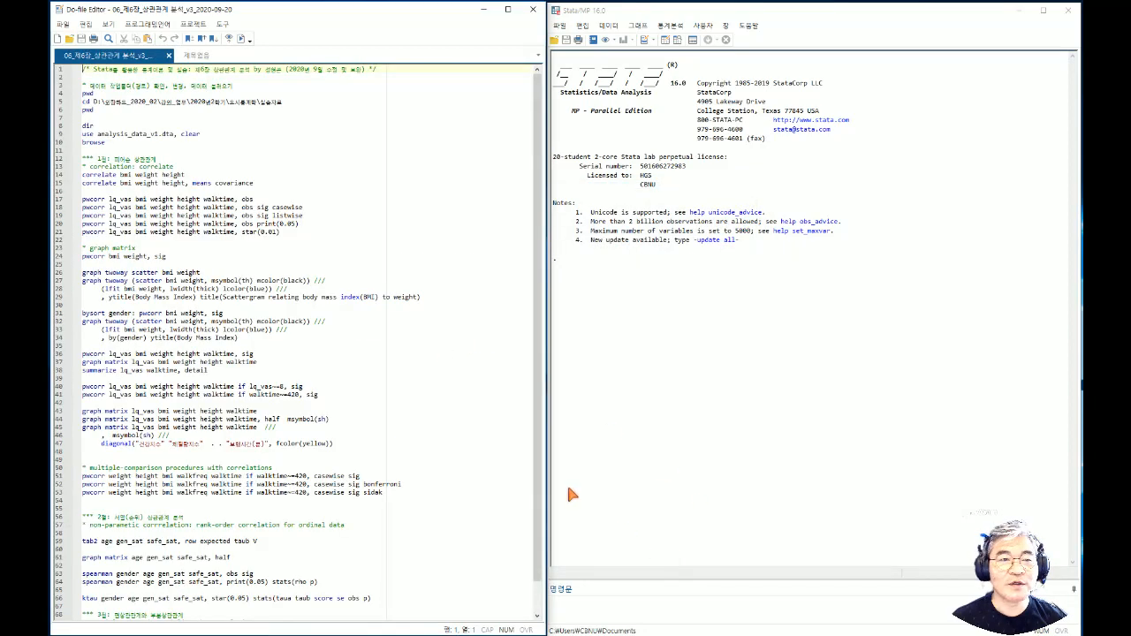
# Step: Enlarge the do-file text and run the pwd, cd and pwd lines to switch the working directory to the 실습자료 folder
pyautogui.click(235, 215)
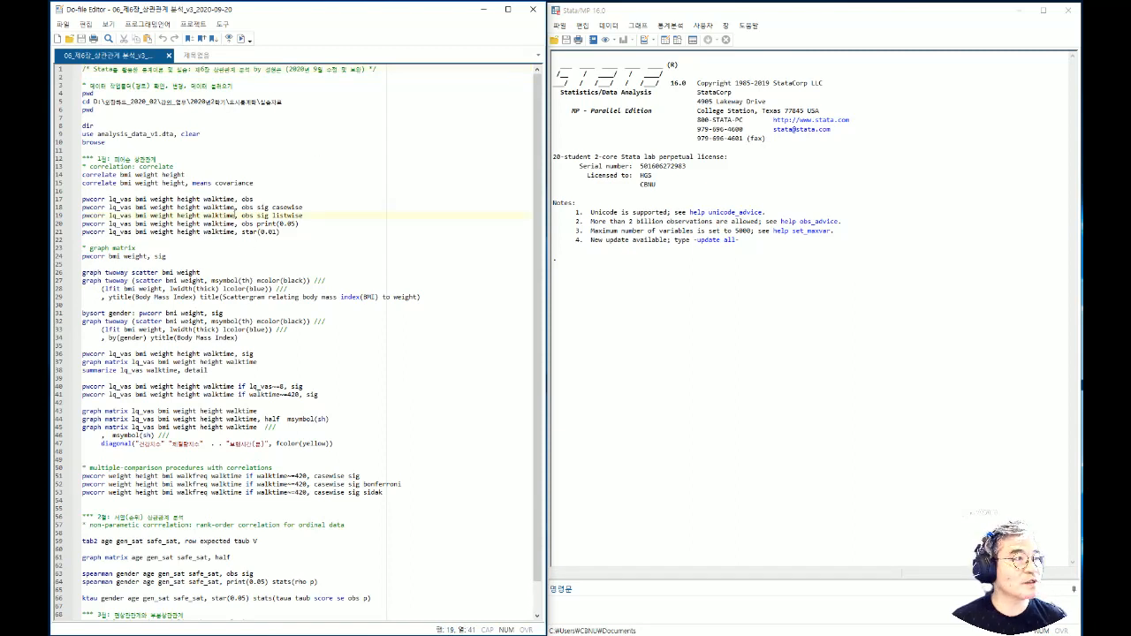
pyautogui.scroll(4, 235, 214)
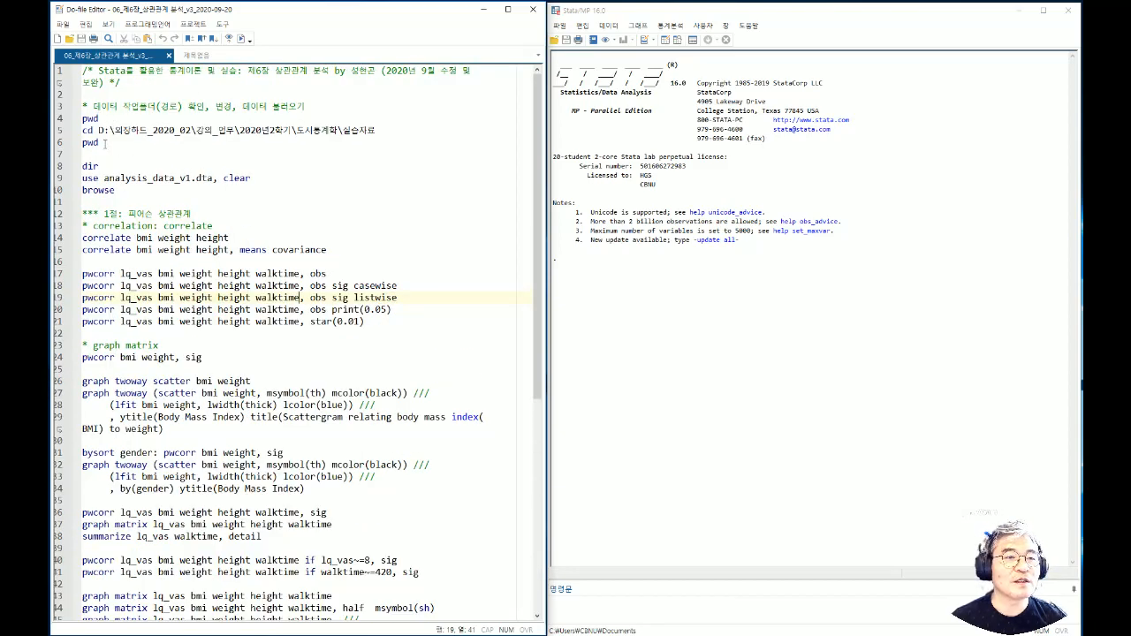
pyautogui.moveTo(106, 143); pyautogui.dragTo(72, 120)
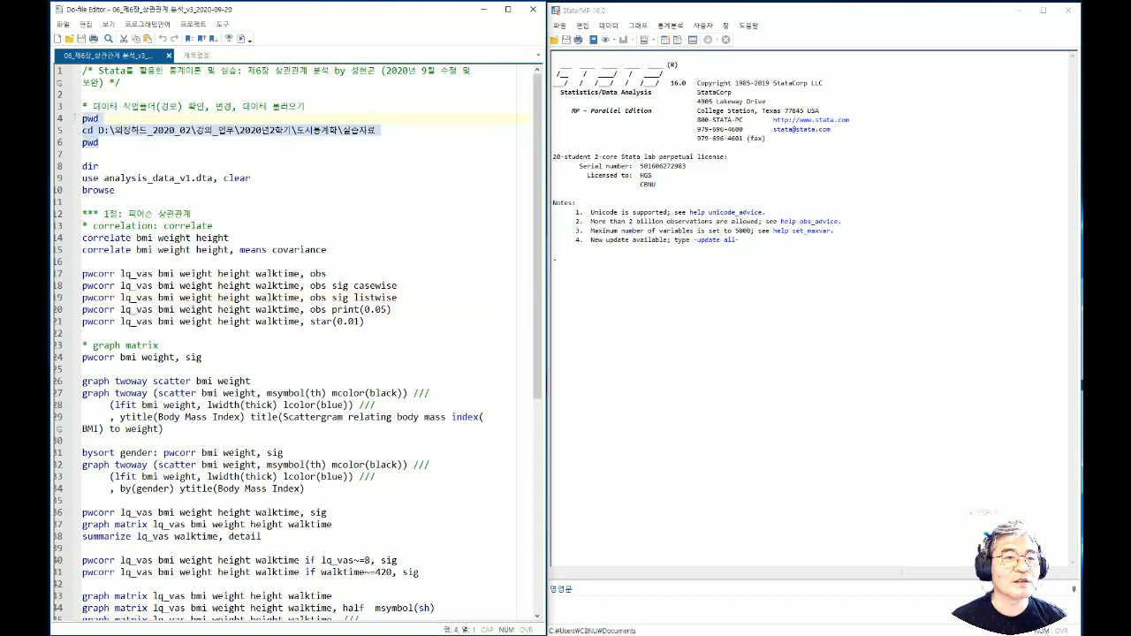
pyautogui.click(240, 39)
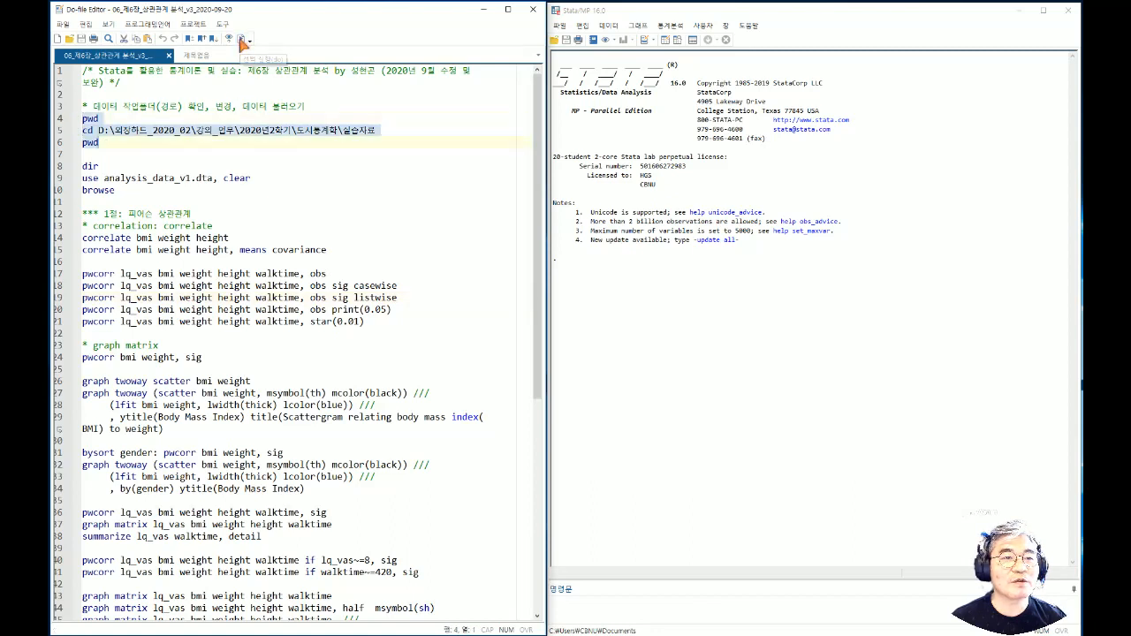
# Step: Run the dir line to list the working directory and locate analysis_data_v1.dta in the output
pyautogui.click(83, 167)
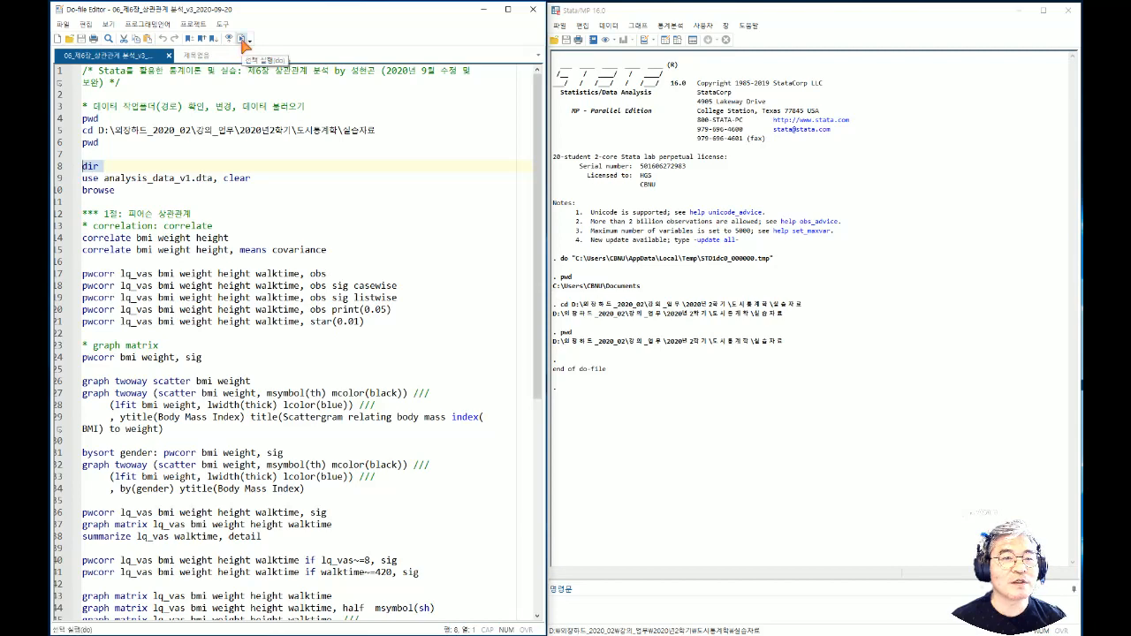
pyautogui.click(240, 39)
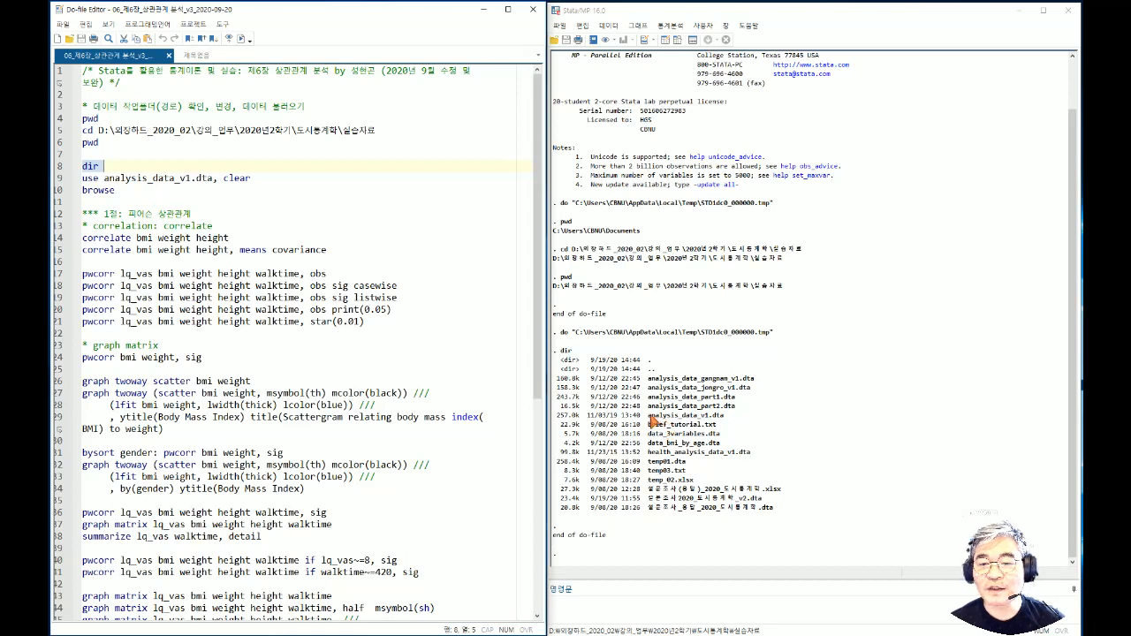
pyautogui.moveTo(648, 415); pyautogui.dragTo(733, 421)
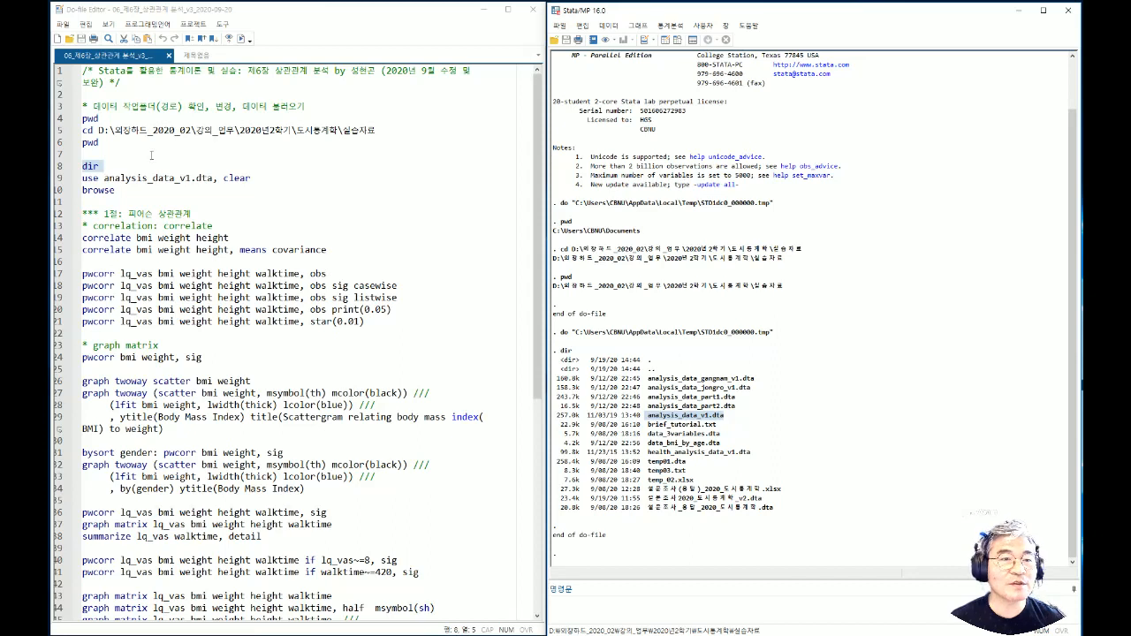
# Step: Run the lines "use analysis_data_v1.dta, clear" and "browse" to load the dataset and show it in the data browser
pyautogui.moveTo(103, 177); pyautogui.dragTo(217, 176)
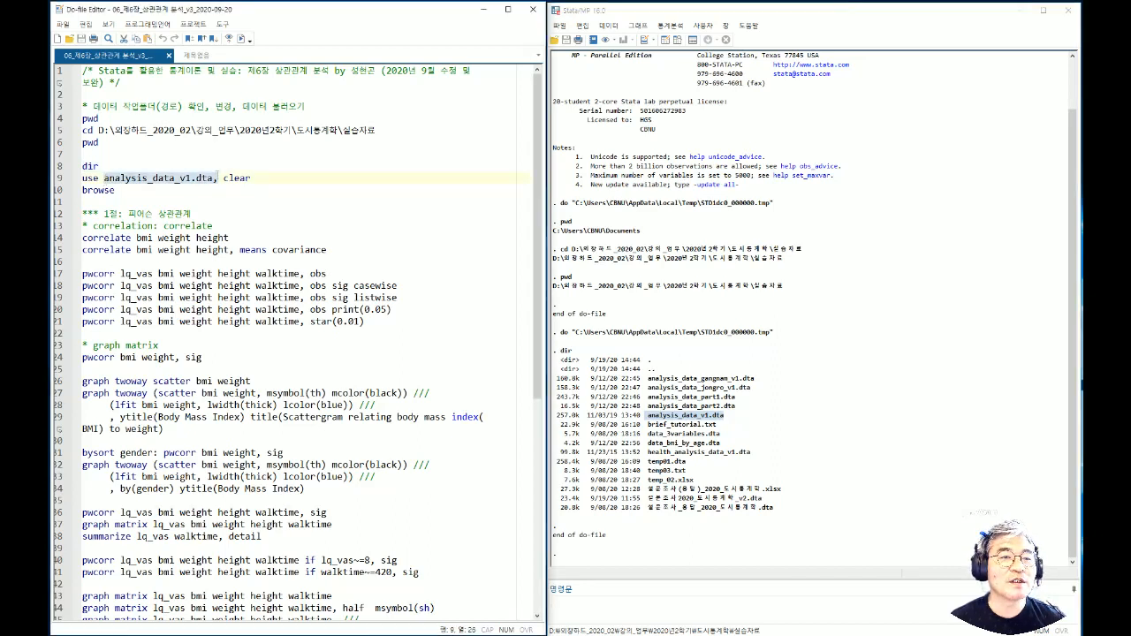
pyautogui.click(98, 177)
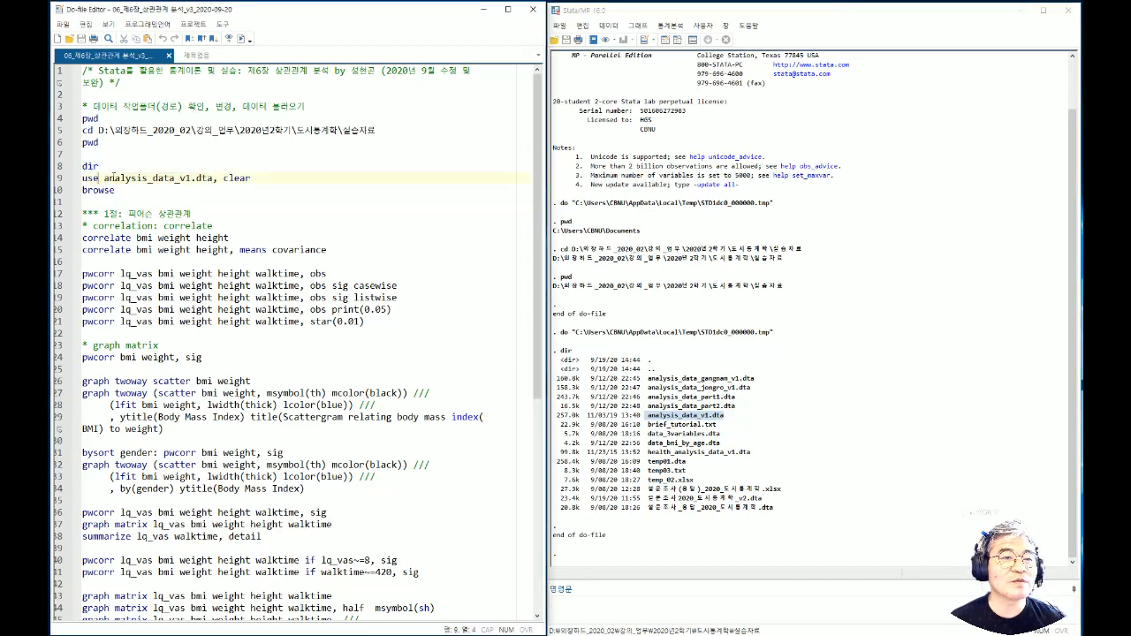
pyautogui.moveTo(217, 180); pyautogui.dragTo(250, 179)
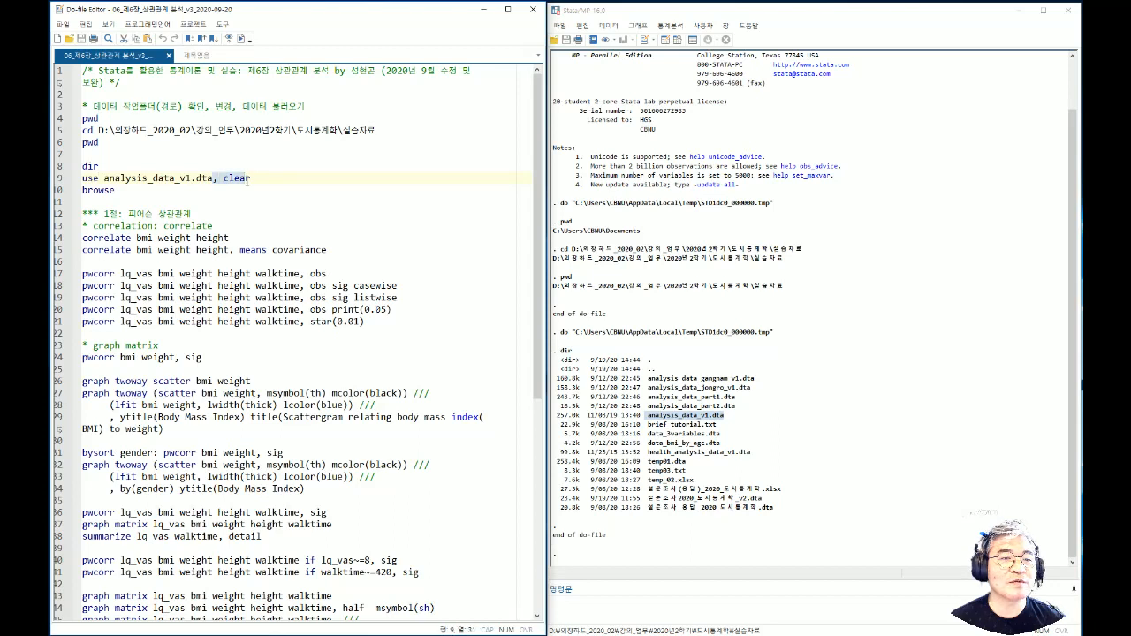
pyautogui.click(142, 189)
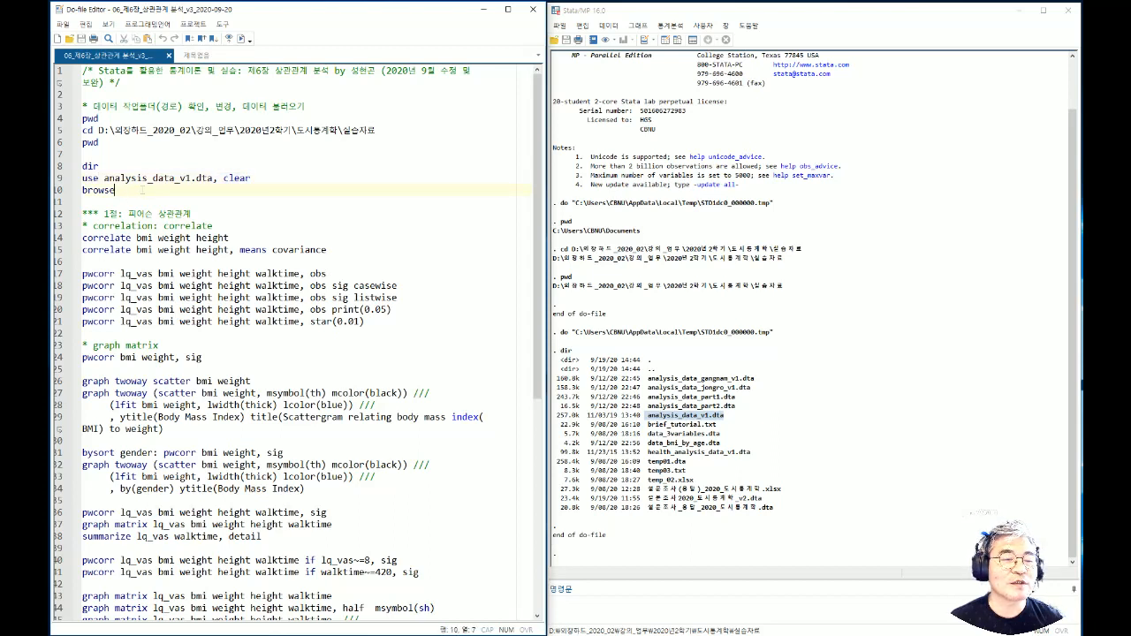
pyautogui.moveTo(141, 189); pyautogui.dragTo(82, 179)
pyautogui.click(241, 39)
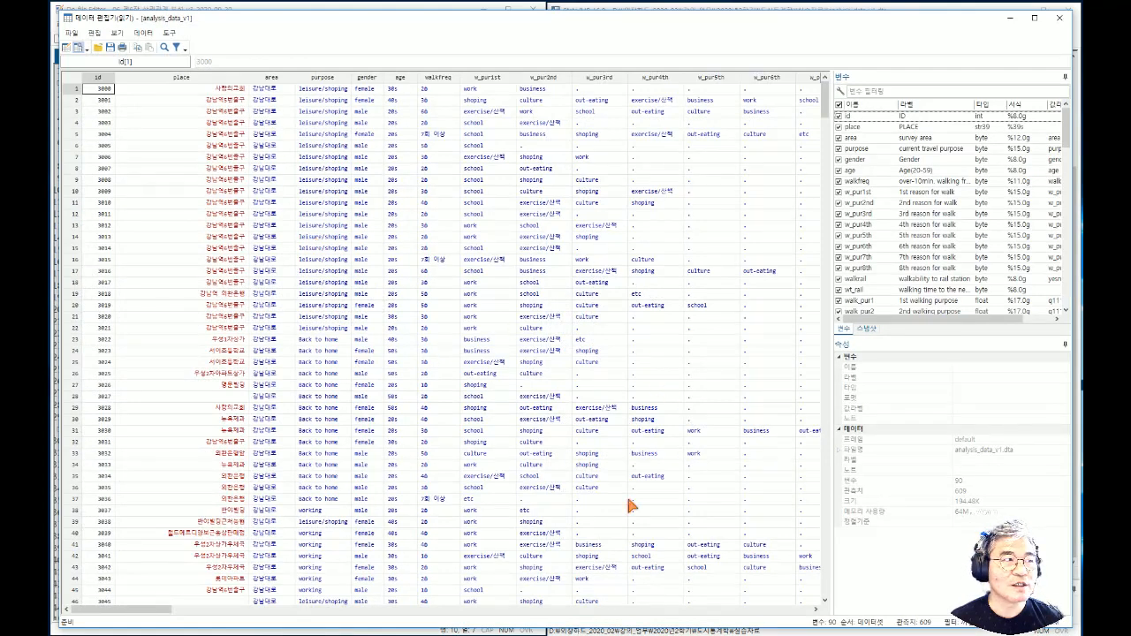
# Step: Look through the columns of analysis_data_v1 in the data browser and close it
pyautogui.click(294, 609)
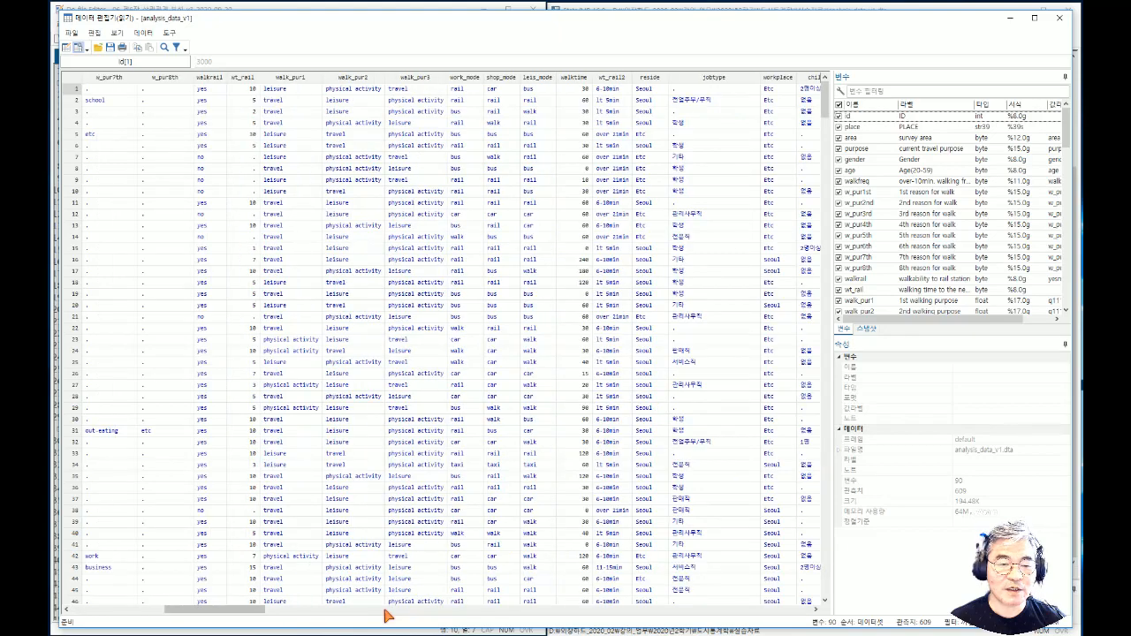
pyautogui.click(387, 609)
pyautogui.click(461, 609)
pyautogui.click(529, 609)
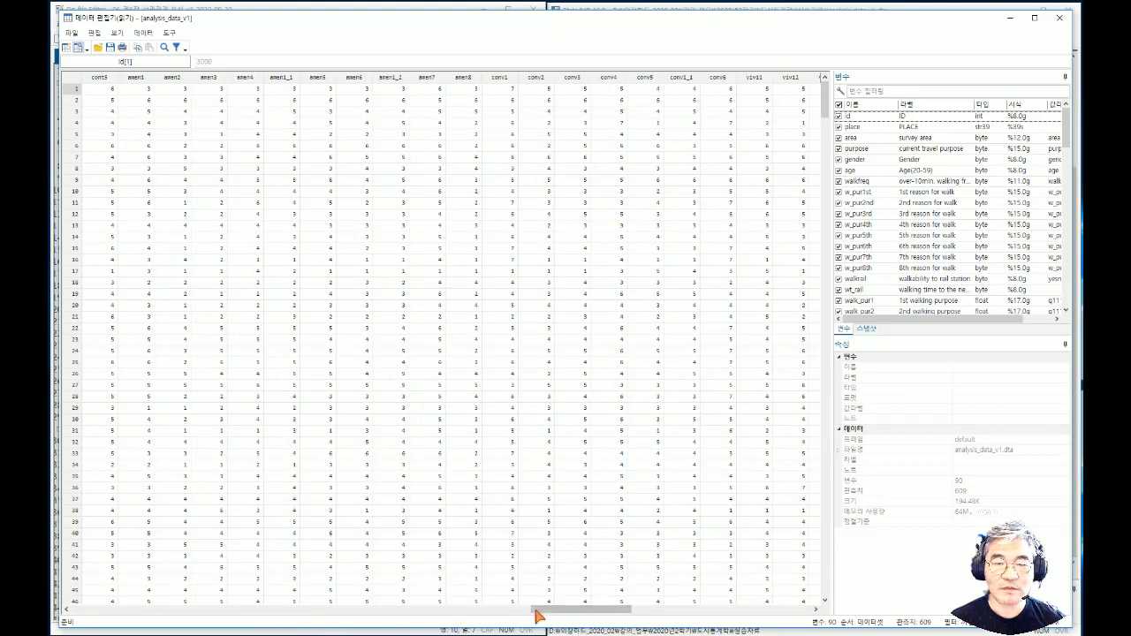
pyautogui.click(1060, 17)
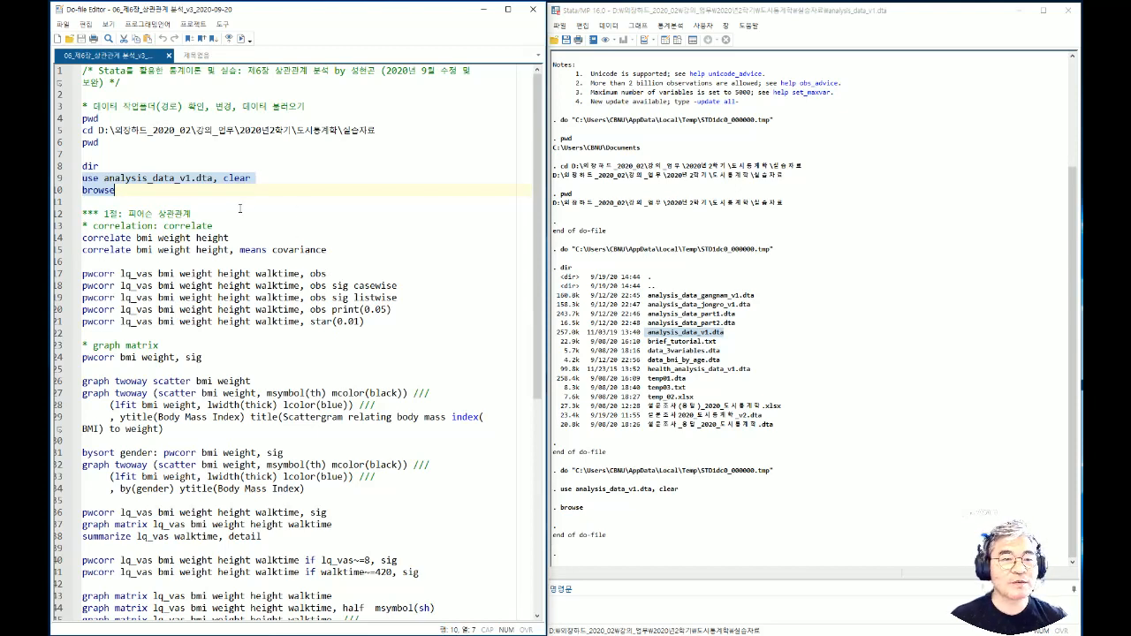
# Step: Run "correlate bmi weight height" from the Pearson correlation section of the do-file
pyautogui.moveTo(106, 213); pyautogui.dragTo(193, 214)
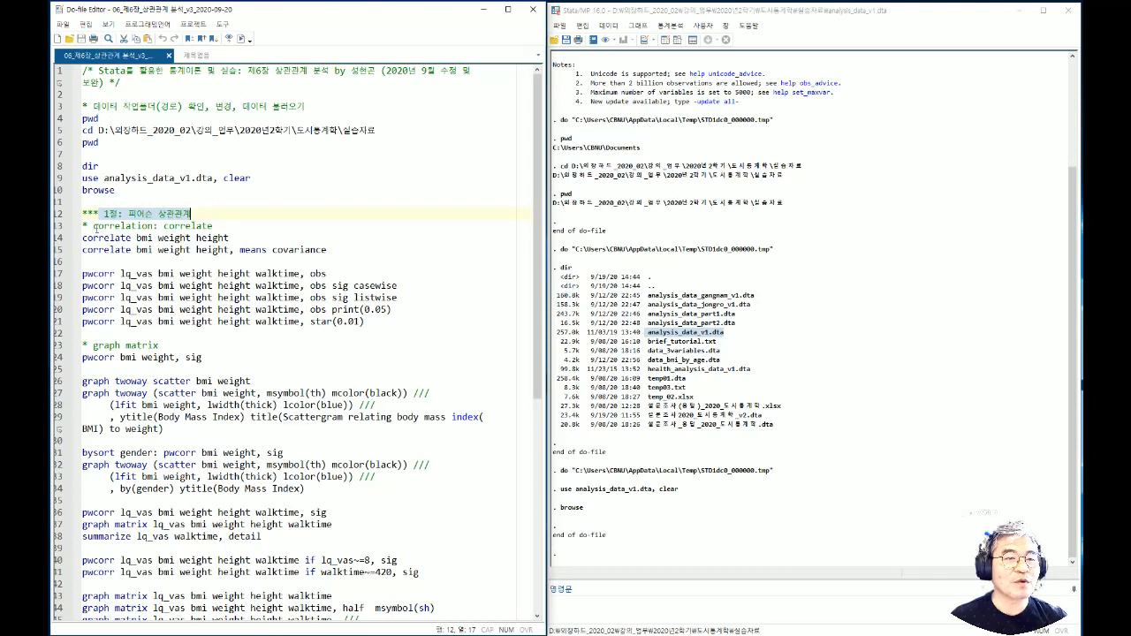
pyautogui.click(84, 237)
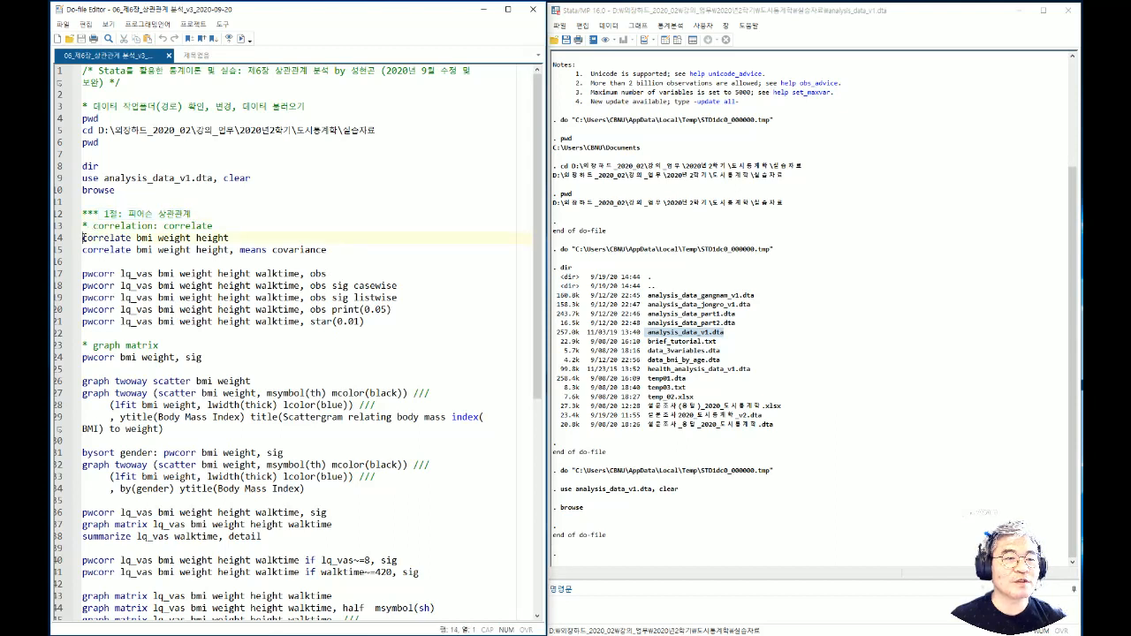
pyautogui.moveTo(137, 238); pyautogui.dragTo(81, 240)
pyautogui.click(168, 249)
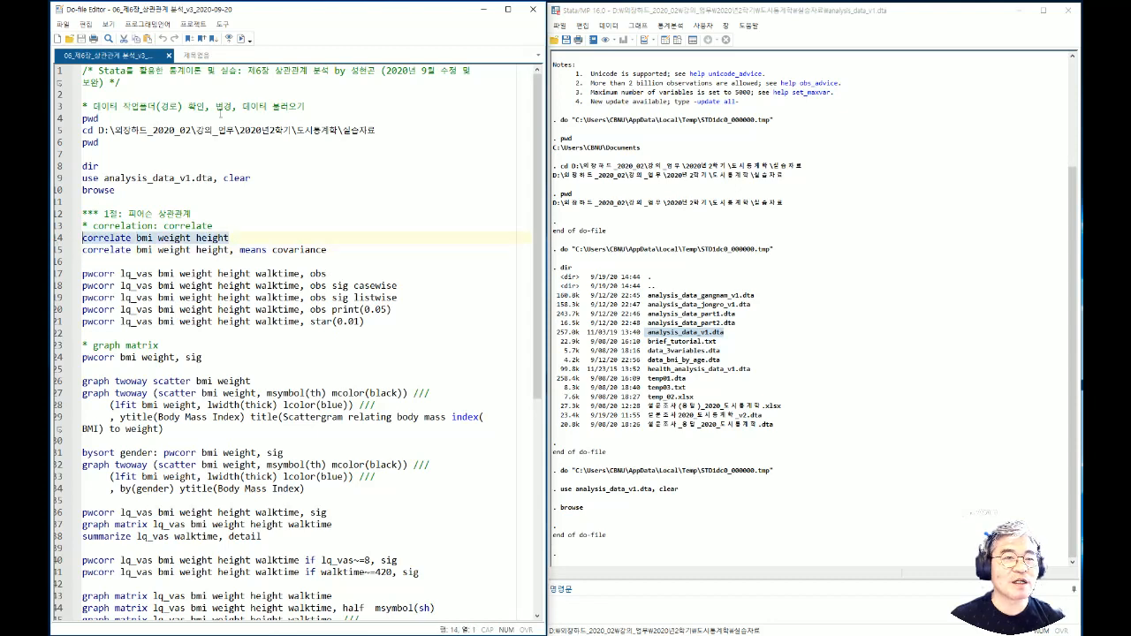
pyautogui.click(241, 39)
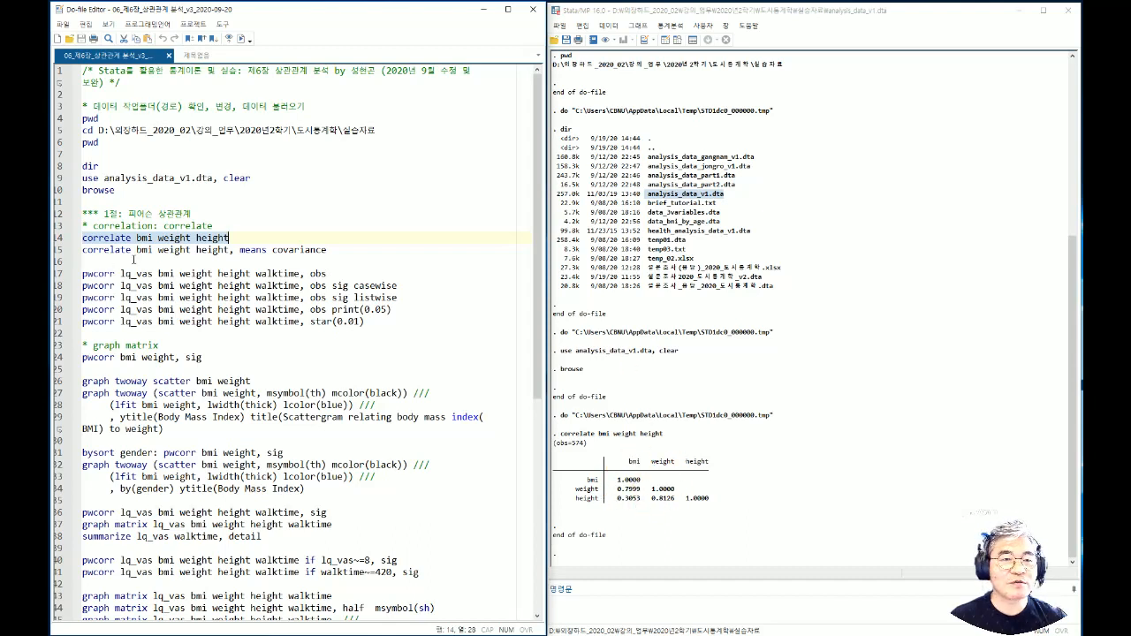
# Step: Run "correlate bmi weight height, means covariance" to produce summary statistics and the covariance matrix
pyautogui.click(186, 250)
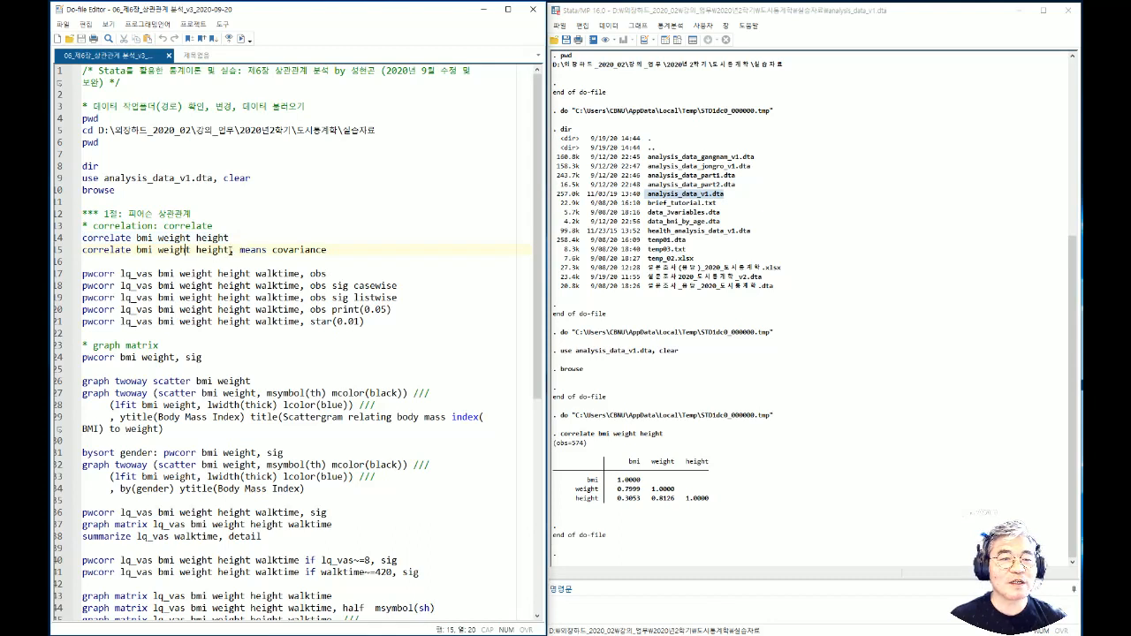
pyautogui.moveTo(230, 251); pyautogui.dragTo(78, 253)
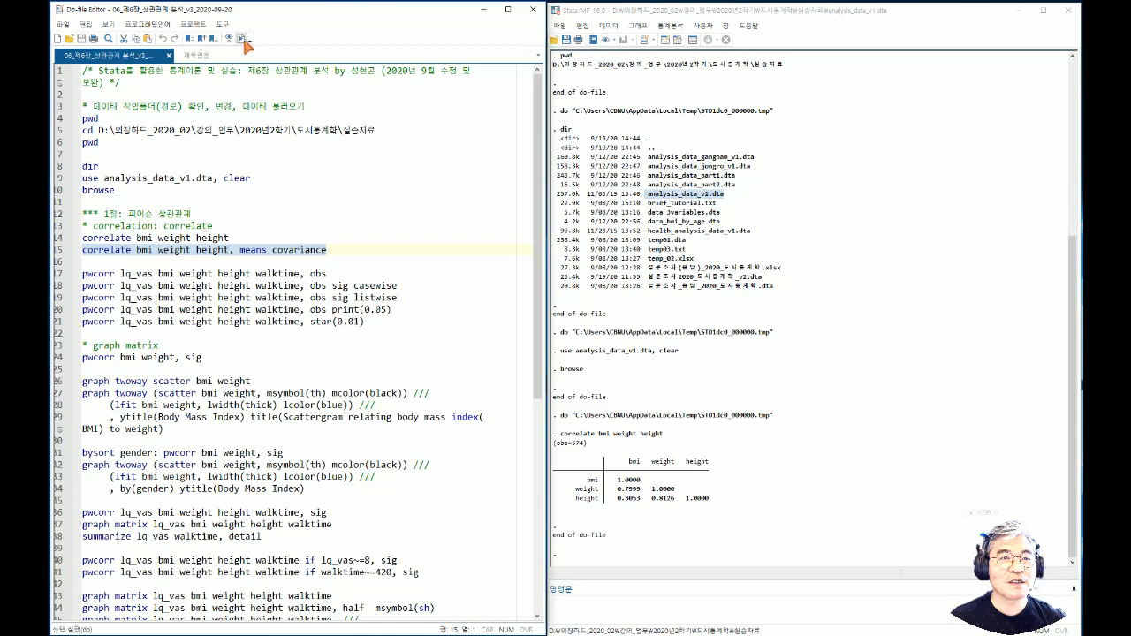
pyautogui.click(242, 40)
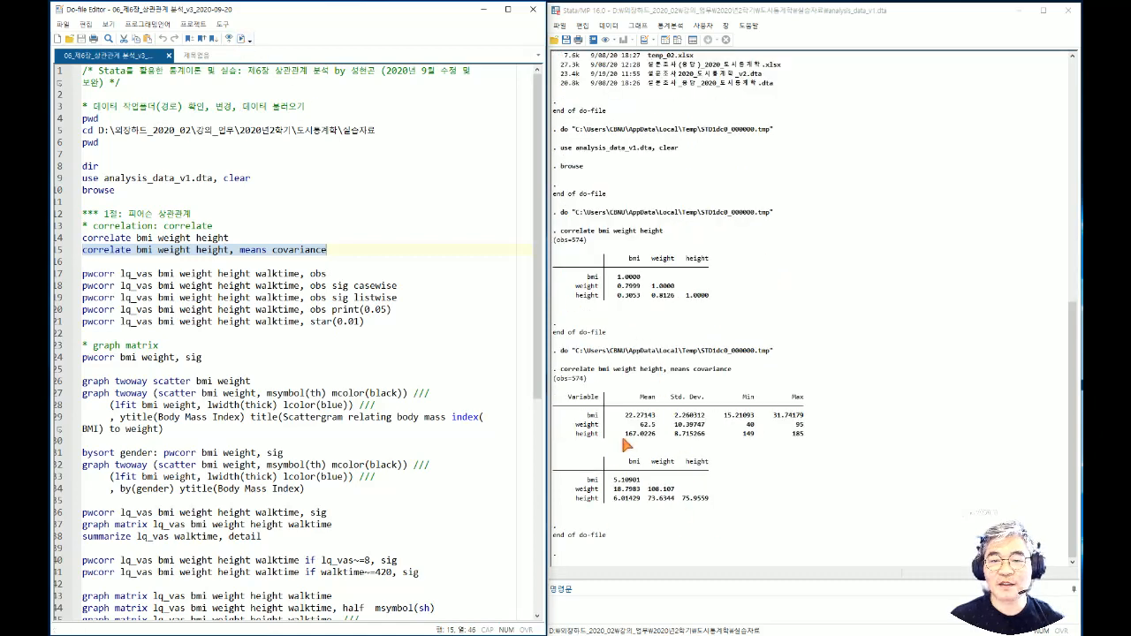
# Step: Examine the means, standard deviations, minimums, maximums and covariances of bmi, weight and height in the latest correlate output
pyautogui.click(679, 374)
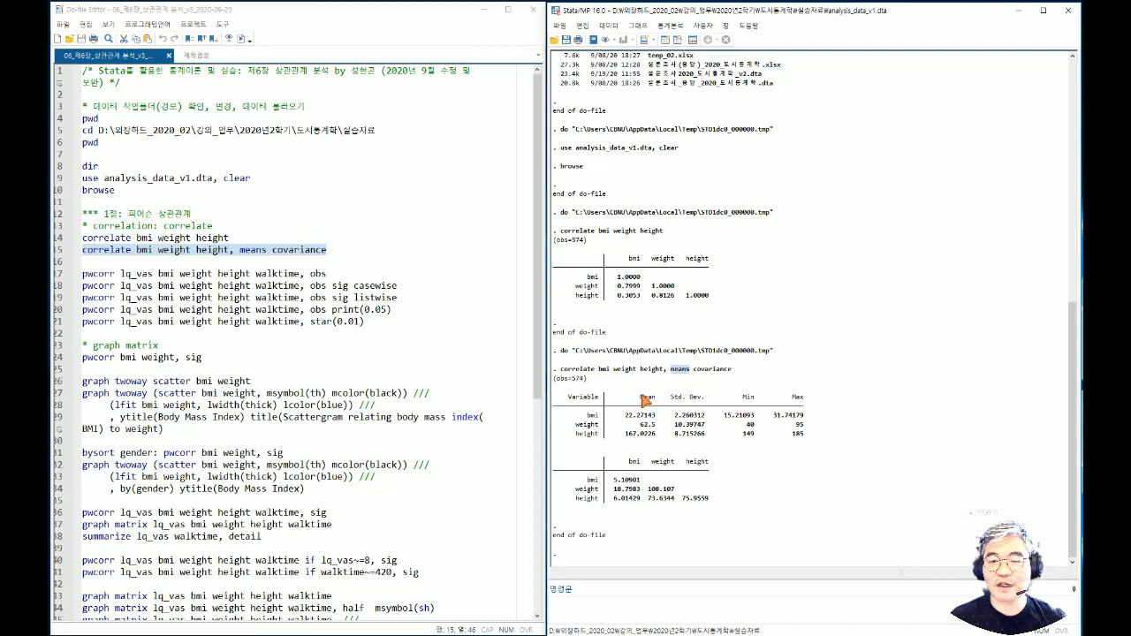
pyautogui.doubleClick(654, 398)
pyautogui.doubleClick(694, 398)
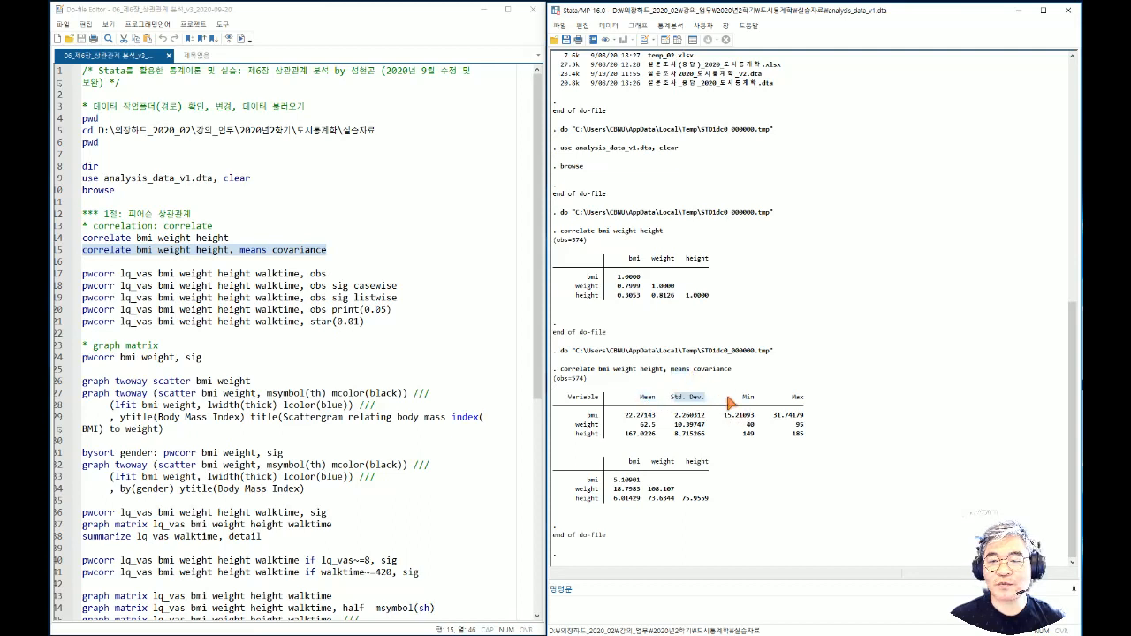
pyautogui.doubleClick(748, 397)
pyautogui.doubleClick(798, 398)
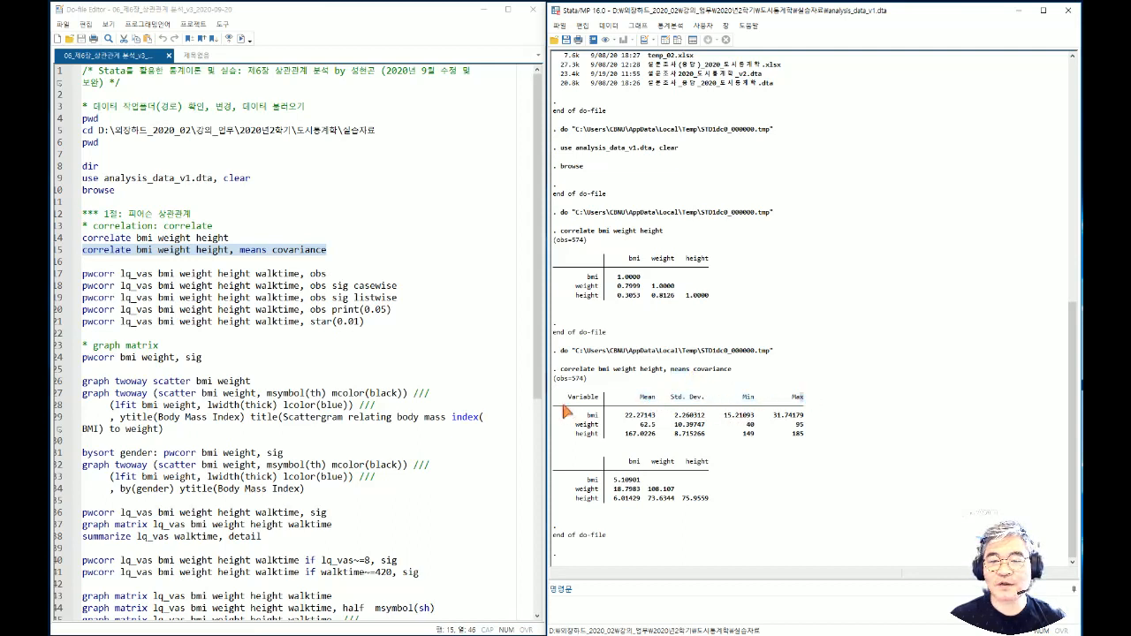
pyautogui.moveTo(585, 418); pyautogui.dragTo(587, 438)
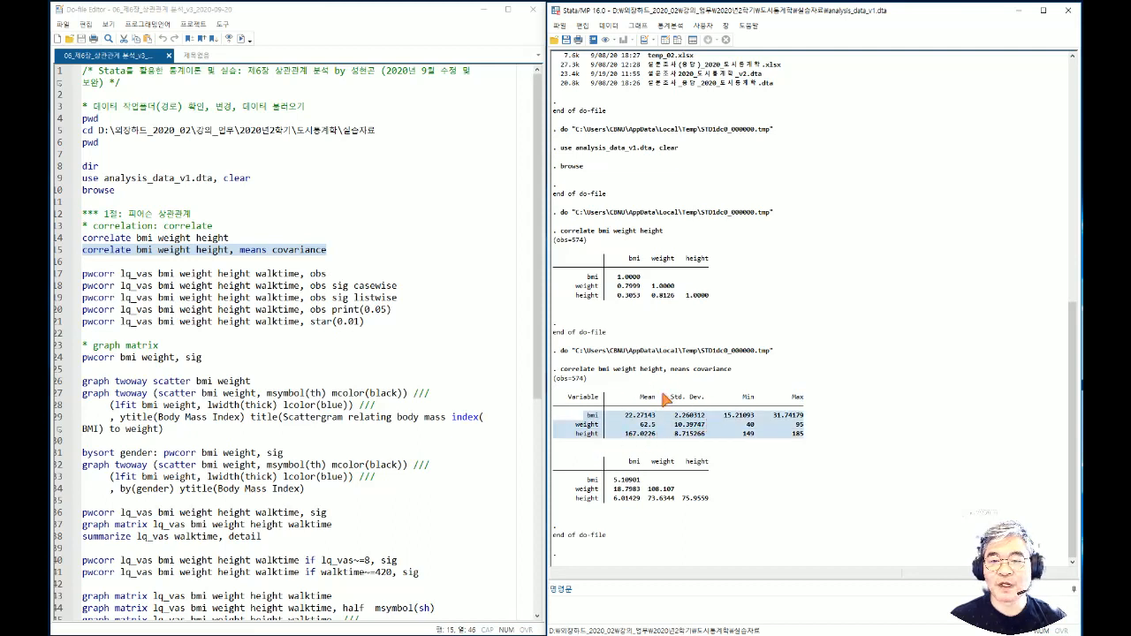
pyautogui.moveTo(693, 373); pyautogui.dragTo(733, 373)
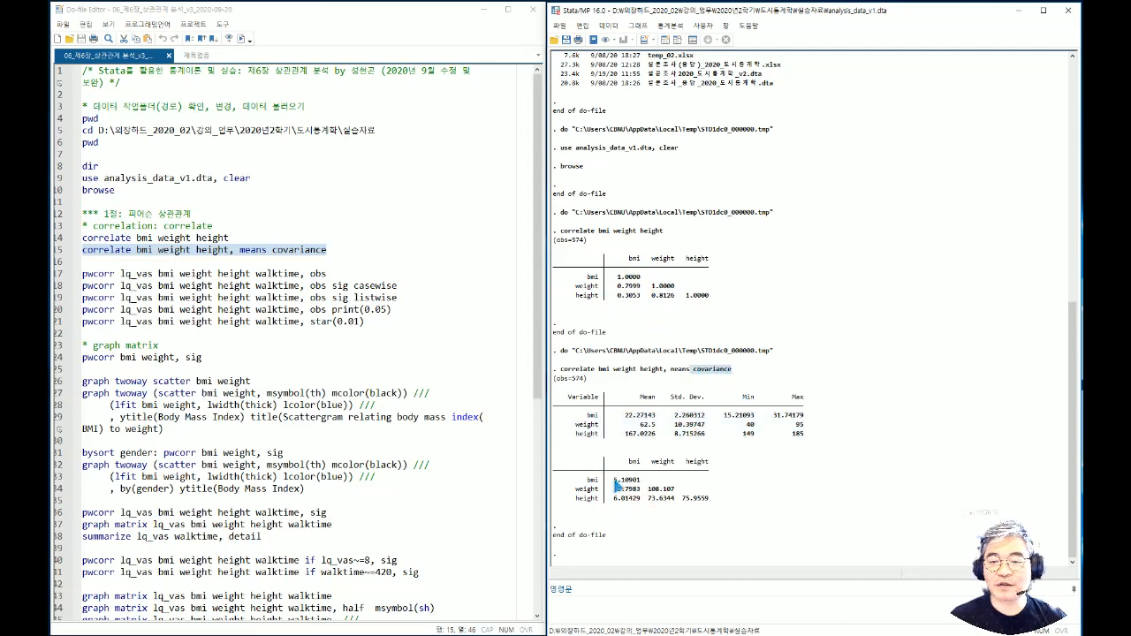
pyautogui.moveTo(615, 481); pyautogui.dragTo(642, 498)
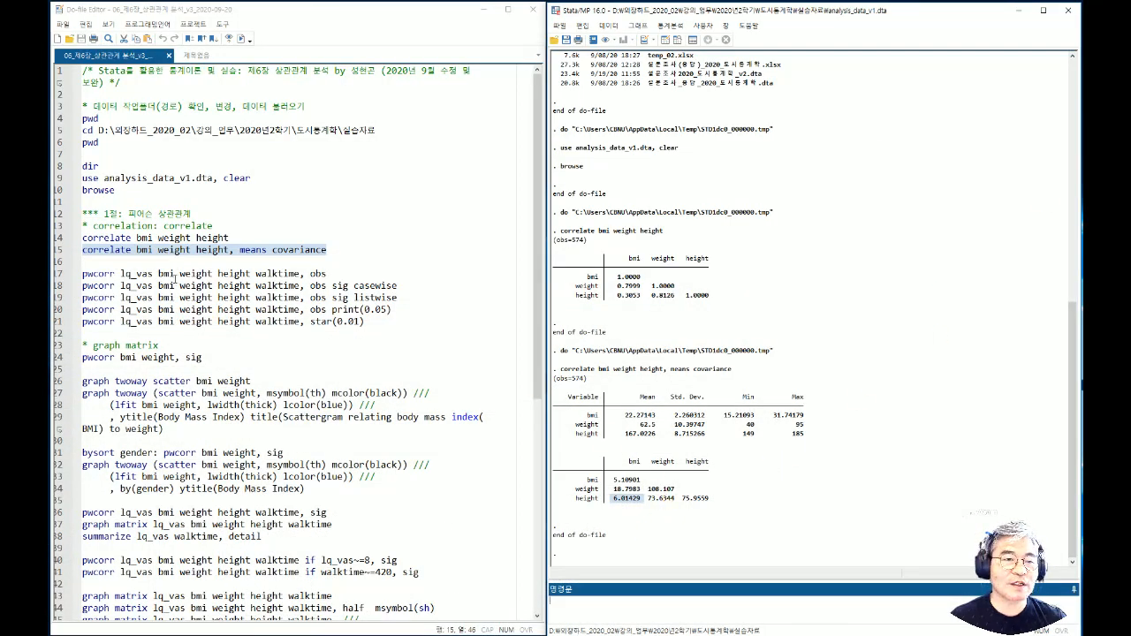
# Step: Run "pwcorr lq_vas bmi weight height walktime, obs" from the do-file to get pairwise correlations with observation counts
pyautogui.click(158, 274)
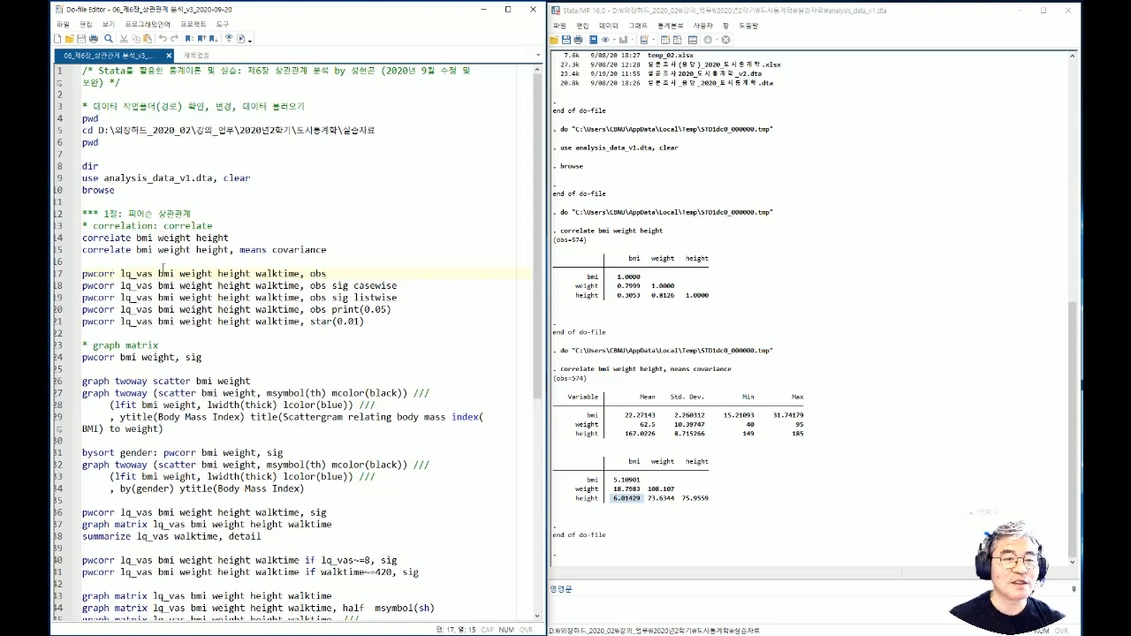
pyautogui.moveTo(138, 274); pyautogui.dragTo(301, 274)
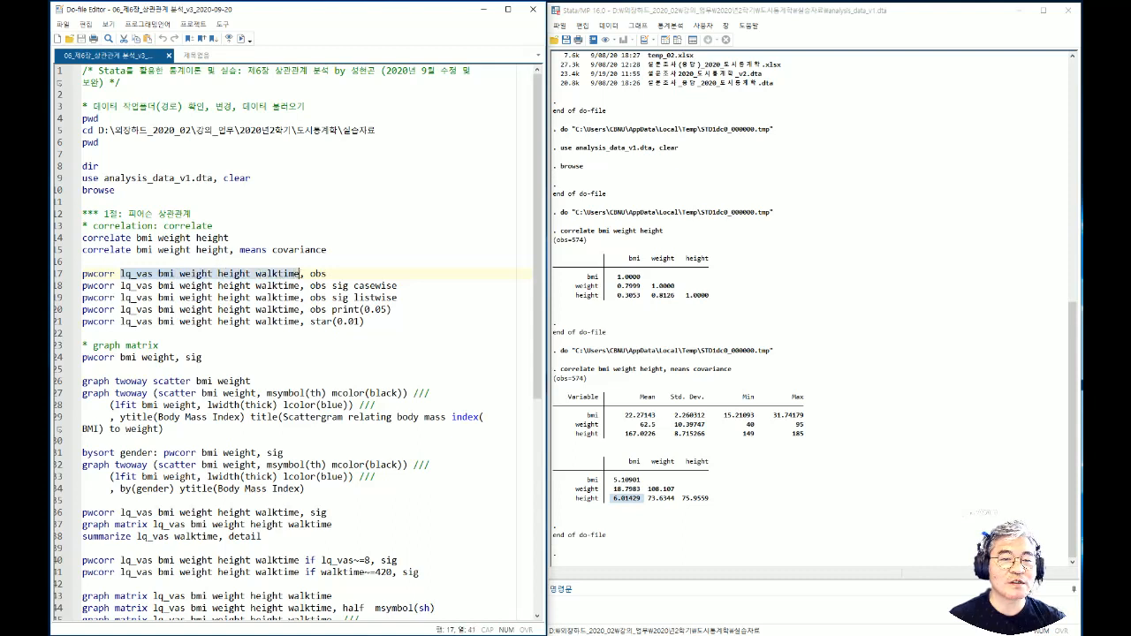
pyautogui.click(340, 274)
pyautogui.moveTo(338, 274); pyautogui.dragTo(305, 274)
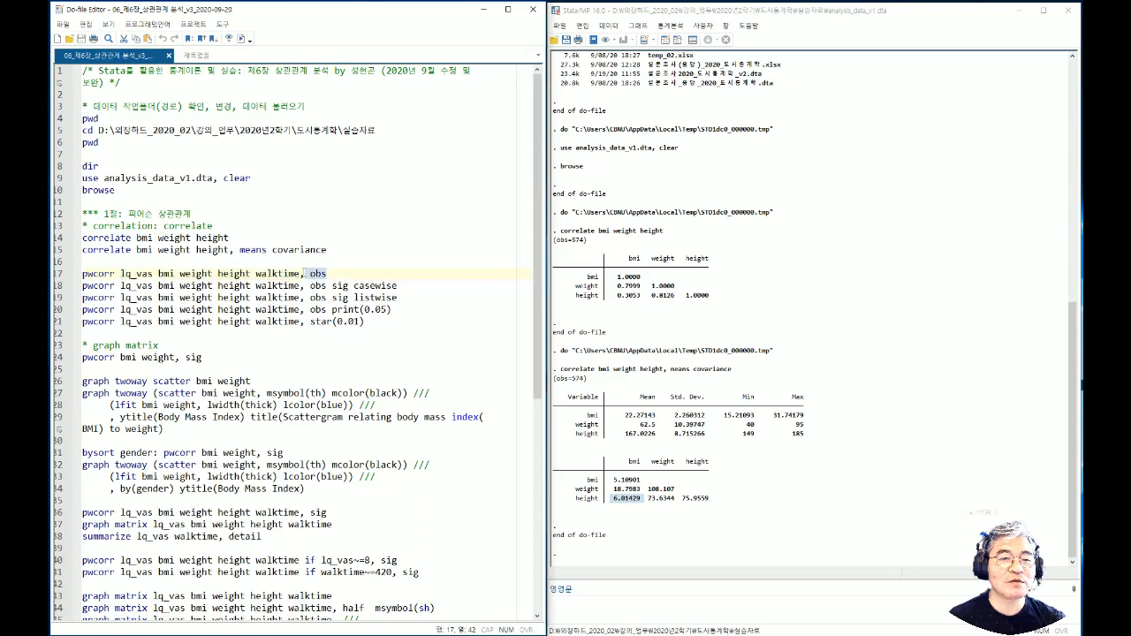
pyautogui.click(324, 274)
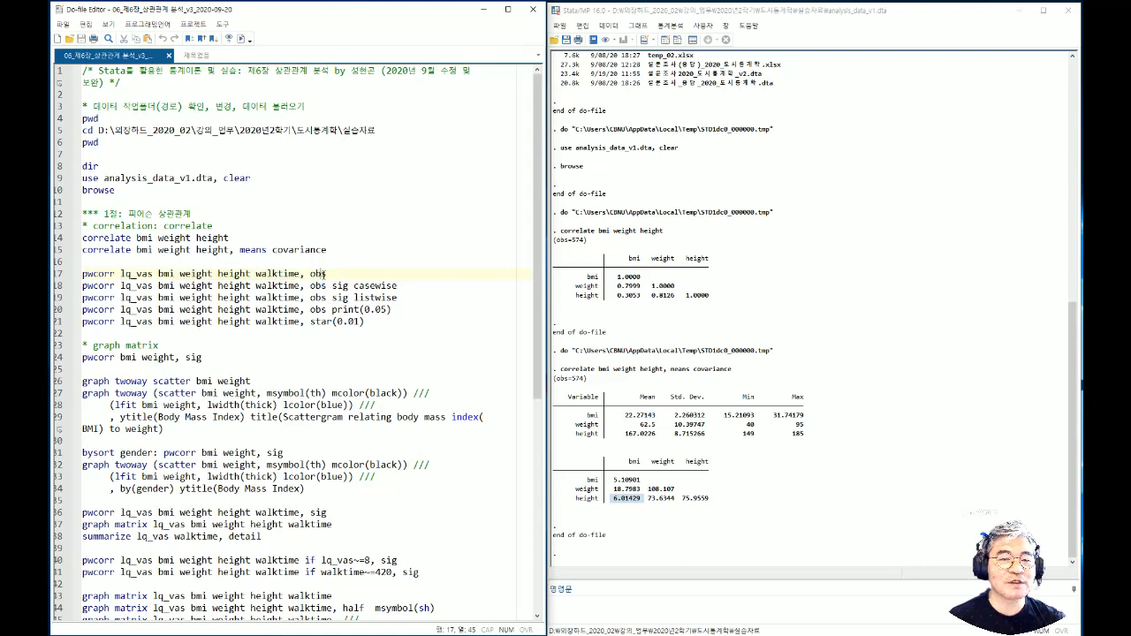
pyautogui.moveTo(333, 274); pyautogui.dragTo(78, 276)
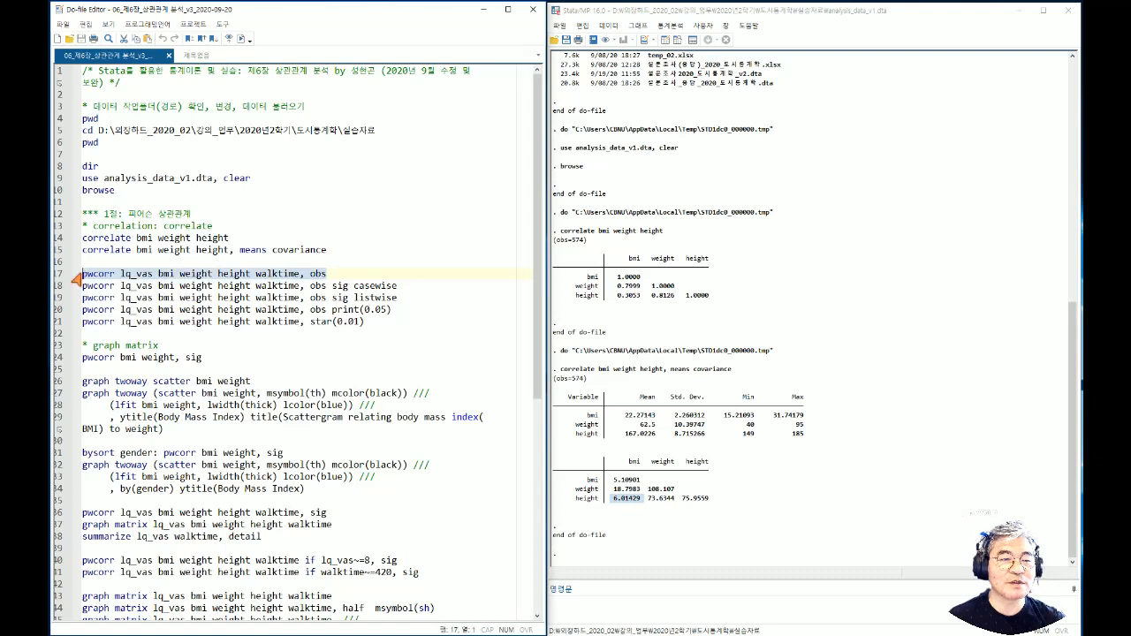
pyautogui.click(241, 39)
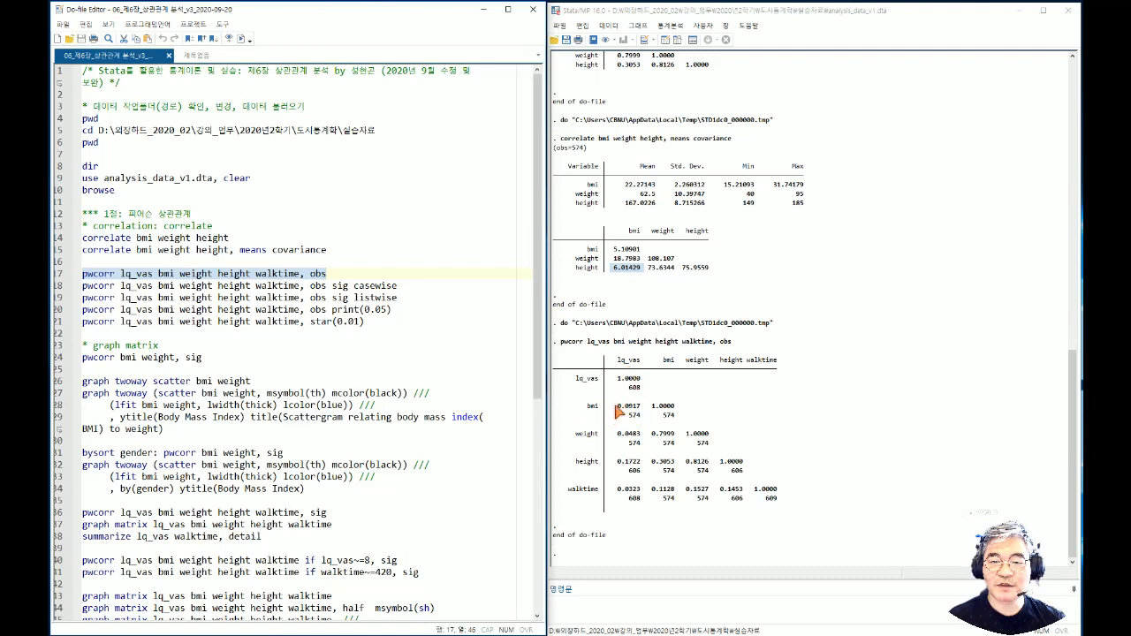
# Step: Examine the correlations of lq_vas with bmi and weight and the observation counts in the pairwise output
pyautogui.moveTo(615, 405); pyautogui.dragTo(639, 408)
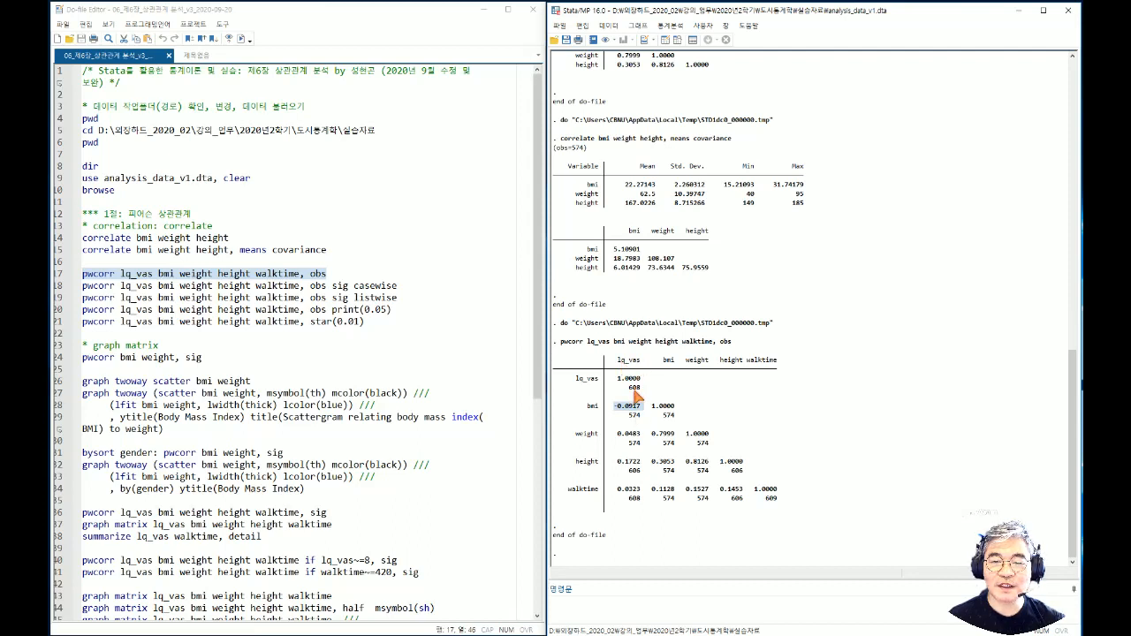
pyautogui.click(630, 422)
pyautogui.moveTo(629, 423)
pyautogui.mouseDown()
pyautogui.moveTo(643, 425)
pyautogui.moveTo(626, 390)
pyautogui.moveTo(640, 389)
pyautogui.moveTo(644, 418)
pyautogui.mouseUp()
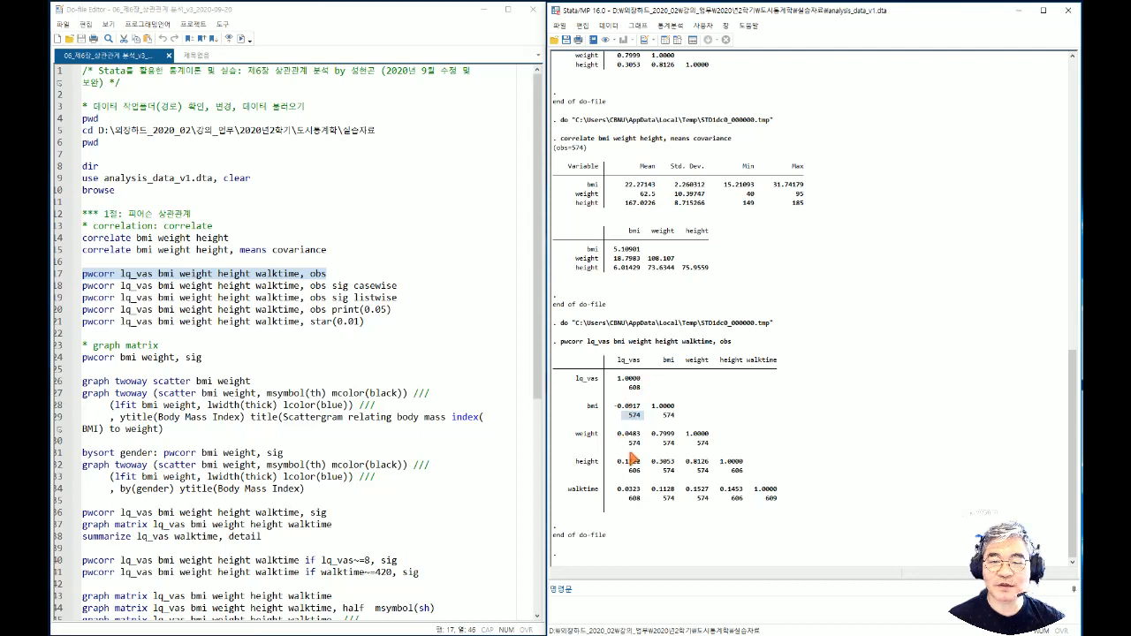
pyautogui.click(577, 439)
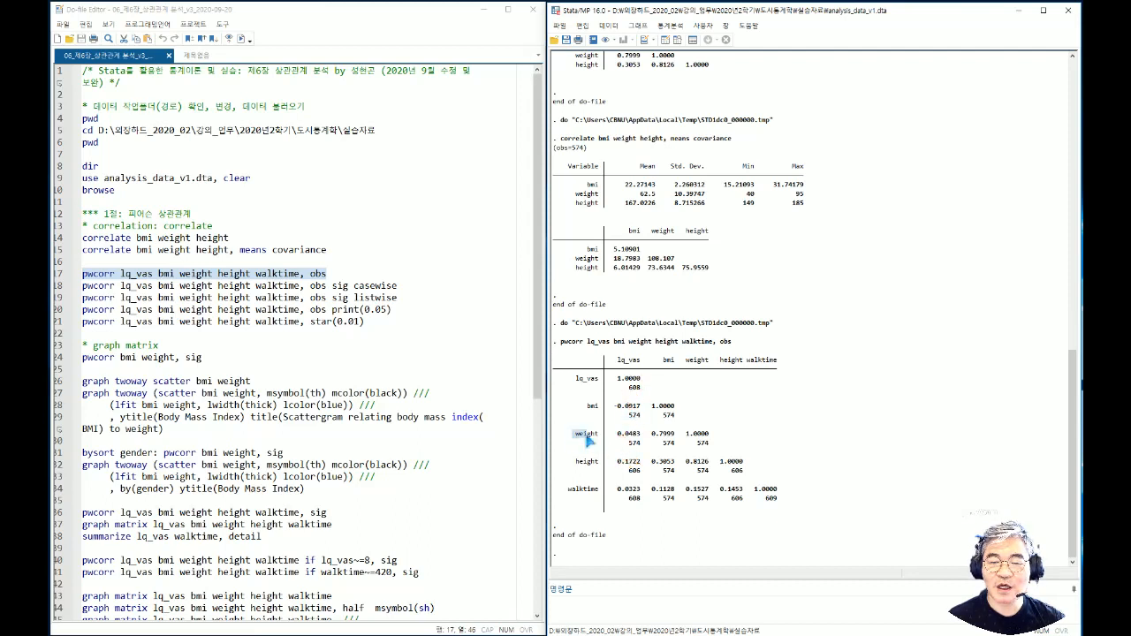
pyautogui.doubleClick(625, 434)
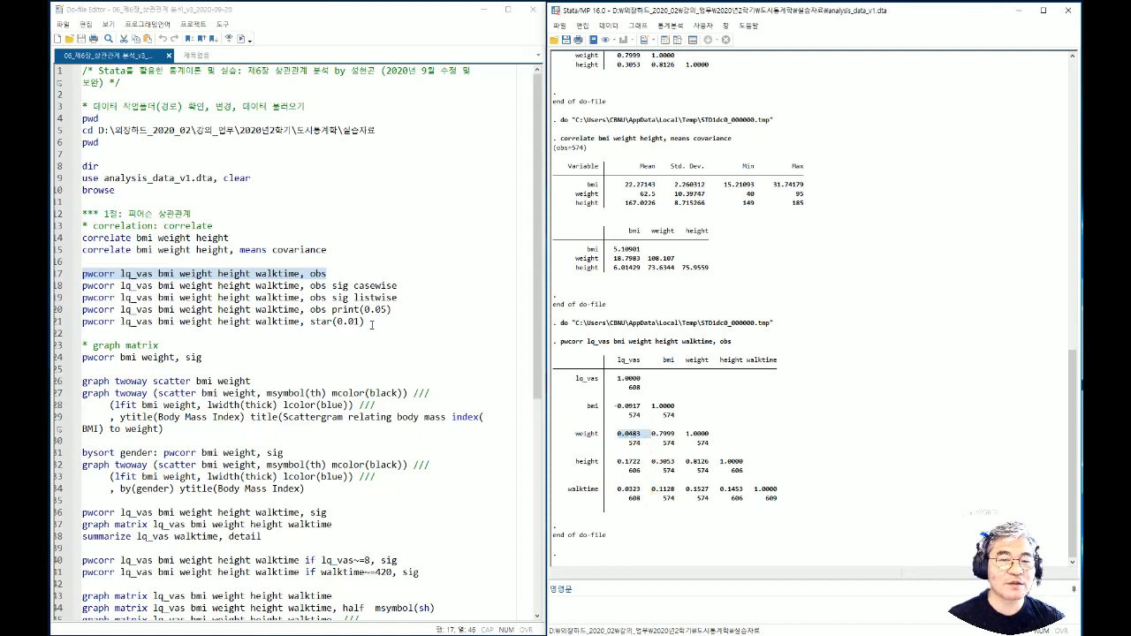
# Step: Run "pwcorr lq_vas bmi weight height walktime, obs sig casewise" to add significance levels using complete cases only
pyautogui.click(327, 296)
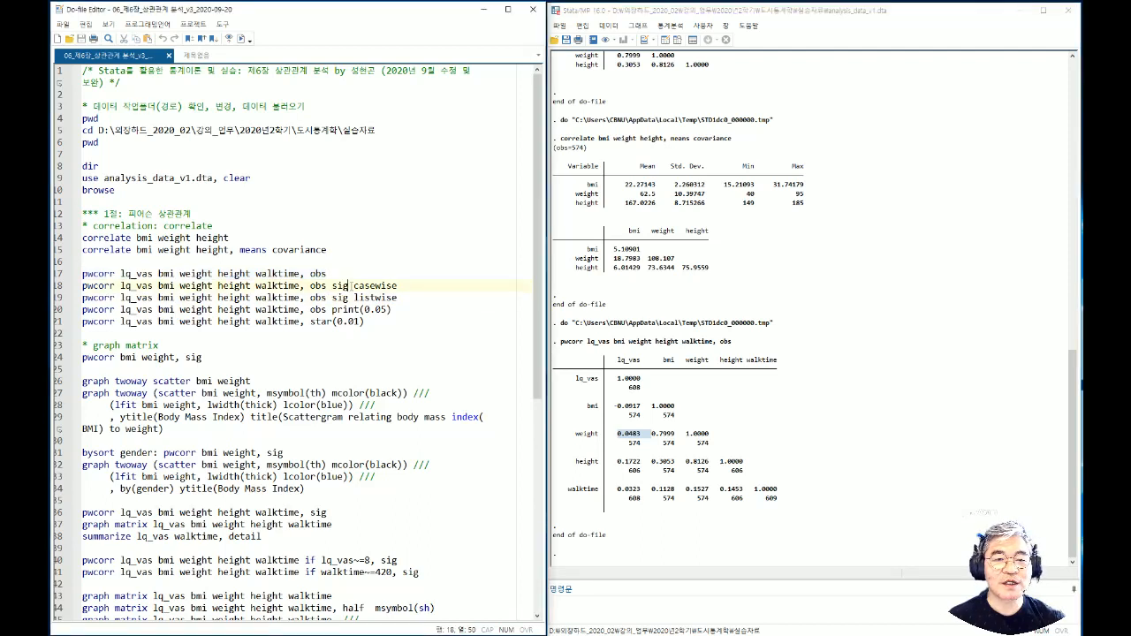
pyautogui.moveTo(351, 285); pyautogui.dragTo(404, 290)
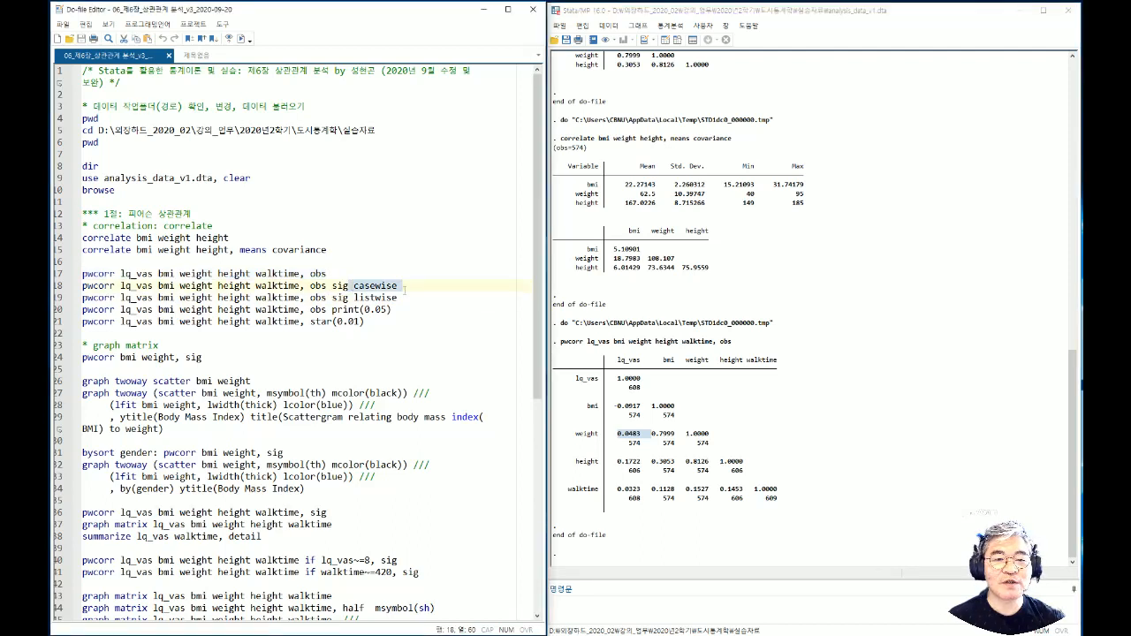
pyautogui.click(353, 286)
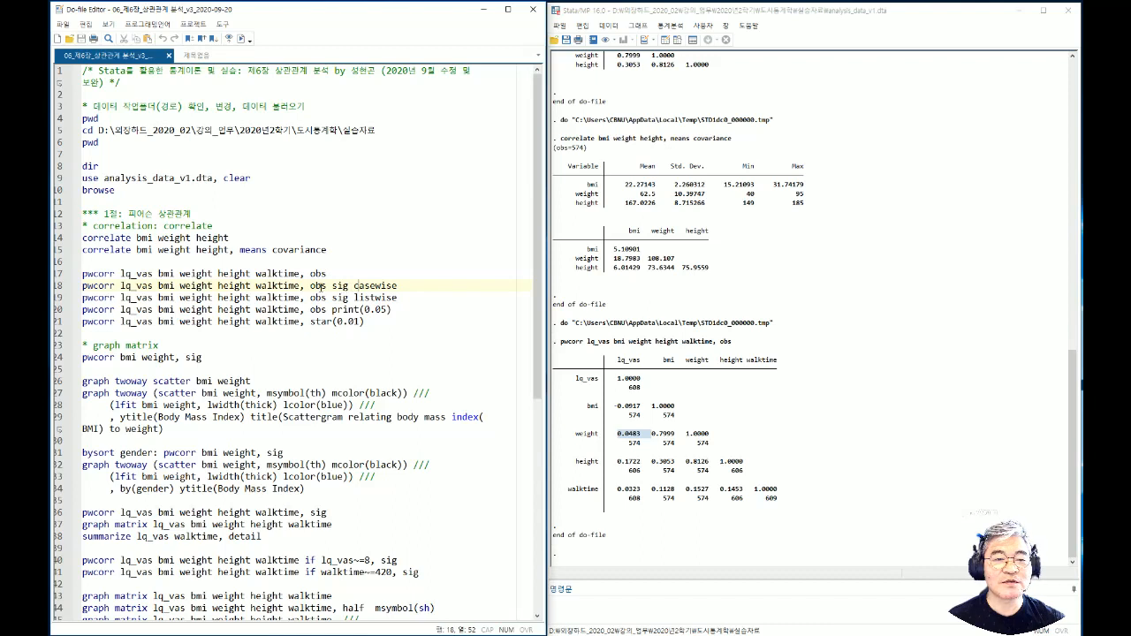
pyautogui.moveTo(329, 288); pyautogui.dragTo(350, 287)
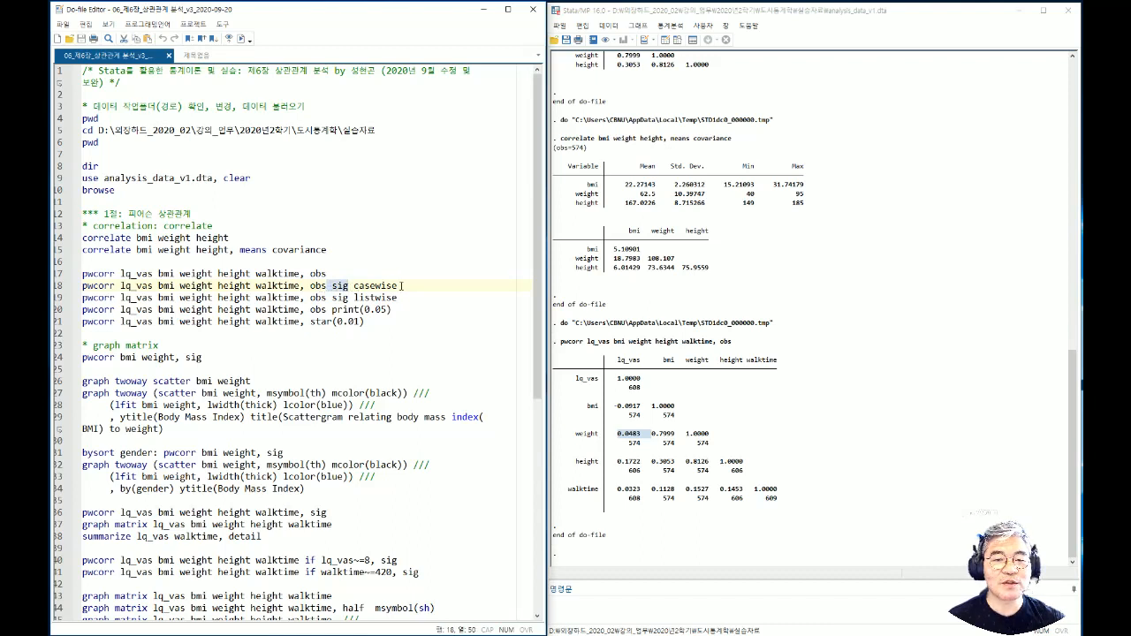
pyautogui.moveTo(402, 285); pyautogui.dragTo(82, 286)
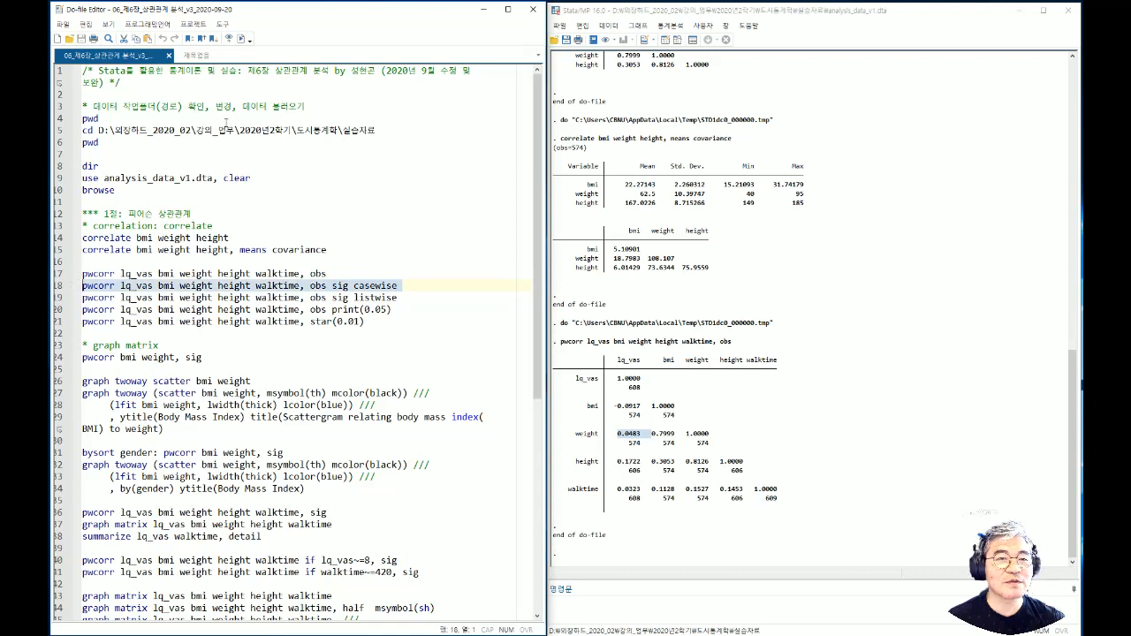
pyautogui.click(240, 39)
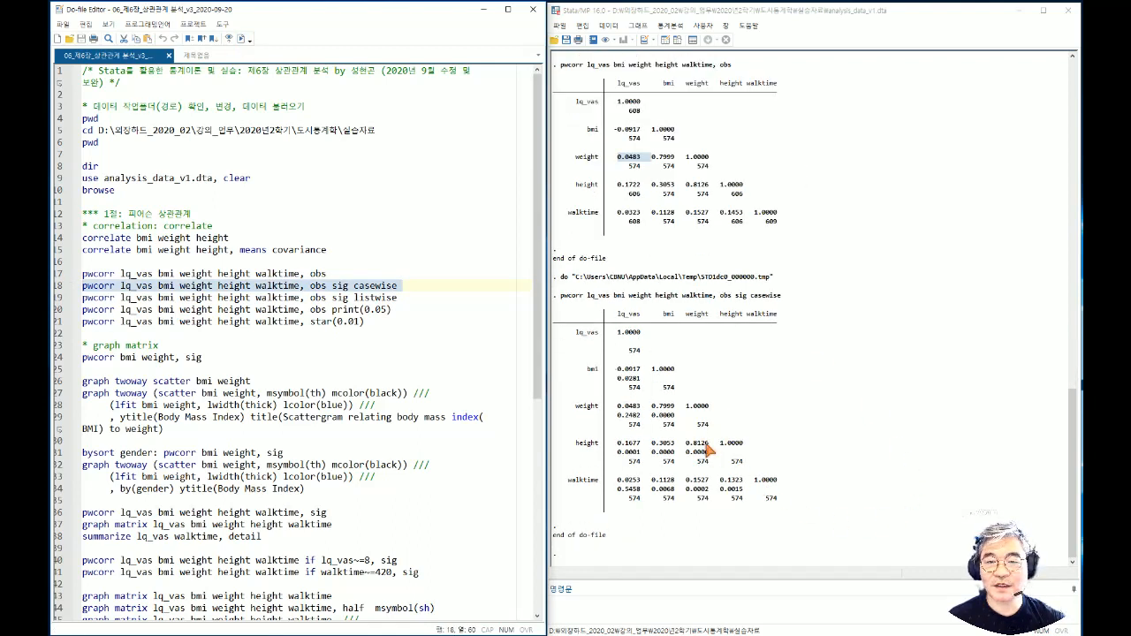
# Step: Check the correlation coefficient of lq_vas with bmi and the p-values for bmi and weight in the casewise output
pyautogui.click(619, 380)
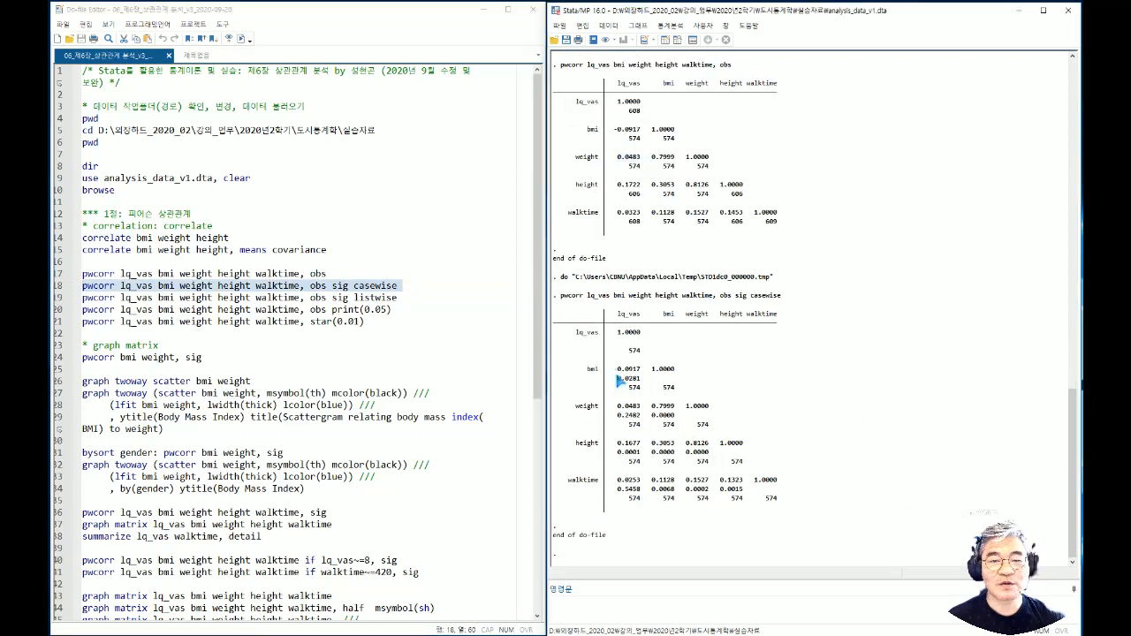
pyautogui.moveTo(619, 380); pyautogui.dragTo(646, 382)
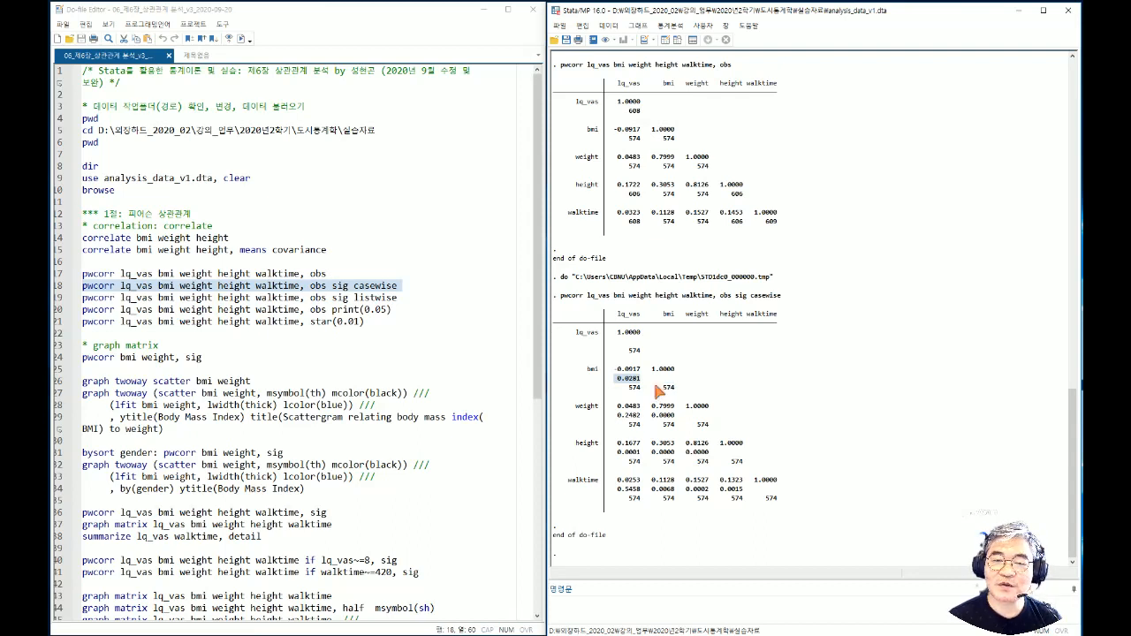
pyautogui.moveTo(616, 368); pyautogui.dragTo(644, 370)
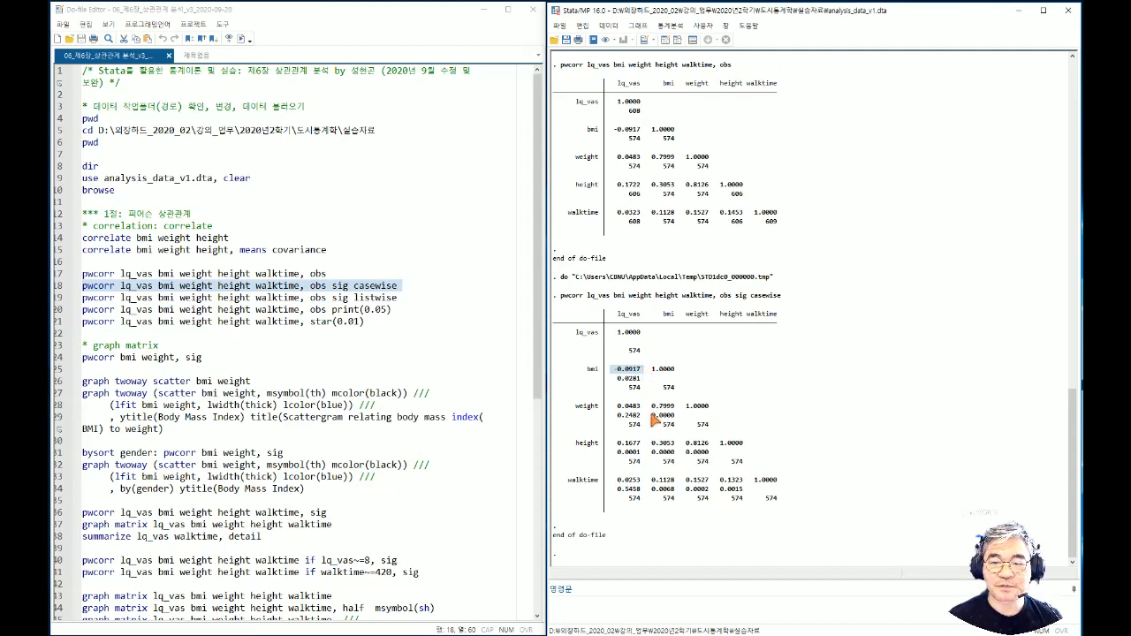
pyautogui.moveTo(617, 417); pyautogui.dragTo(643, 417)
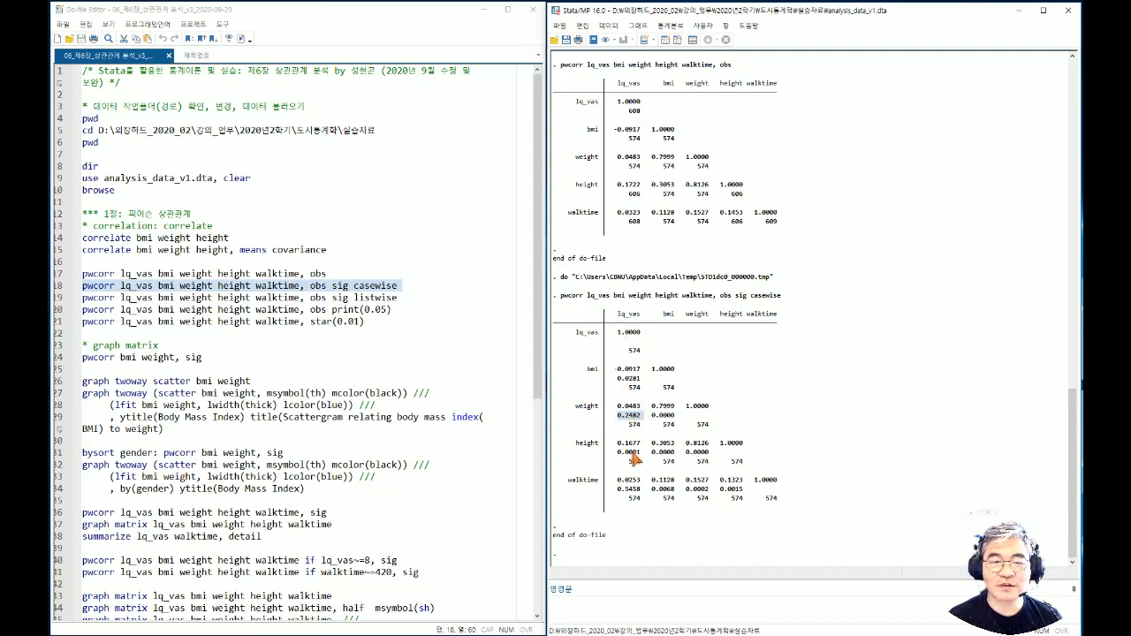
# Step: Run the do-file line "pwcorr lq_vas bmi weight height walktime, obs sig listwise"
pyautogui.click(312, 299)
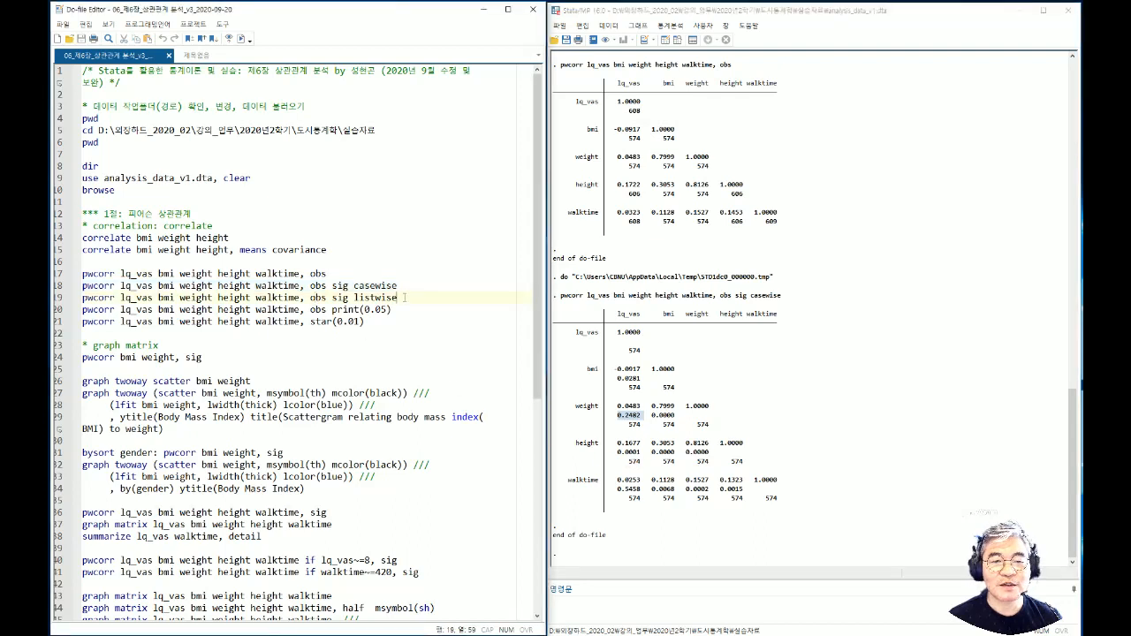
pyautogui.moveTo(404, 298); pyautogui.dragTo(82, 298)
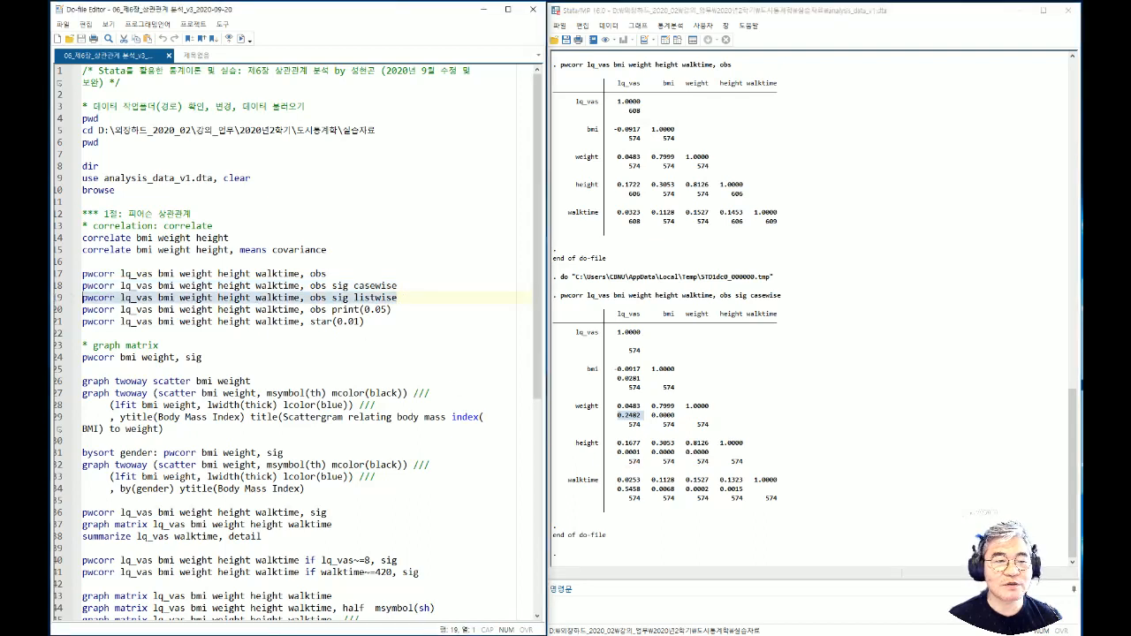
pyautogui.click(239, 39)
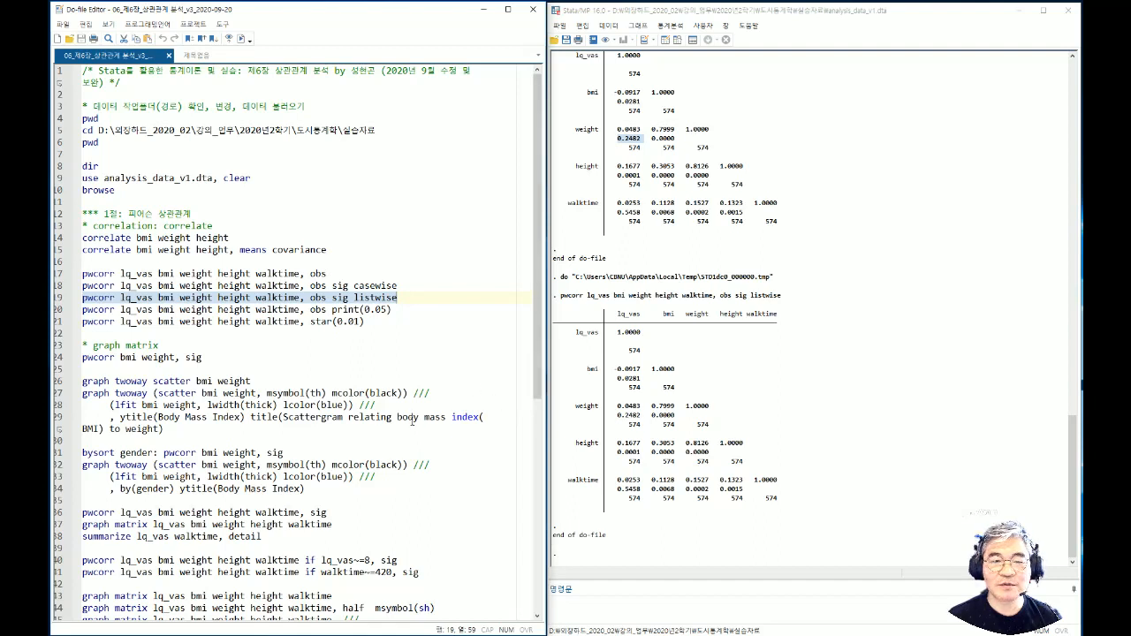
# Step: Run "pwcorr lq_vas bmi weight height walktime, obs print(0.05)" to print only correlations significant at the 0.05 level
pyautogui.moveTo(332, 309); pyautogui.dragTo(400, 309)
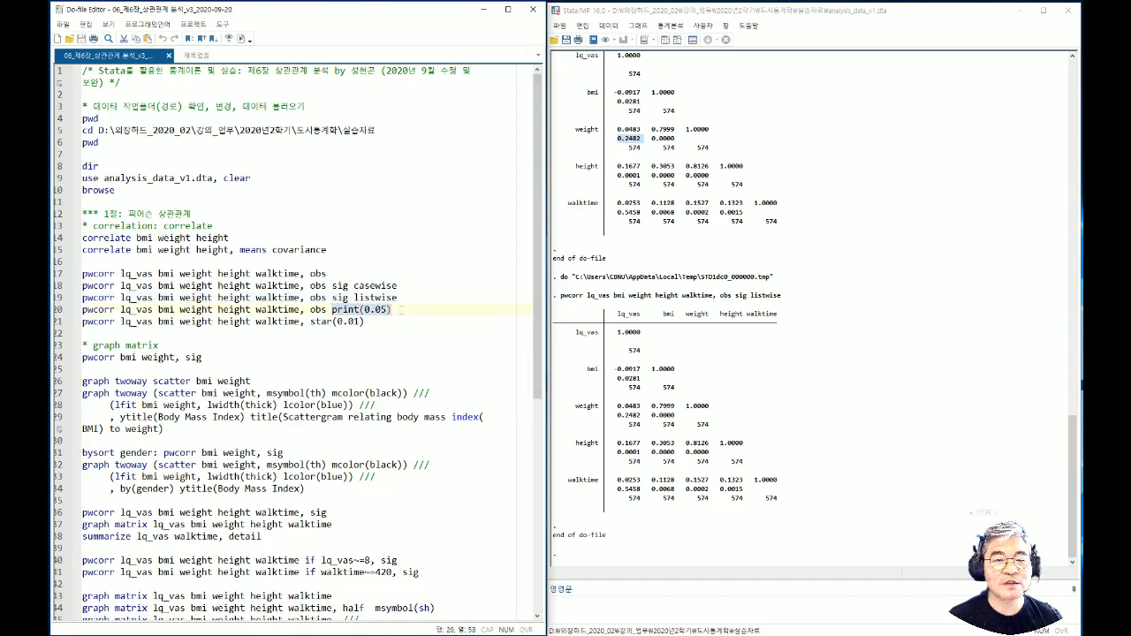
pyautogui.click(403, 310)
pyautogui.moveTo(403, 309); pyautogui.dragTo(81, 310)
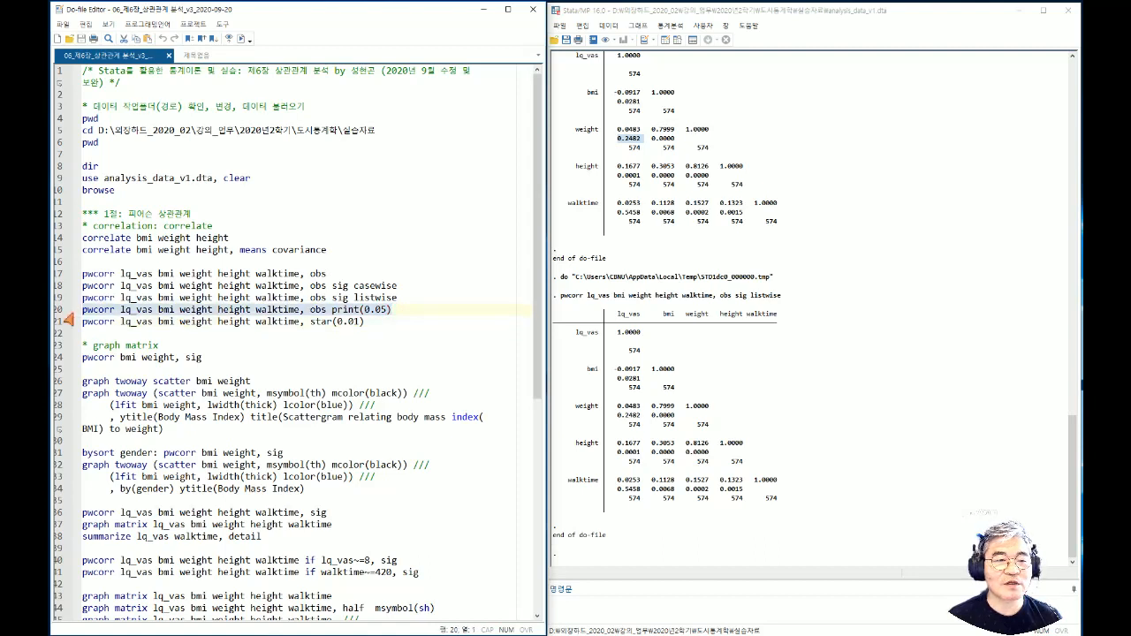
pyautogui.click(241, 39)
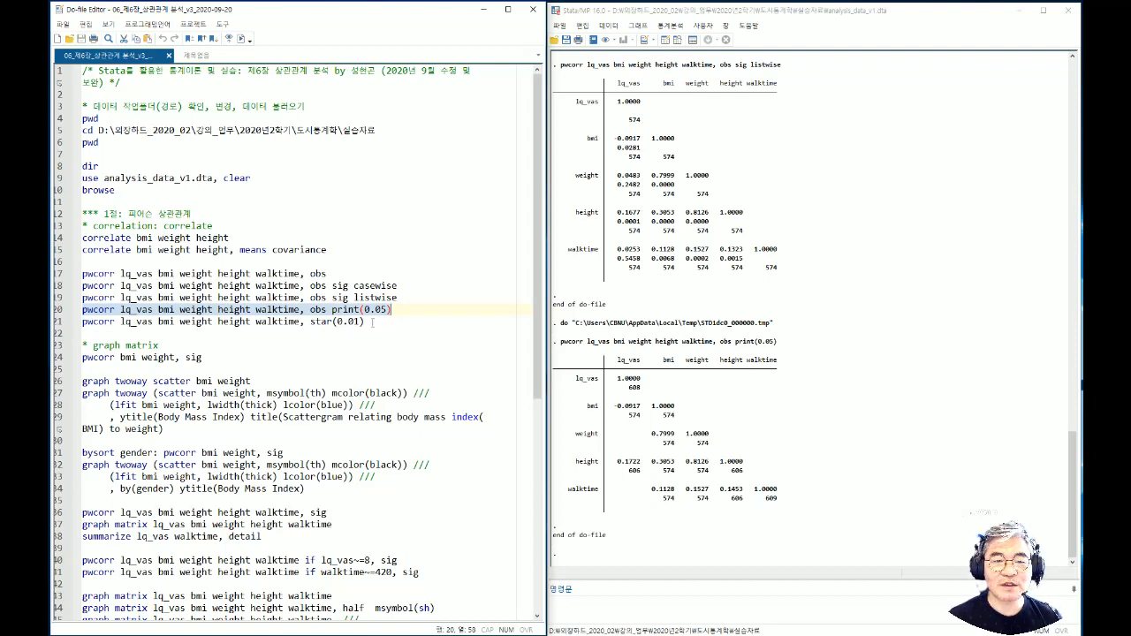
# Step: Run "pwcorr lq_vas bmi weight height walktime, star(0.01)" to star significant correlations, and check the height row's correlation with lq_vas
pyautogui.moveTo(373, 322); pyautogui.dragTo(62, 324)
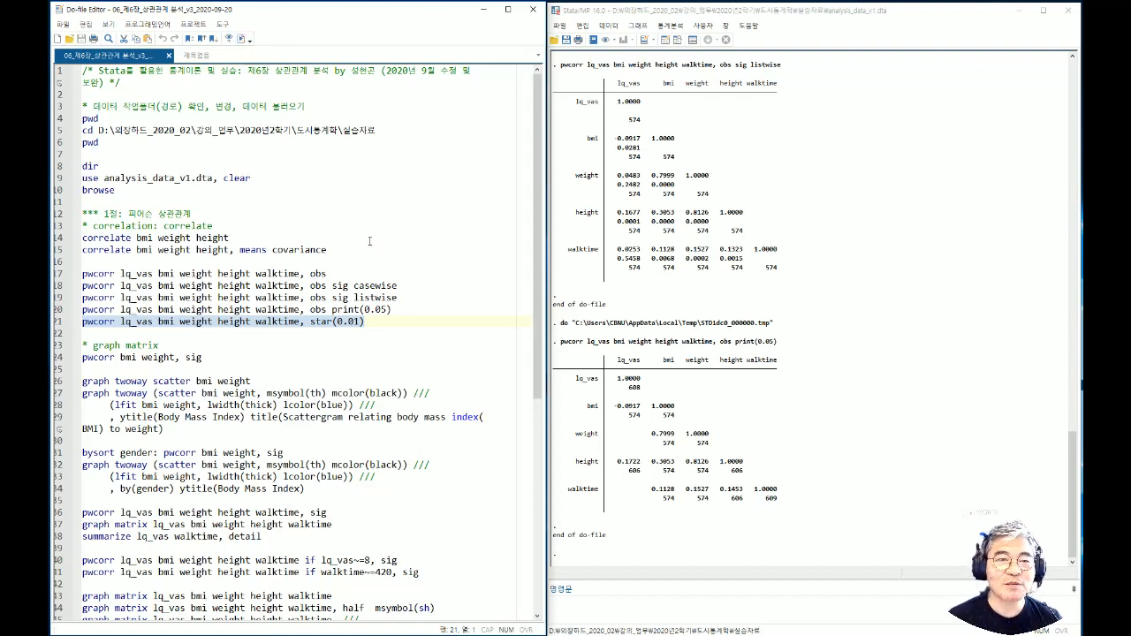
pyautogui.click(242, 39)
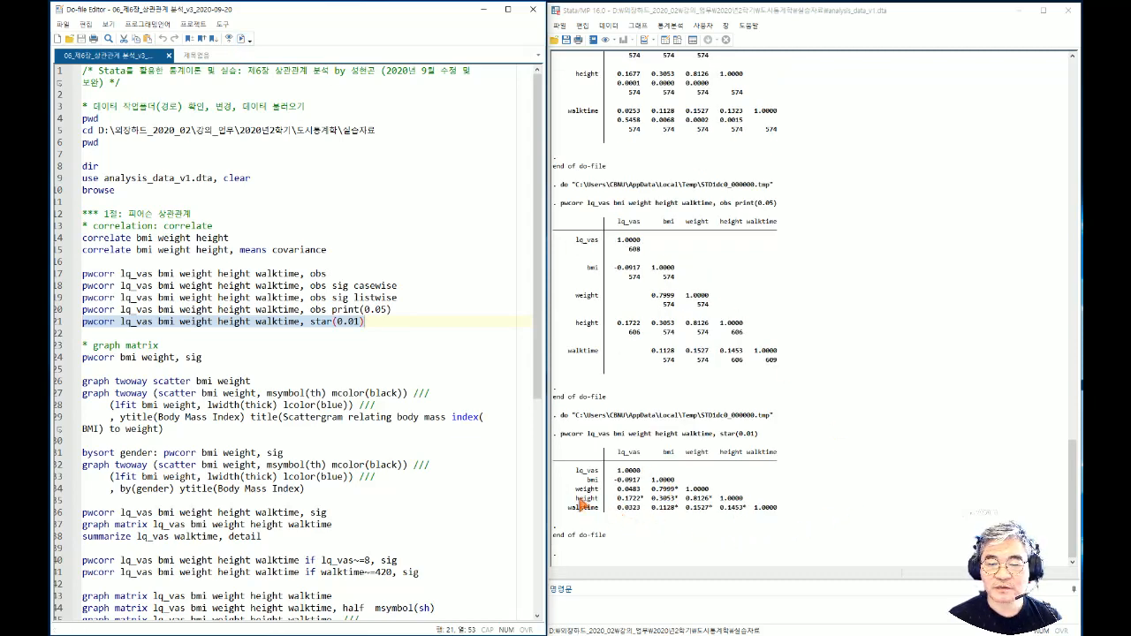
pyautogui.moveTo(576, 499); pyautogui.dragTo(642, 505)
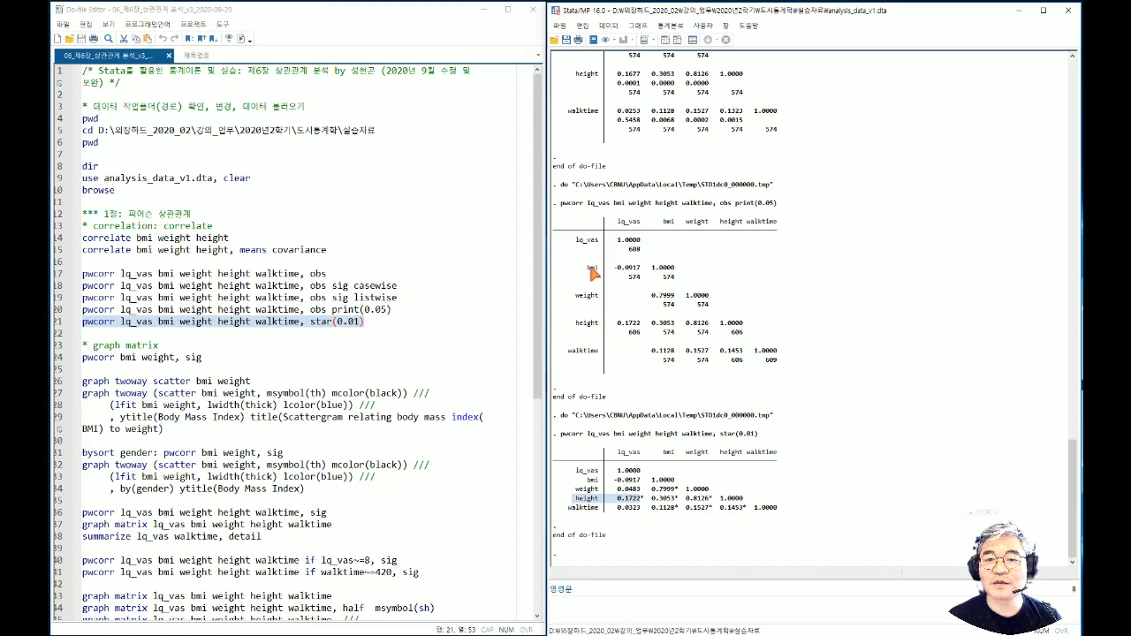
# Step: Compare the bmi row's correlation with lq_vas between the print(0.05) output and the star(0.01) output
pyautogui.moveTo(591, 268); pyautogui.dragTo(652, 270)
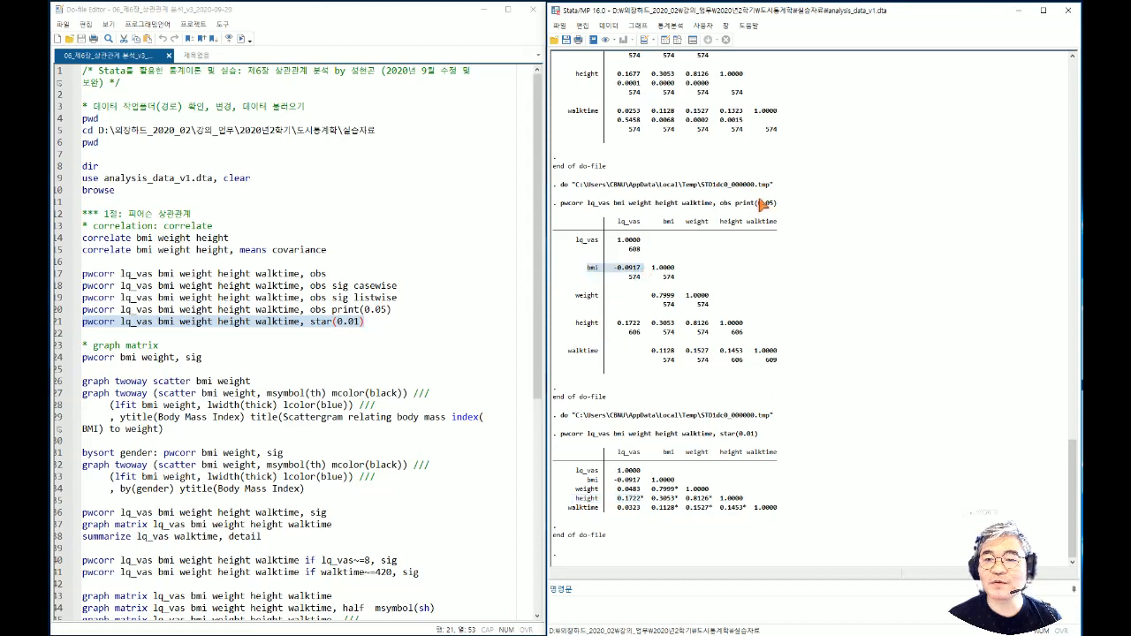
pyautogui.moveTo(757, 203); pyautogui.dragTo(777, 204)
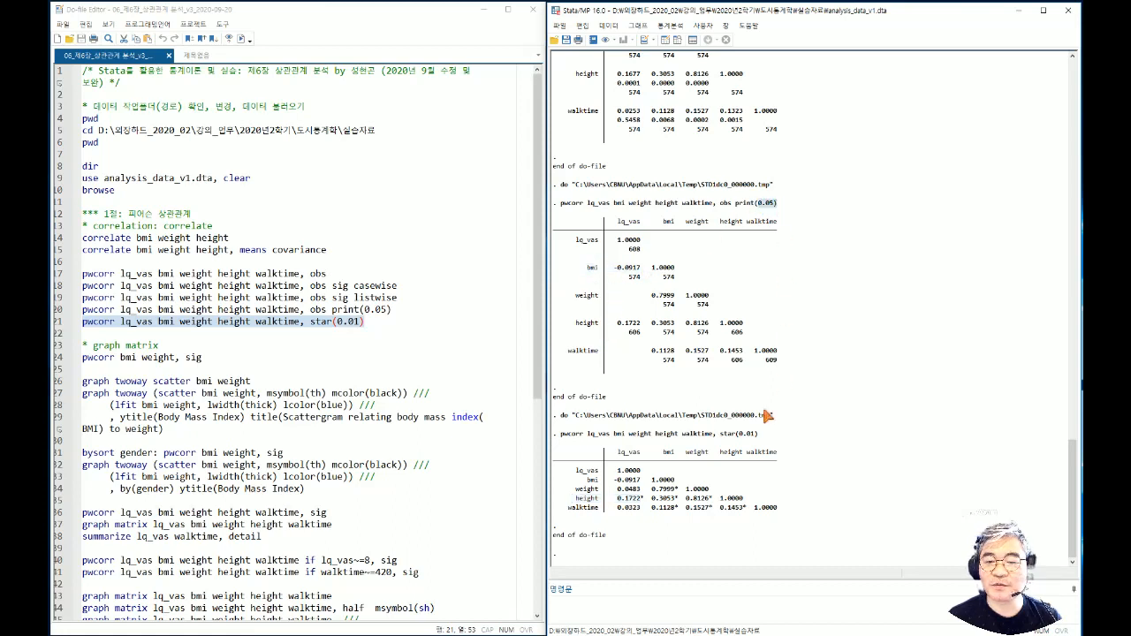
pyautogui.moveTo(588, 480); pyautogui.dragTo(643, 483)
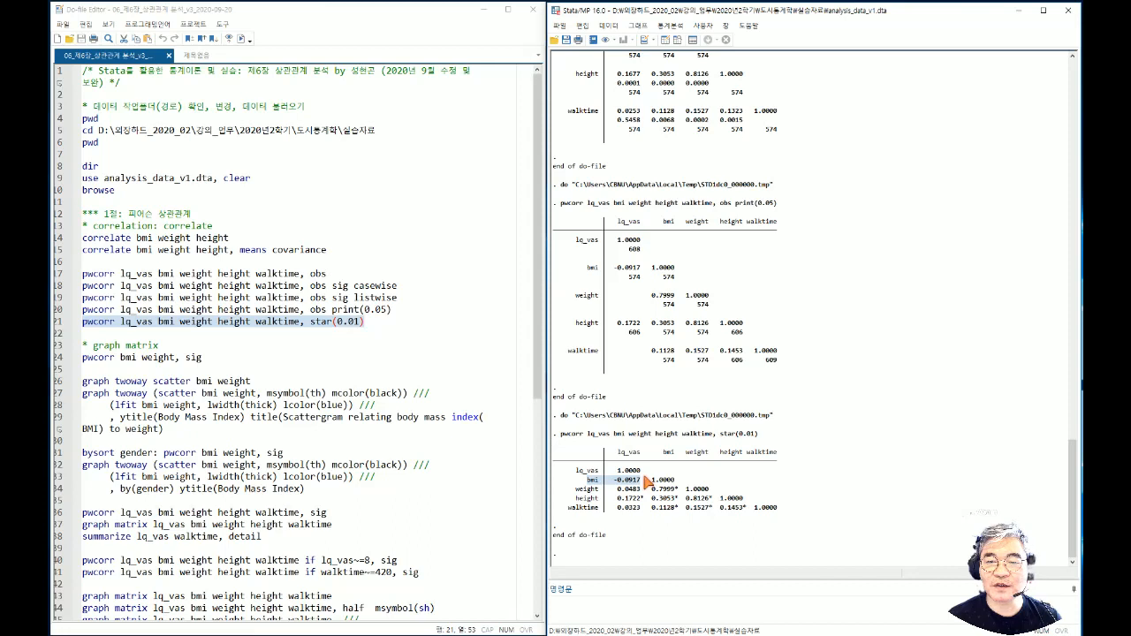
pyautogui.moveTo(719, 435); pyautogui.dragTo(772, 439)
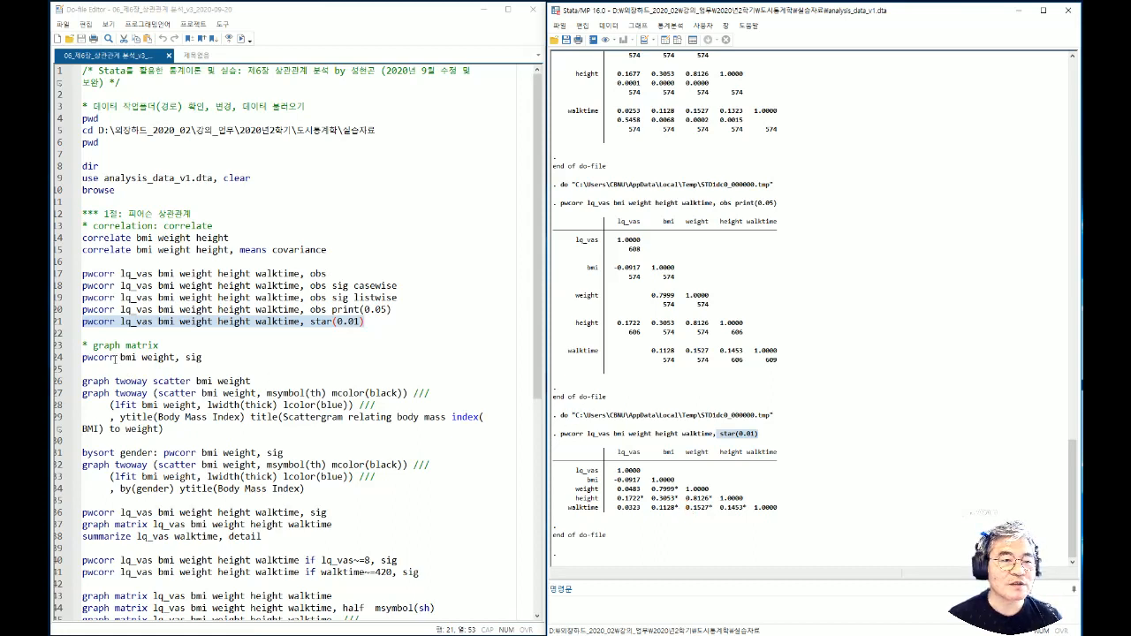
# Step: Run the do-file line "pwcorr bmi weight, sig" and check the weight row's correlation with bmi
pyautogui.moveTo(205, 356); pyautogui.dragTo(82, 358)
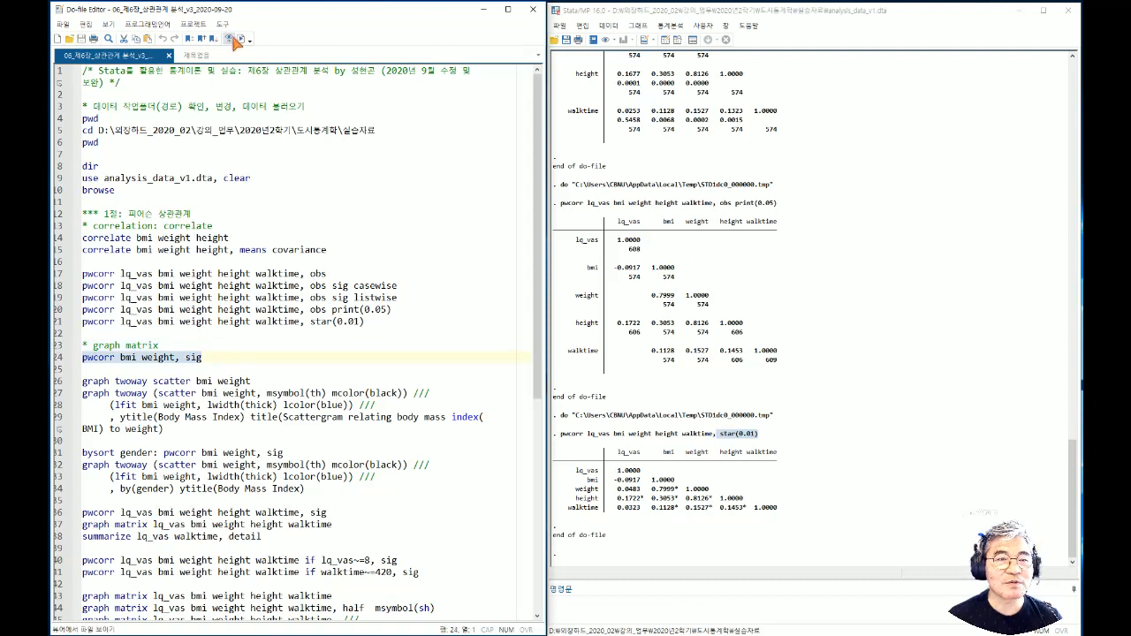
pyautogui.click(240, 39)
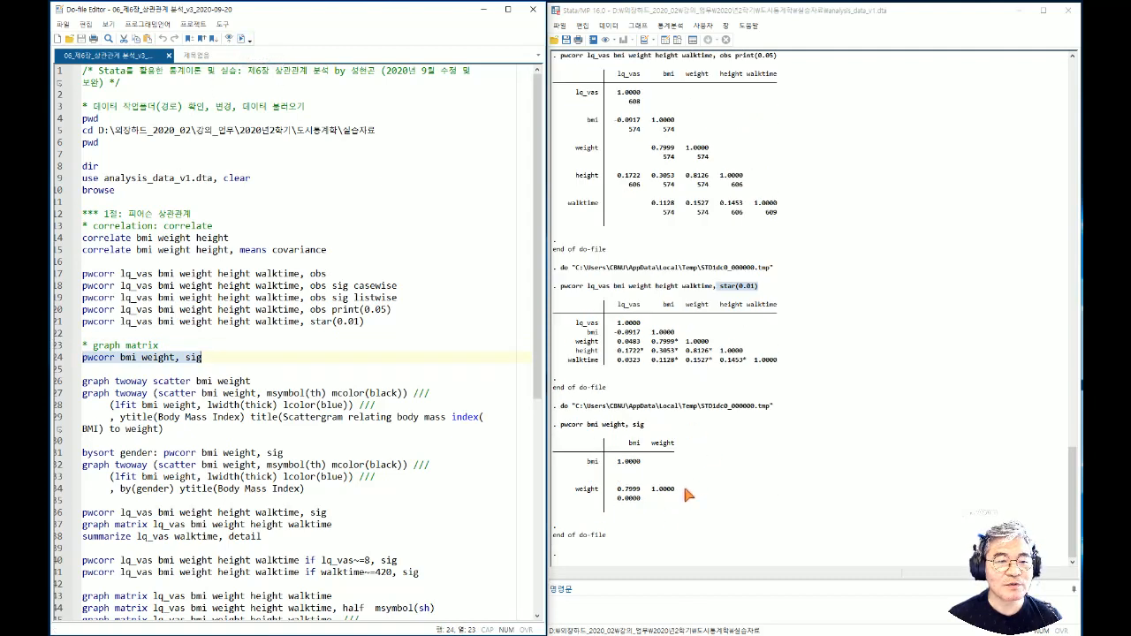
pyautogui.click(636, 446)
pyautogui.moveTo(572, 488); pyautogui.dragTo(637, 493)
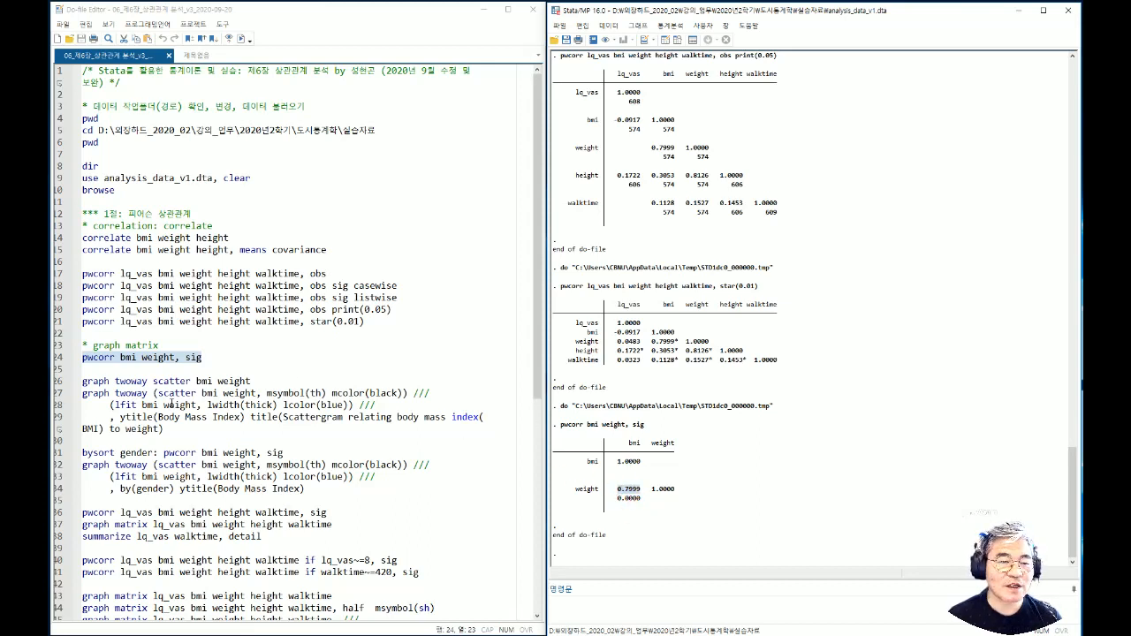
# Step: Run "graph twoway scatter bmi weight" to draw the scatterplot, and close the graph window after viewing it
pyautogui.moveTo(153, 383); pyautogui.dragTo(191, 383)
pyautogui.moveTo(82, 382); pyautogui.dragTo(149, 383)
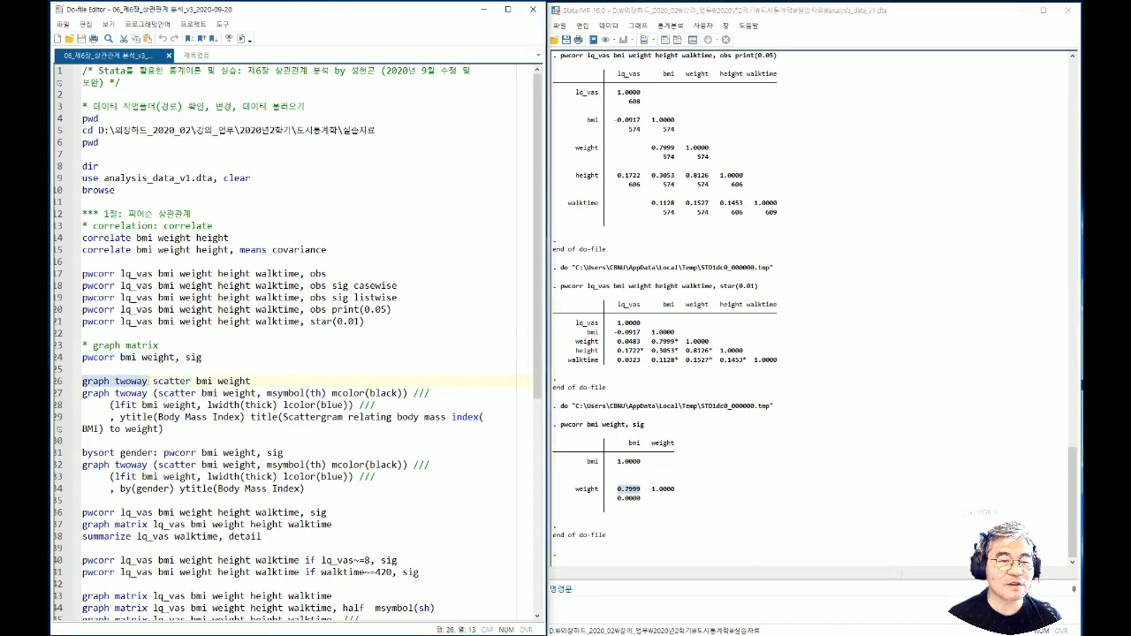
pyautogui.click(124, 386)
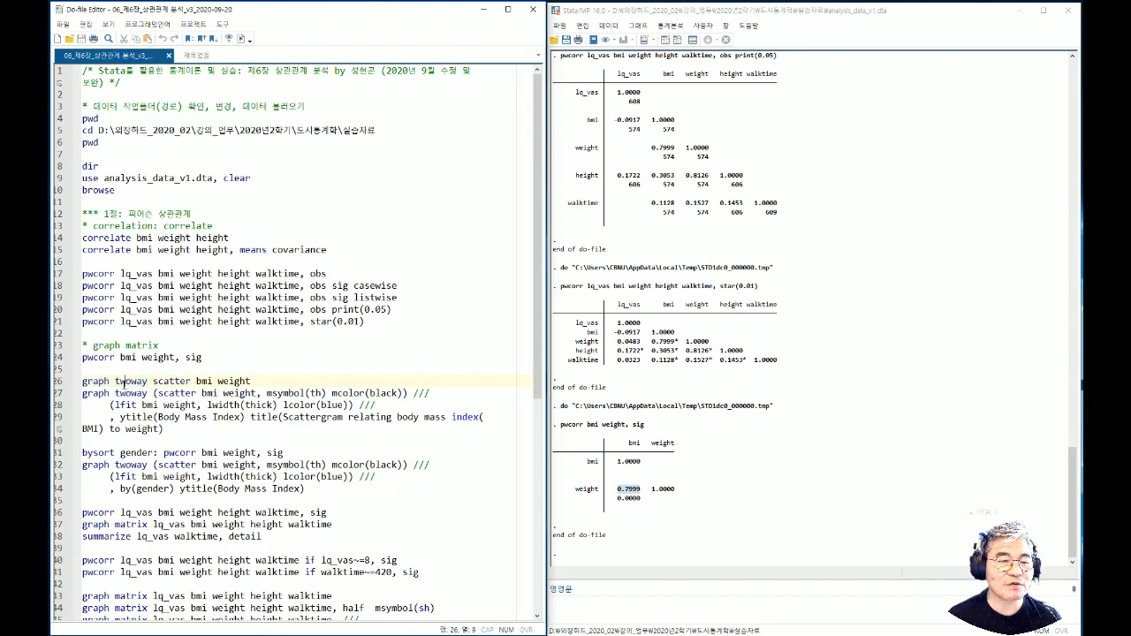
pyautogui.moveTo(82, 383); pyautogui.dragTo(190, 382)
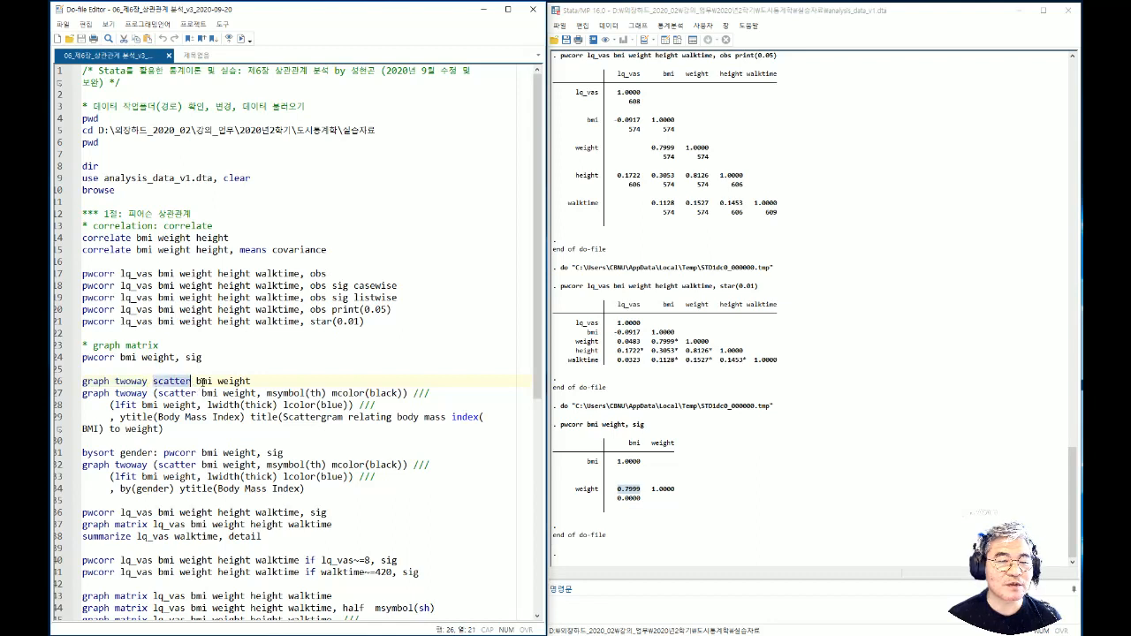
pyautogui.moveTo(196, 382); pyautogui.dragTo(83, 381)
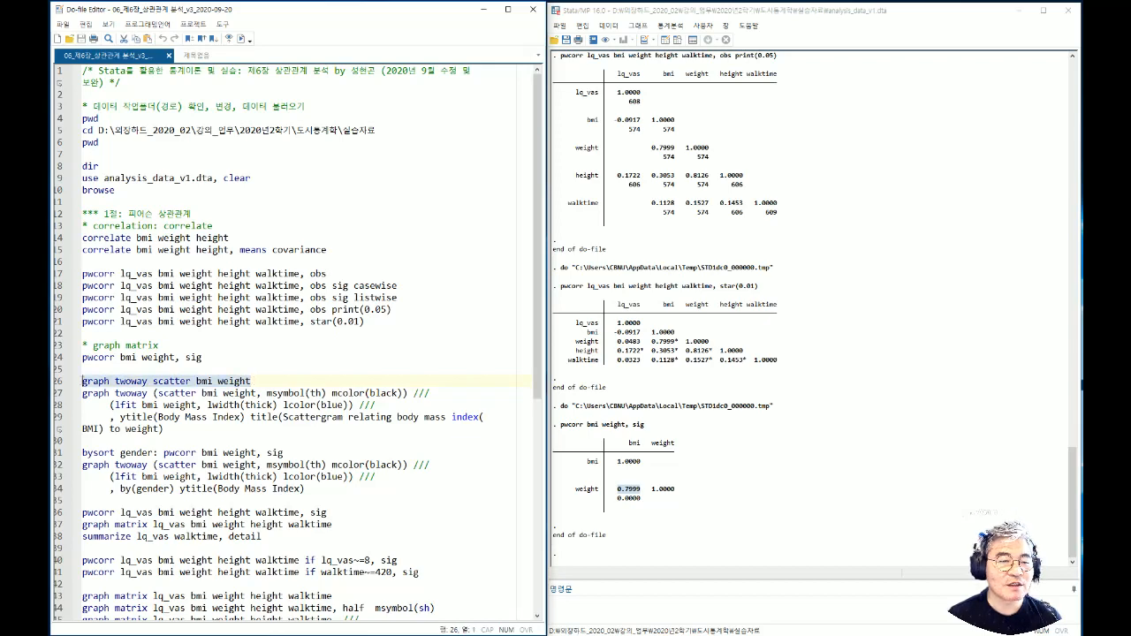
pyautogui.click(240, 38)
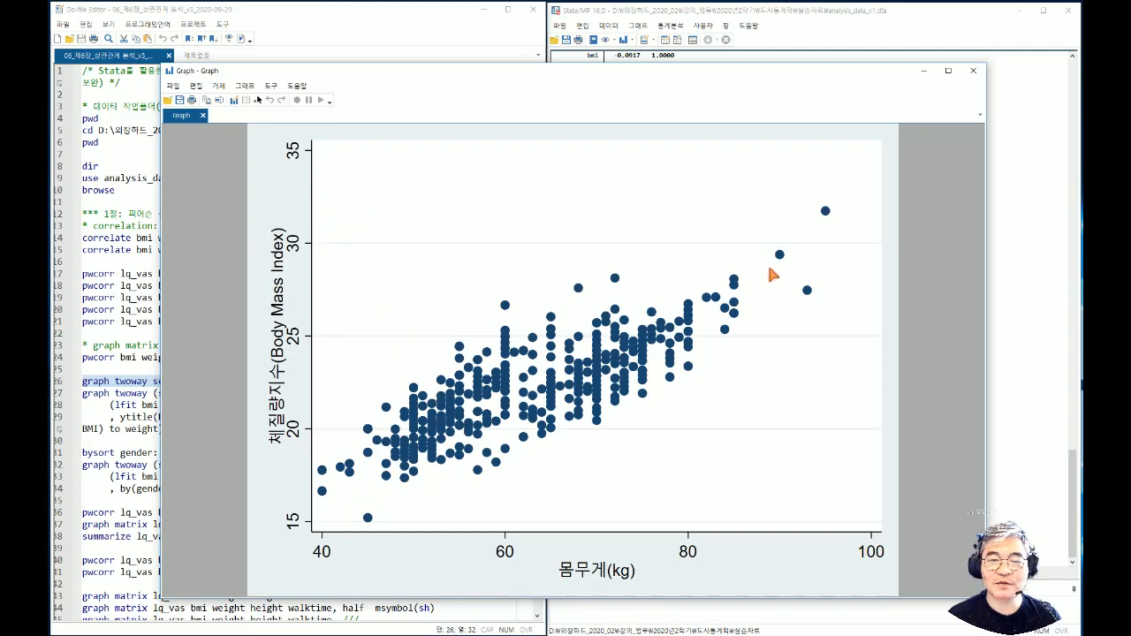
pyautogui.click(973, 71)
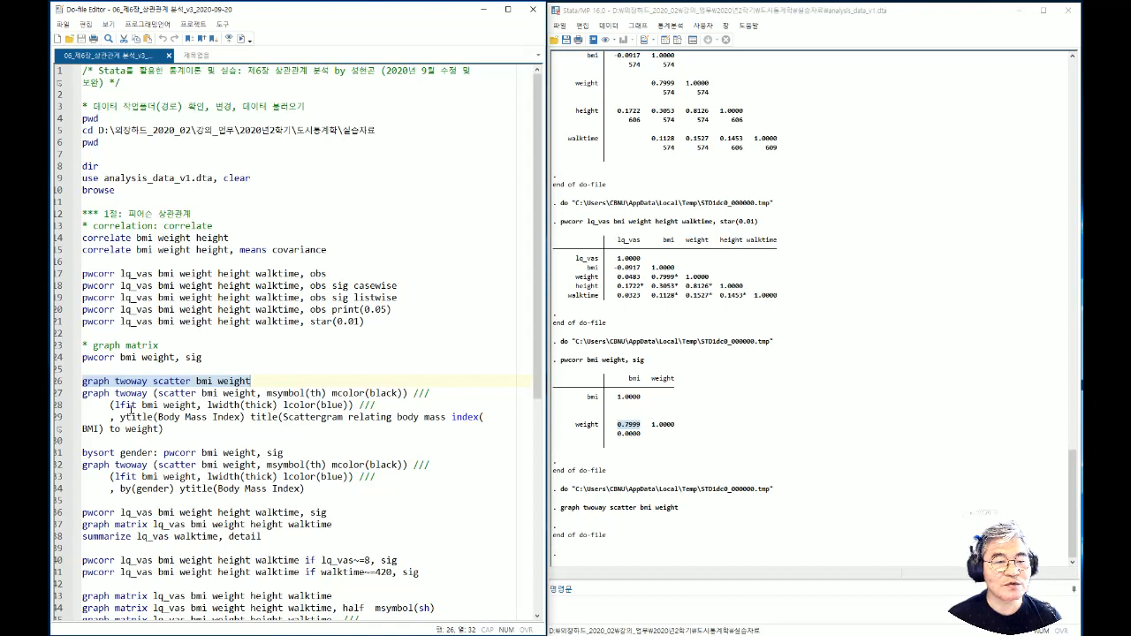
# Step: Examine the scatter and lfit parts of the multi-line graph twoway command, including the msymbol(th) and mcolor(black) marker options
pyautogui.moveTo(154, 395); pyautogui.dragTo(408, 393)
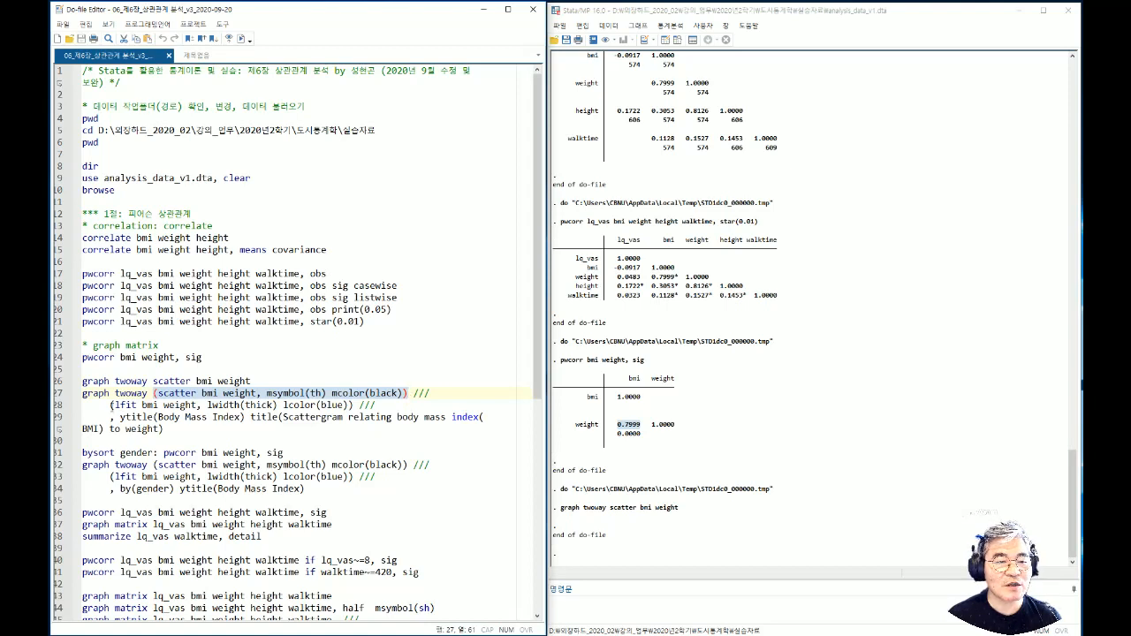
pyautogui.moveTo(111, 405); pyautogui.dragTo(354, 405)
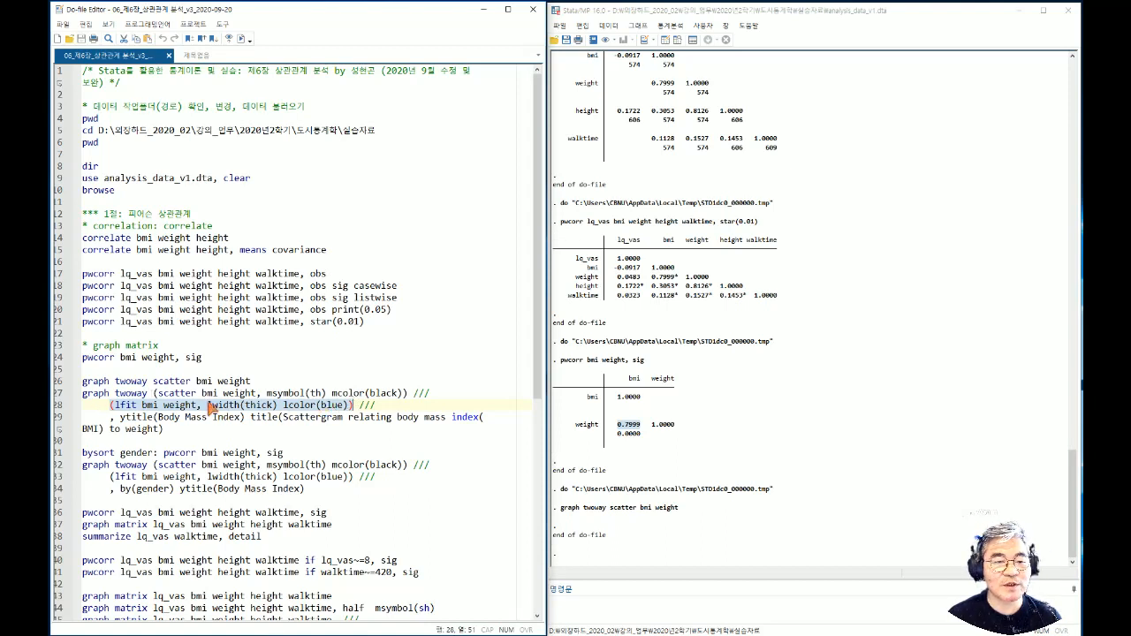
pyautogui.doubleClick(177, 394)
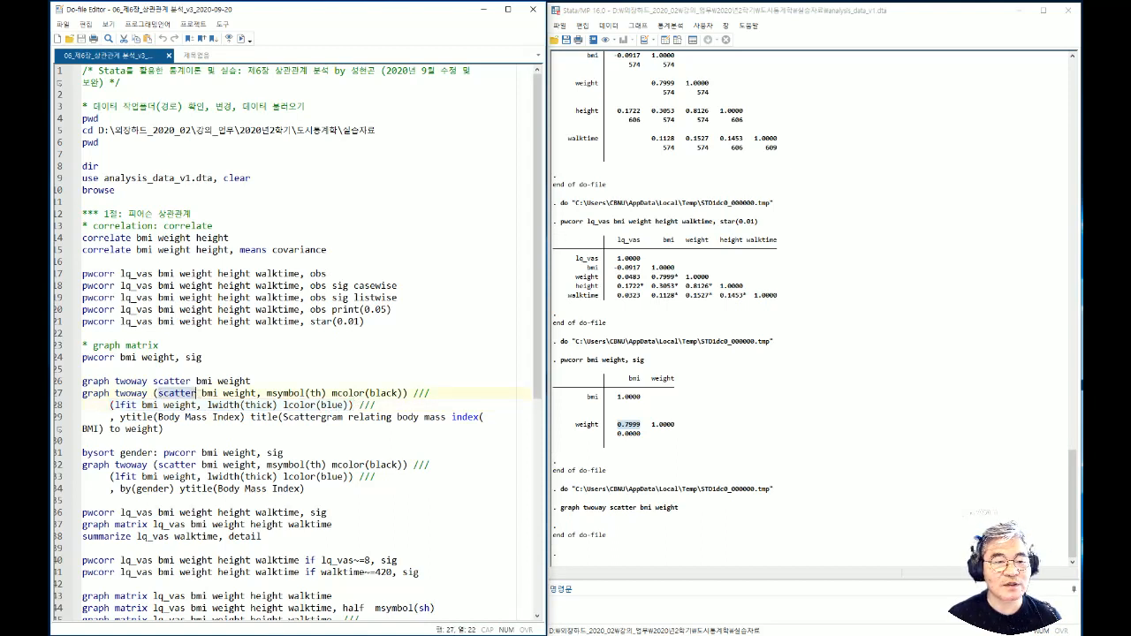
pyautogui.moveTo(203, 394); pyautogui.dragTo(309, 394)
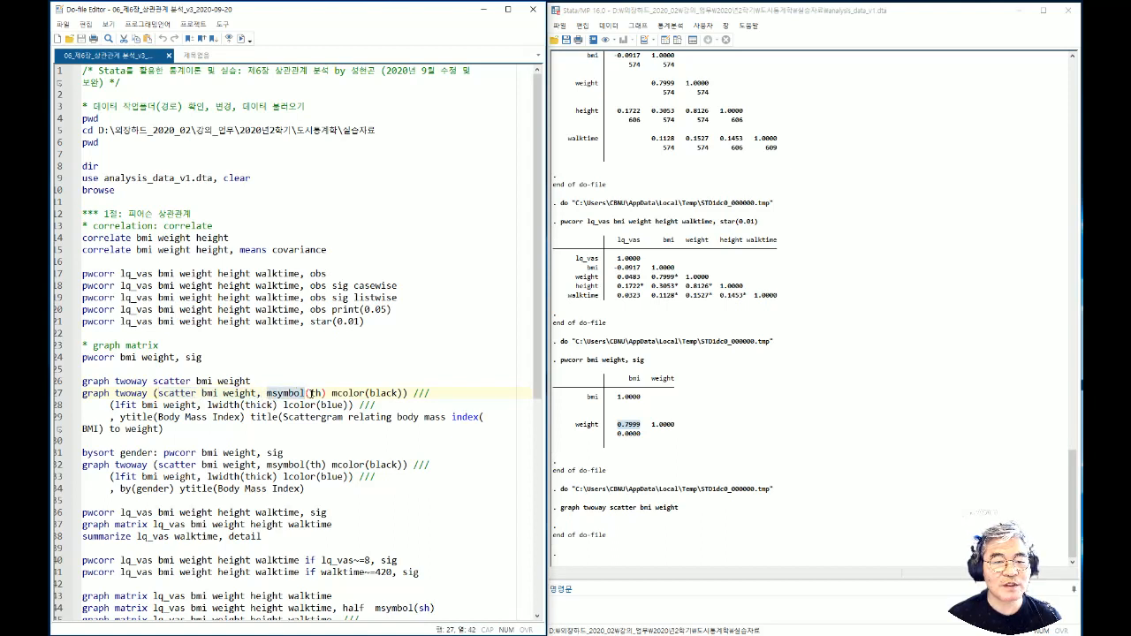
pyautogui.doubleClick(314, 394)
pyautogui.click(316, 393)
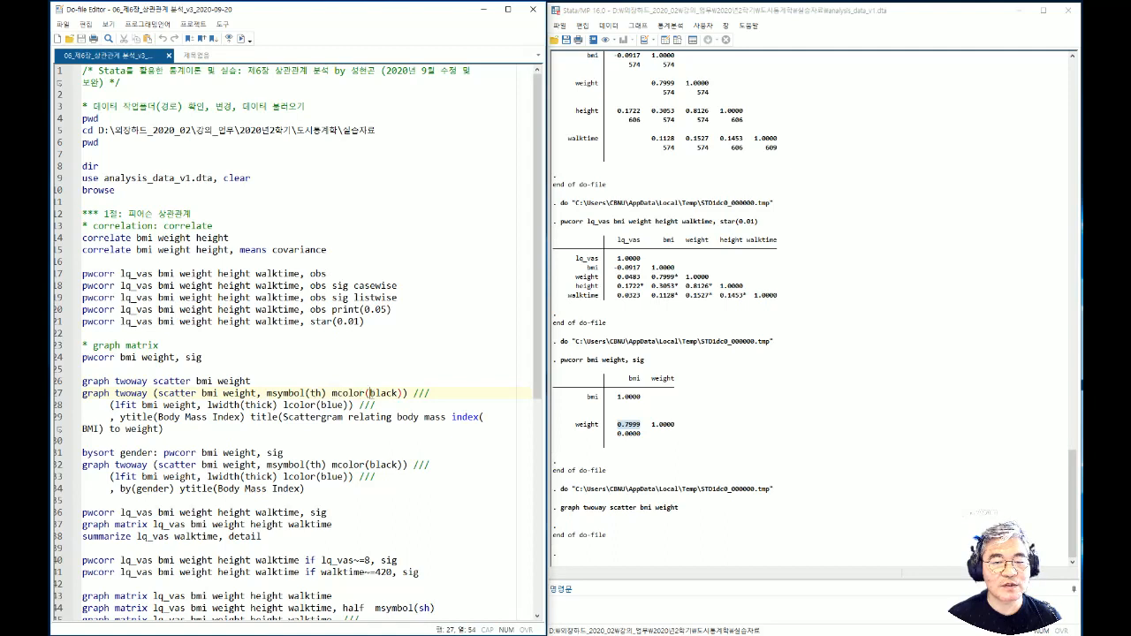
pyautogui.moveTo(370, 394); pyautogui.dragTo(399, 393)
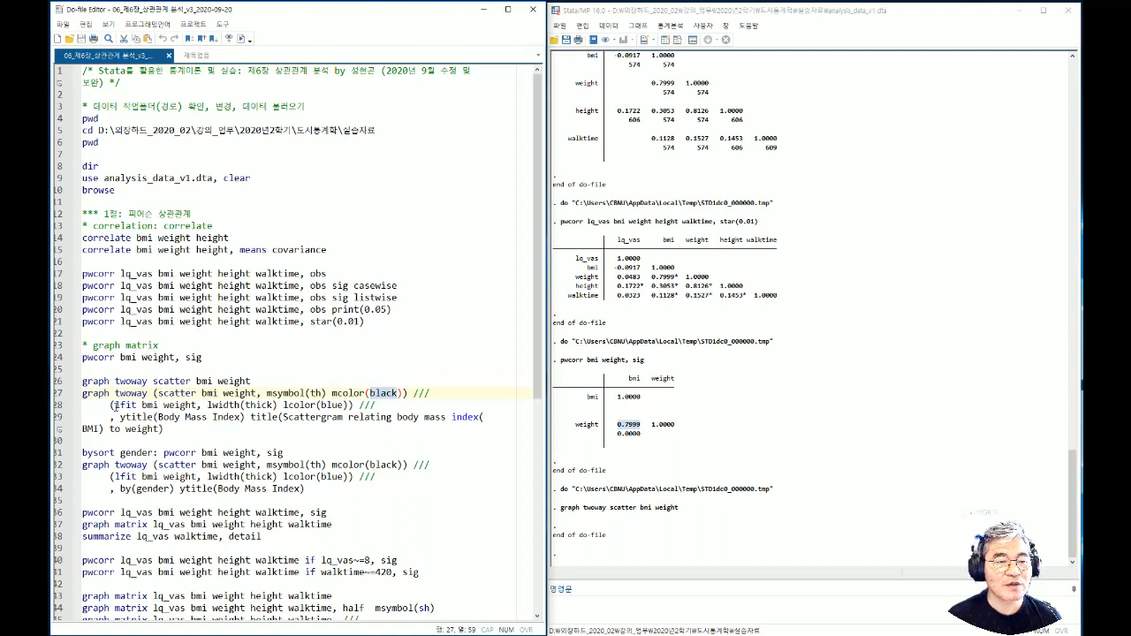
# Step: Examine the lfit part's variables, lwidth(thick) and lcolor(blue) options, and the ytitle and title options of the same graph command
pyautogui.moveTo(115, 404); pyautogui.dragTo(139, 404)
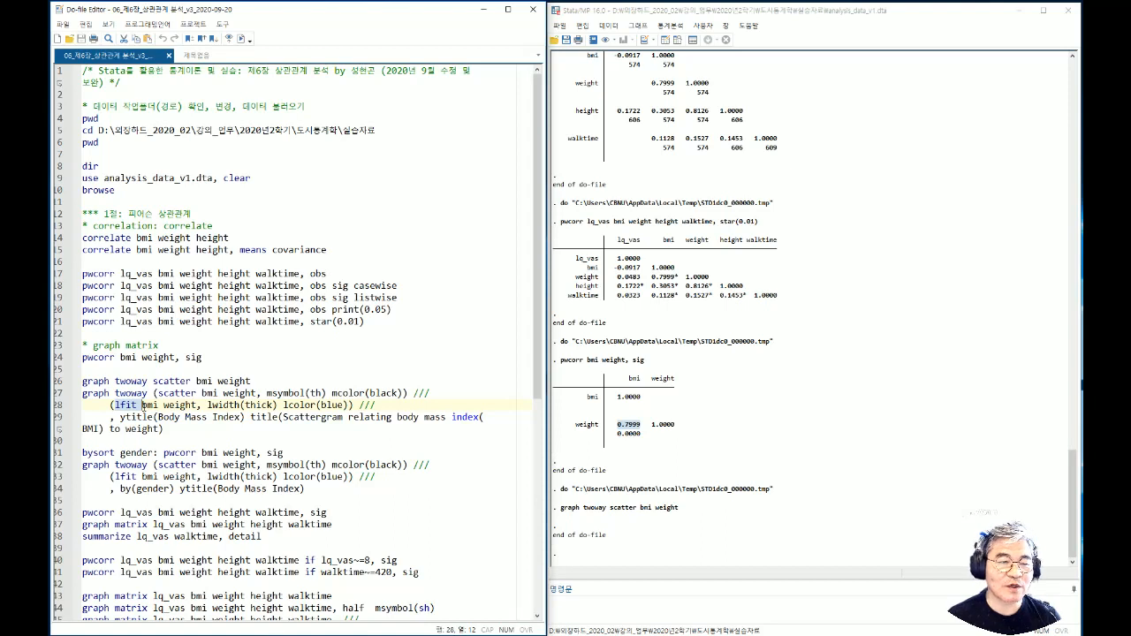
pyautogui.click(126, 405)
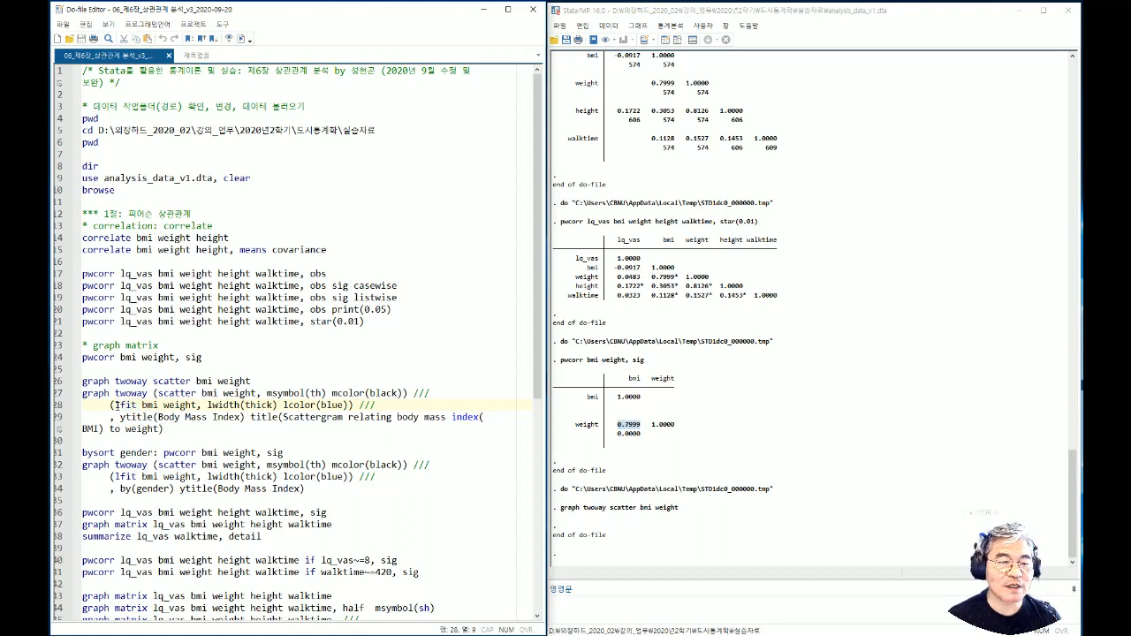
pyautogui.moveTo(114, 404); pyautogui.dragTo(138, 405)
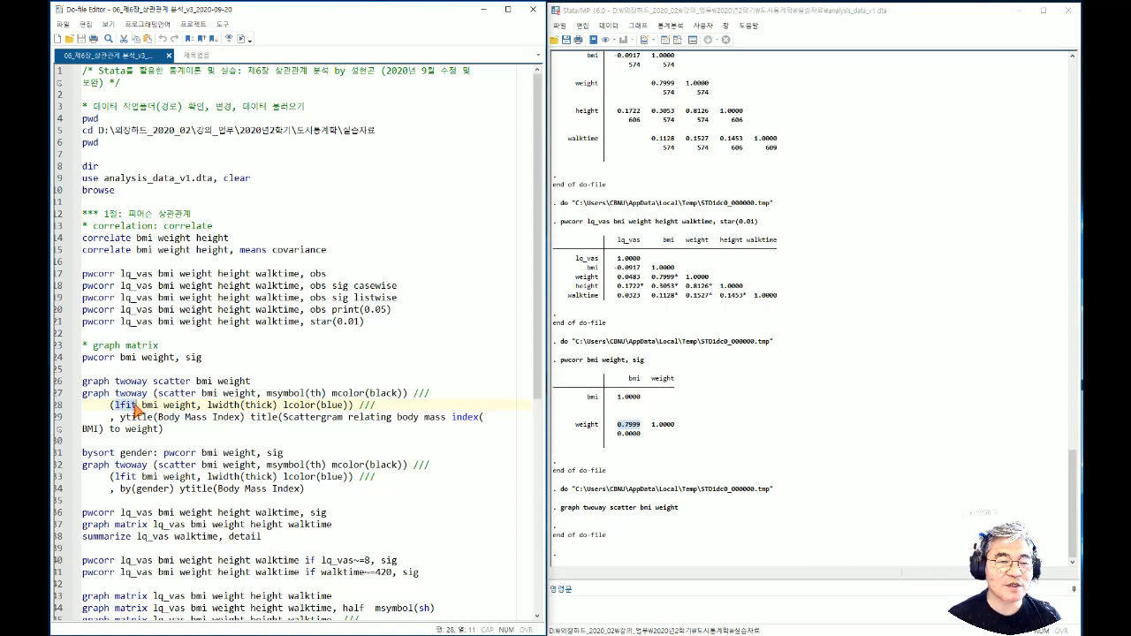
pyautogui.moveTo(141, 405); pyautogui.dragTo(236, 405)
pyautogui.click(219, 404)
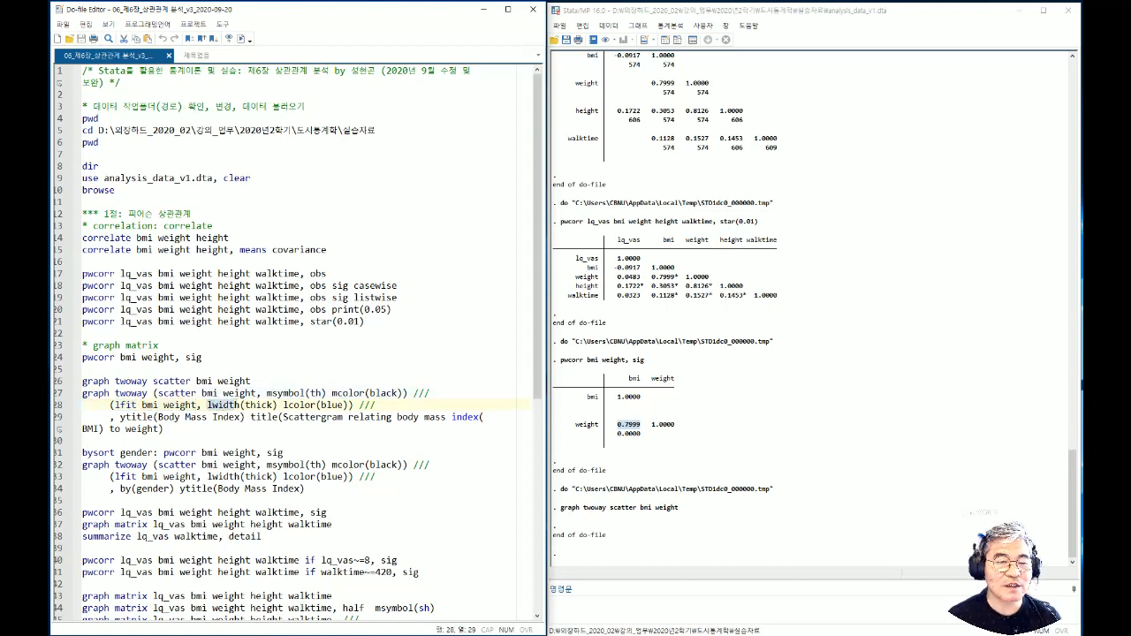
pyautogui.click(255, 405)
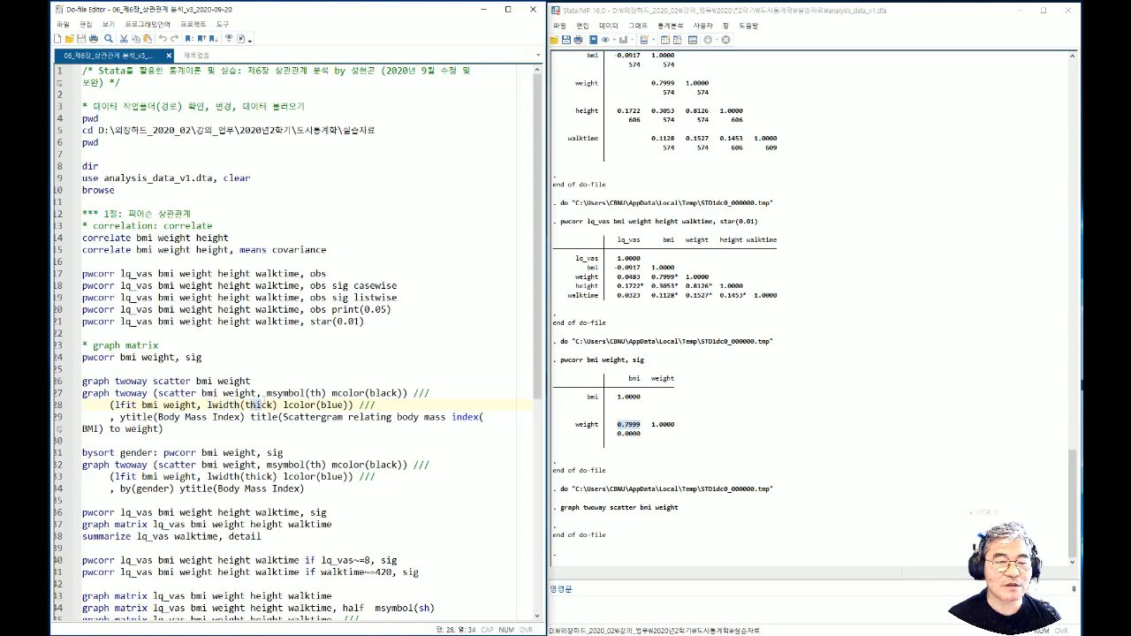
pyautogui.moveTo(290, 406); pyautogui.dragTo(333, 406)
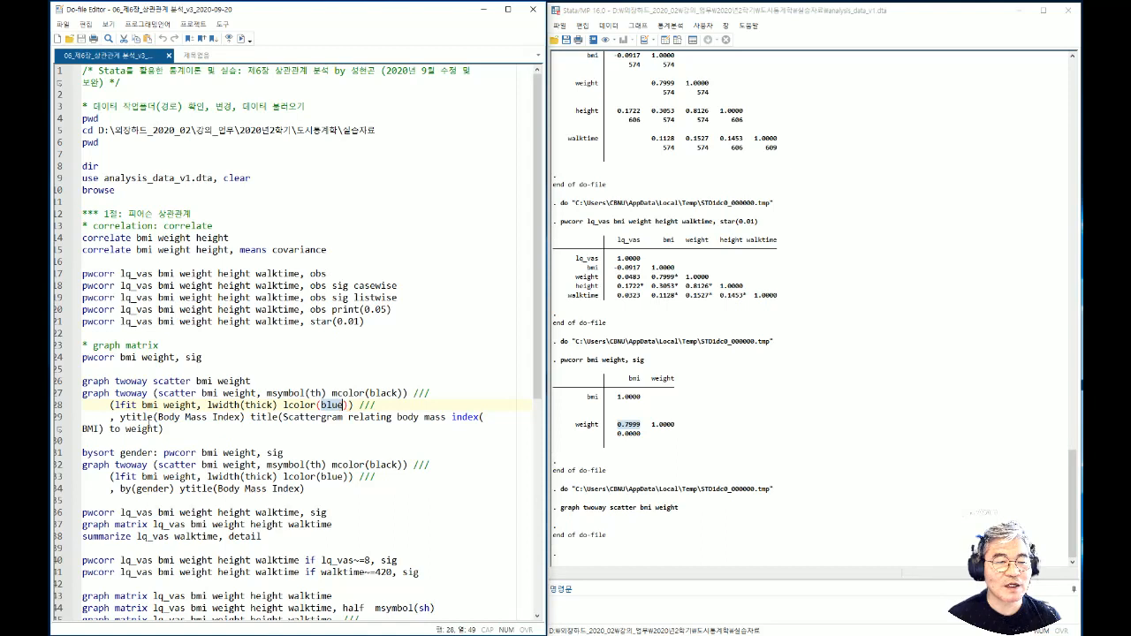
pyautogui.moveTo(107, 418); pyautogui.dragTo(459, 420)
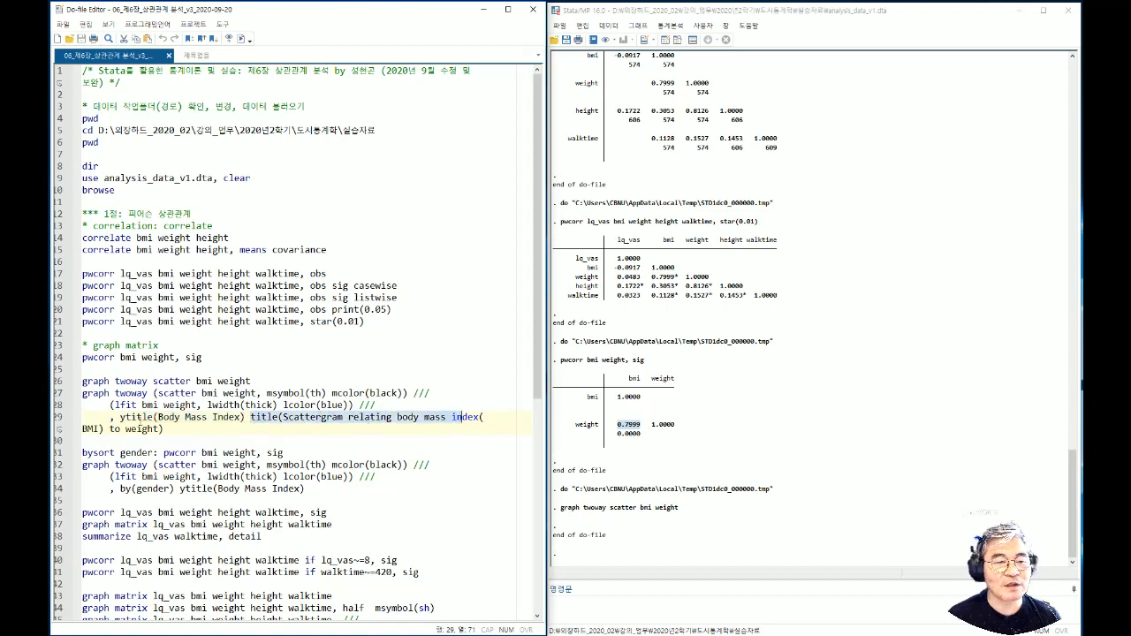
# Step: Run the multi-line graph twoway command for bmi and weight with triangle markers and a blue fitted line, and close the graph after viewing
pyautogui.moveTo(166, 429); pyautogui.dragTo(80, 393)
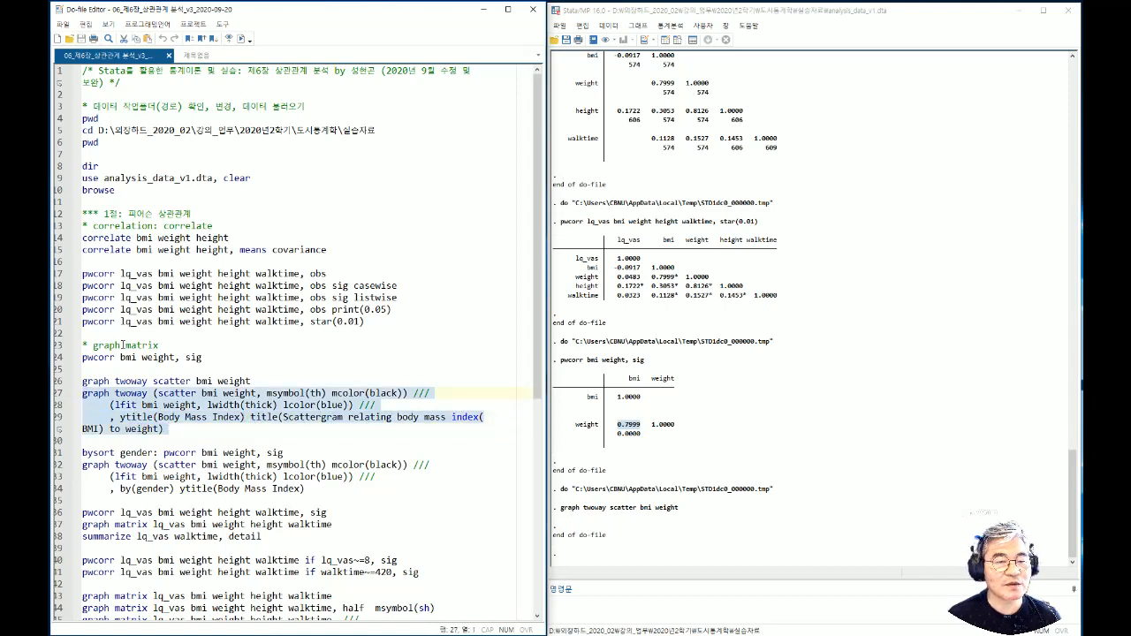
pyautogui.click(240, 39)
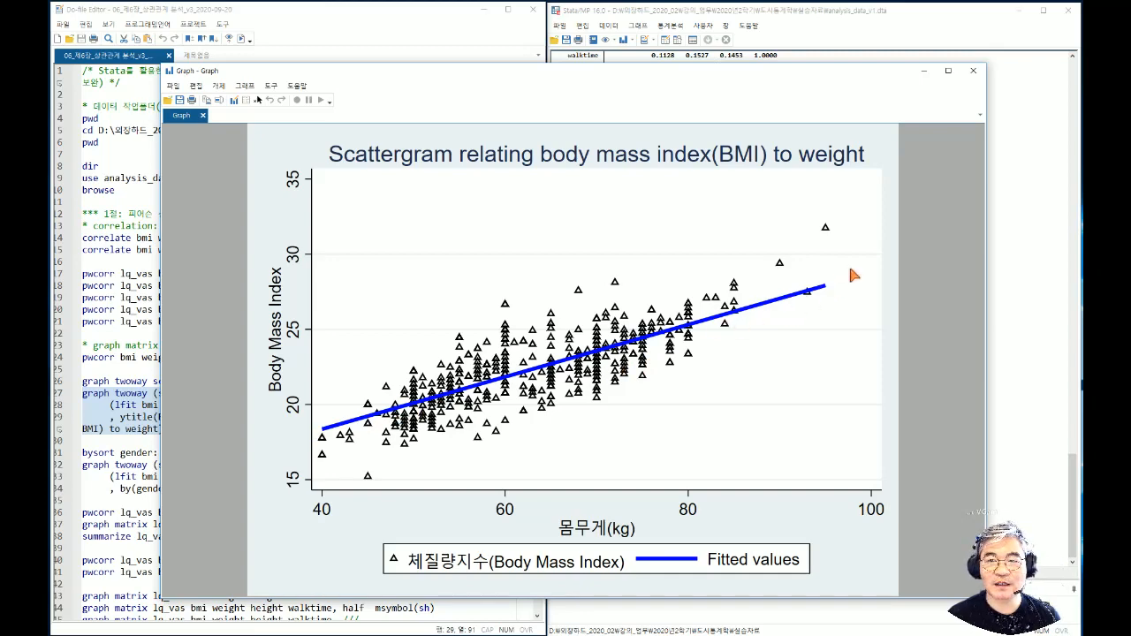
pyautogui.click(973, 71)
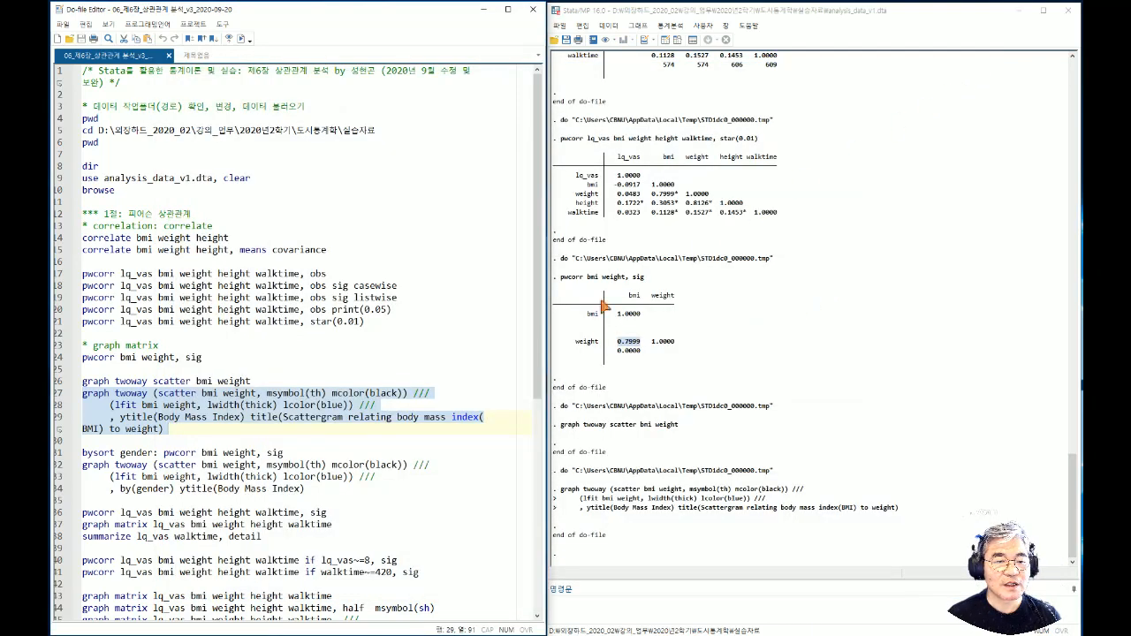
pyautogui.click(587, 610)
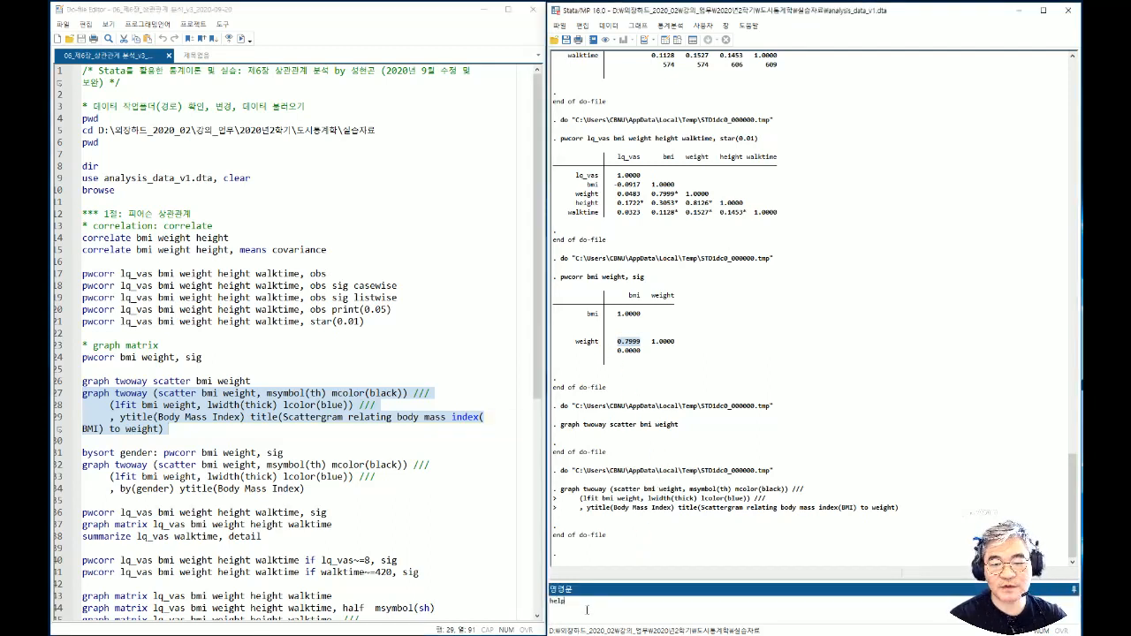
pyautogui.press('BackSpace')
pyautogui.press('BackSpace')
pyautogui.press('BackSpace')
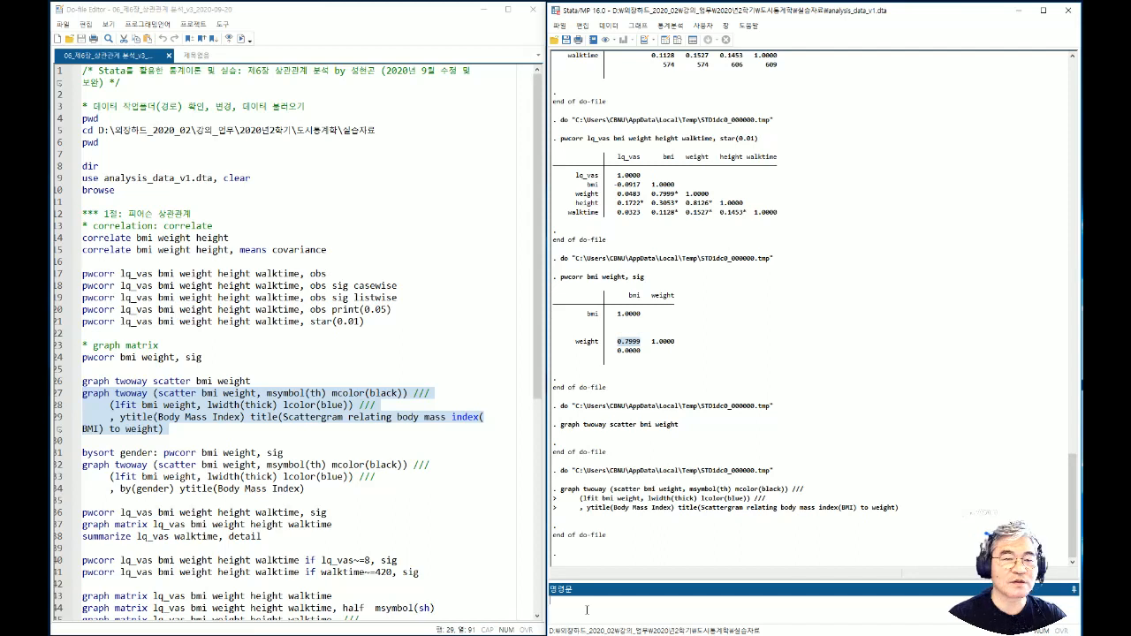
# Step: Insert the line "help graph twoway" in the do-file directly above "graph twoway scatter bmi weight"
pyautogui.click(125, 371)
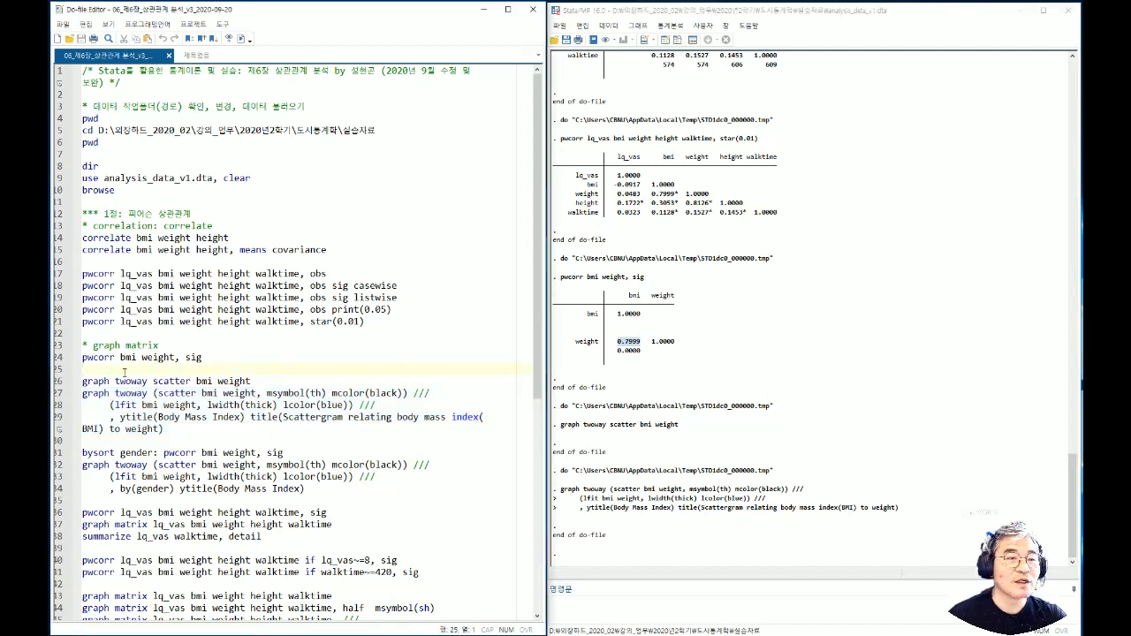
pyautogui.press('Return')
pyautogui.write('help ')
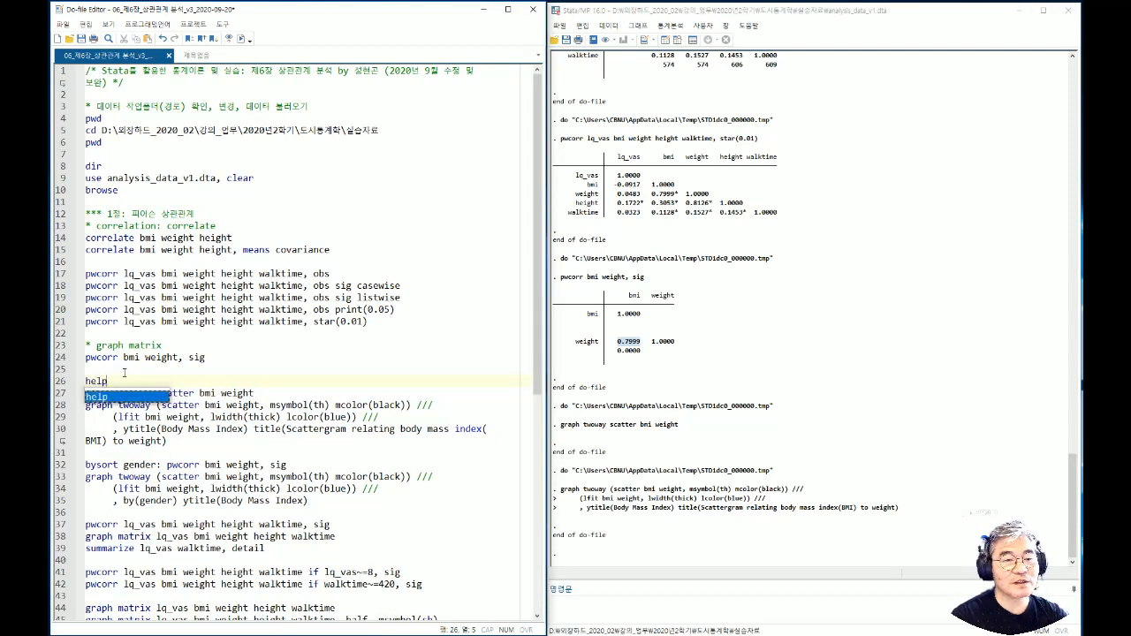
pyautogui.write('gra')
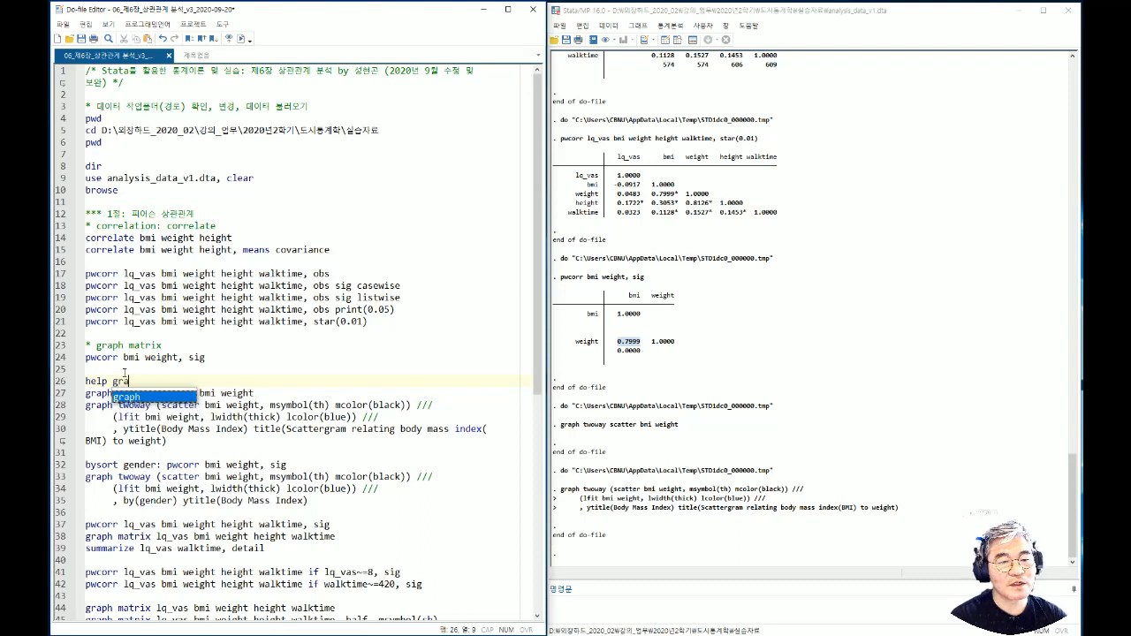
pyautogui.write('ph twoway')
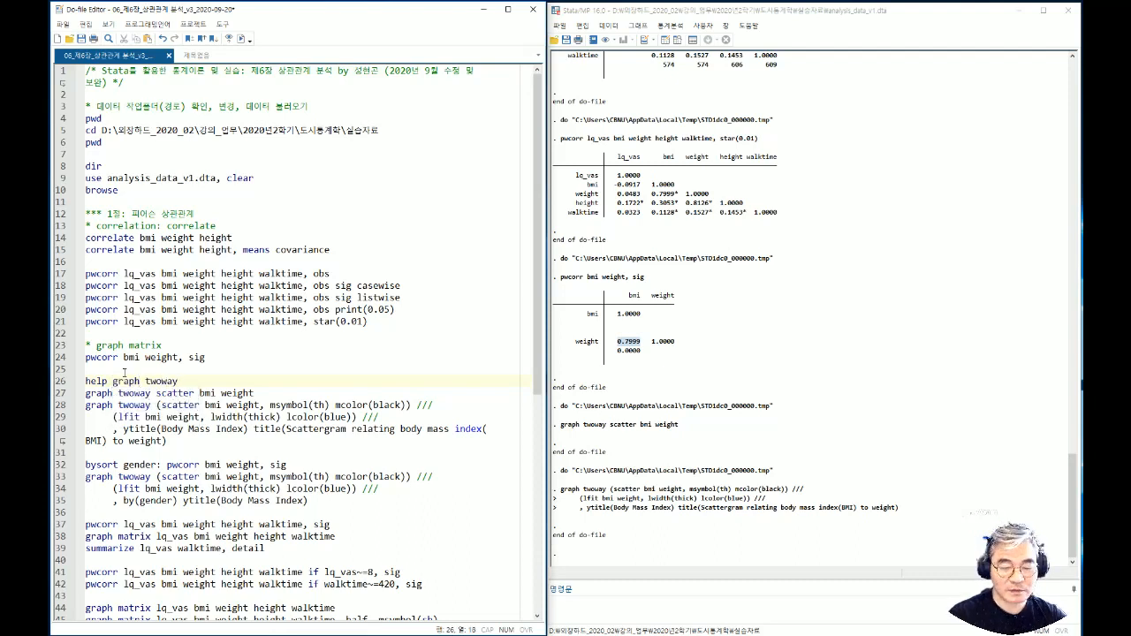
# Step: Run the "help graph twoway" line and open the help page for the scatter plot type
pyautogui.hotkey('shift', 'Home')
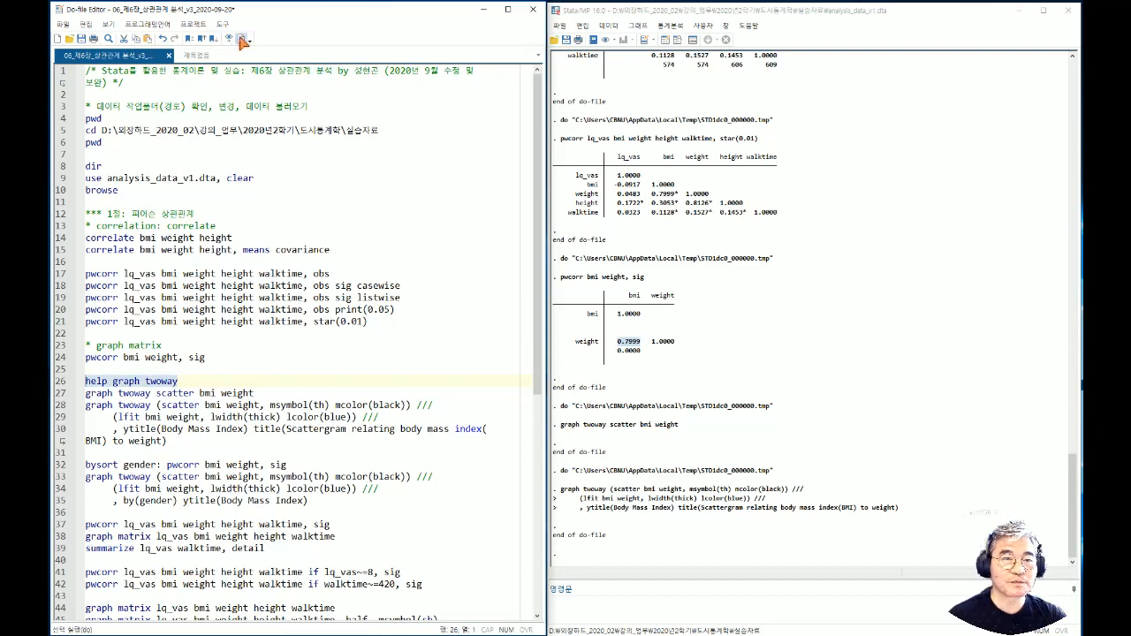
pyautogui.click(244, 38)
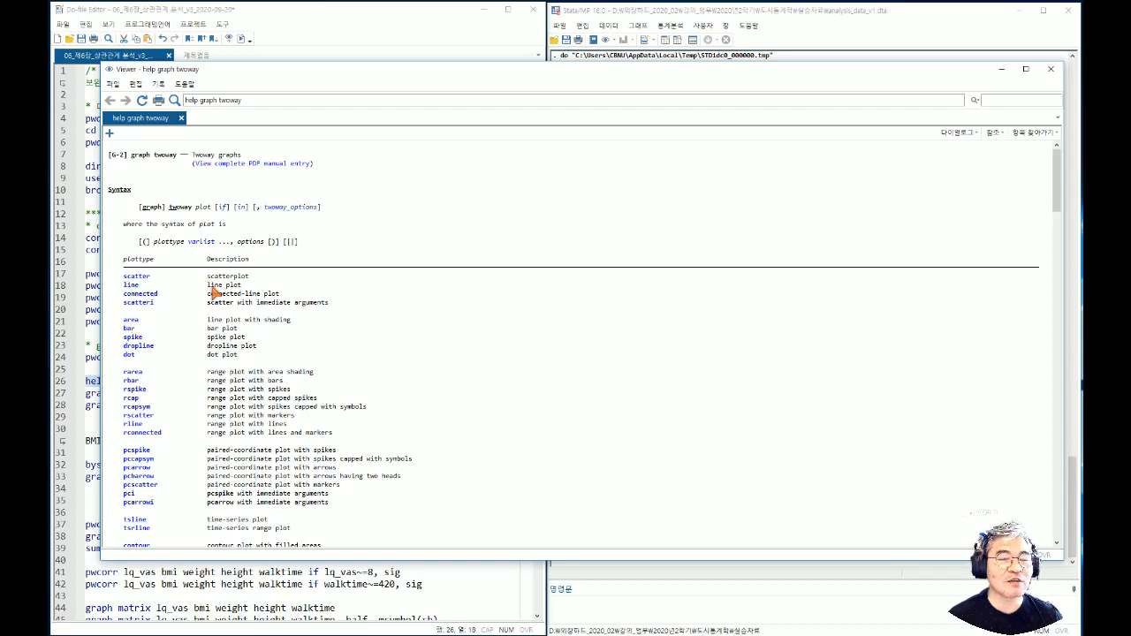
pyautogui.click(137, 276)
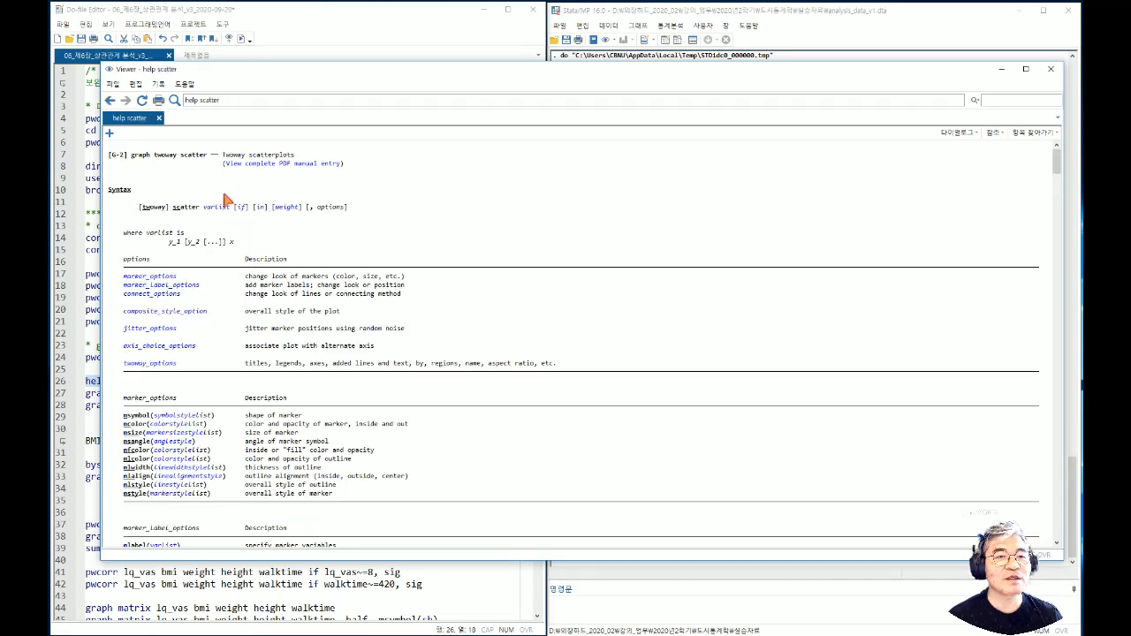
# Step: Examine the twoway scatter syntax and the jitter(#) option on the help page, and close the help viewer
pyautogui.moveTo(131, 155); pyautogui.dragTo(210, 159)
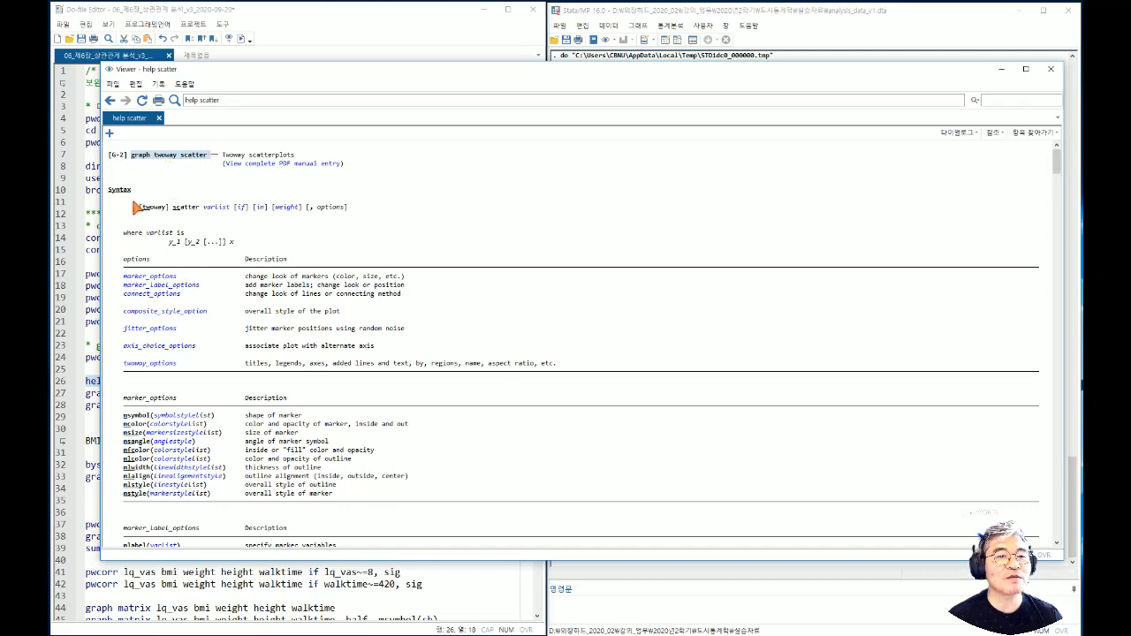
pyautogui.moveTo(109, 207); pyautogui.dragTo(197, 207)
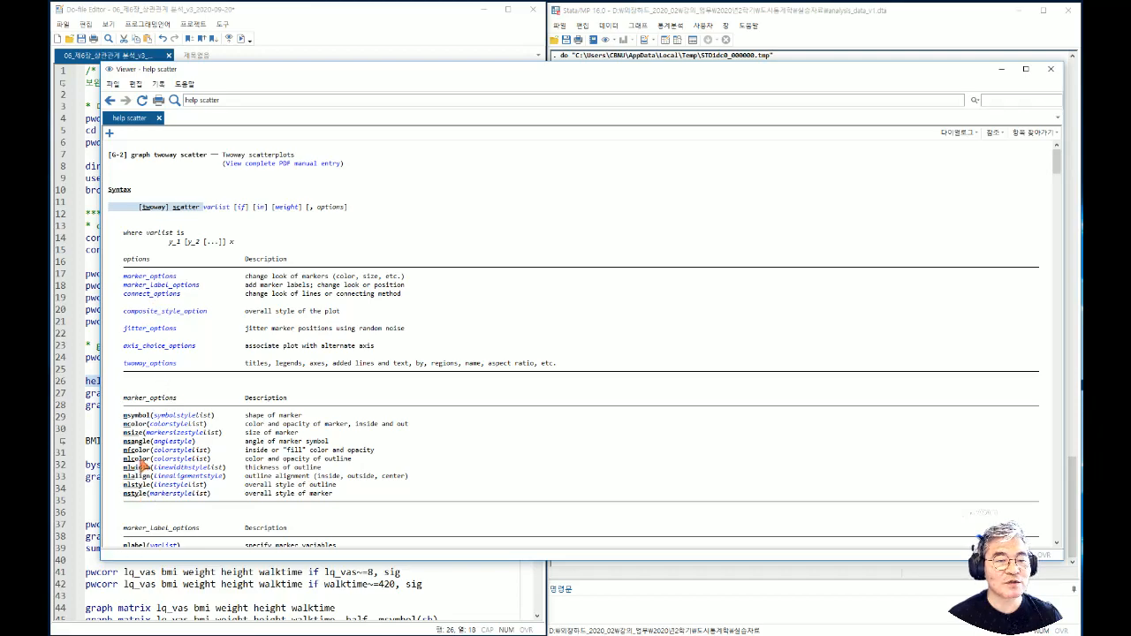
pyautogui.scroll(-10, 190, 468)
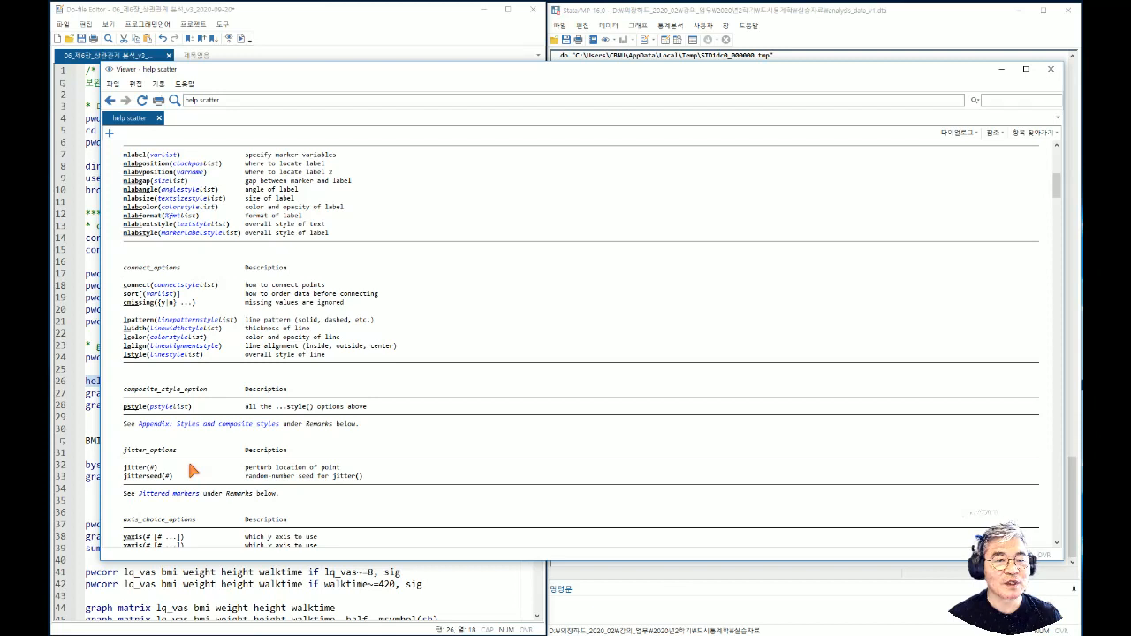
pyautogui.moveTo(124, 467); pyautogui.dragTo(163, 478)
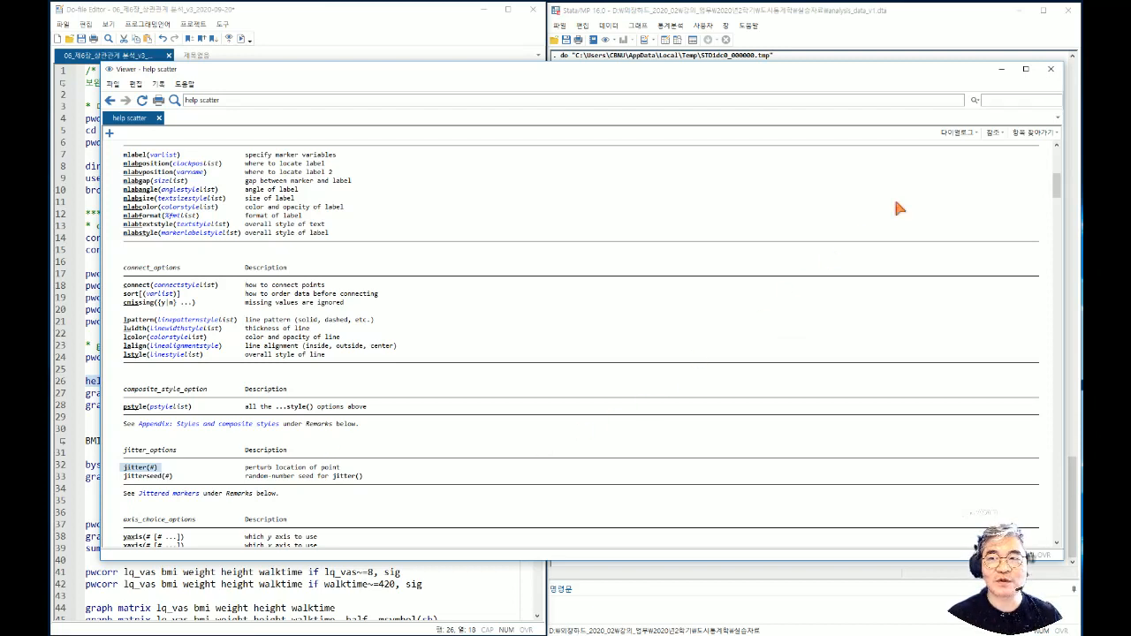
pyautogui.click(1051, 69)
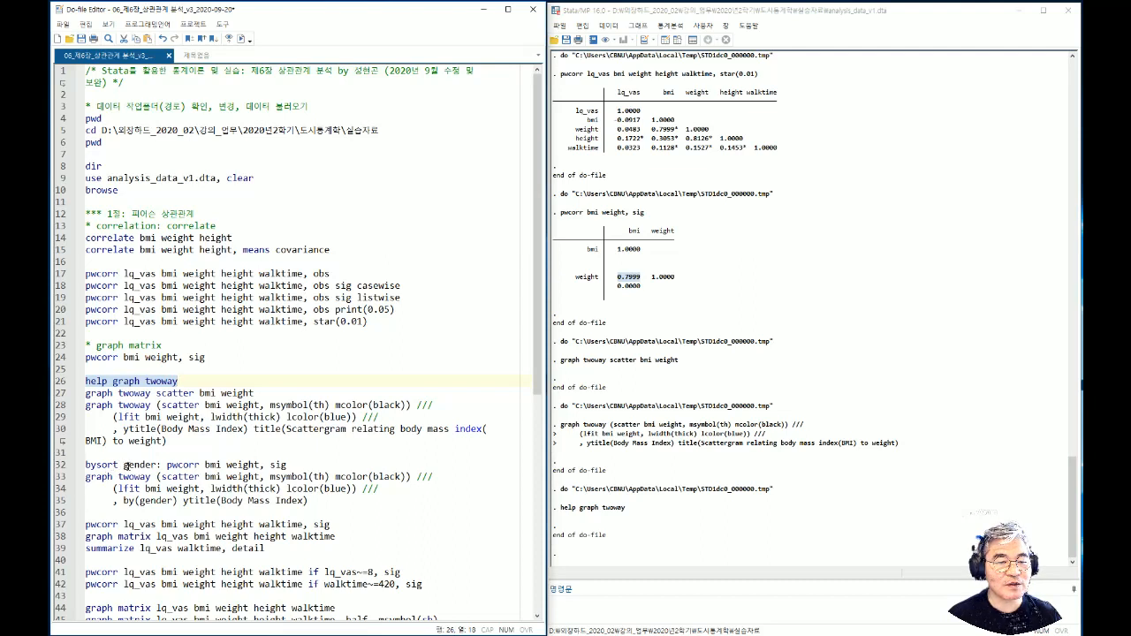
# Step: Run the "bysort gender: pwcorr bmi weight, sig" line of the do-file
pyautogui.moveTo(157, 465); pyautogui.dragTo(85, 465)
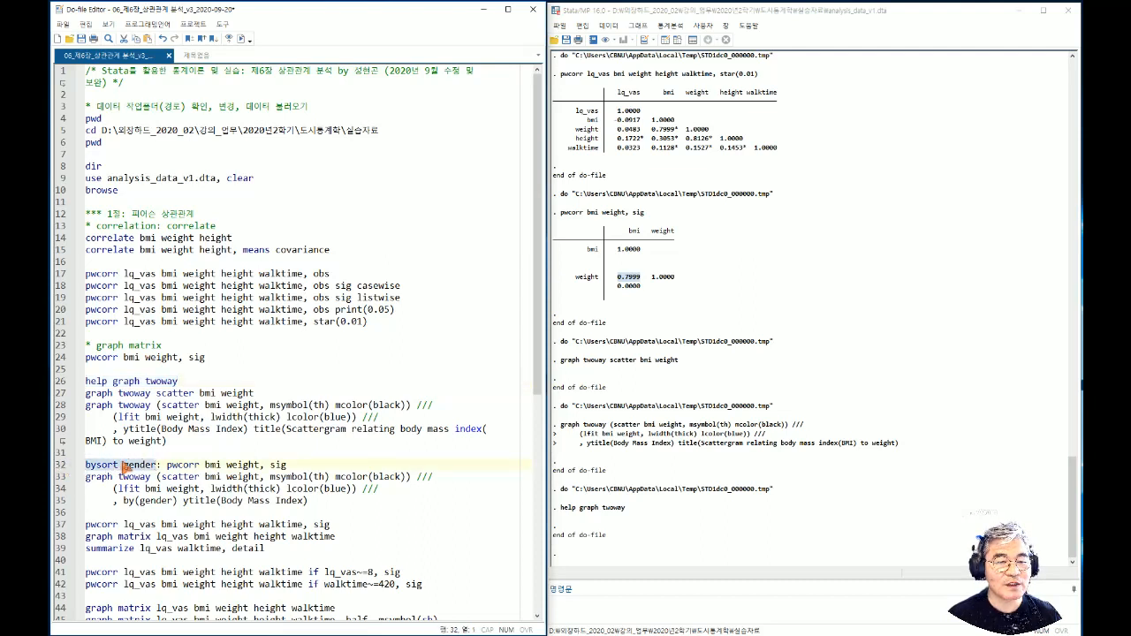
pyautogui.moveTo(167, 465); pyautogui.dragTo(85, 465)
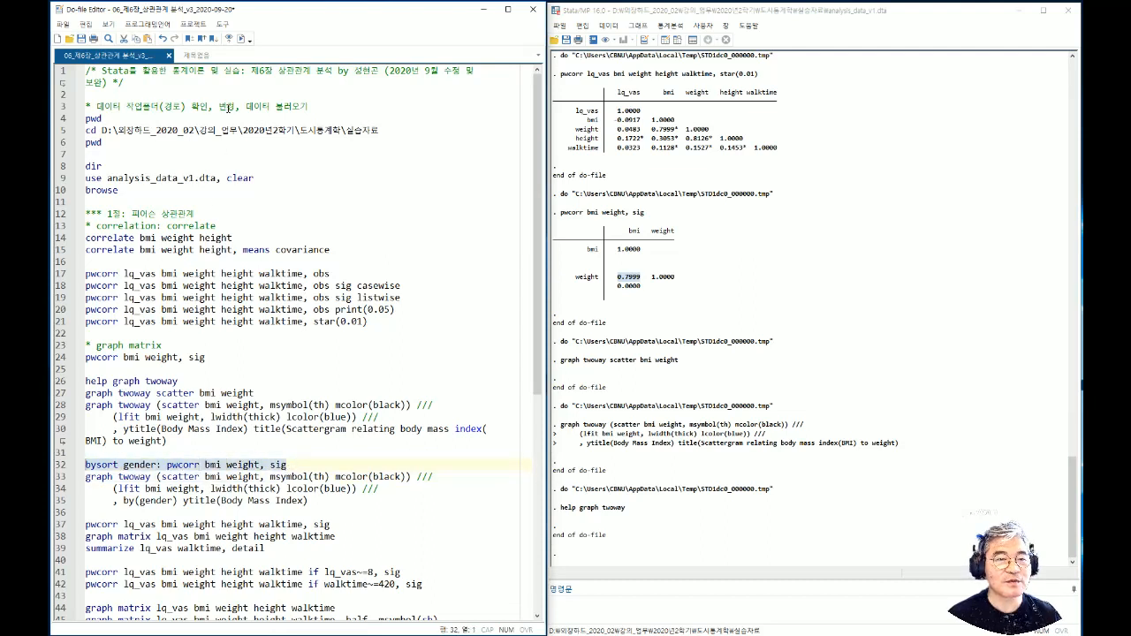
pyautogui.click(241, 39)
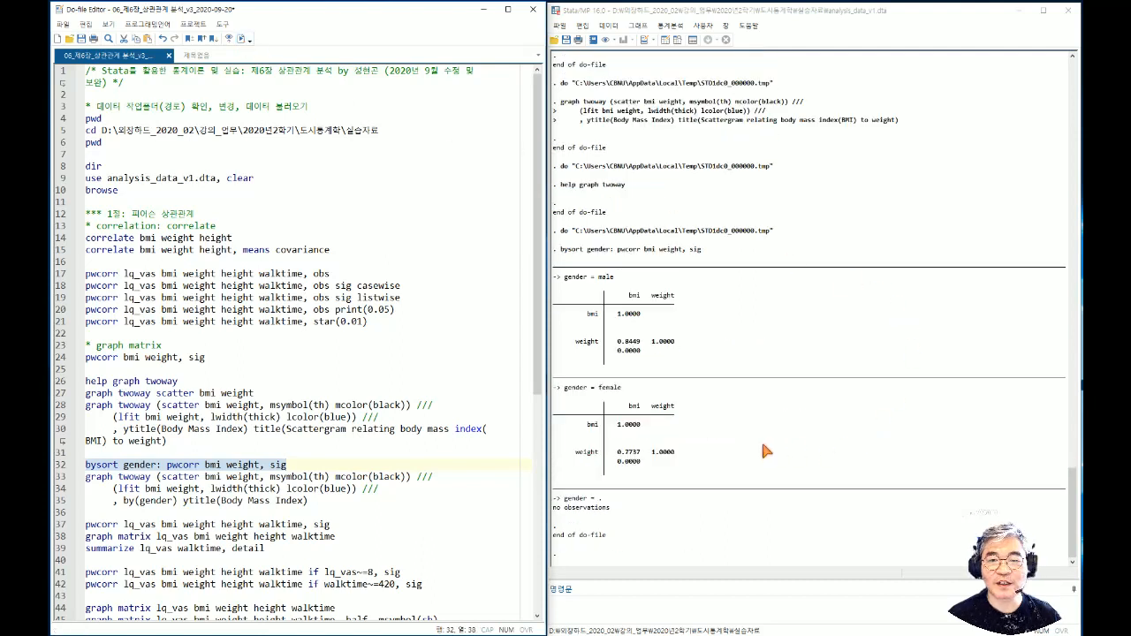
# Step: Compare the bmi and weight correlation coefficients for males and females in the pwcorr results
pyautogui.moveTo(613, 277); pyautogui.dragTo(598, 277)
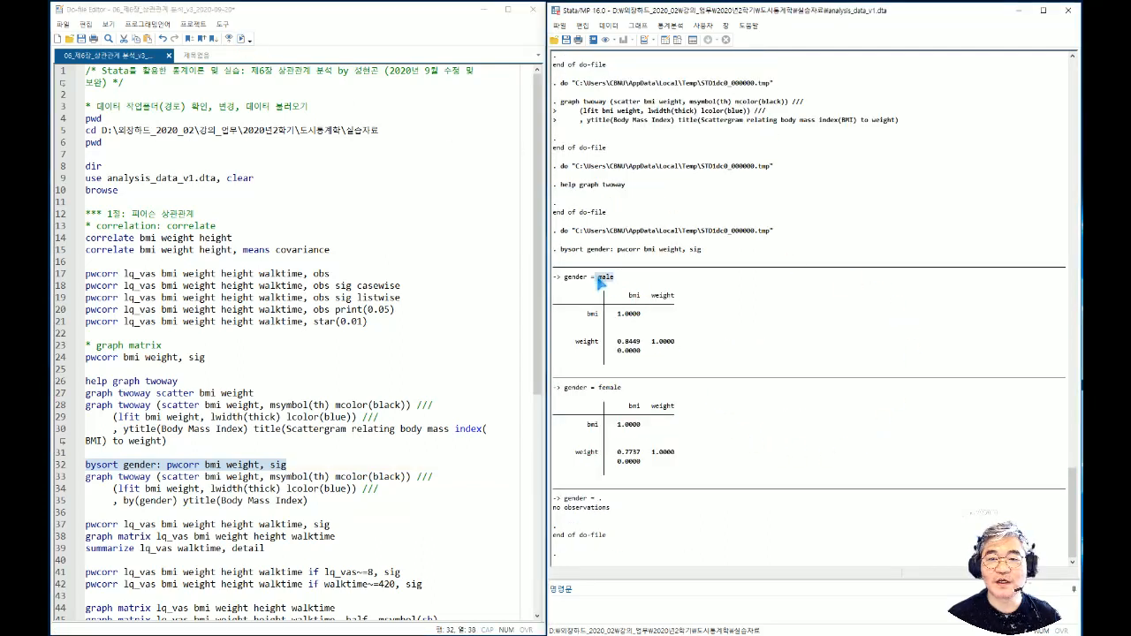
pyautogui.click(608, 393)
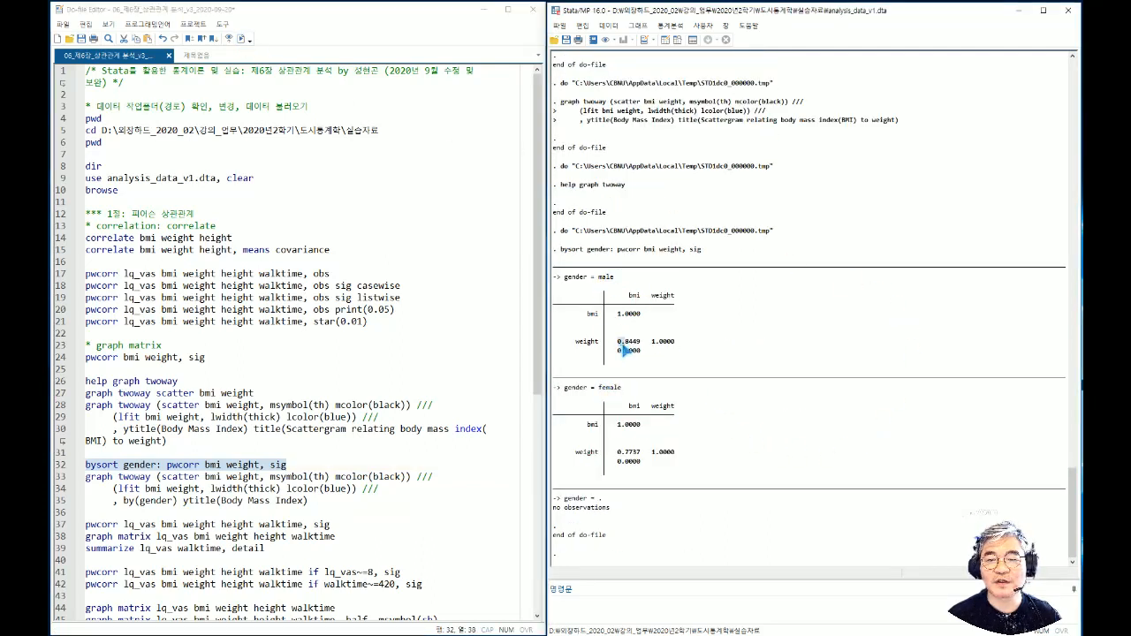
pyautogui.moveTo(616, 453); pyautogui.dragTo(654, 457)
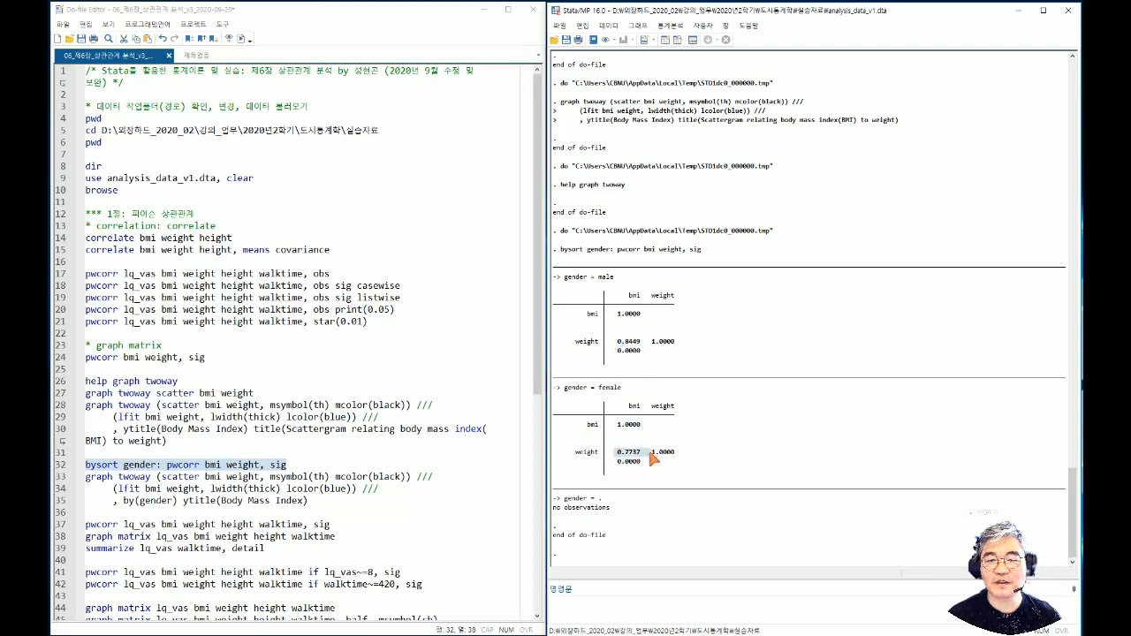
pyautogui.click(604, 285)
pyautogui.moveTo(577, 343); pyautogui.dragTo(646, 349)
pyautogui.click(633, 298)
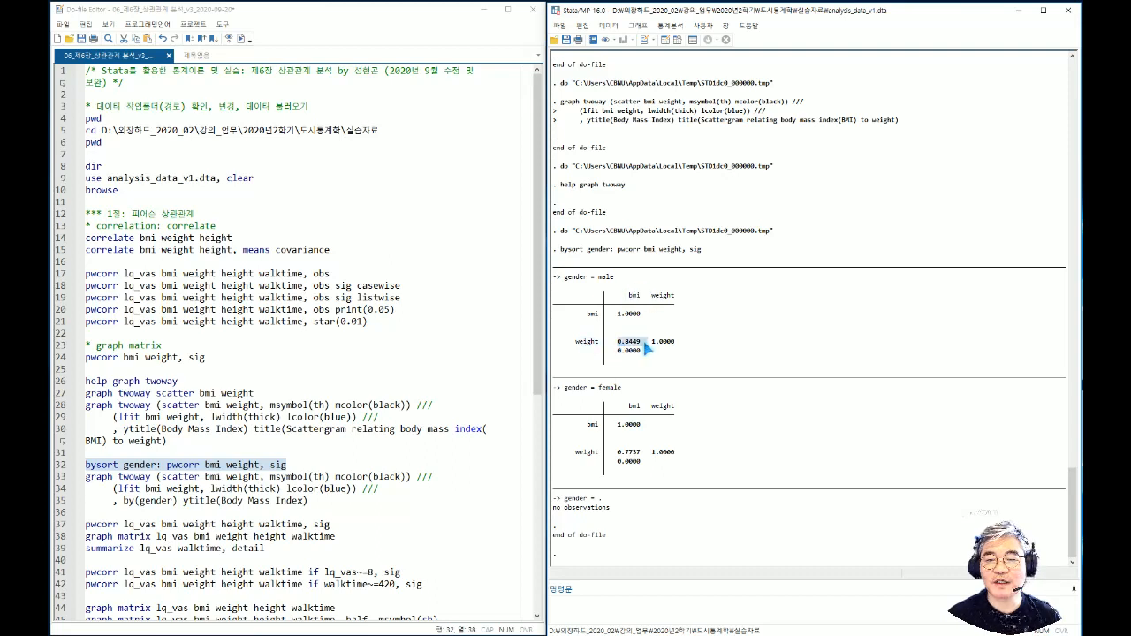
pyautogui.moveTo(616, 451); pyautogui.dragTo(647, 454)
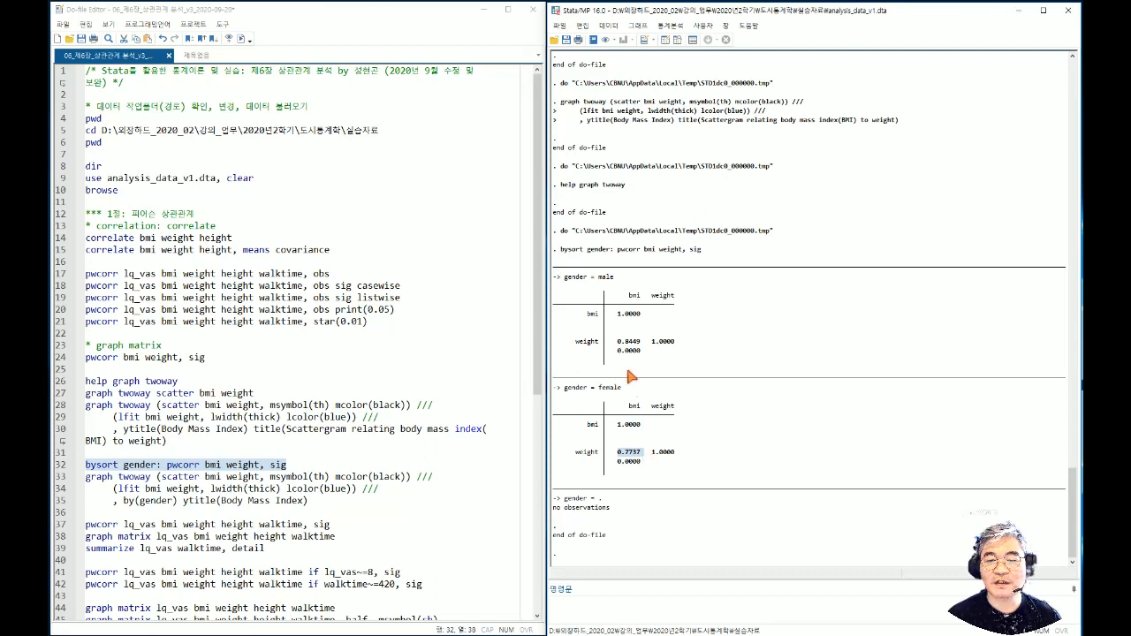
pyautogui.moveTo(578, 343); pyautogui.dragTo(598, 342)
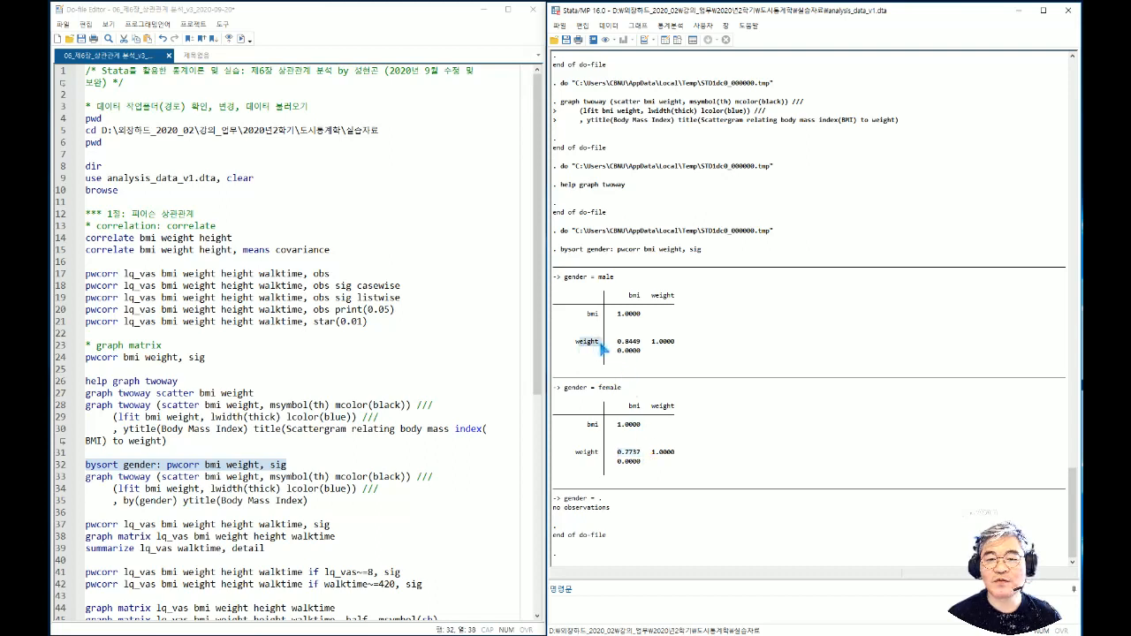
pyautogui.moveTo(628, 291); pyautogui.dragTo(638, 292)
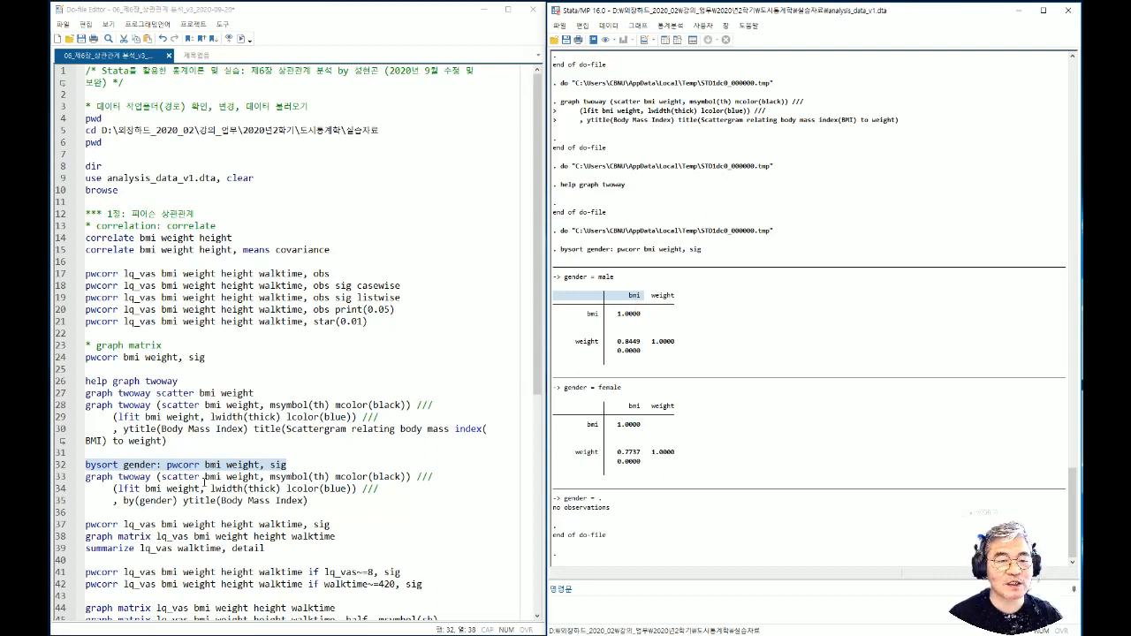
# Step: Run the multi-line graph twoway command with by(gender) and ytitle(Body Mass Index), and close the graph after viewing
pyautogui.click(109, 478)
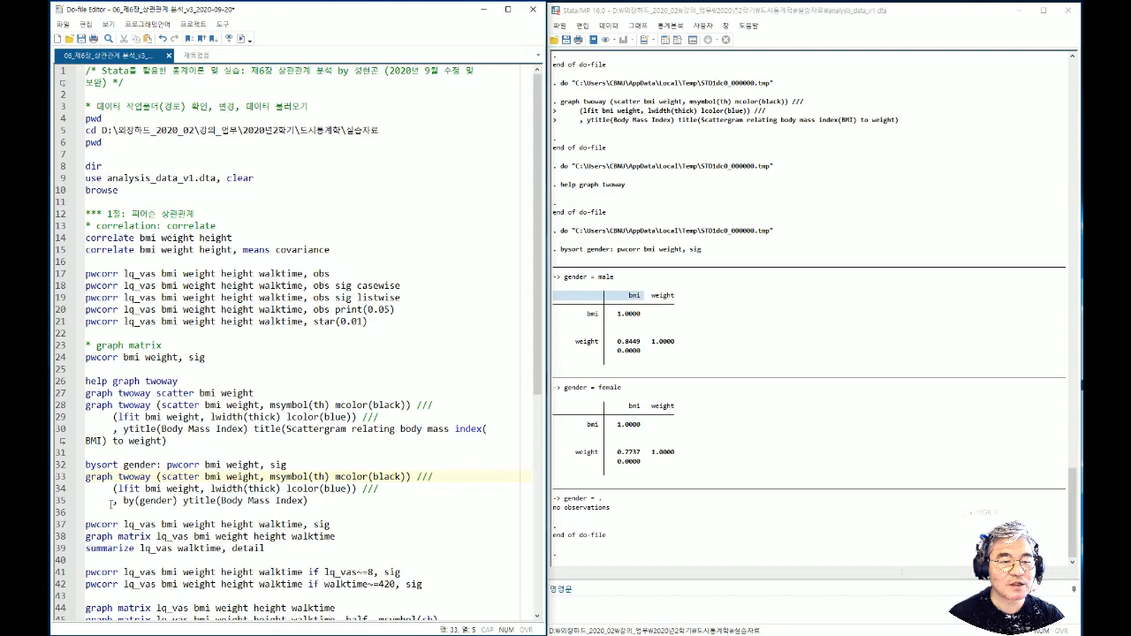
pyautogui.moveTo(86, 477); pyautogui.dragTo(198, 485)
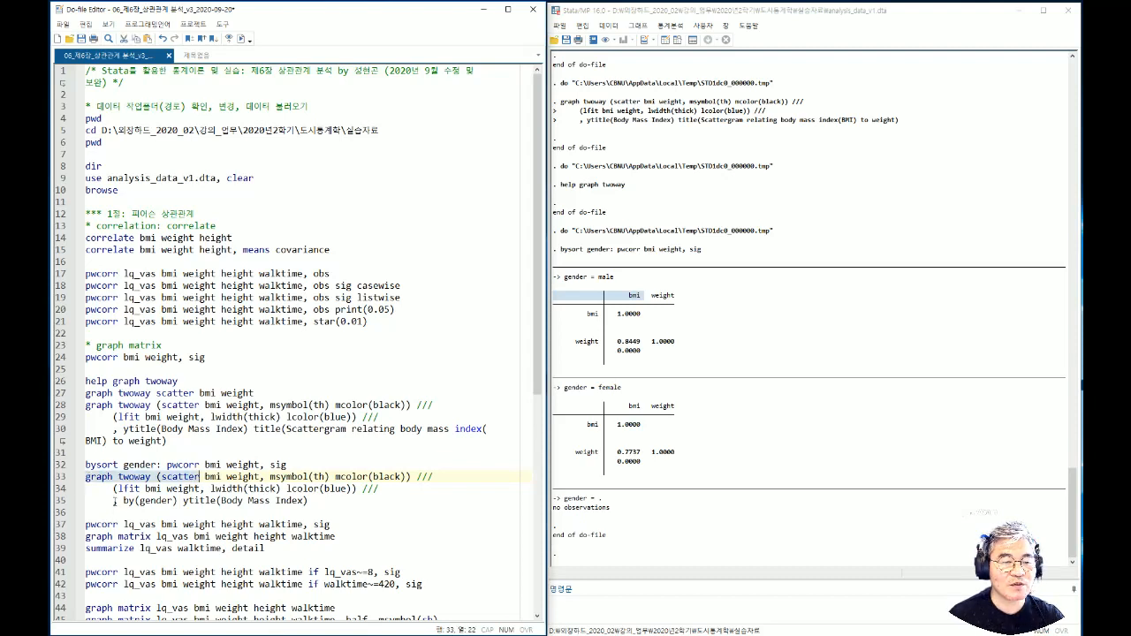
pyautogui.moveTo(113, 502); pyautogui.dragTo(178, 501)
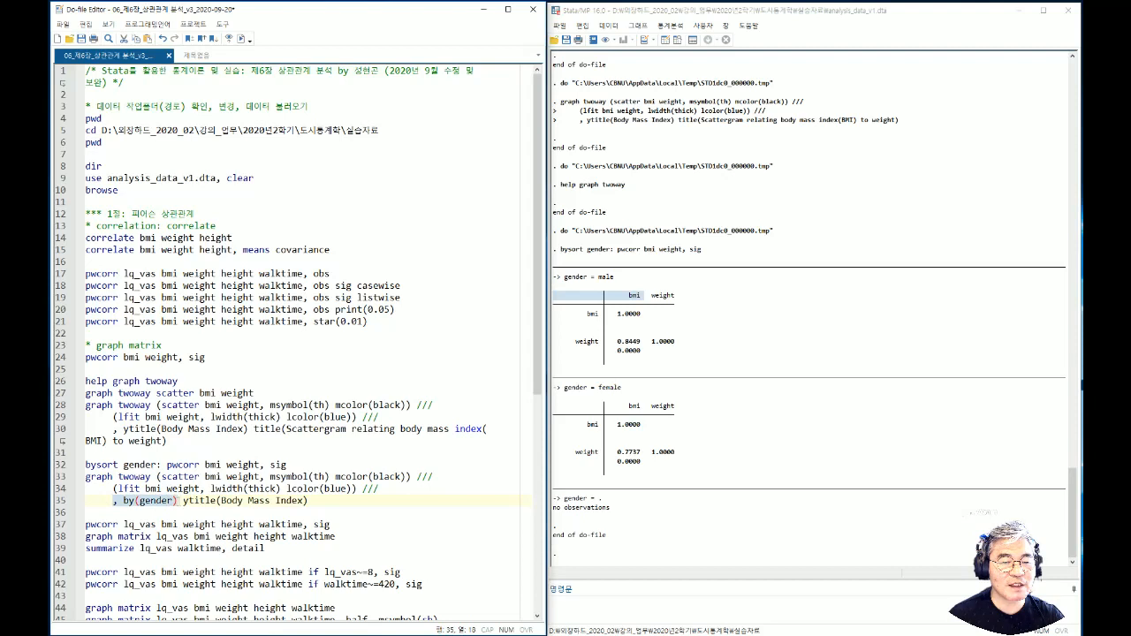
pyautogui.click(186, 501)
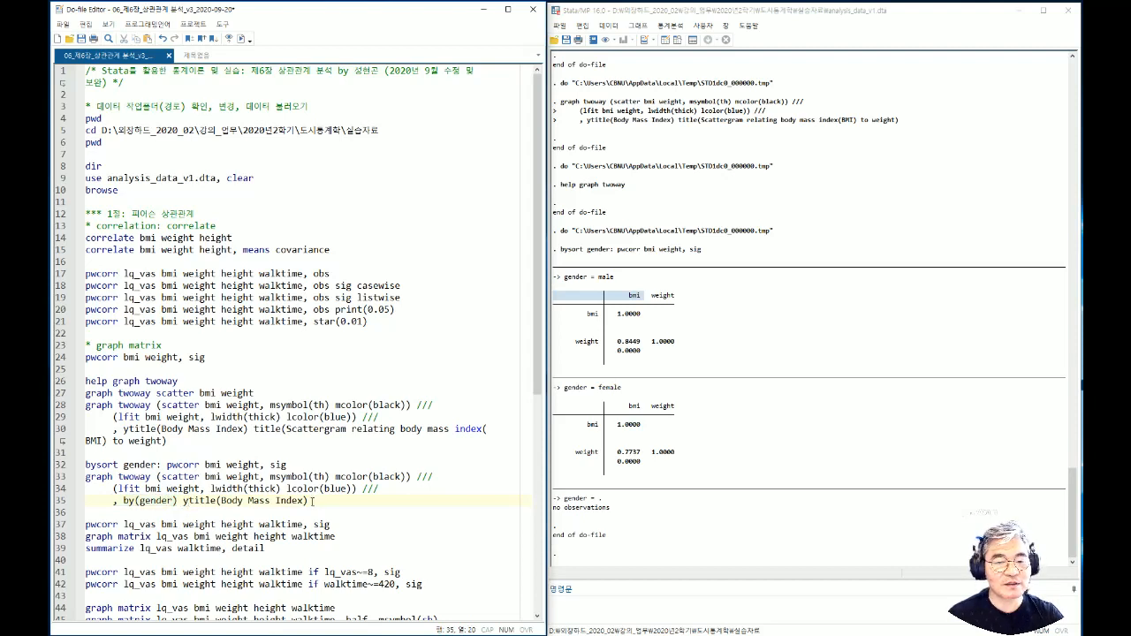
pyautogui.moveTo(314, 501); pyautogui.dragTo(86, 477)
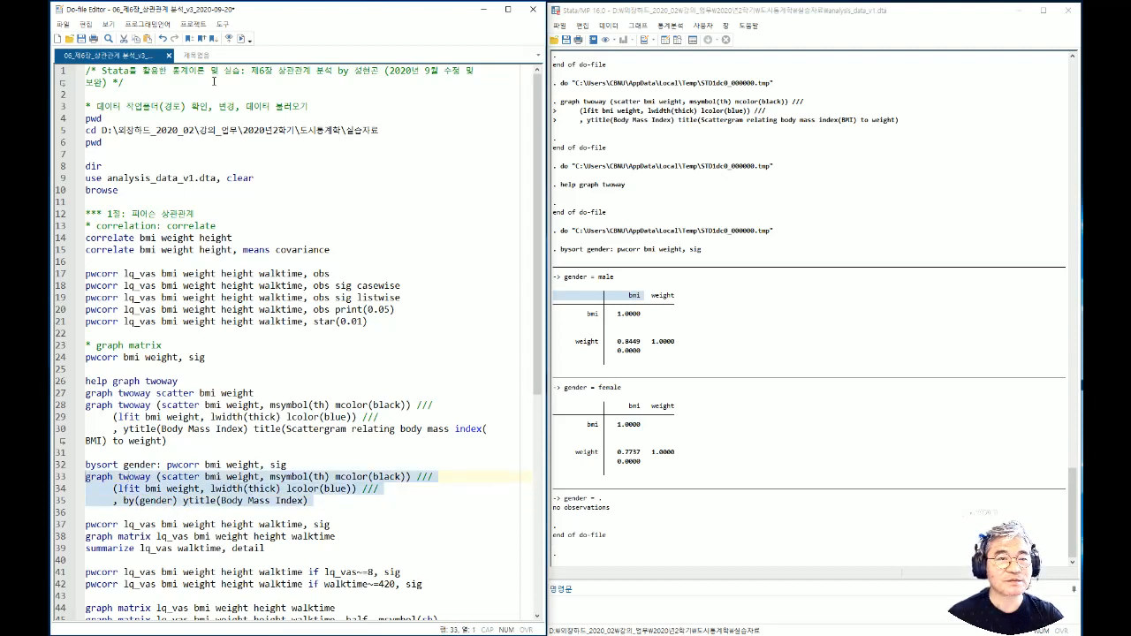
pyautogui.click(240, 40)
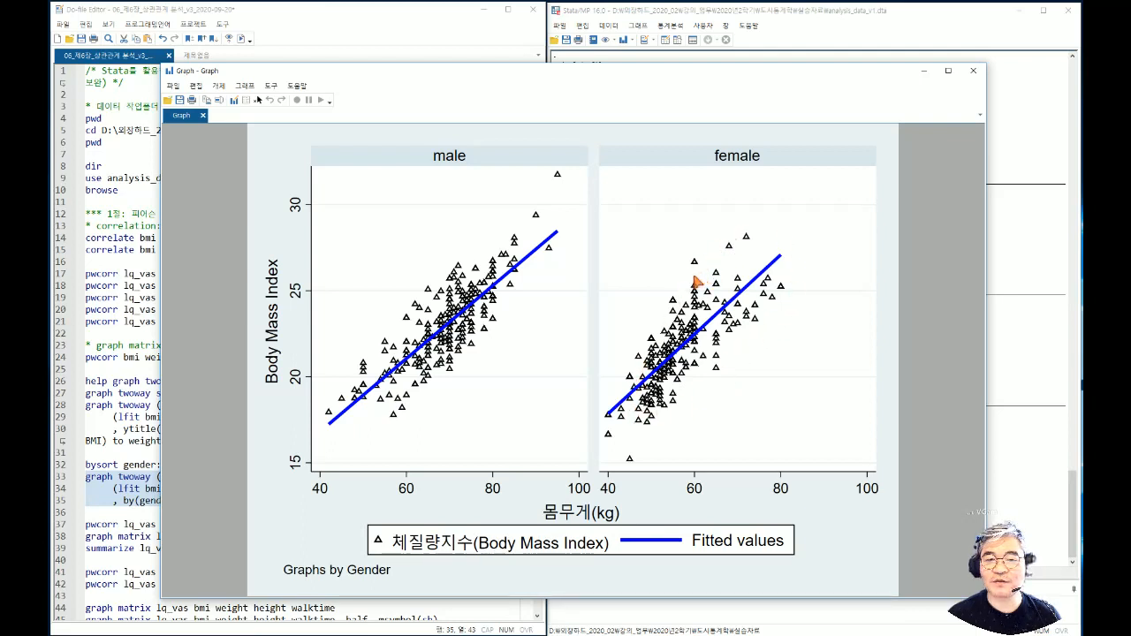
pyautogui.click(975, 73)
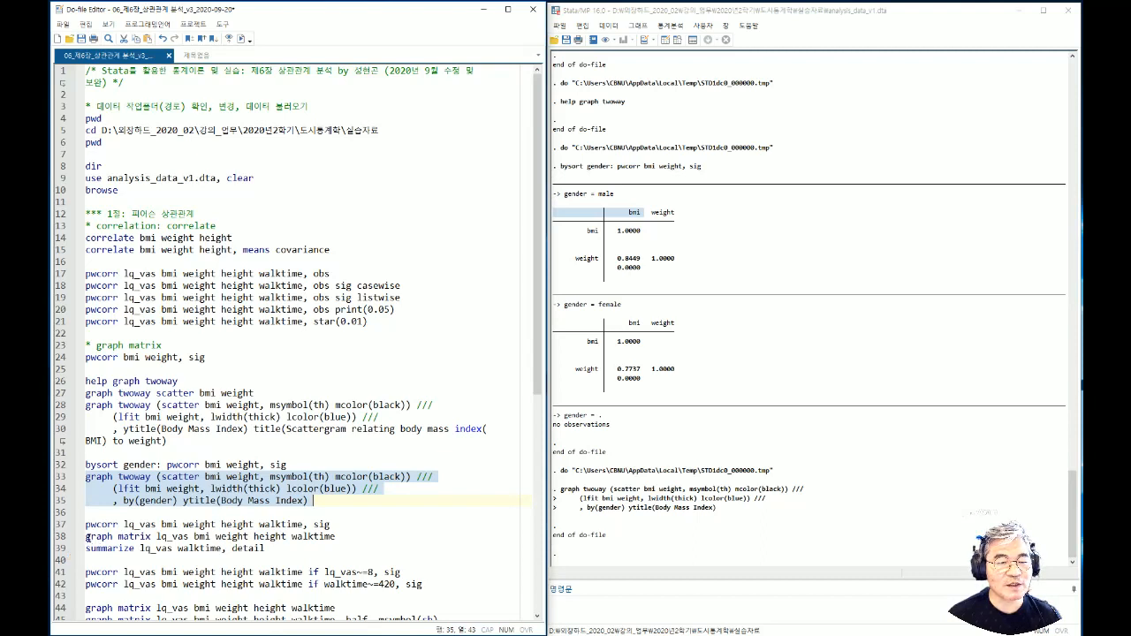
# Step: Run the line "pwcorr lq_vas bmi weight height walktime, sig" located directly above the graph matrix command
pyautogui.moveTo(86, 536); pyautogui.dragTo(152, 537)
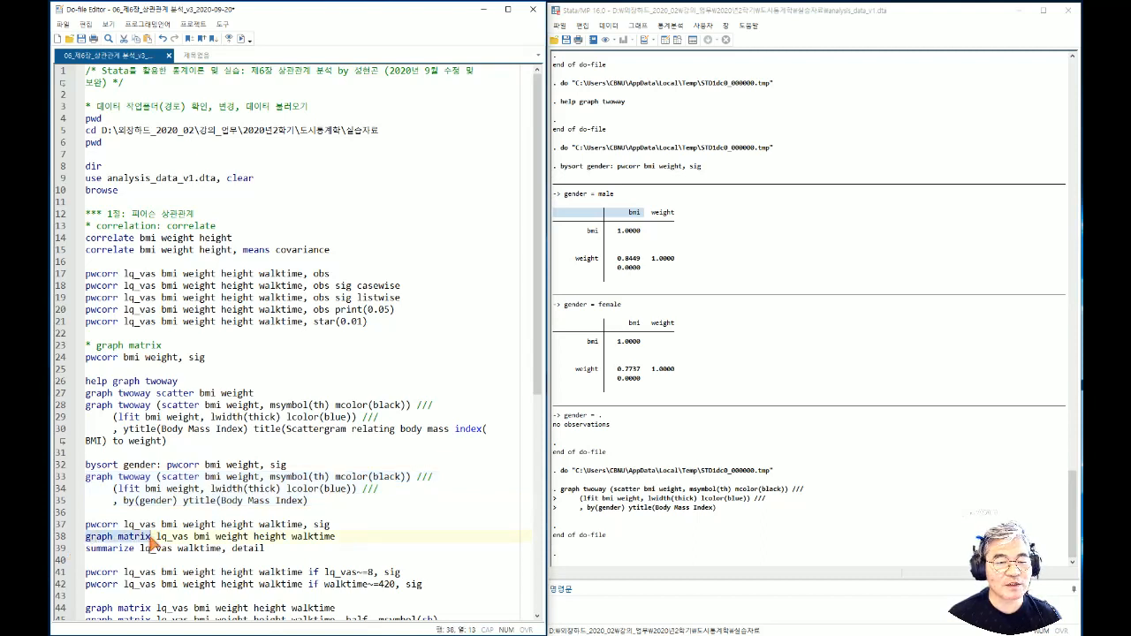
pyautogui.click(341, 529)
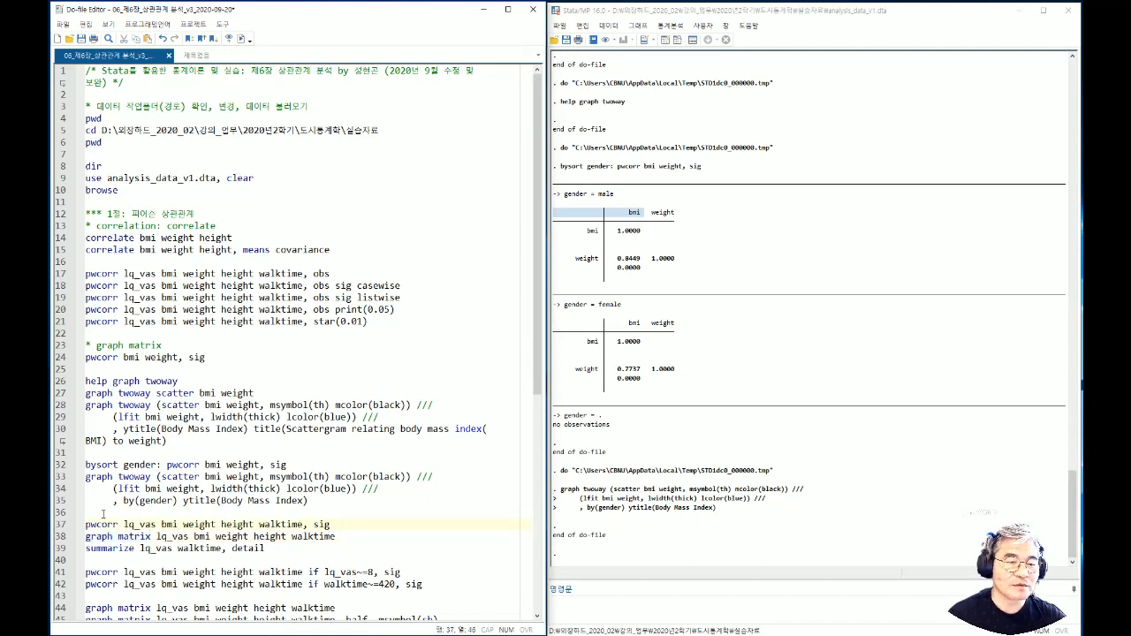
pyautogui.moveTo(85, 524)
pyautogui.mouseDown()
pyautogui.moveTo(331, 525)
pyautogui.moveTo(92, 525)
pyautogui.mouseUp()
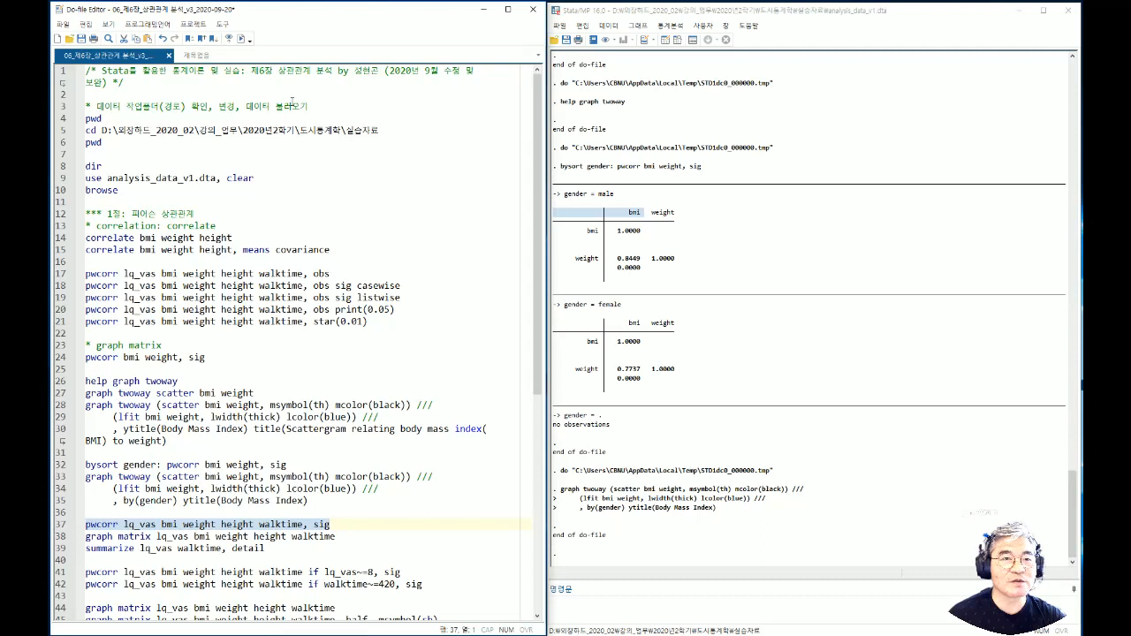
pyautogui.click(241, 39)
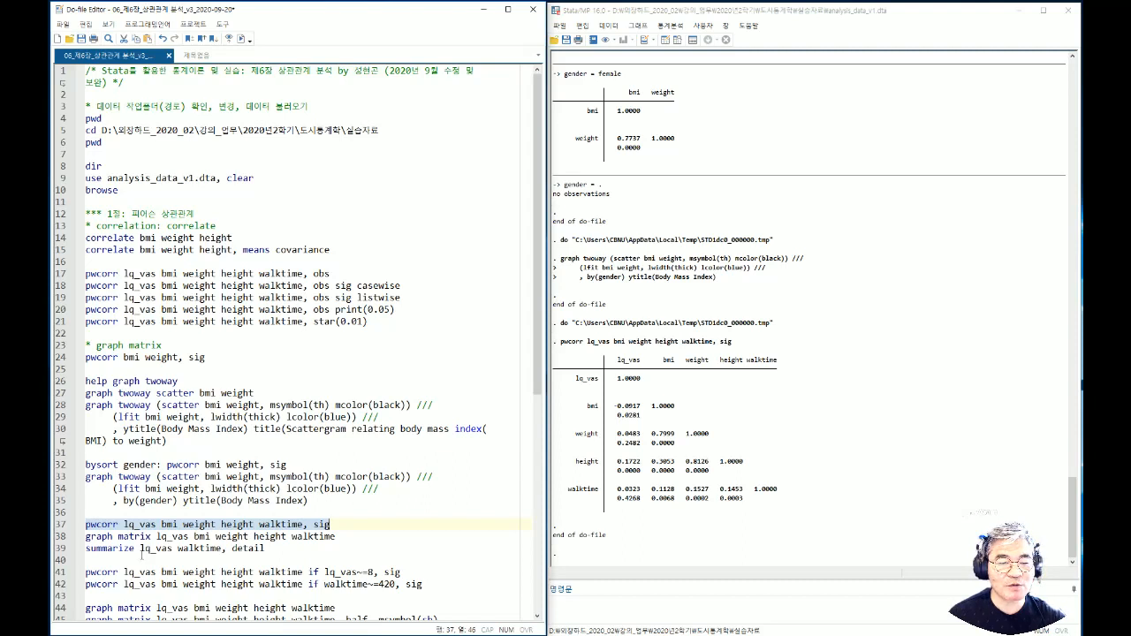
# Step: Insert the line "help graph matrix" in the do-file directly above "graph matrix lq_vas bmi weight height walktime"
pyautogui.click(319, 524)
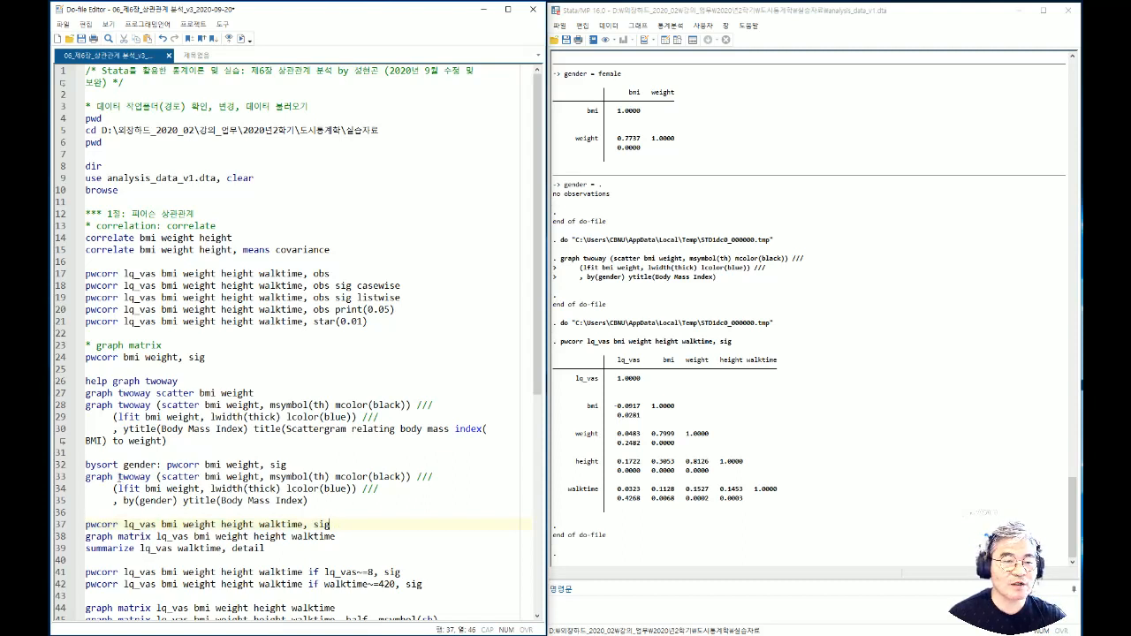
pyautogui.moveTo(118, 478); pyautogui.dragTo(156, 478)
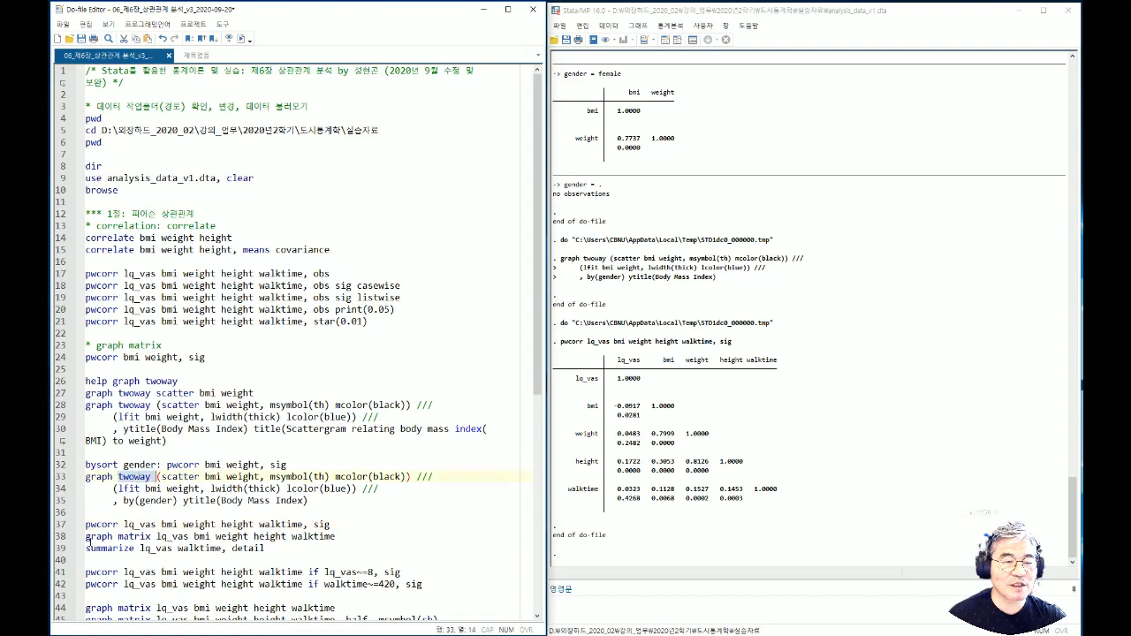
pyautogui.moveTo(85, 537); pyautogui.dragTo(152, 537)
pyautogui.click(358, 526)
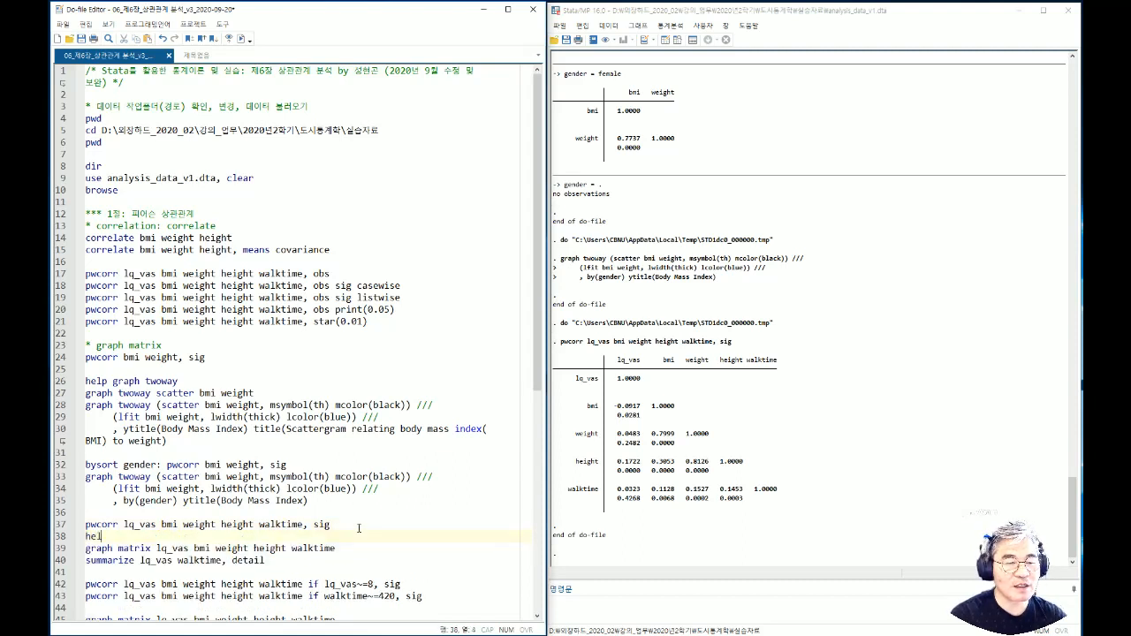
pyautogui.press('Return')
pyautogui.write('help graph matrix')
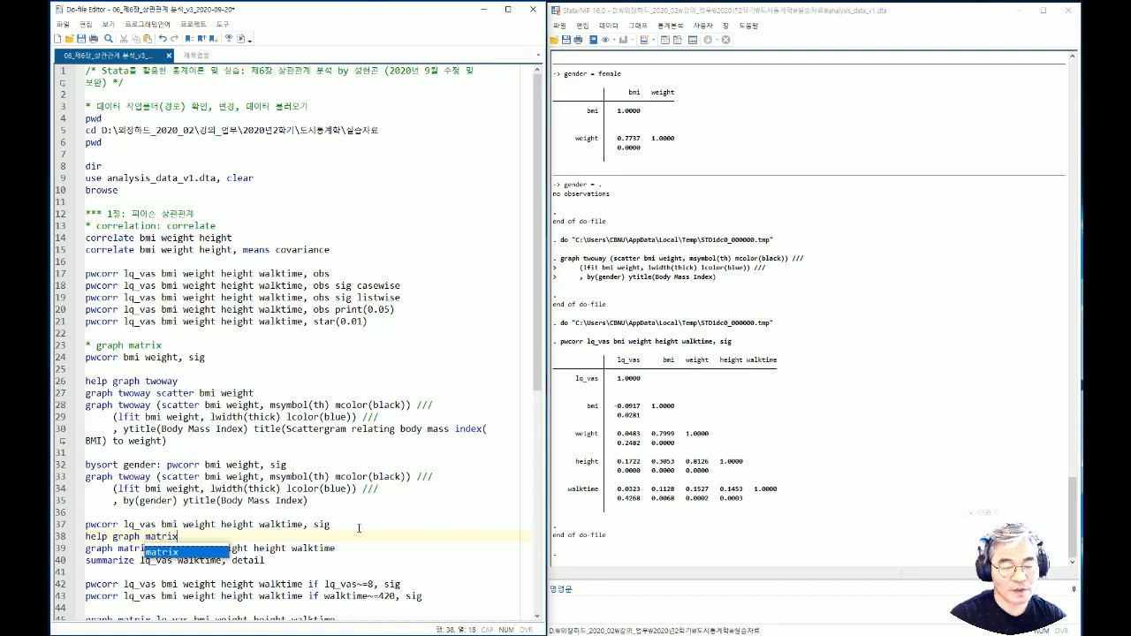
pyautogui.press('Return')
pyautogui.hotkey('shift', 'Home')
pyautogui.write('analysis_data_v1.dta')
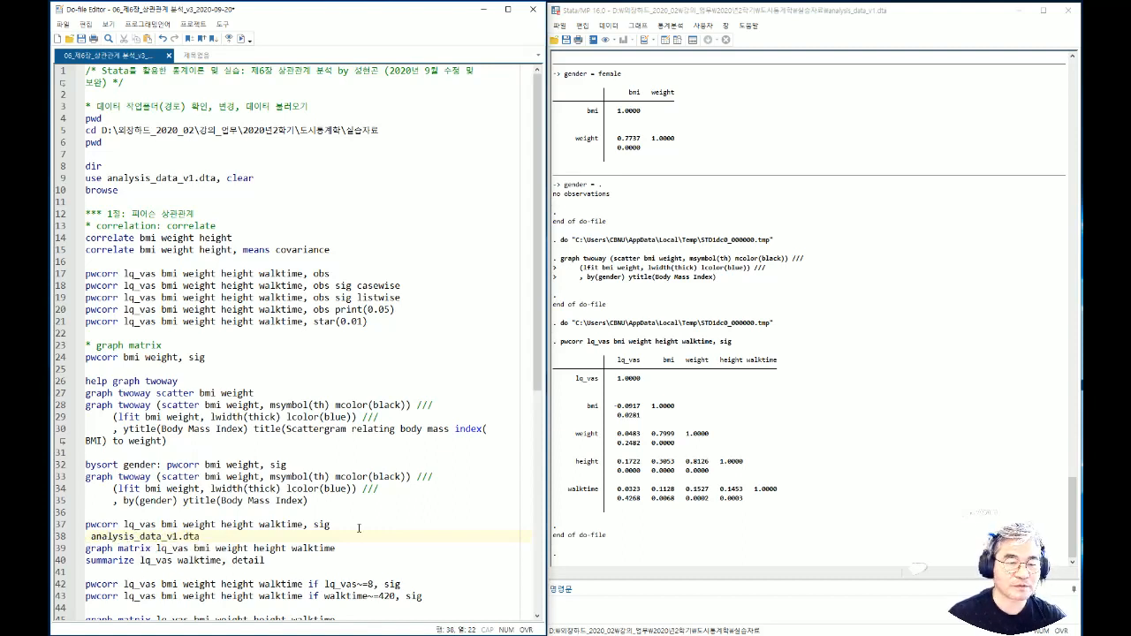
pyautogui.hotkey('ctrl', 'z')
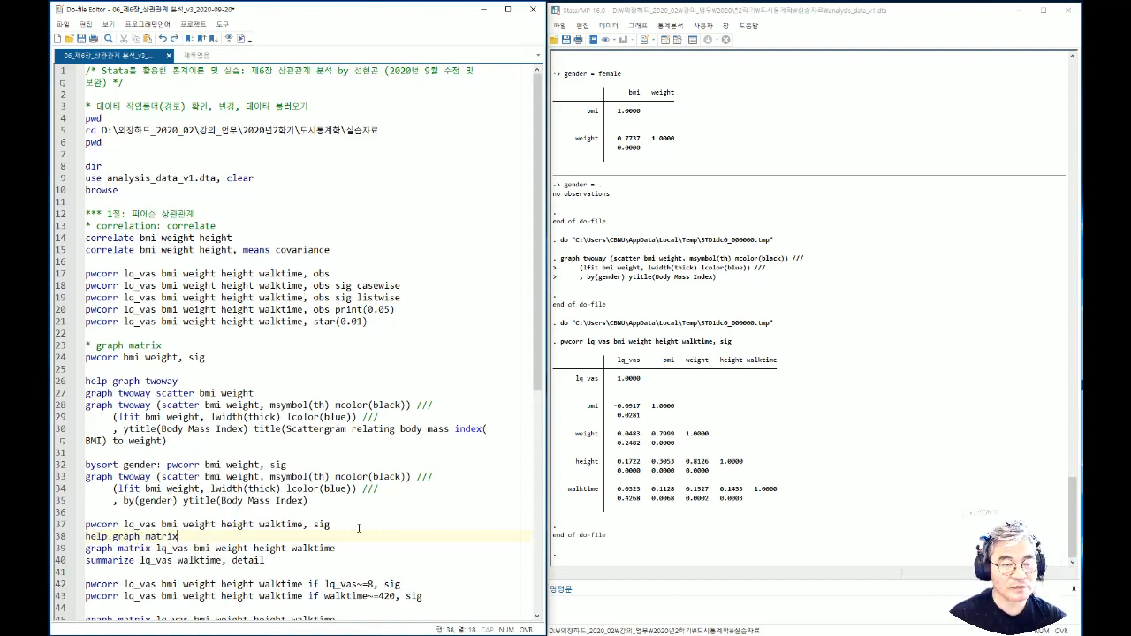
# Step: Run the line "help graph matrix", review the half, jitter and diagonal options in its help page, and close the viewer
pyautogui.hotkey('shift', 'Home')
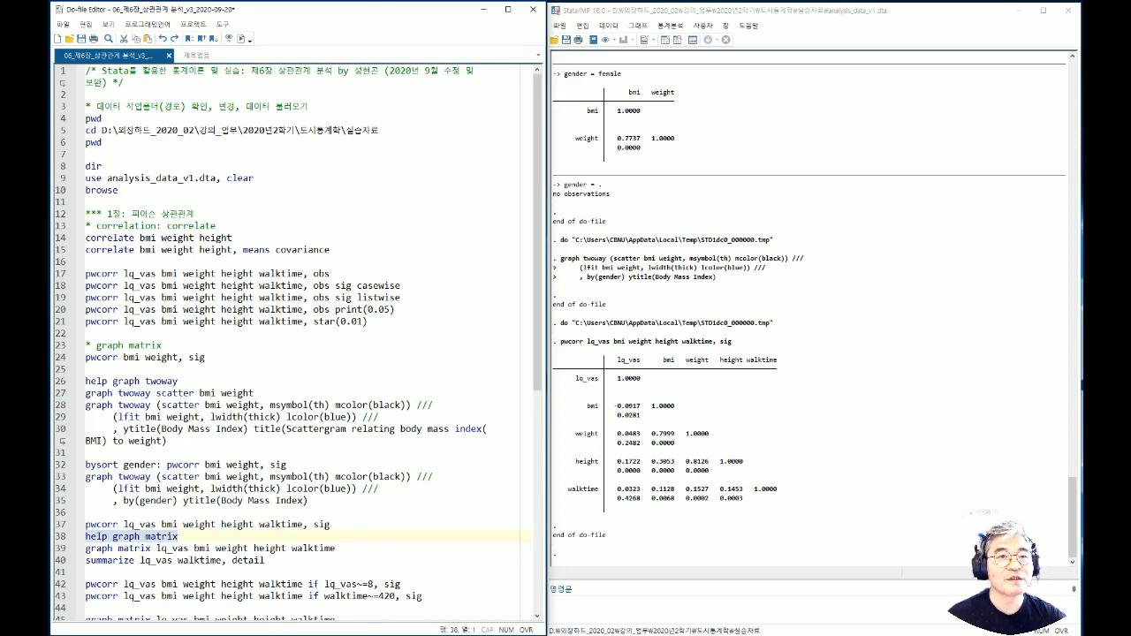
pyautogui.click(242, 38)
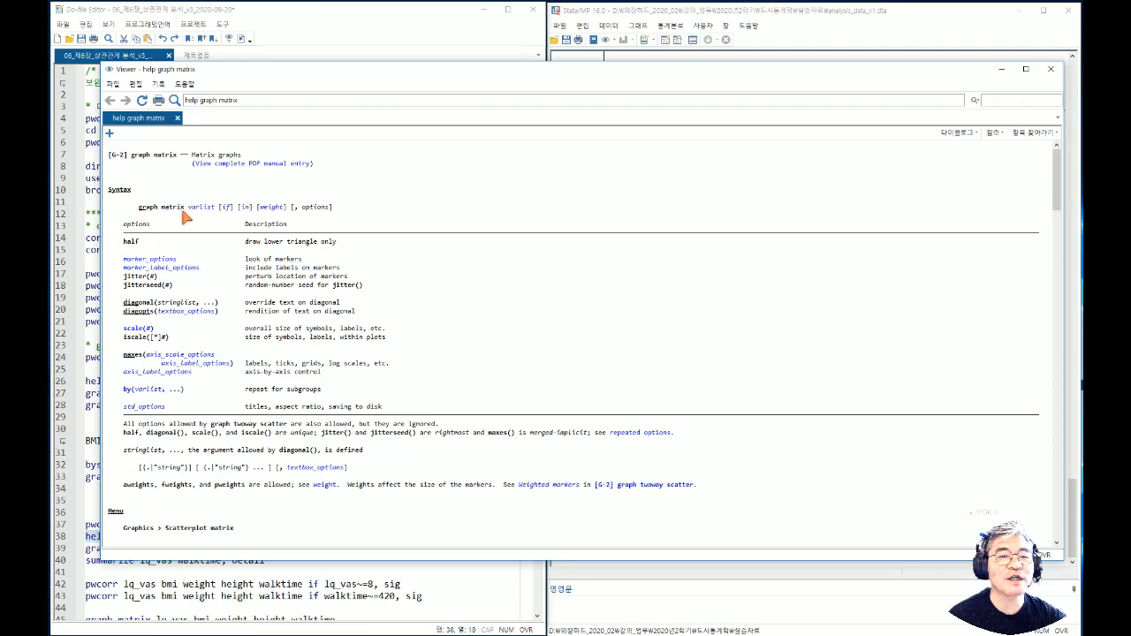
pyautogui.doubleClick(127, 242)
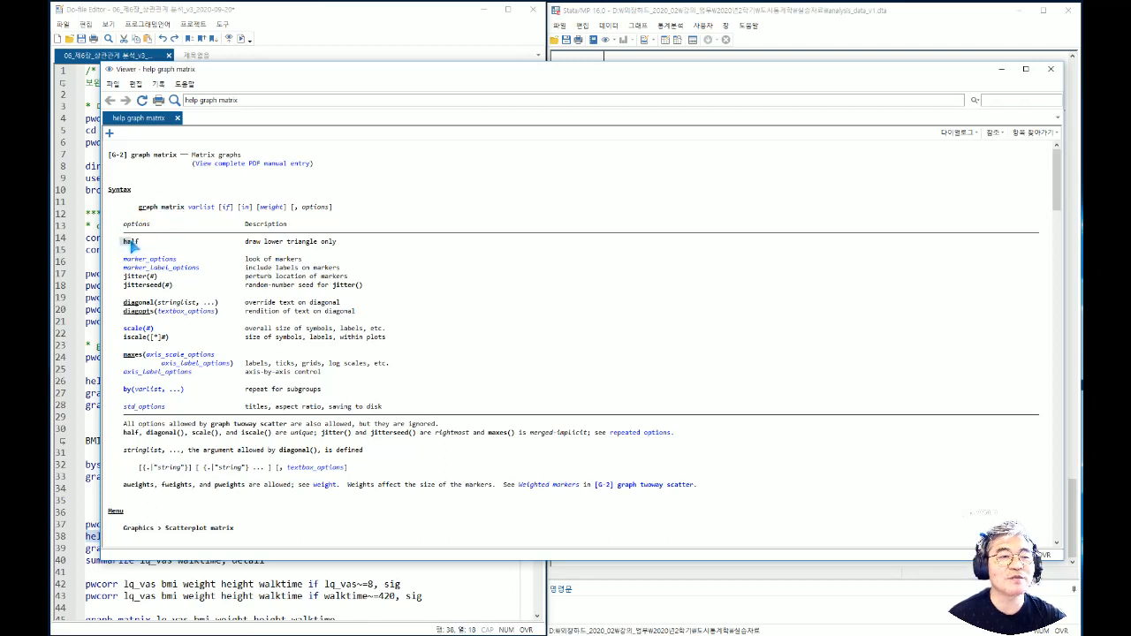
pyautogui.moveTo(247, 241); pyautogui.dragTo(344, 244)
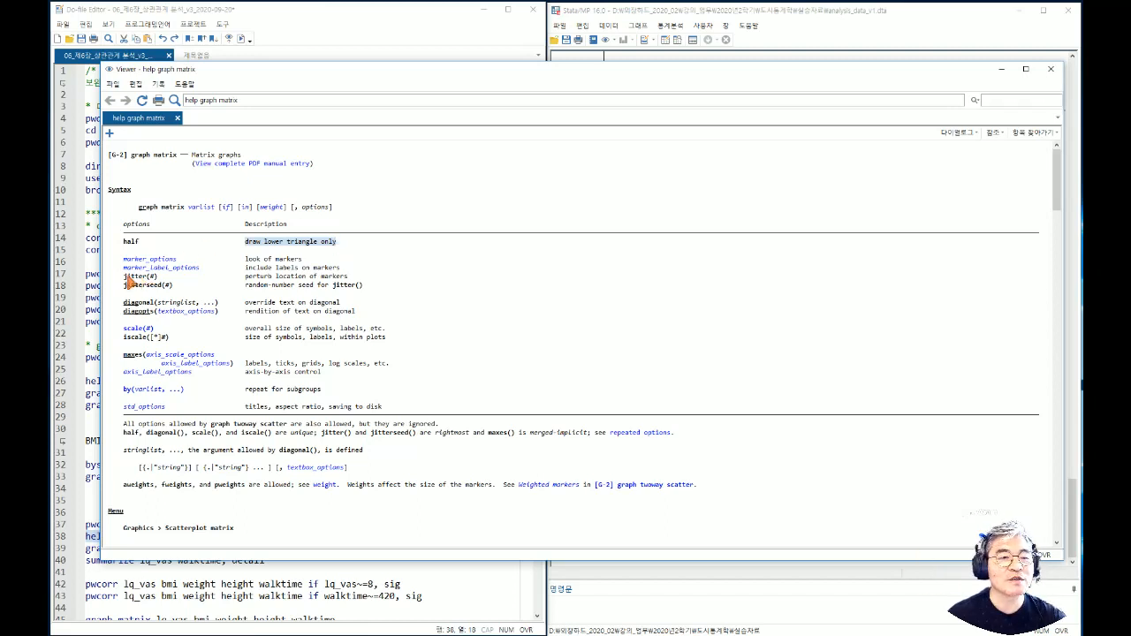
pyautogui.moveTo(123, 278); pyautogui.dragTo(235, 305)
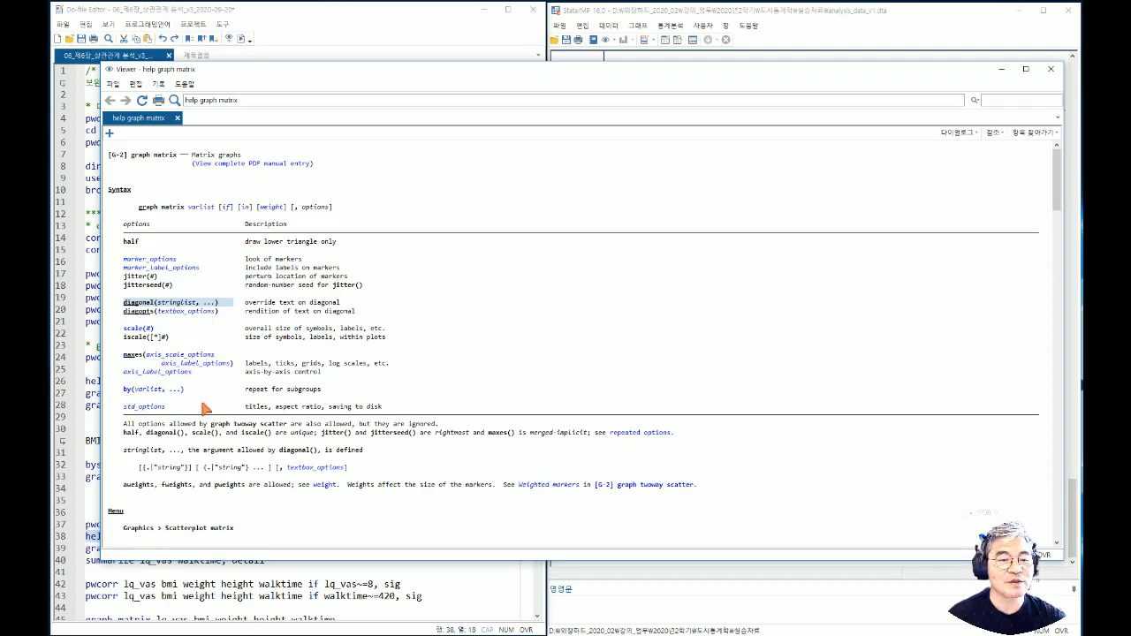
pyautogui.scroll(-6, 203, 408)
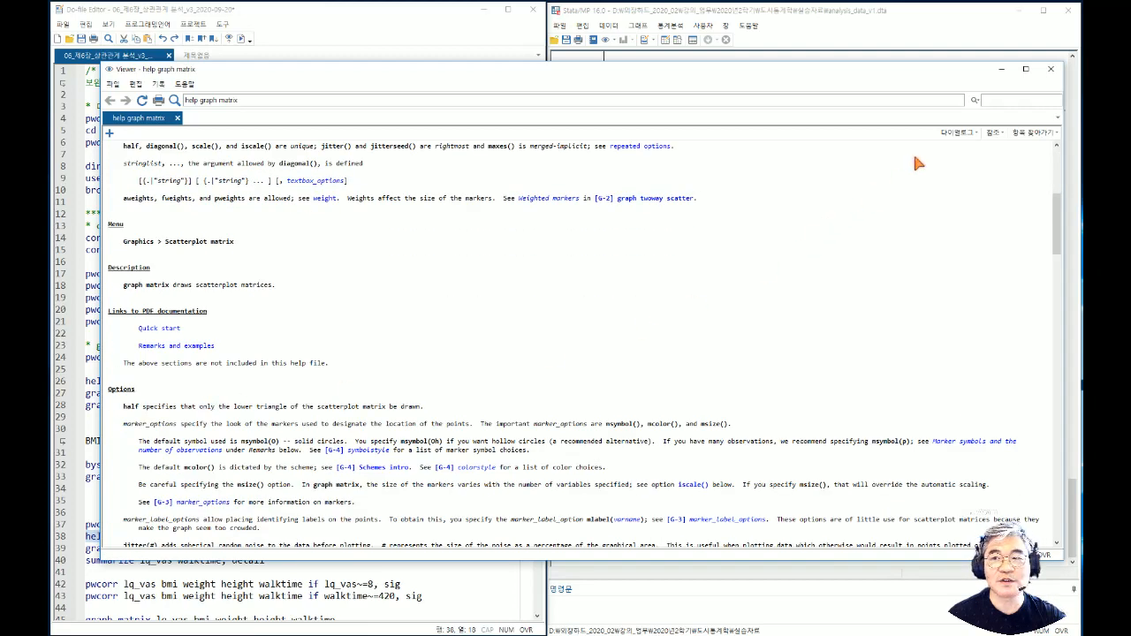
pyautogui.click(1051, 72)
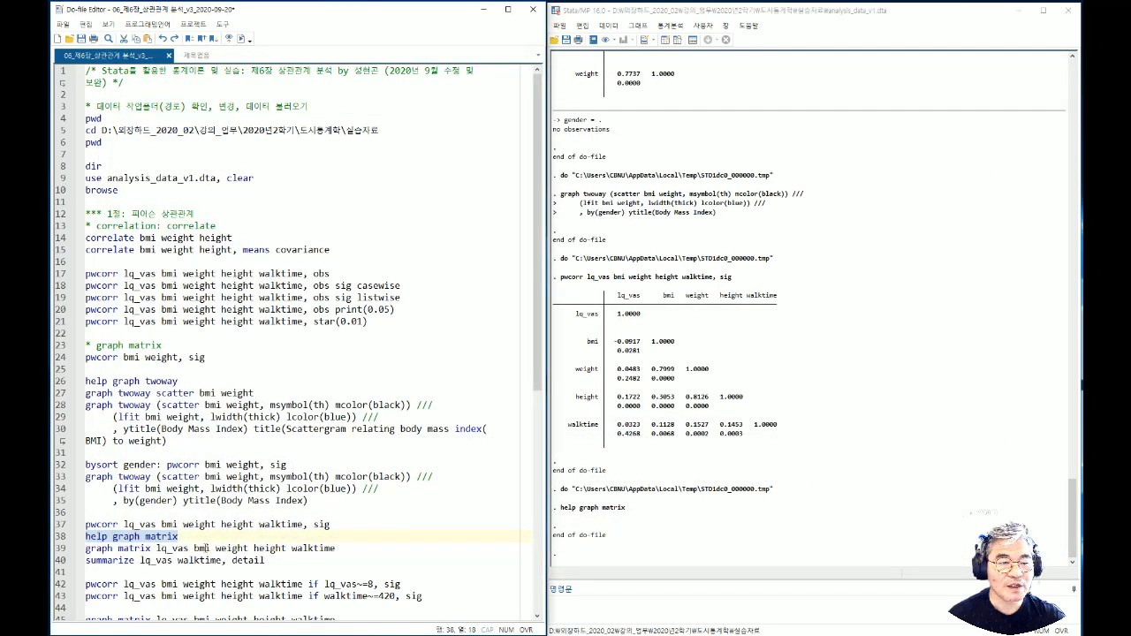
# Step: Run "graph matrix lq_vas bmi weight height walktime" from the line below the help command, and close the graph after viewing
pyautogui.click(167, 549)
pyautogui.moveTo(157, 549); pyautogui.dragTo(75, 546)
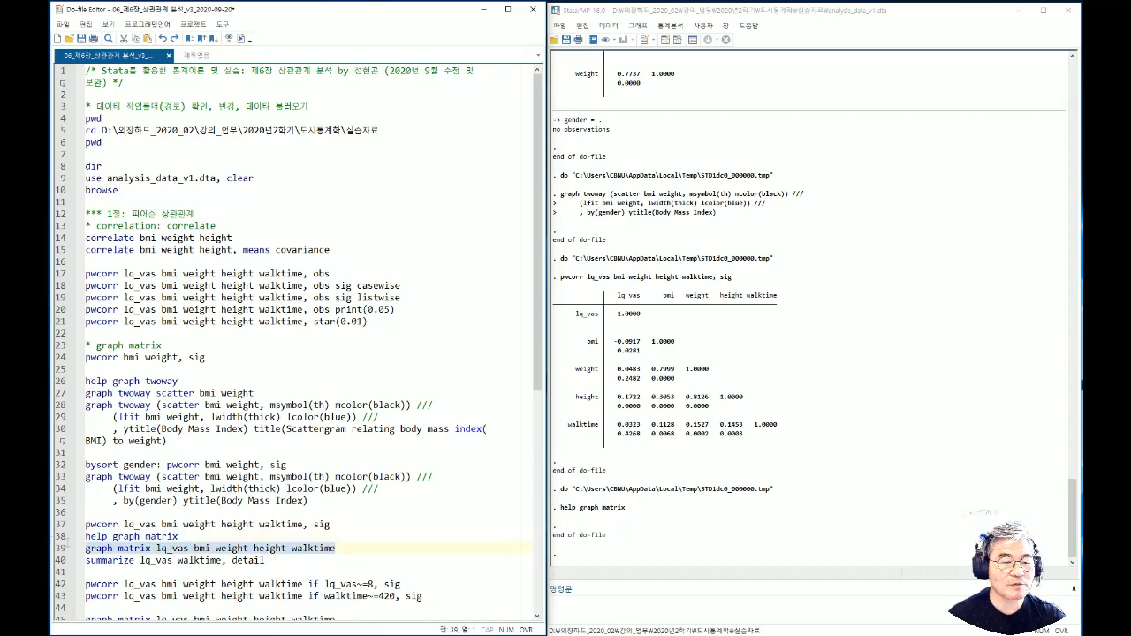
pyautogui.click(241, 39)
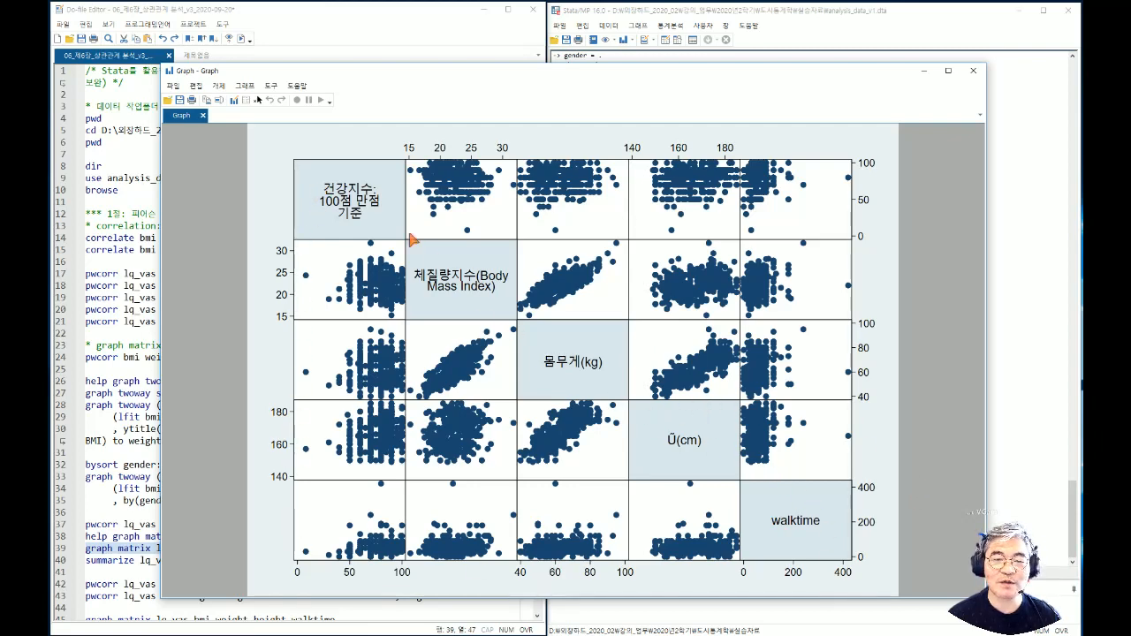
pyautogui.click(975, 74)
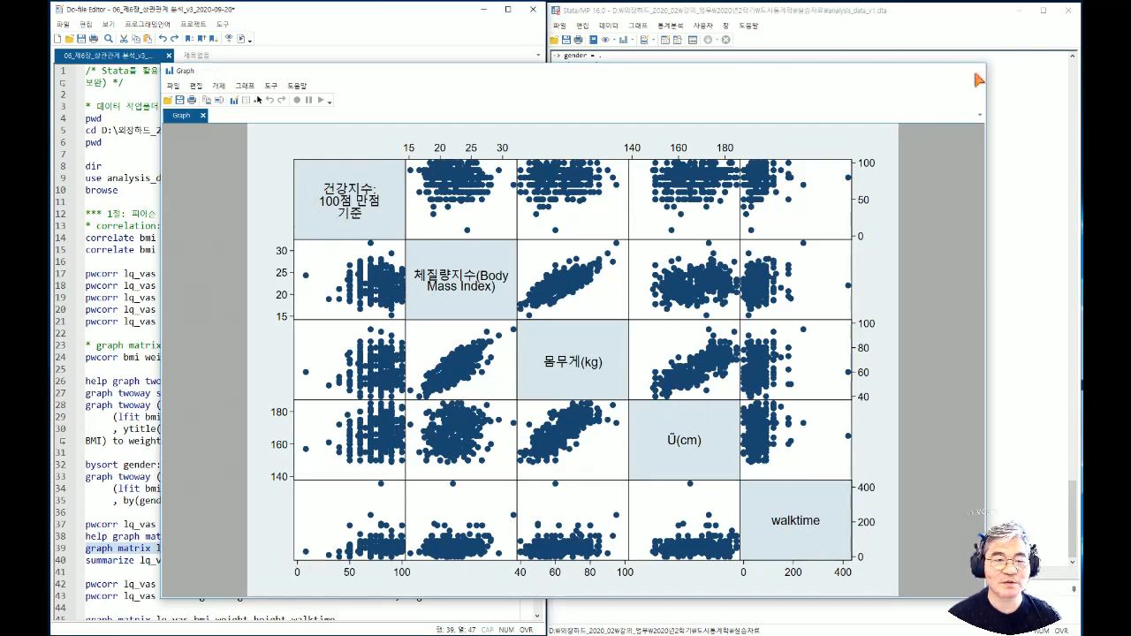
# Step: Run the line "summarize lq_vas walktime, detail" to get detailed statistics for both variables
pyautogui.scroll(-2, 375, 502)
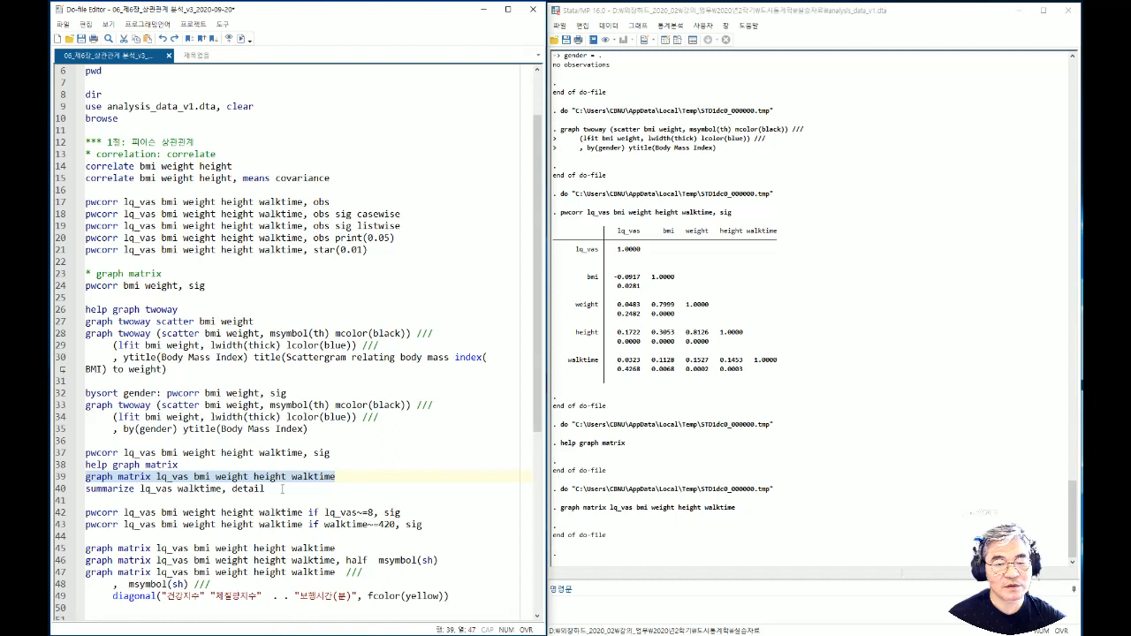
pyautogui.moveTo(283, 489); pyautogui.dragTo(80, 489)
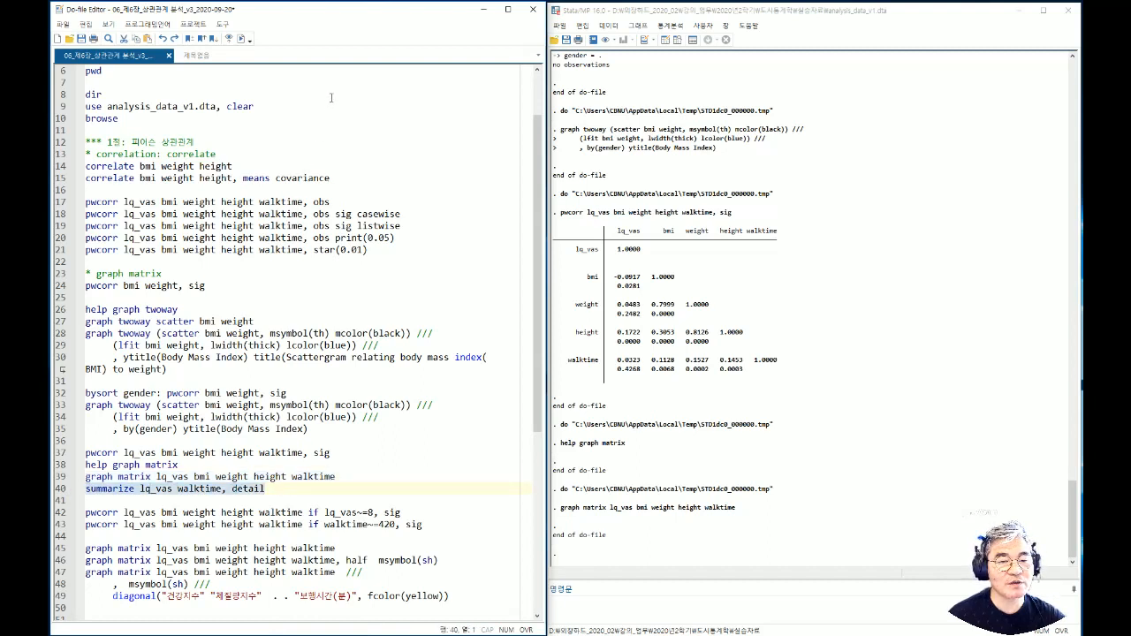
pyautogui.click(240, 38)
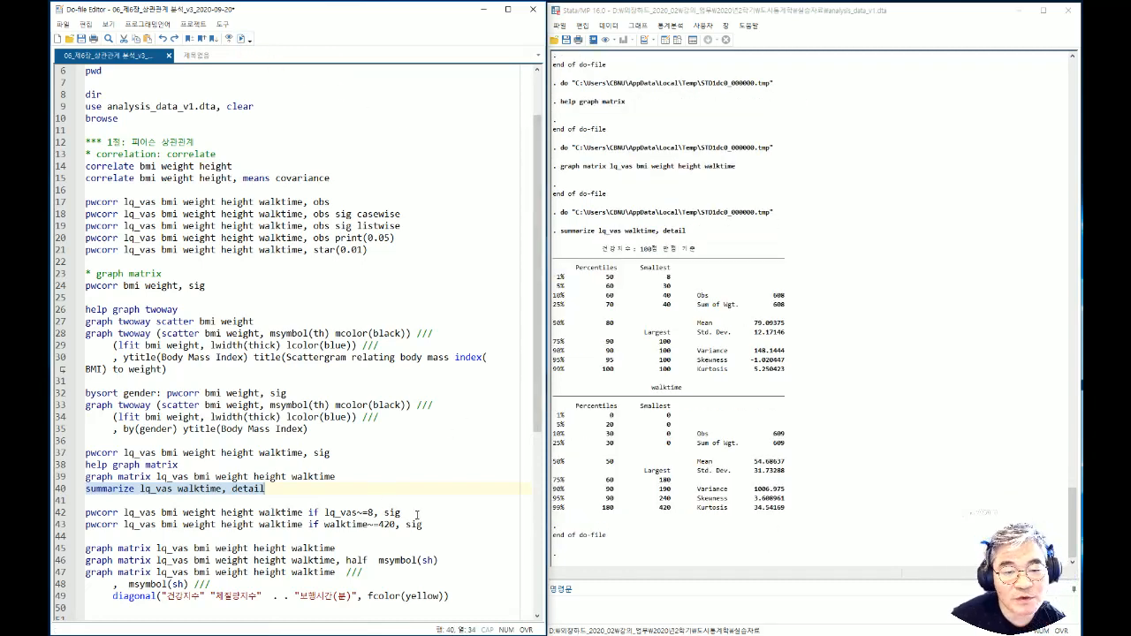
# Step: Run the line "pwcorr lq_vas bmi weight height walktime if lq_vas~=8, sig"
pyautogui.moveTo(417, 515); pyautogui.dragTo(165, 497)
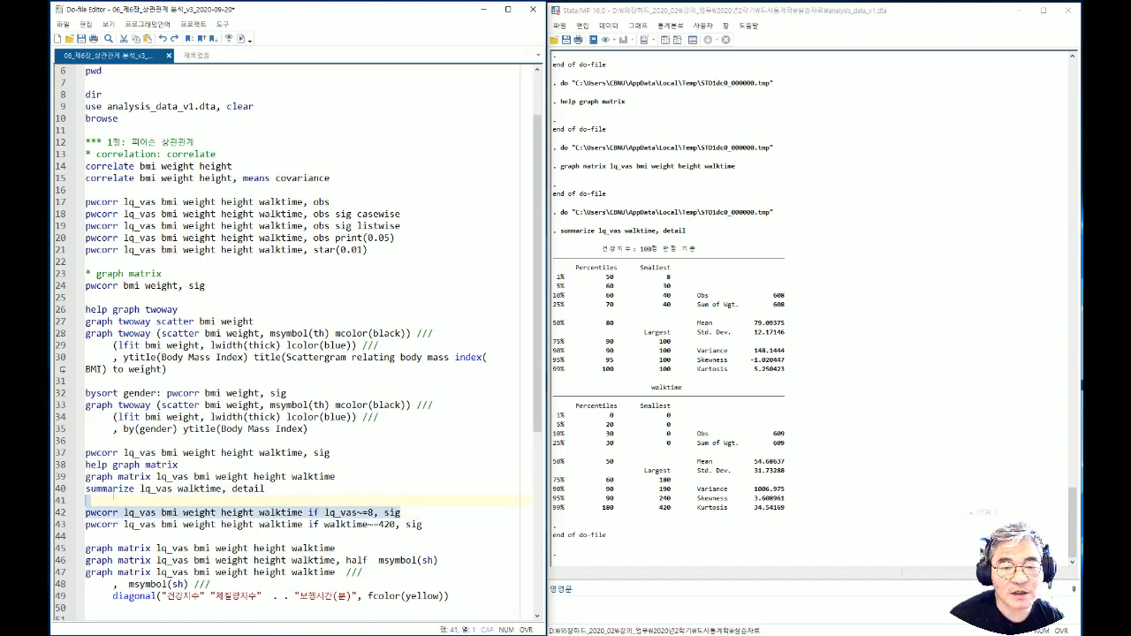
pyautogui.moveTo(115, 502); pyautogui.dragTo(86, 512)
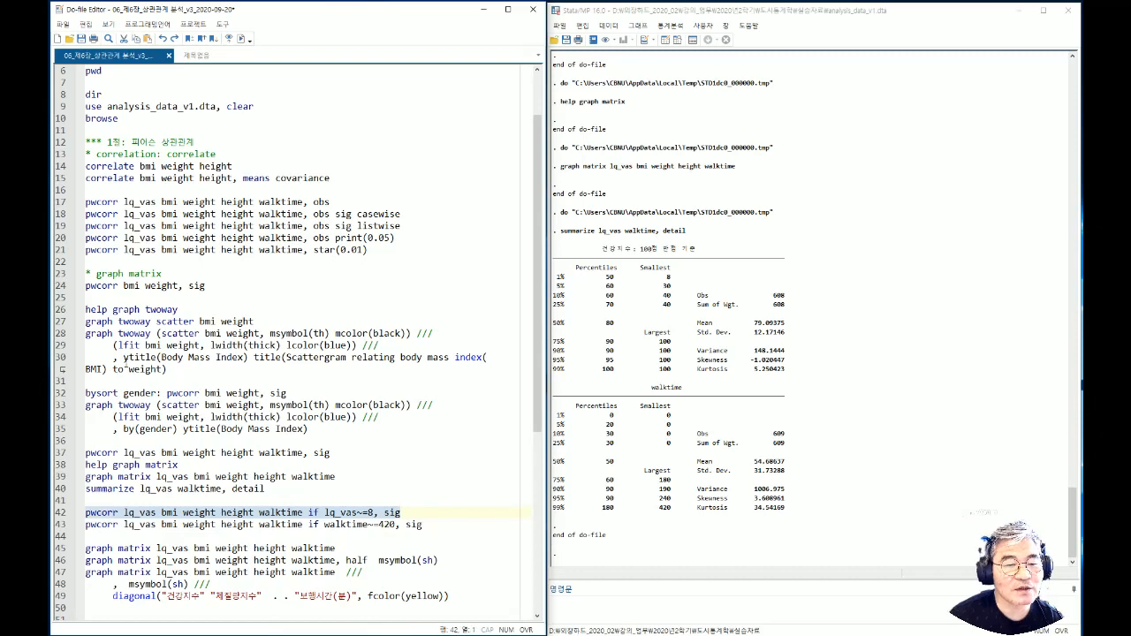
pyautogui.click(240, 39)
# Step: Run the line "pwcorr lq_vas bmi weight height walktime if walktime~=420, sig"
pyautogui.click(292, 524)
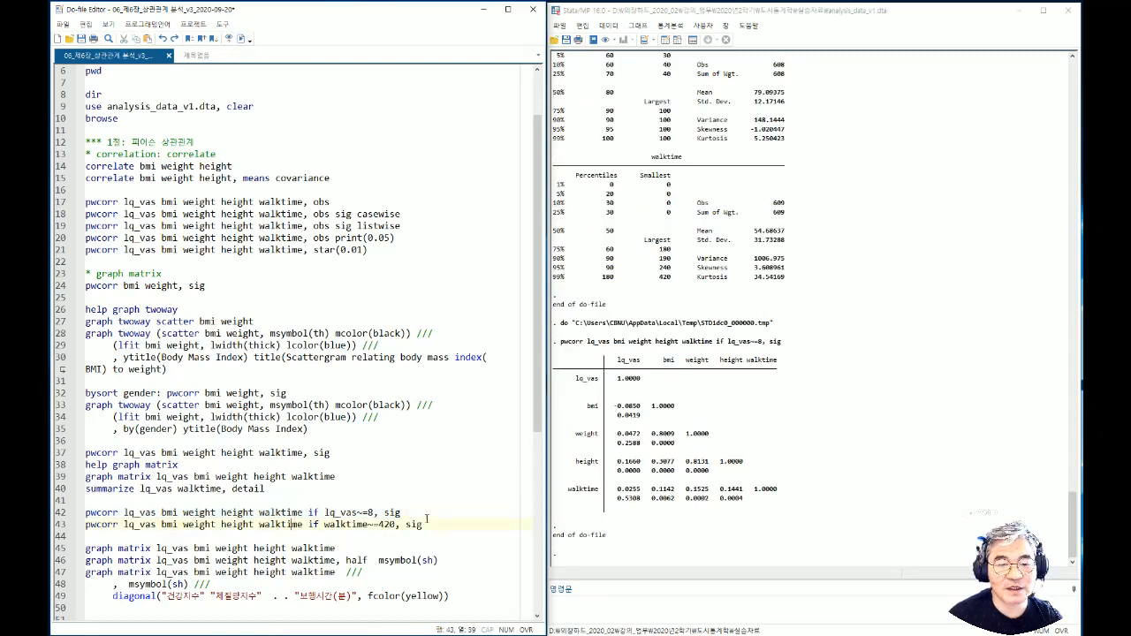
pyautogui.moveTo(426, 525); pyautogui.dragTo(85, 524)
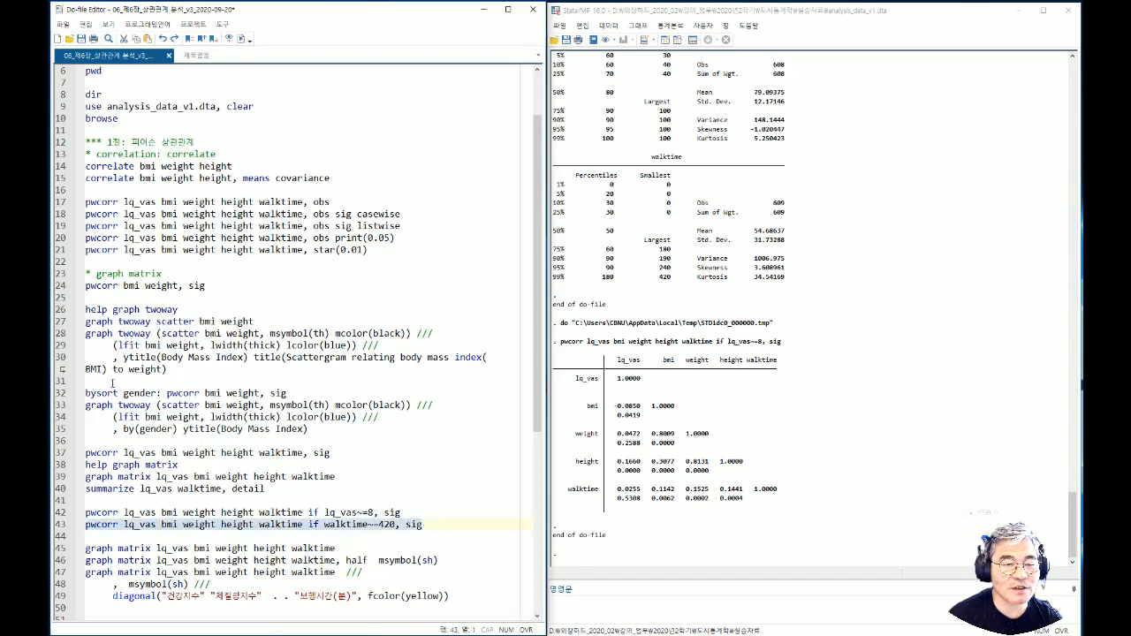
pyautogui.click(240, 39)
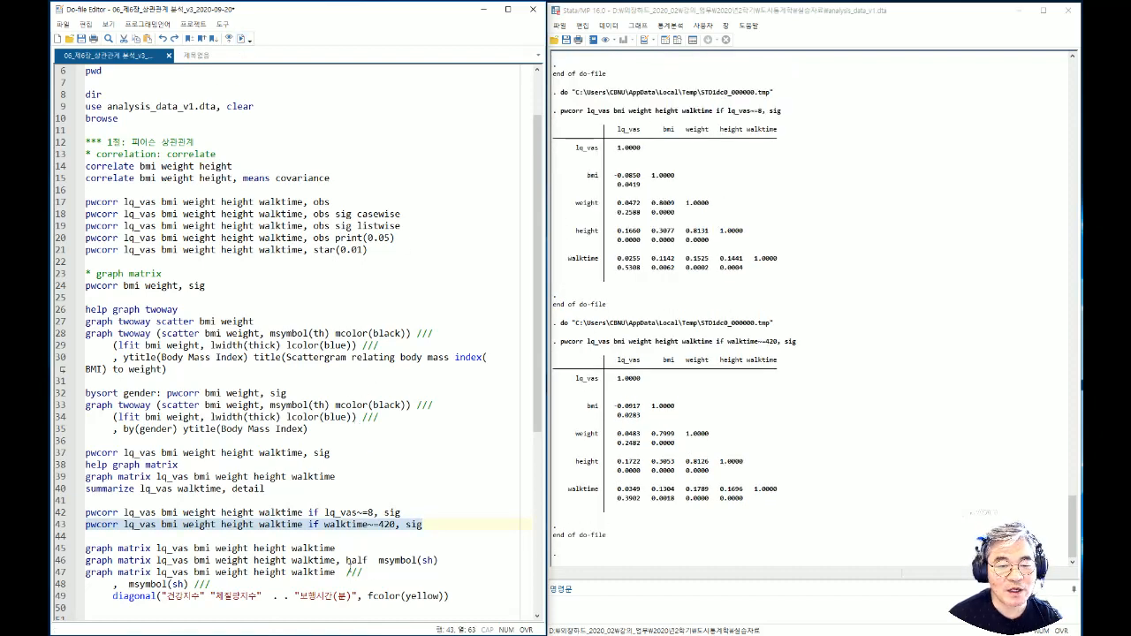
# Step: Run the graph matrix line with the options half and msymbol(sh), and close the graph after viewing
pyautogui.click(335, 560)
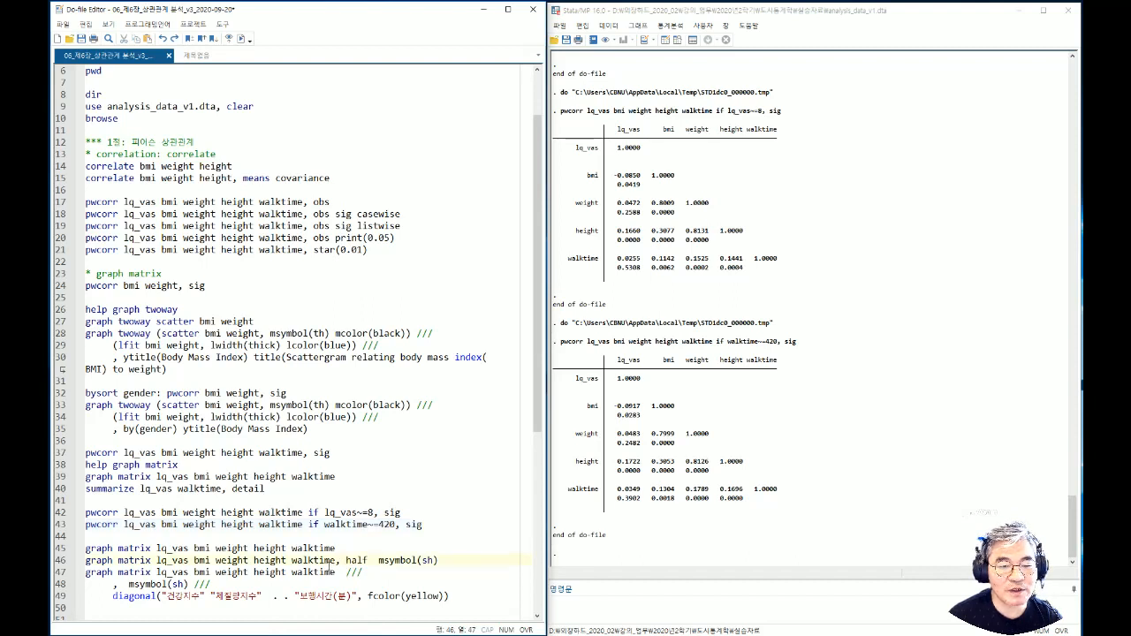
pyautogui.moveTo(335, 560); pyautogui.dragTo(440, 561)
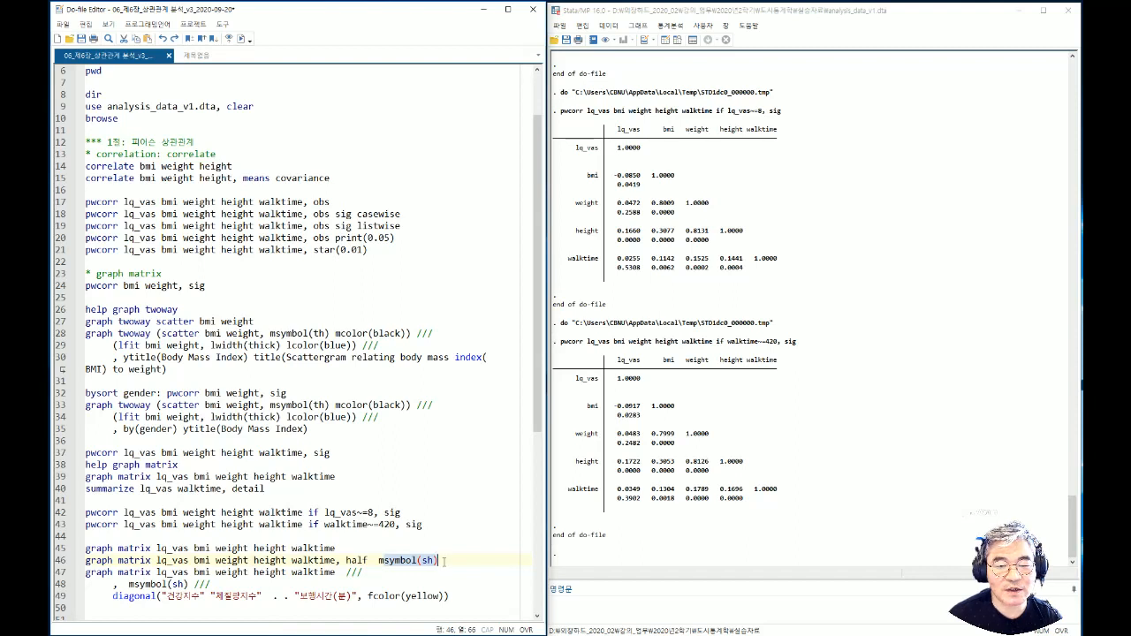
pyautogui.click(442, 560)
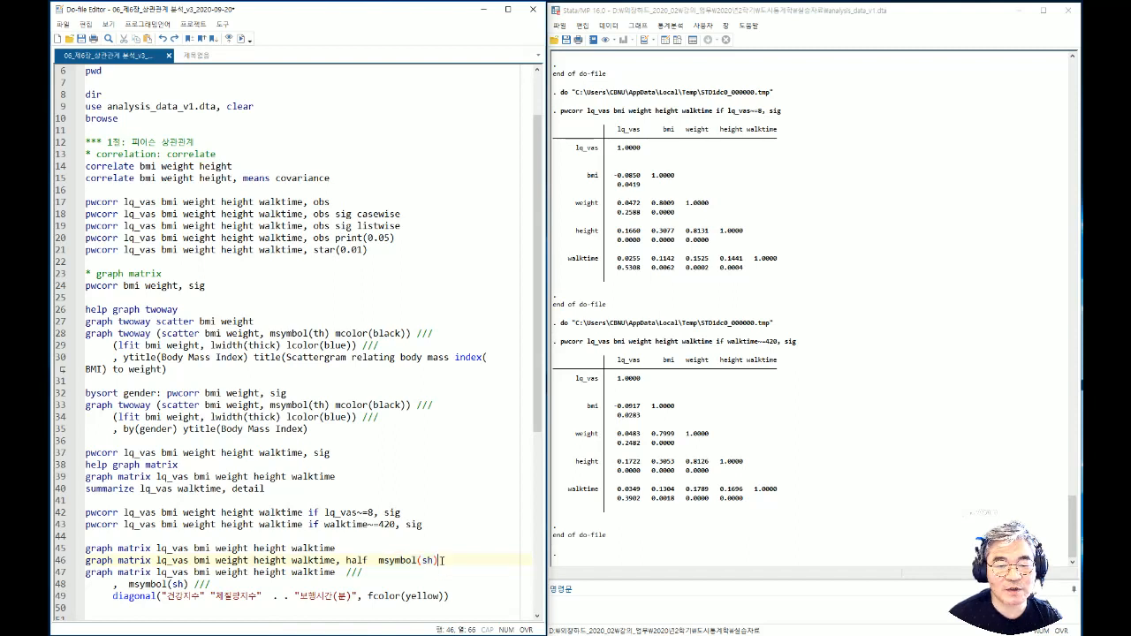
pyautogui.moveTo(438, 560); pyautogui.dragTo(49, 562)
pyautogui.click(240, 40)
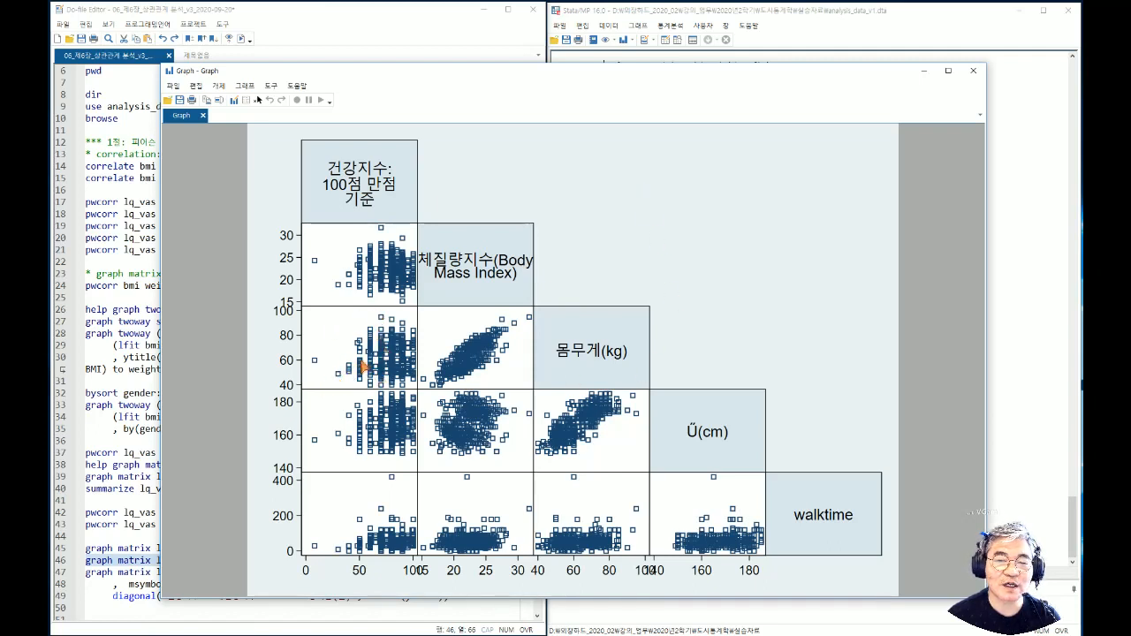
pyautogui.click(974, 72)
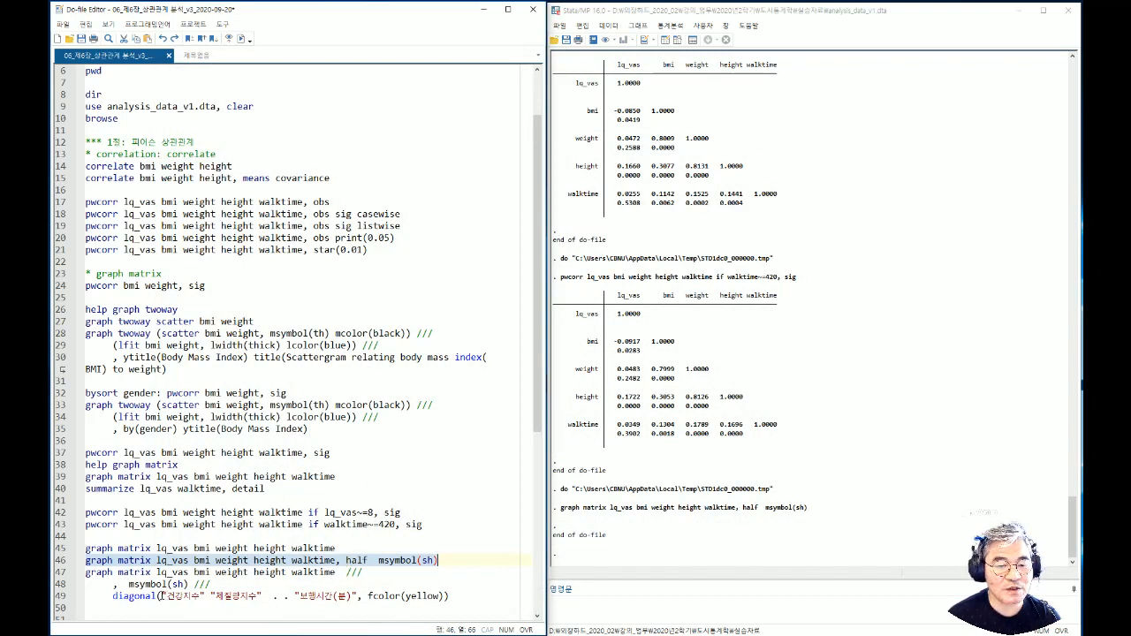
# Step: Review the diagonal() labels in the multi-line graph matrix command and set its fcolor option to orange
pyautogui.moveTo(162, 596); pyautogui.dragTo(358, 597)
pyautogui.moveTo(273, 598); pyautogui.dragTo(288, 597)
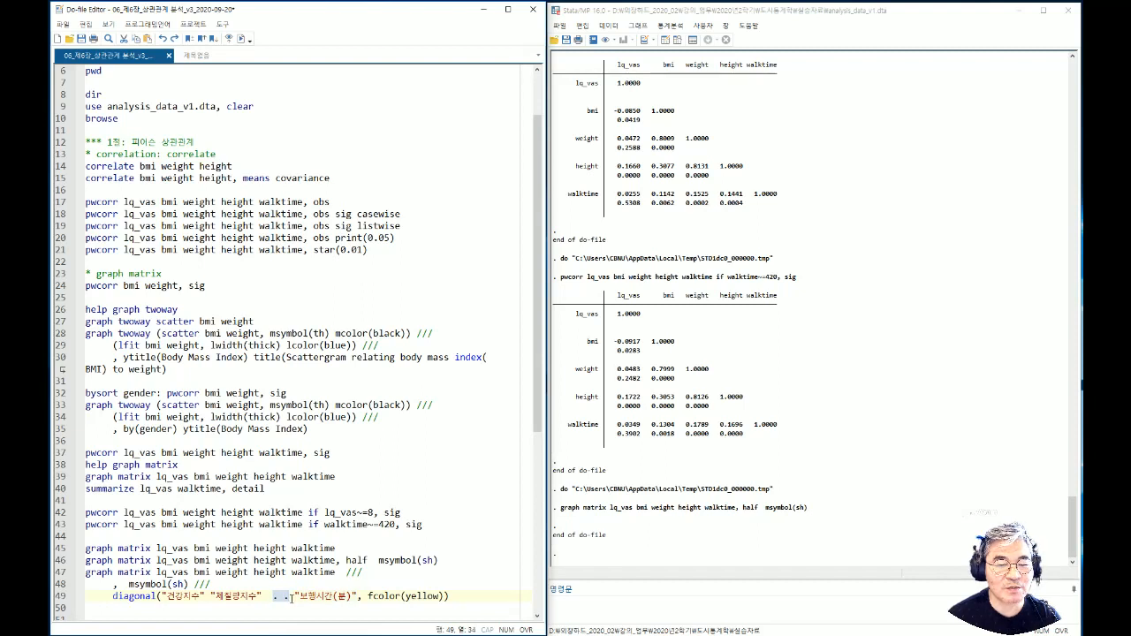
pyautogui.click(287, 600)
pyautogui.moveTo(367, 598); pyautogui.dragTo(413, 600)
pyautogui.click(412, 597)
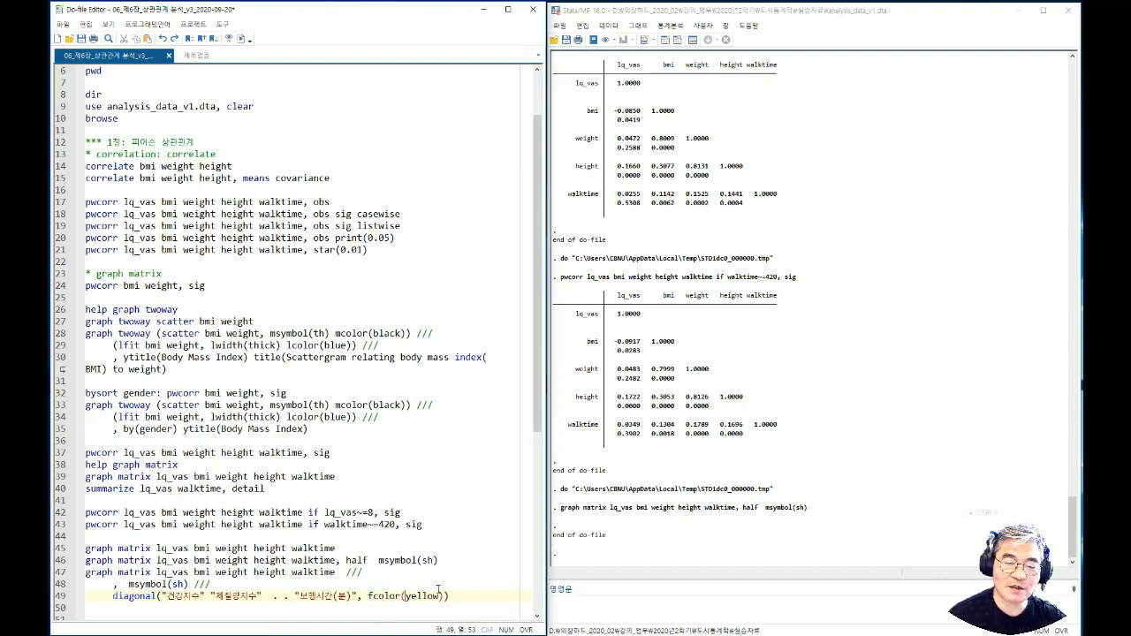
pyautogui.hotkey('shift', 'Right')
pyautogui.hotkey('shift', 'Right')
pyautogui.hotkey('shift', 'Right')
pyautogui.hotkey('shift', 'Right')
pyautogui.hotkey('shift', 'Right')
pyautogui.hotkey('shift', 'Right')
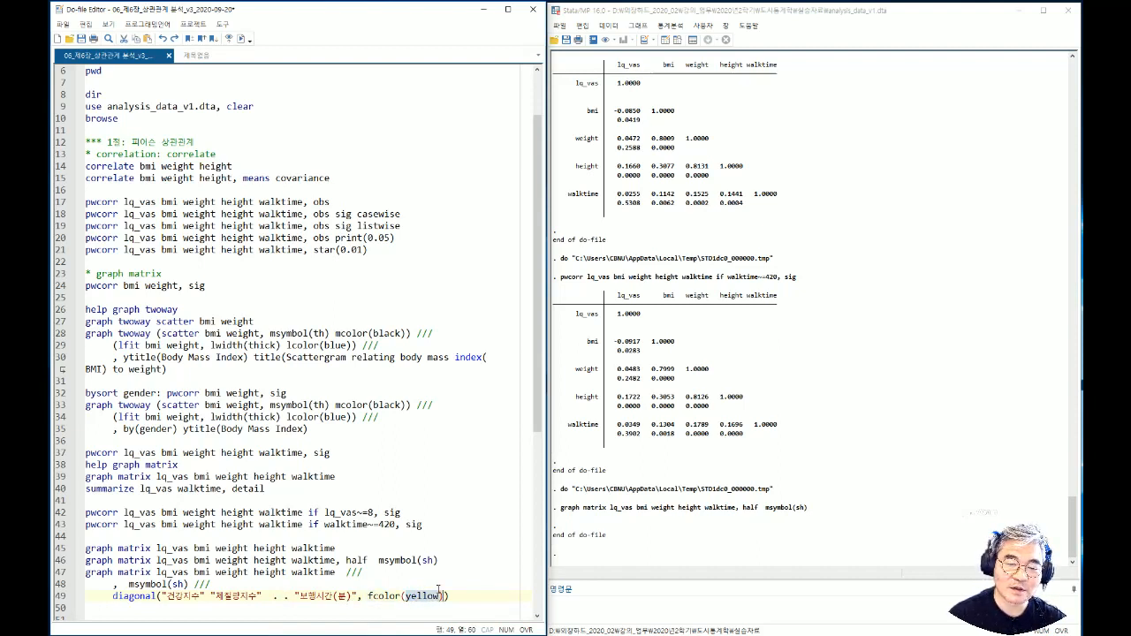
pyautogui.write('orange')
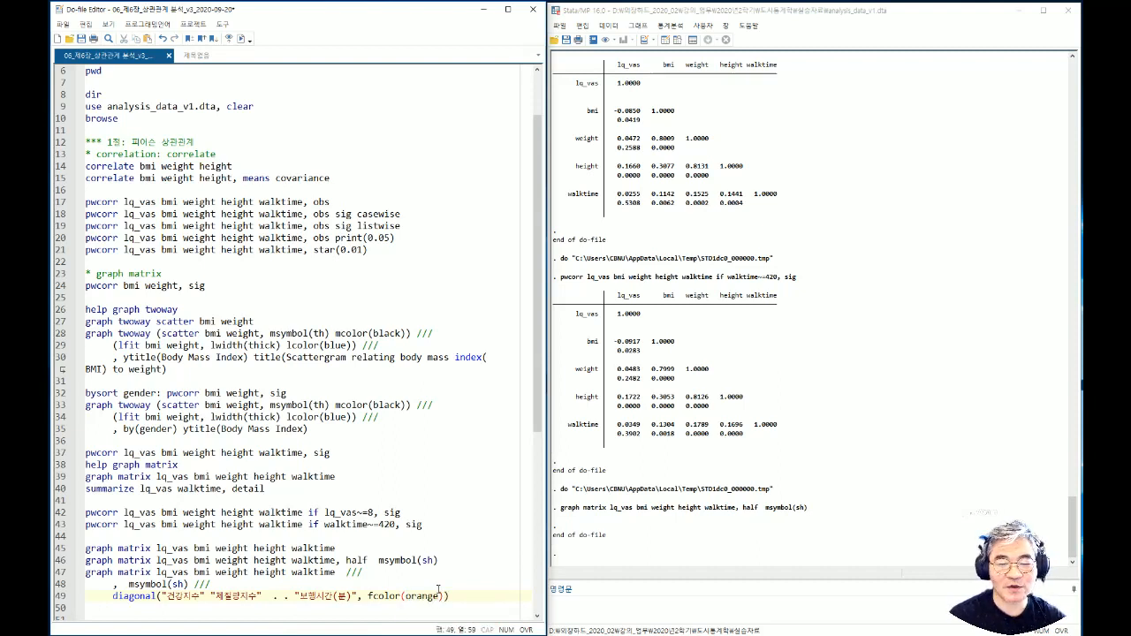
# Step: Run the three-line graph matrix command with msymbol(sh) and the orange diagonal labels, and minimize the graph after viewing
pyautogui.moveTo(467, 596); pyautogui.dragTo(82, 572)
pyautogui.click(240, 38)
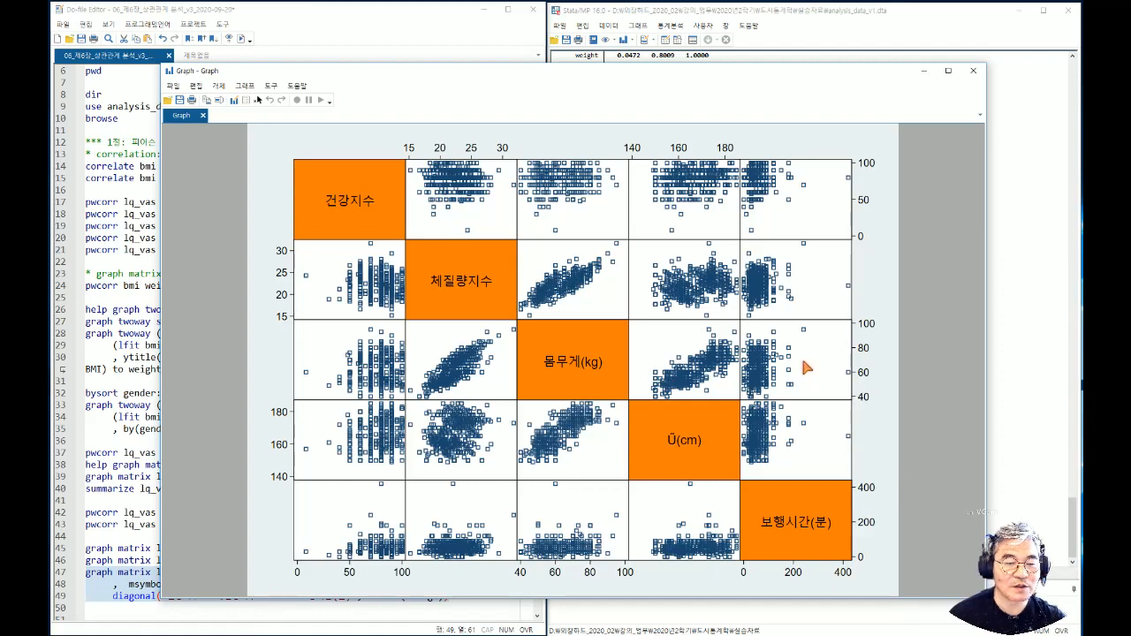
pyautogui.click(923, 70)
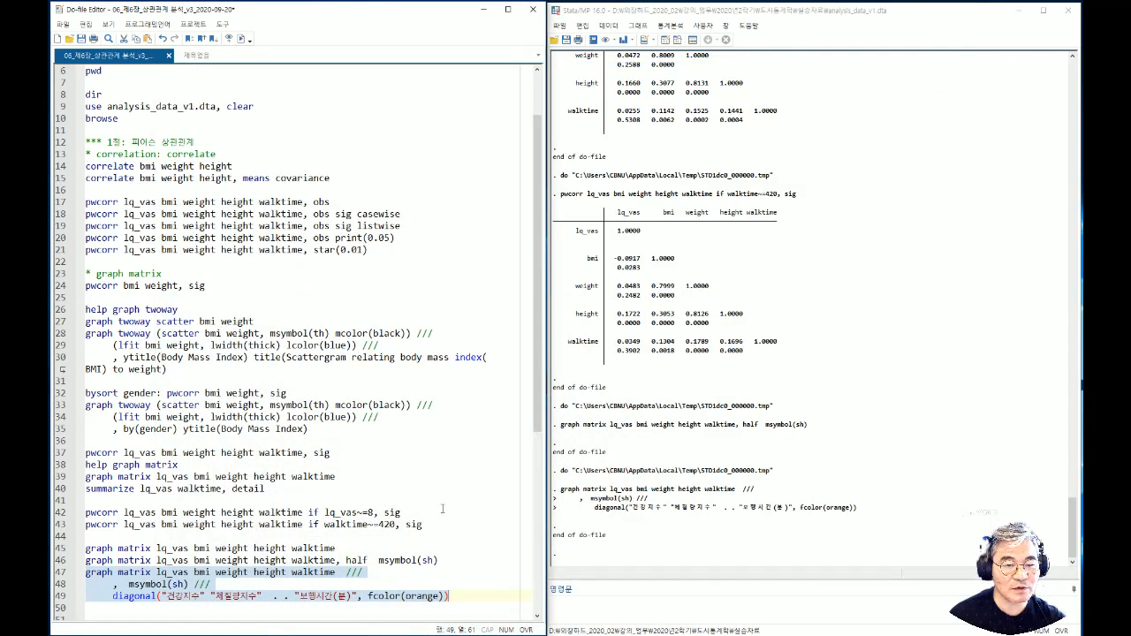
# Step: Duplicate the three-line graph matrix command with the diagonal() option directly below the original
pyautogui.scroll(-3, 254, 566)
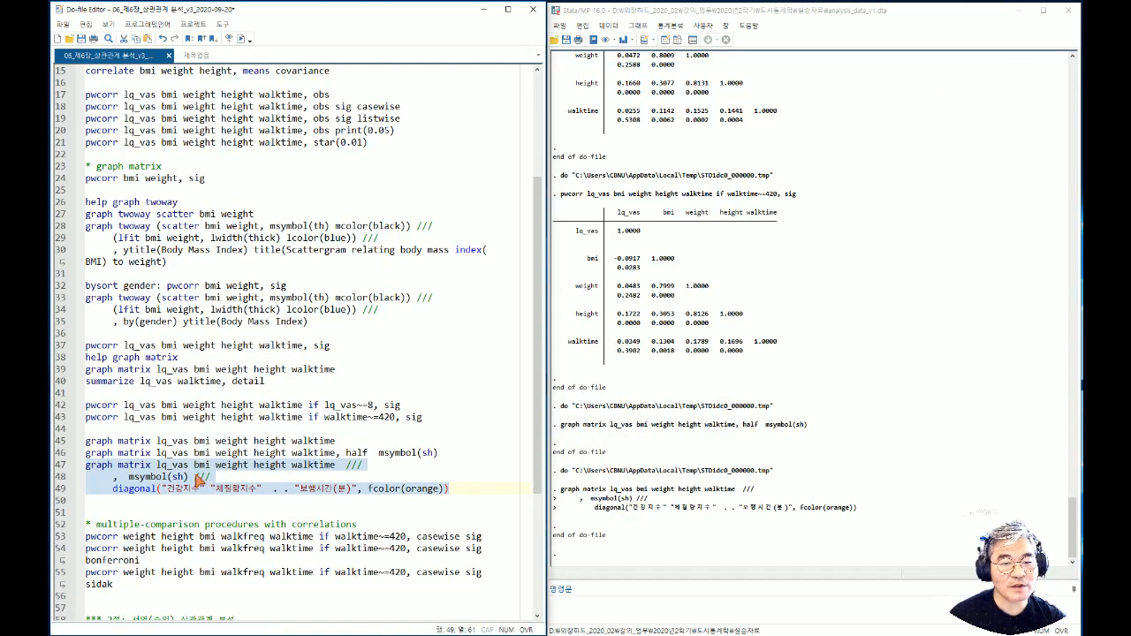
pyautogui.click(128, 477)
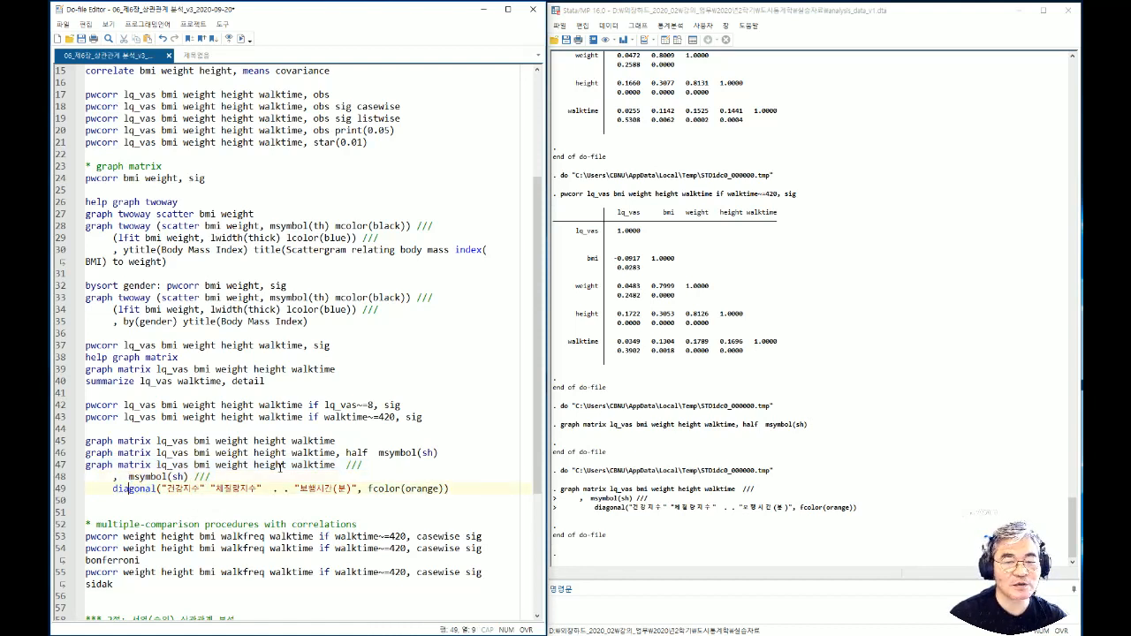
pyautogui.press('End')
pyautogui.hotkey('shift', 'Up')
pyautogui.hotkey('shift', 'Up')
pyautogui.hotkey('shift', 'Home')
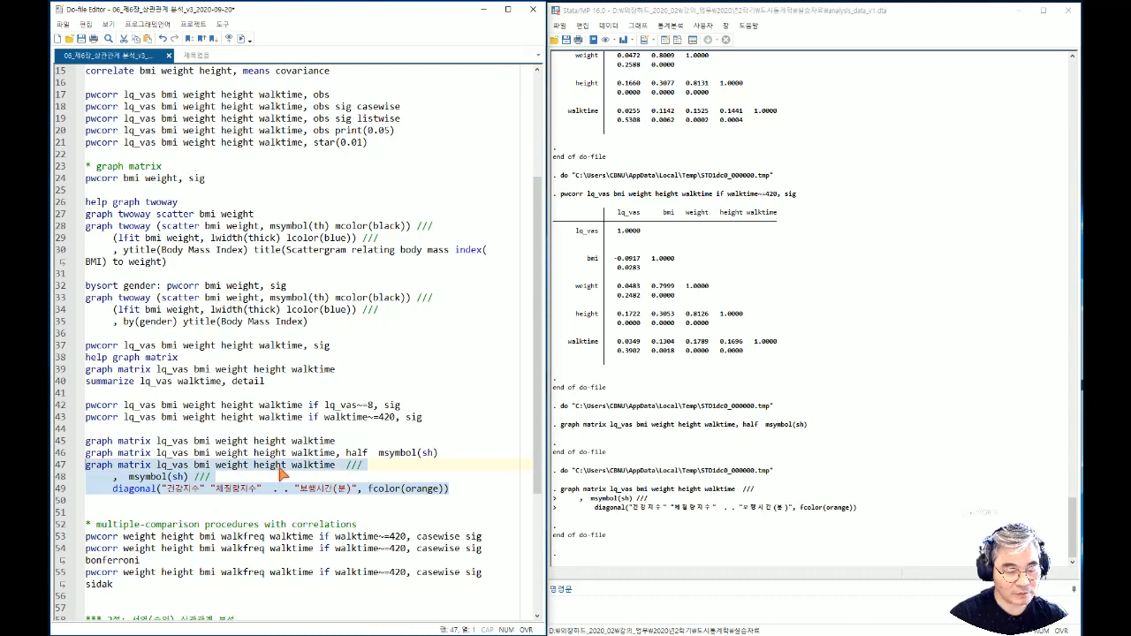
pyautogui.hotkey('ctrl', 'c')
pyautogui.press('Down')
pyautogui.press('Down')
pyautogui.press('Down')
pyautogui.hotkey('ctrl', 'v')
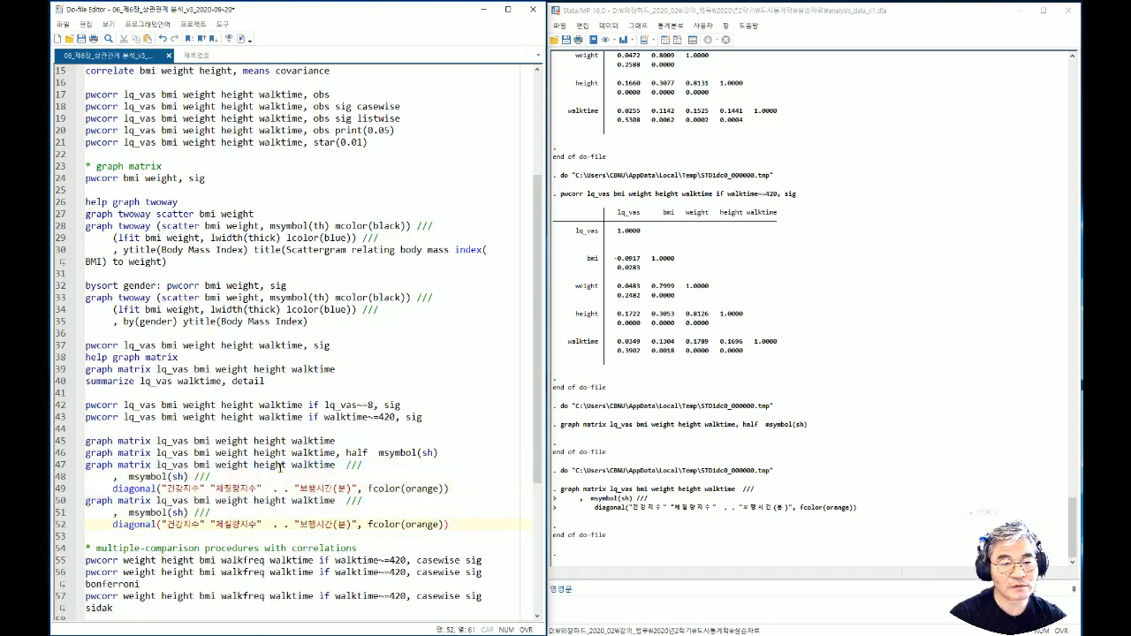
# Step: Add the half option before msymbol(sh) in the duplicated graph matrix command and run its three lines
pyautogui.press('Left')
pyautogui.press('Left')
pyautogui.press('Left')
pyautogui.press('Left')
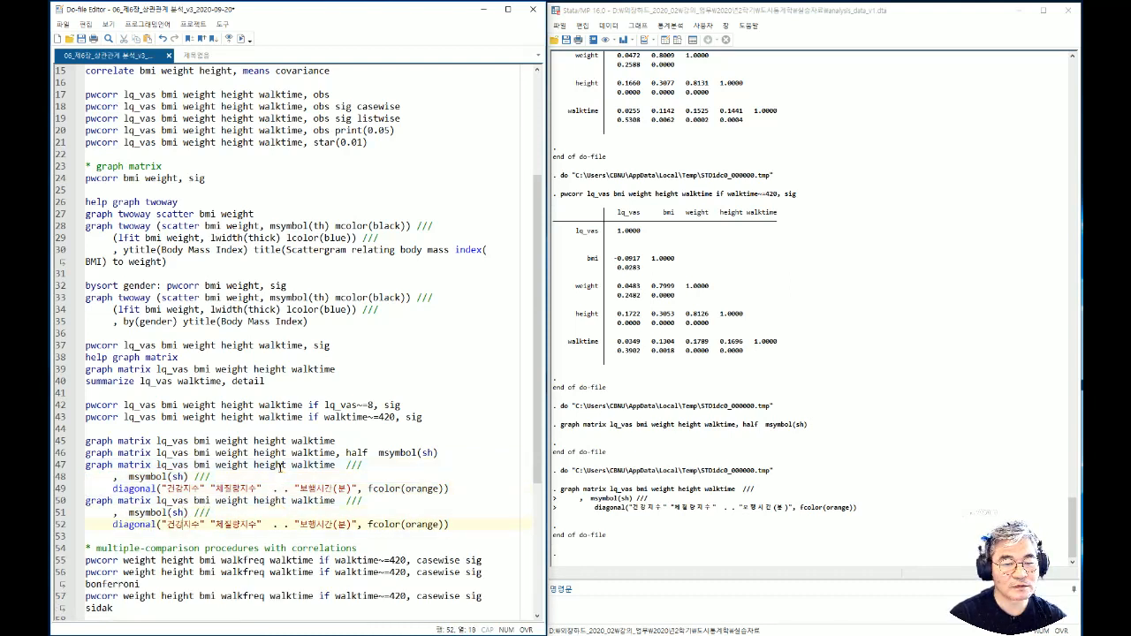
pyautogui.press('Up')
pyautogui.press('Left')
pyautogui.press('Left')
pyautogui.hotkey('ctrl', 'Left')
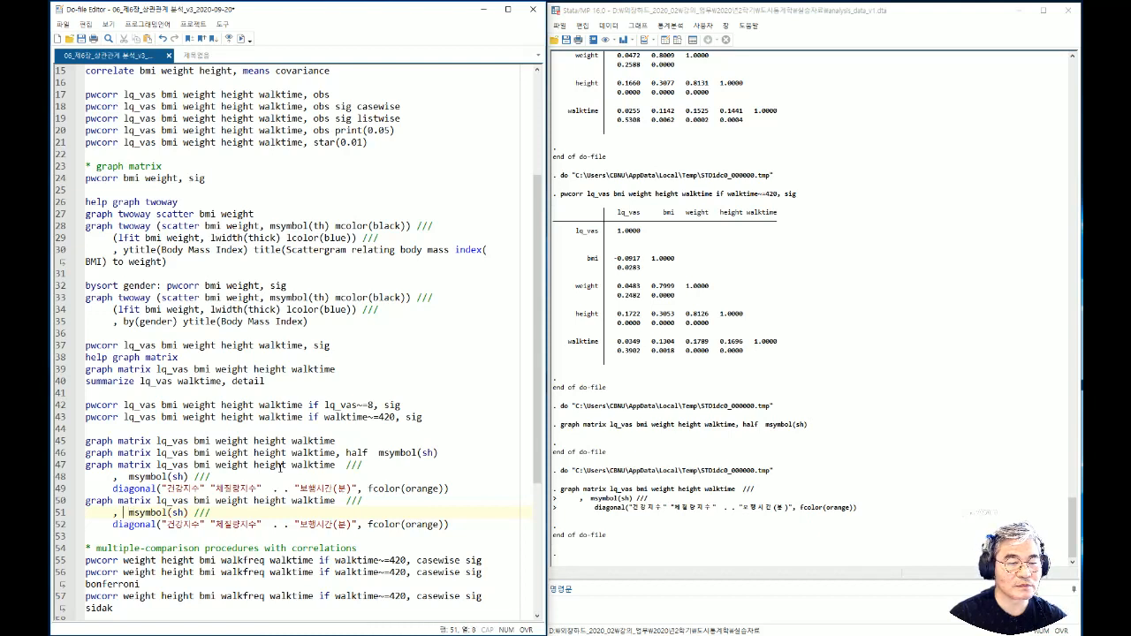
pyautogui.write('half')
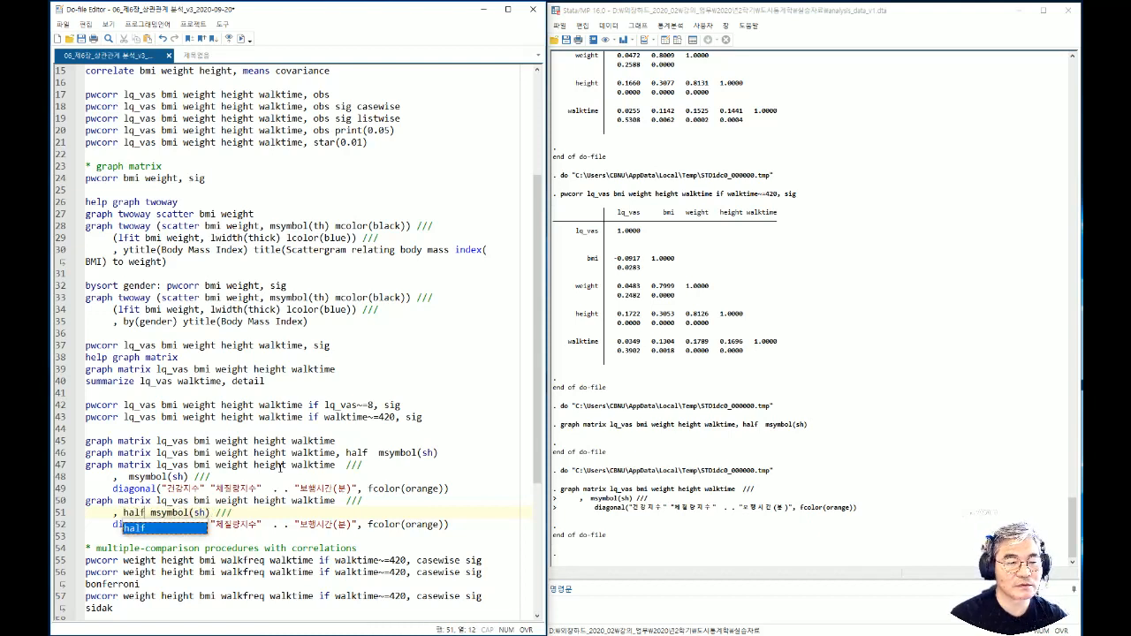
pyautogui.moveTo(457, 524); pyautogui.dragTo(84, 500)
pyautogui.click(240, 39)
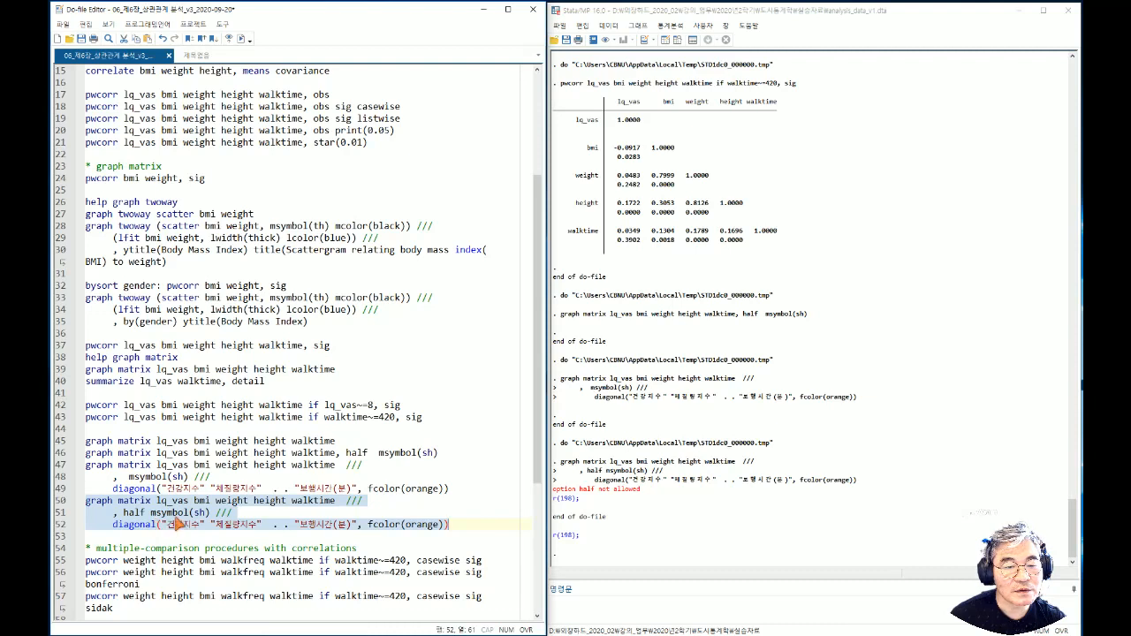
# Step: Delete the trailing continuation mark and the diagonal() line from the duplicated graph matrix command that has the half option
pyautogui.click(216, 513)
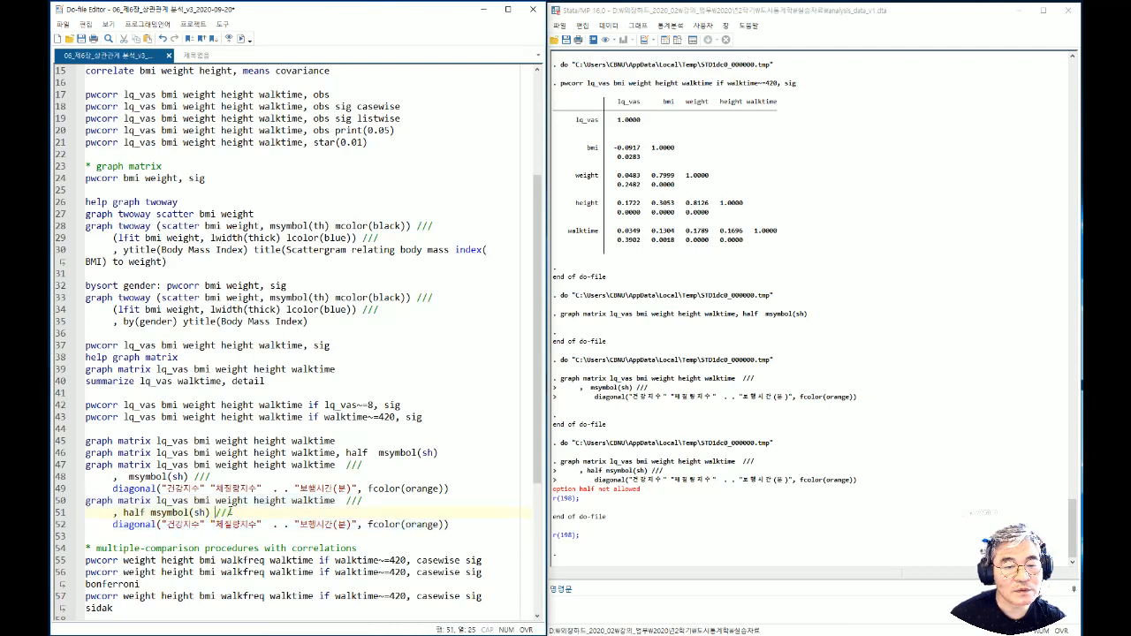
pyautogui.hotkey('shift', 'Down')
pyautogui.hotkey('shift', 'End')
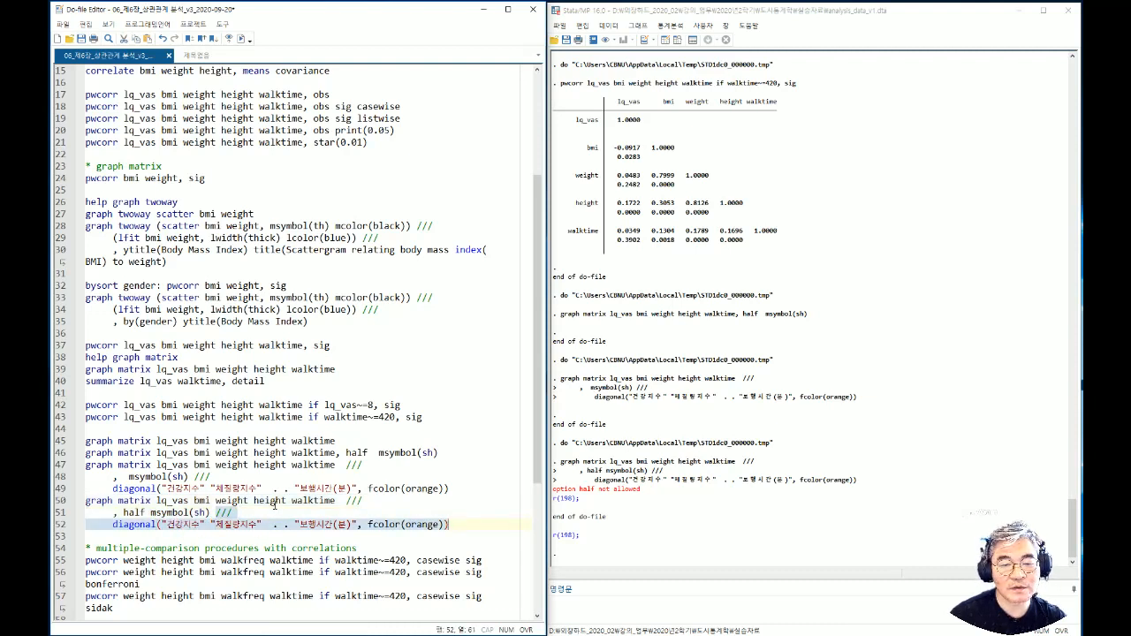
pyautogui.press('Delete')
# Step: Run the two-line graph matrix command with half and msymbol(sh), and close the graph after viewing
pyautogui.hotkey('shift', 'Up')
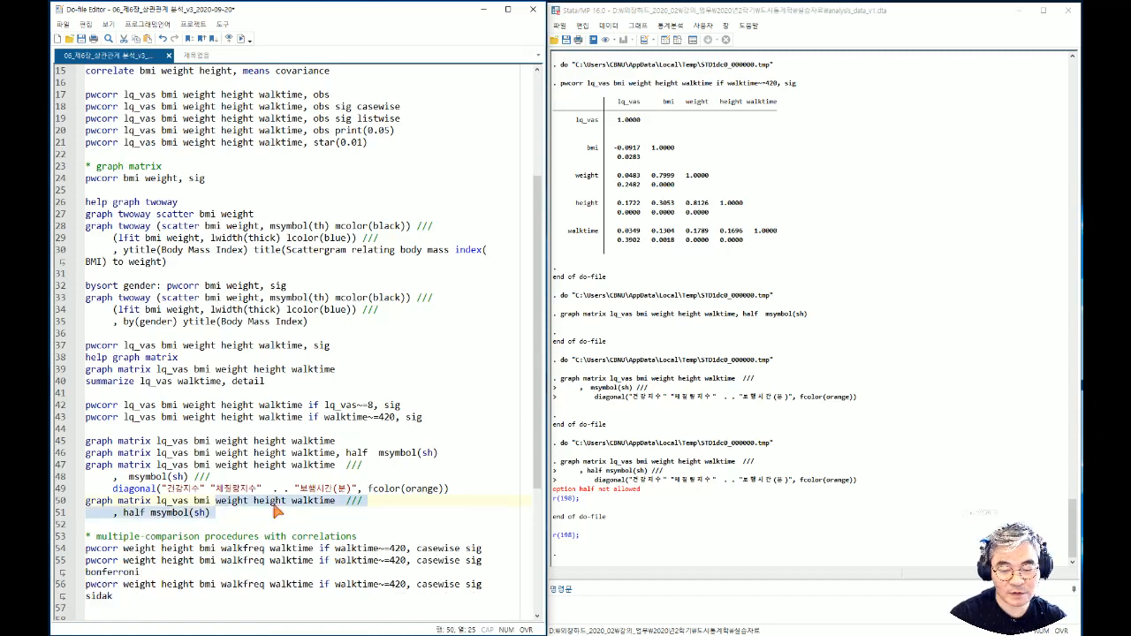
pyautogui.hotkey('shift', 'Home')
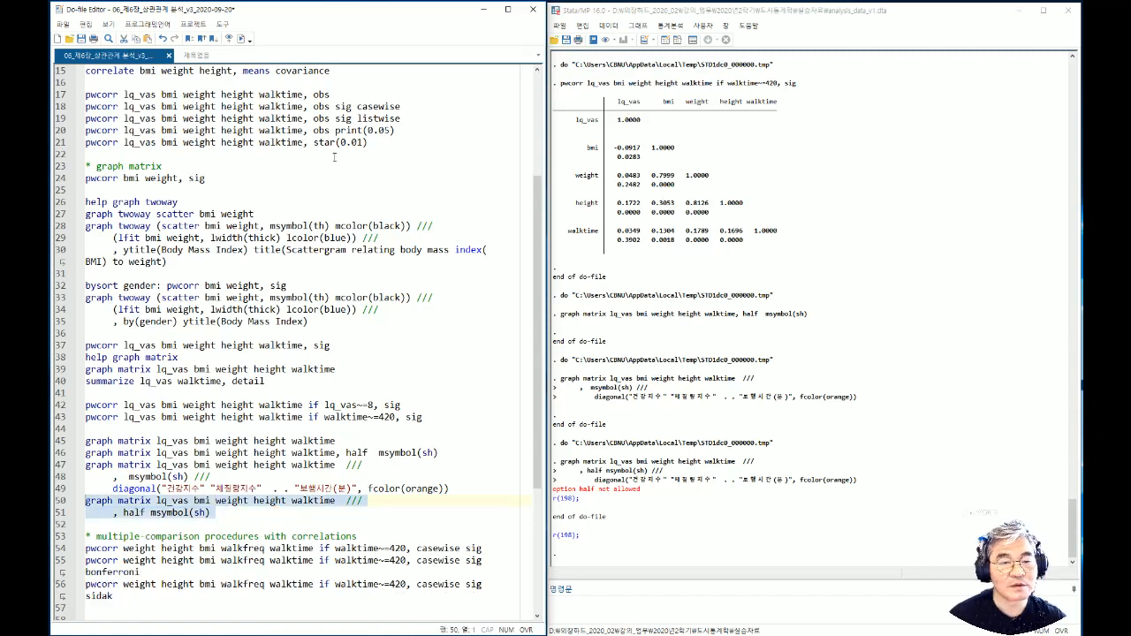
pyautogui.click(240, 39)
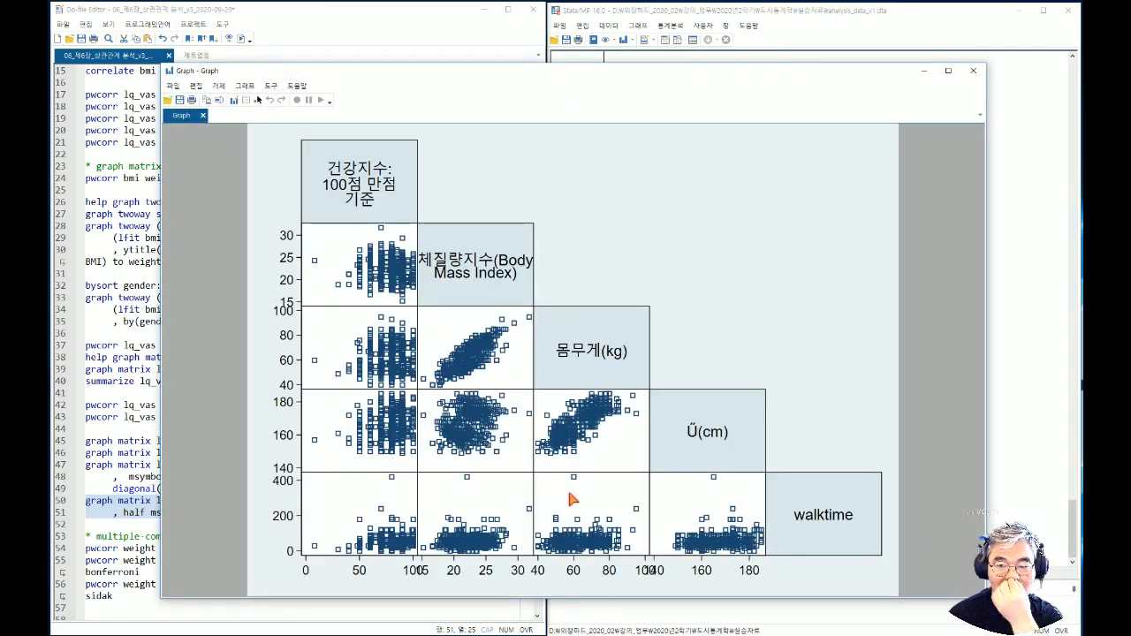
pyautogui.click(973, 71)
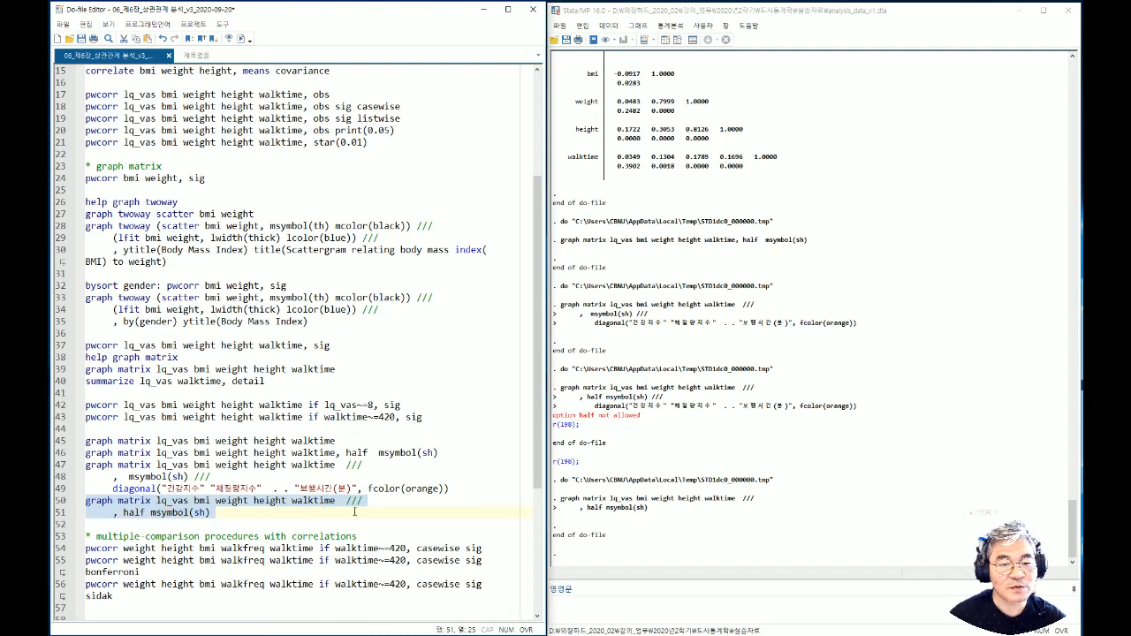
# Step: Insert a blank line between the diagonal() line and the two-line graph matrix command
pyautogui.click(457, 489)
pyautogui.press('Return')
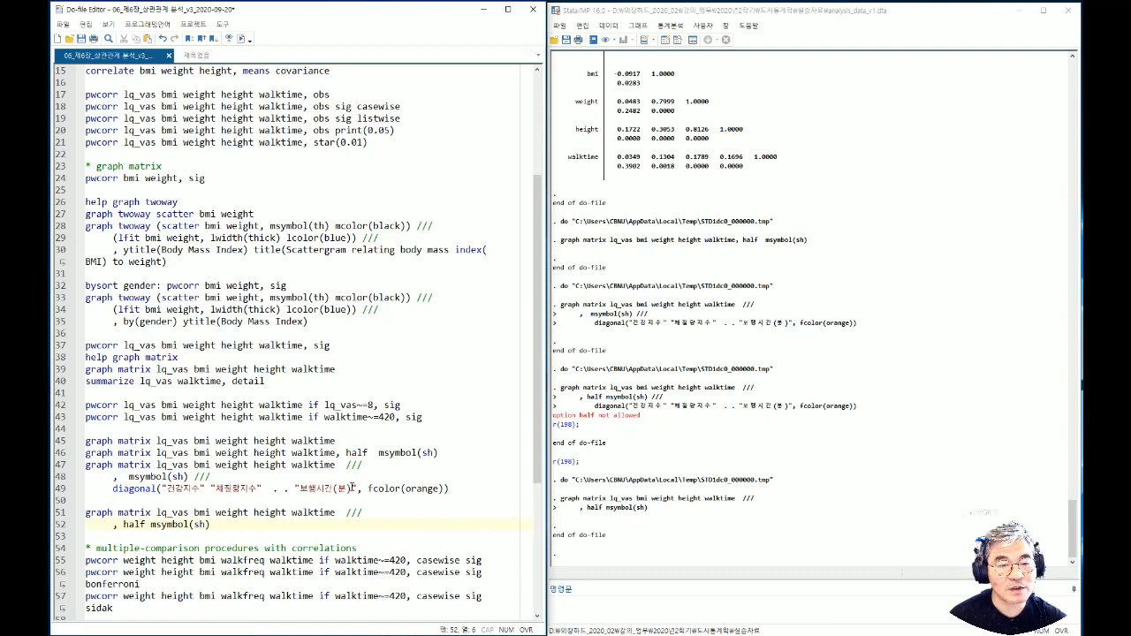
# Step: Try running the three-line graph matrix command containing diagonal() with half added after msymbol(sh)
pyautogui.click(188, 477)
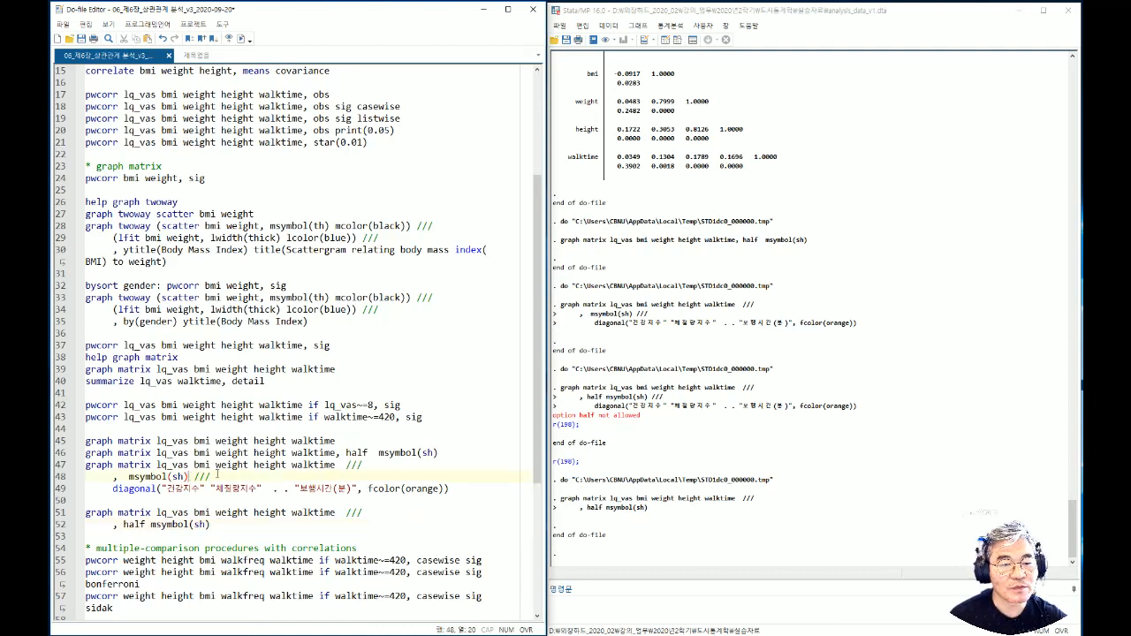
pyautogui.write('h')
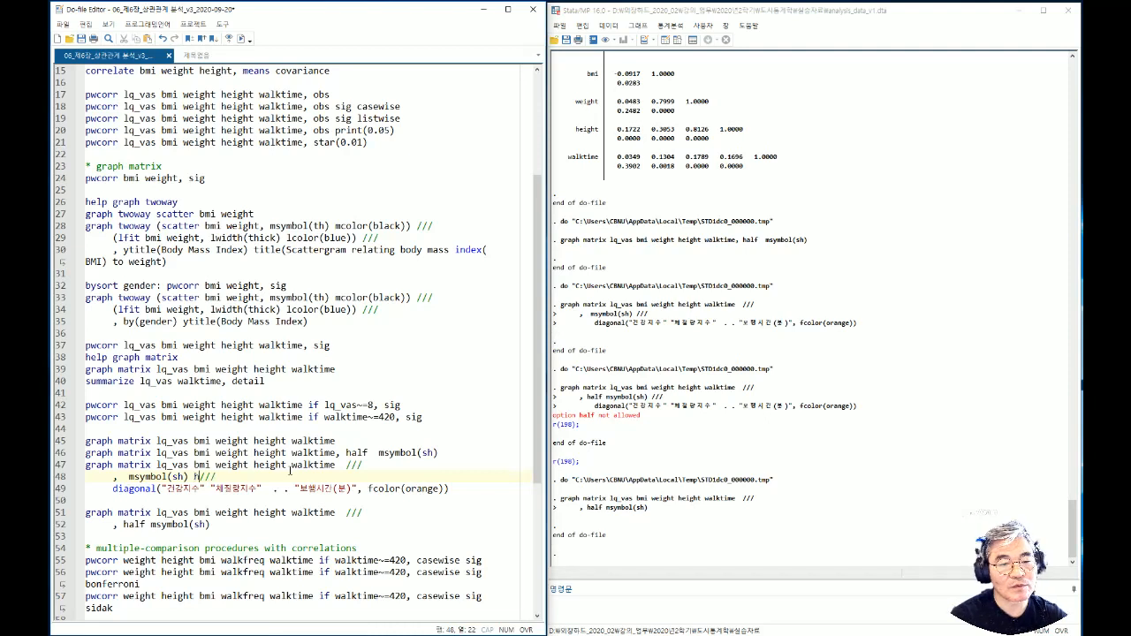
pyautogui.write('alf')
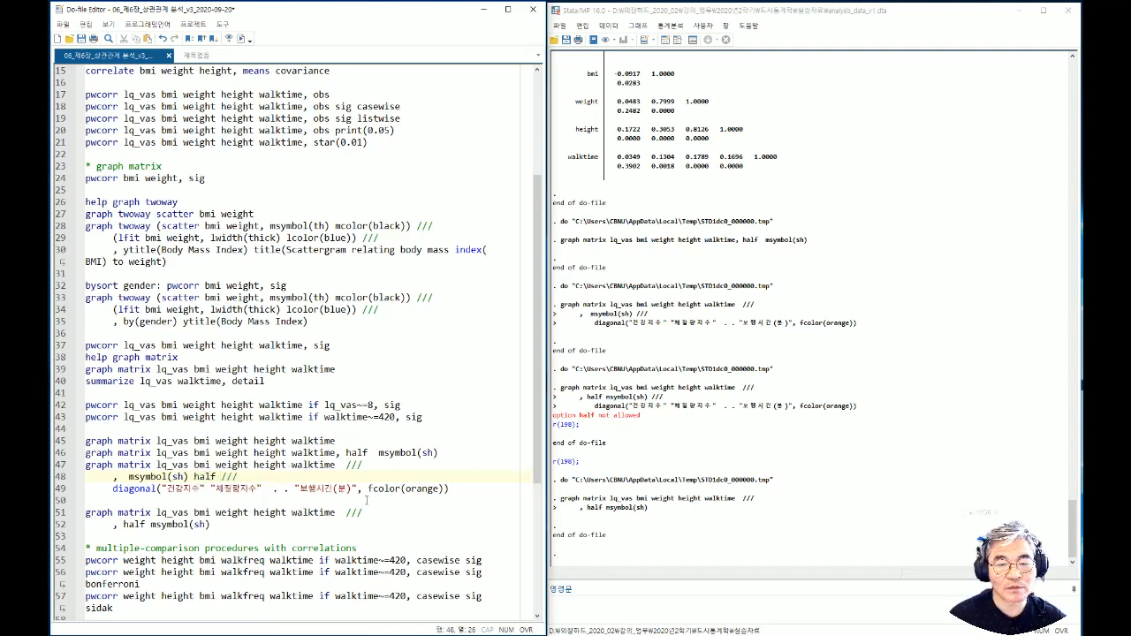
pyautogui.moveTo(459, 493); pyautogui.dragTo(86, 467)
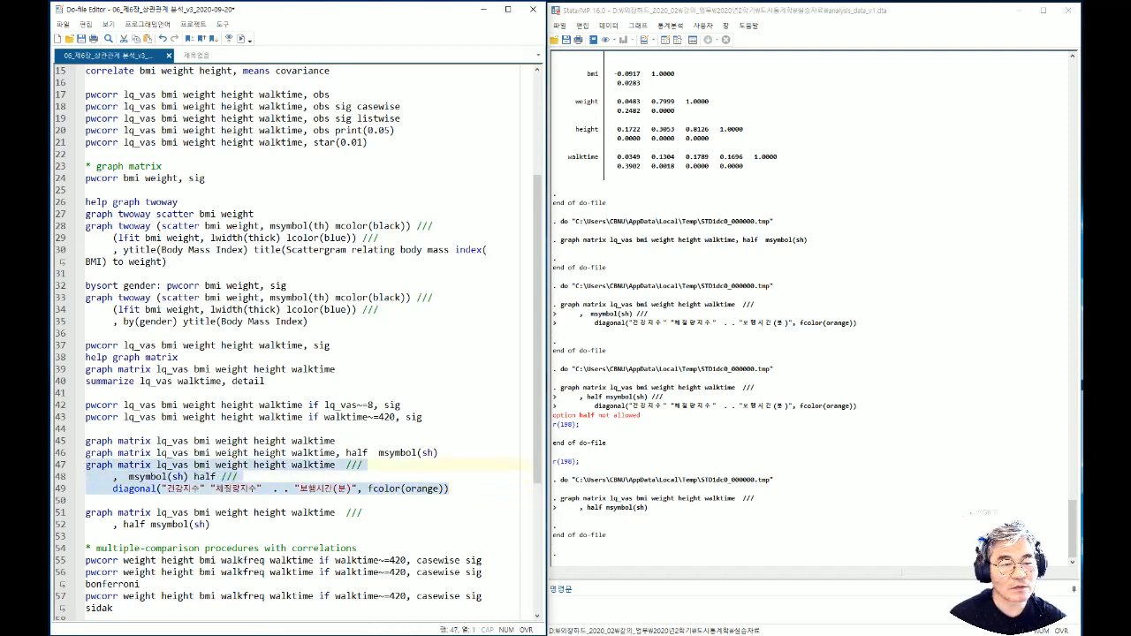
pyautogui.click(245, 41)
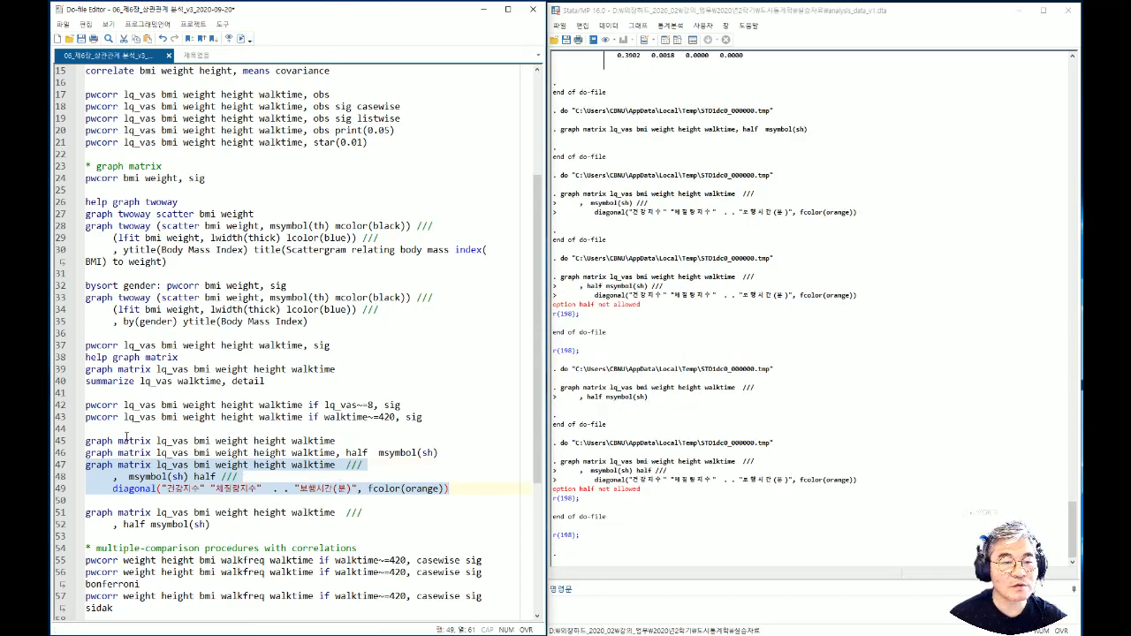
# Step: Run the pwcorr sig and help graph matrix lines, examine the half option in the help, and close the viewer
pyautogui.moveTo(190, 357); pyautogui.dragTo(85, 346)
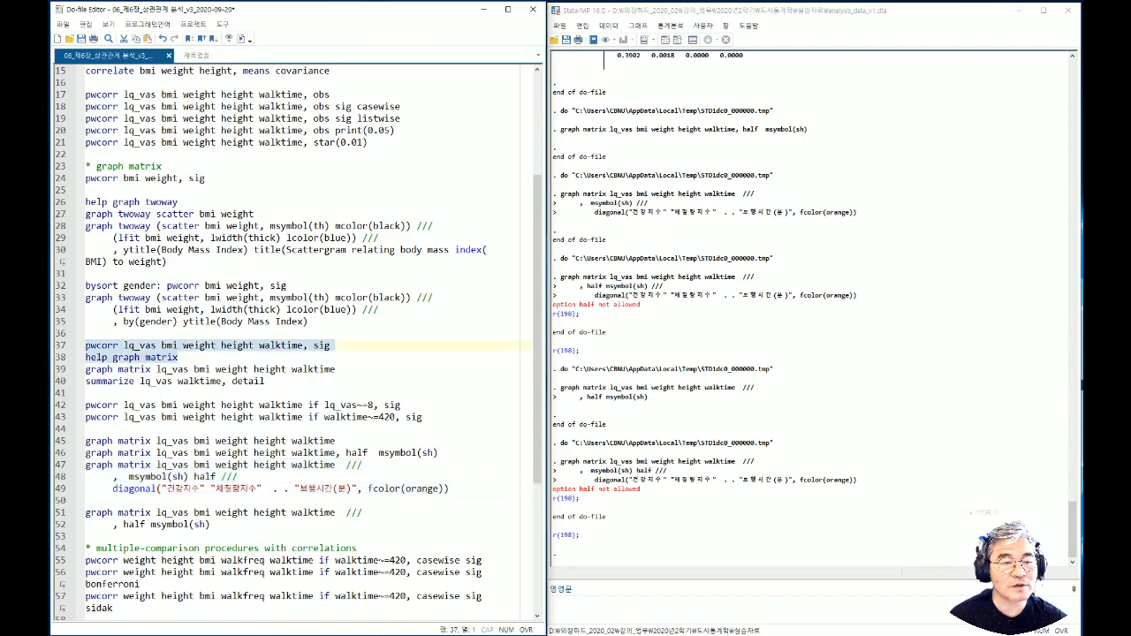
pyautogui.click(240, 38)
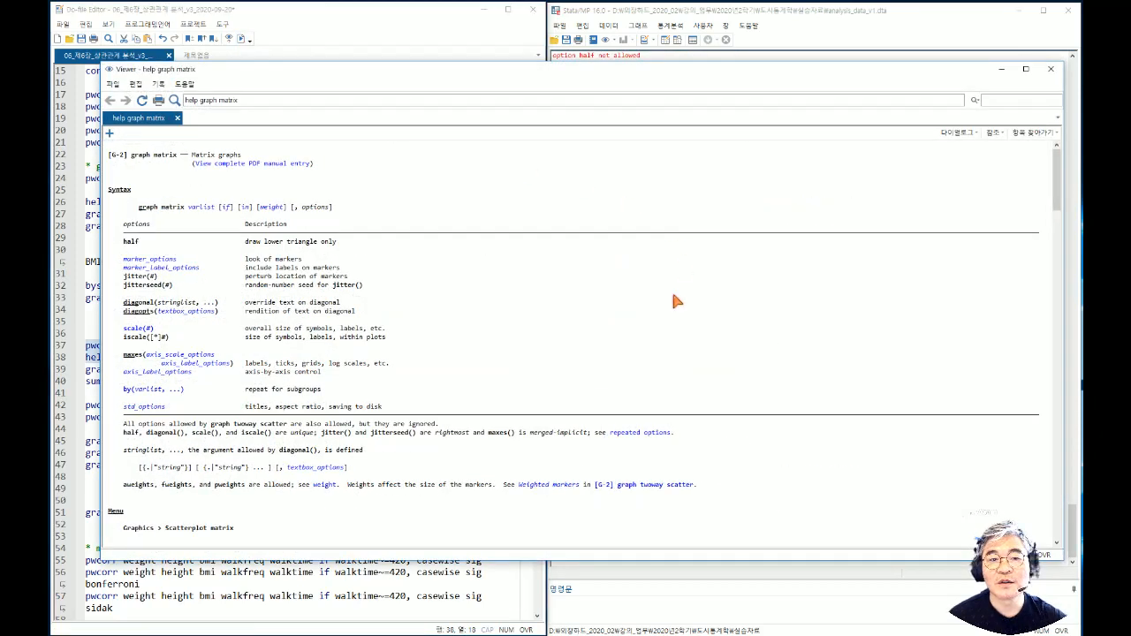
pyautogui.doubleClick(130, 243)
pyautogui.moveTo(150, 250); pyautogui.dragTo(314, 249)
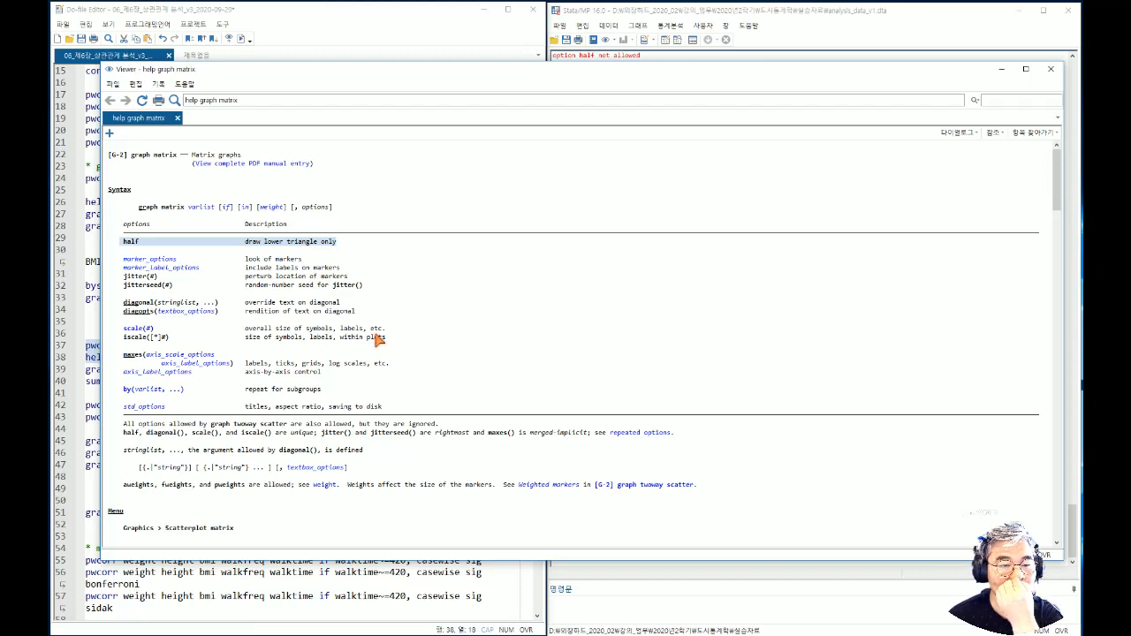
pyautogui.scroll(-3, 375, 339)
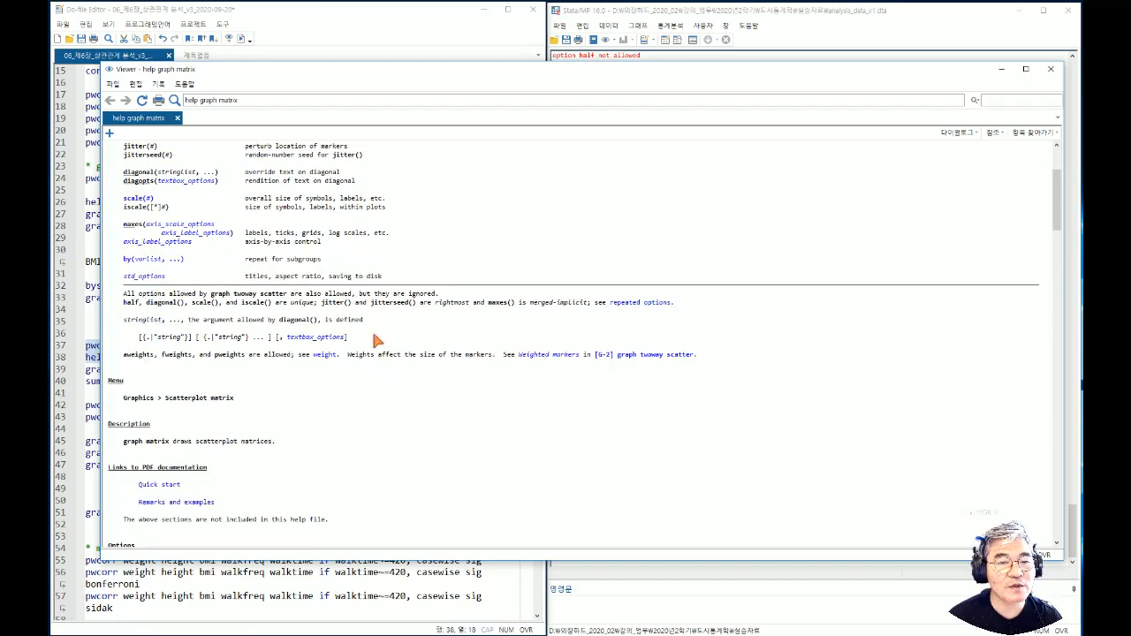
pyautogui.scroll(3, 376, 339)
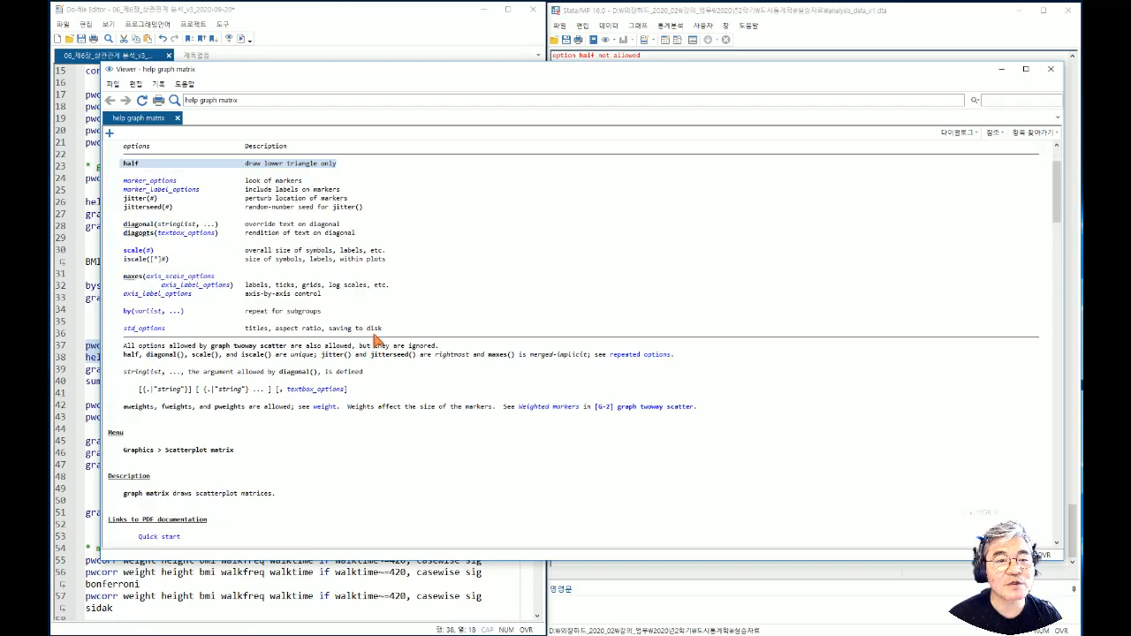
pyautogui.click(1051, 69)
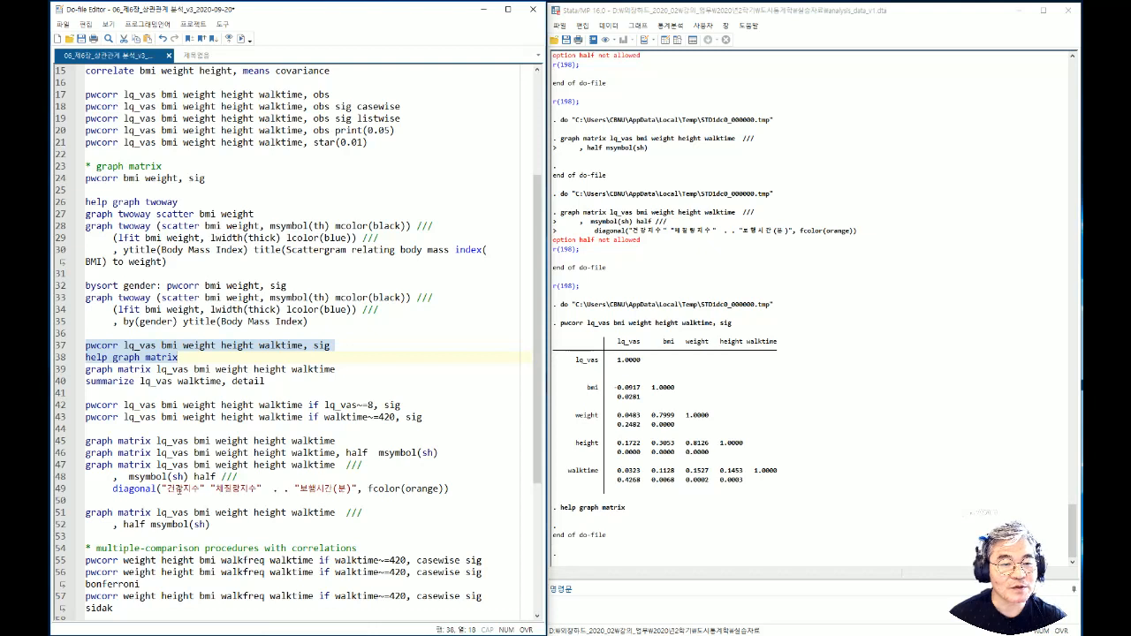
# Step: Remove the half option after msymbol(sh) from the graph matrix command that uses diagonal()
pyautogui.click(193, 477)
pyautogui.hotkey('shift', 'Right')
pyautogui.hotkey('shift', 'Right')
pyautogui.hotkey('shift', 'Right')
pyautogui.hotkey('shift', 'Right')
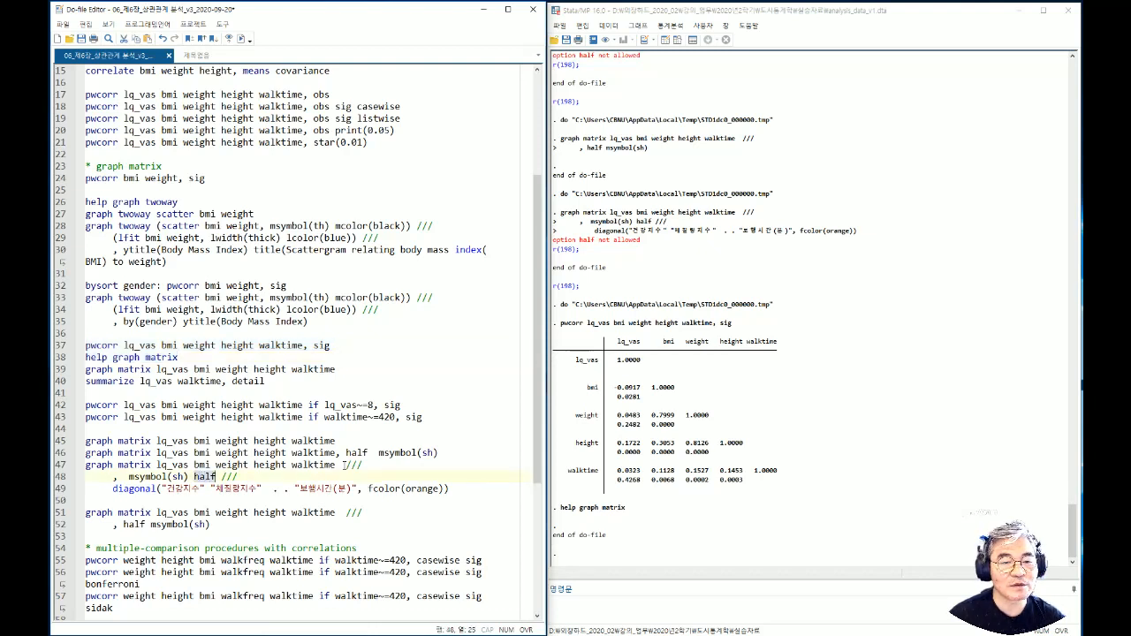
pyautogui.press('Delete')
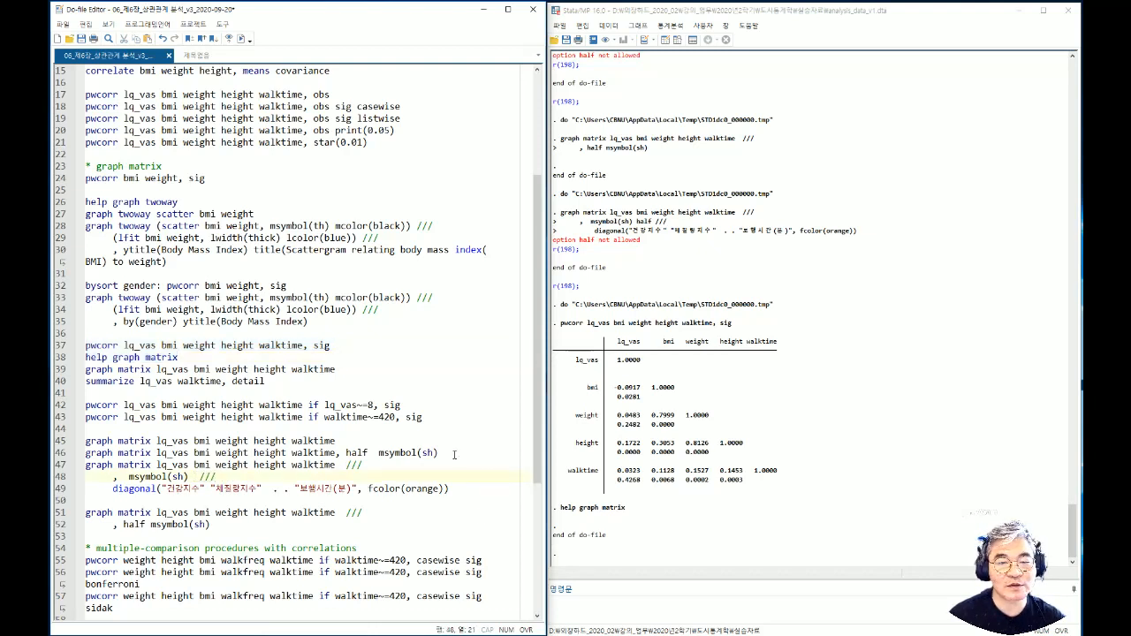
# Step: Run the single-line graph matrix command with half and msymbol(sh) again, and close the graph
pyautogui.moveTo(454, 454); pyautogui.dragTo(84, 452)
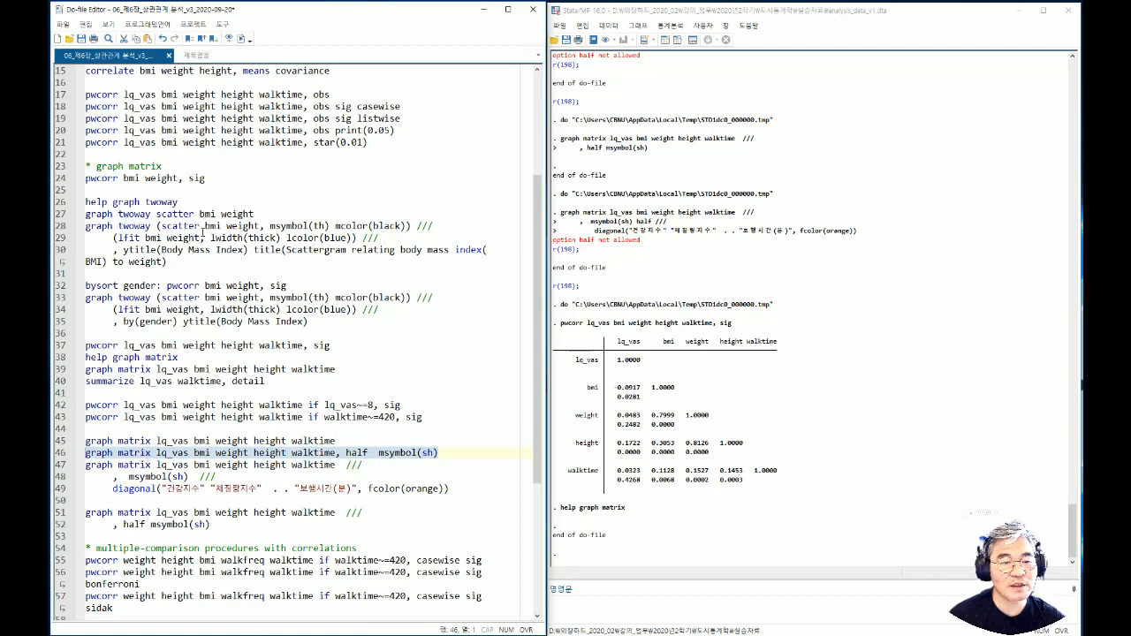
pyautogui.click(241, 39)
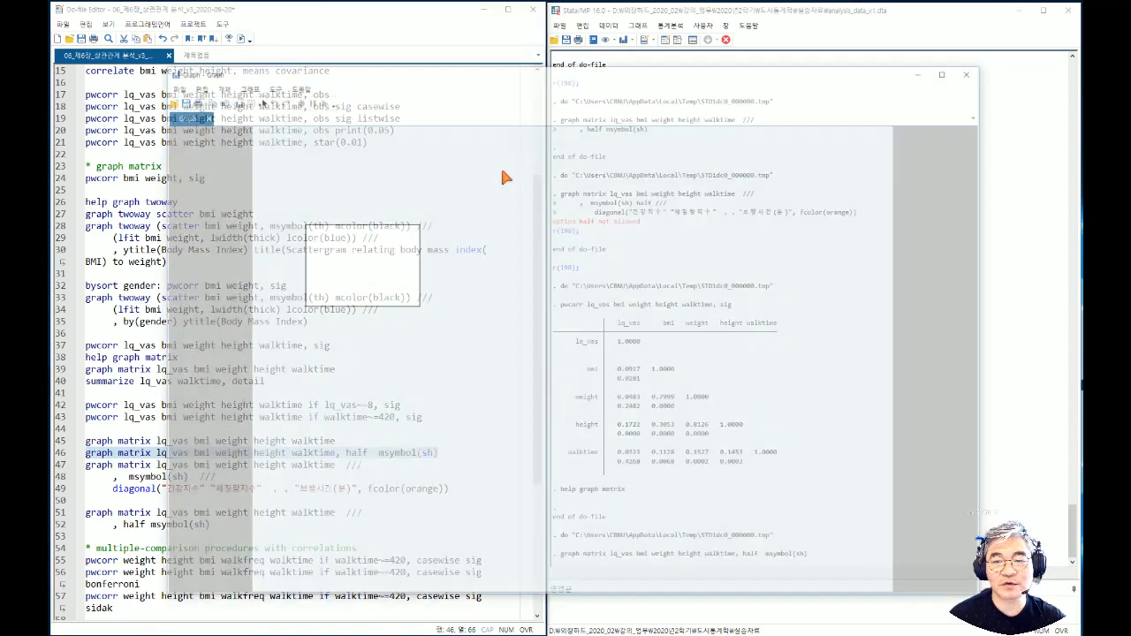
pyautogui.click(973, 70)
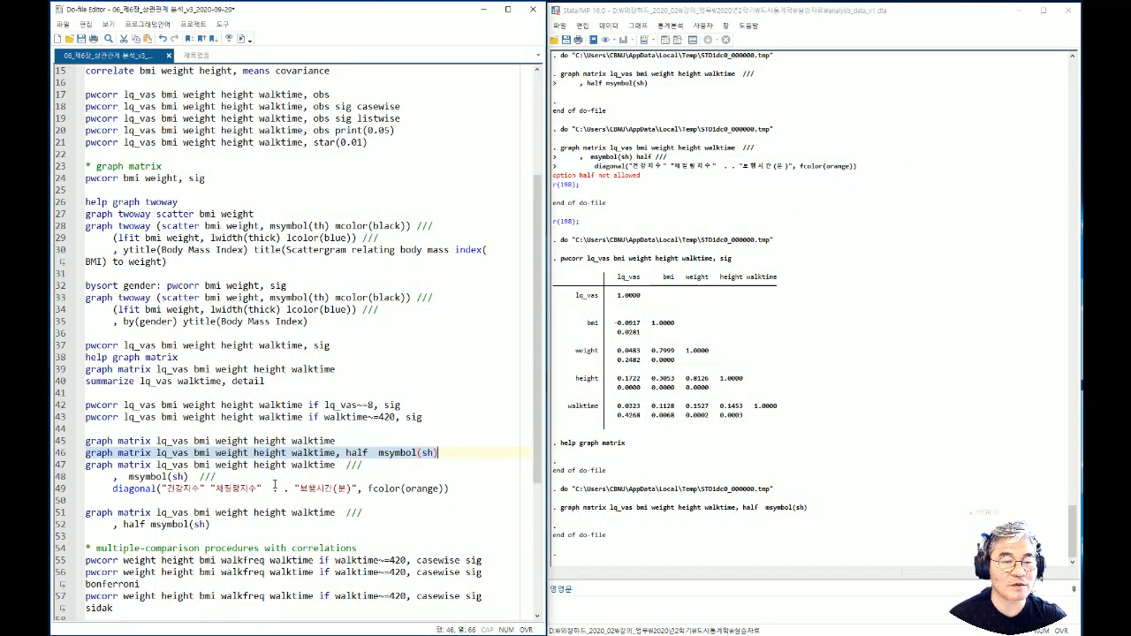
# Step: Review the variables in the first multiple-comparison pwcorr line and run it with walktime~=420, casewise and sig
pyautogui.scroll(-6, 199, 499)
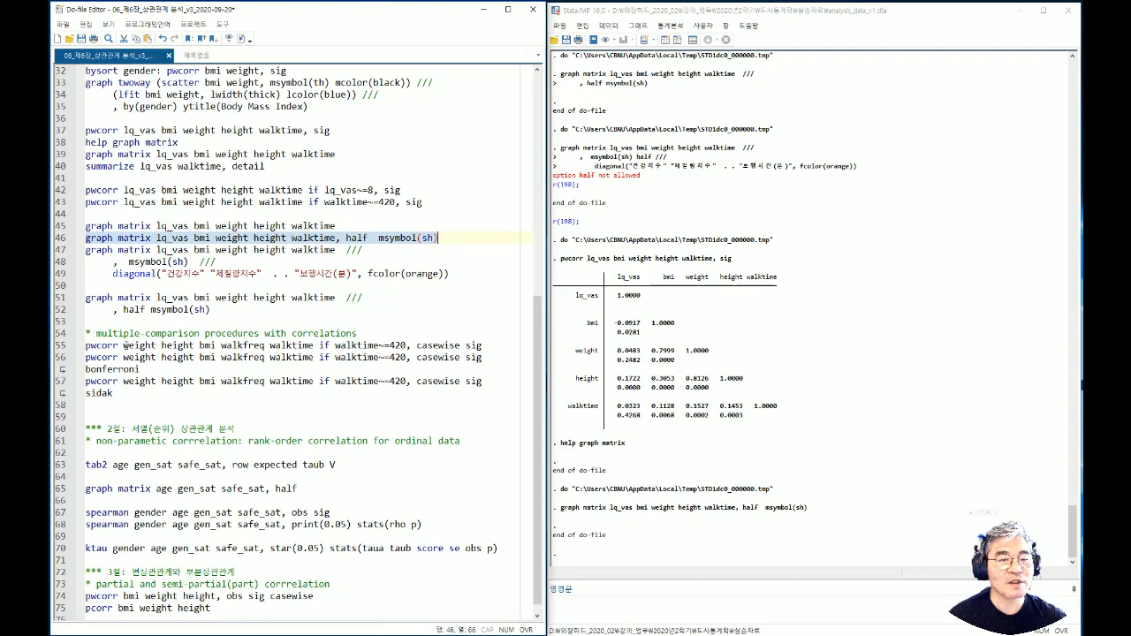
pyautogui.moveTo(125, 345); pyautogui.dragTo(302, 345)
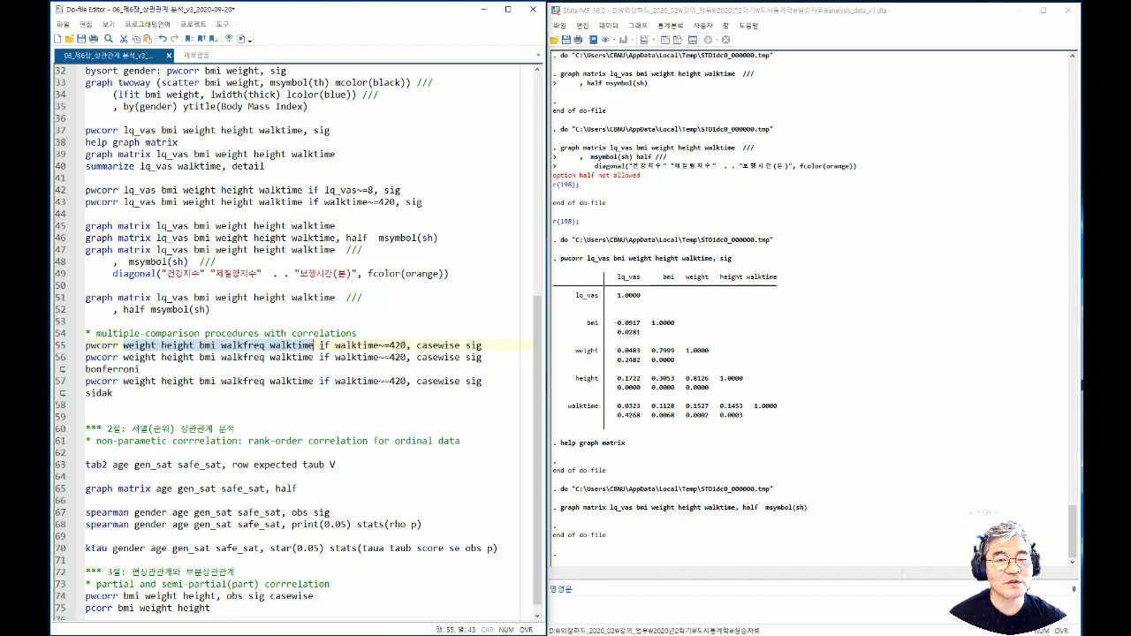
pyautogui.click(320, 346)
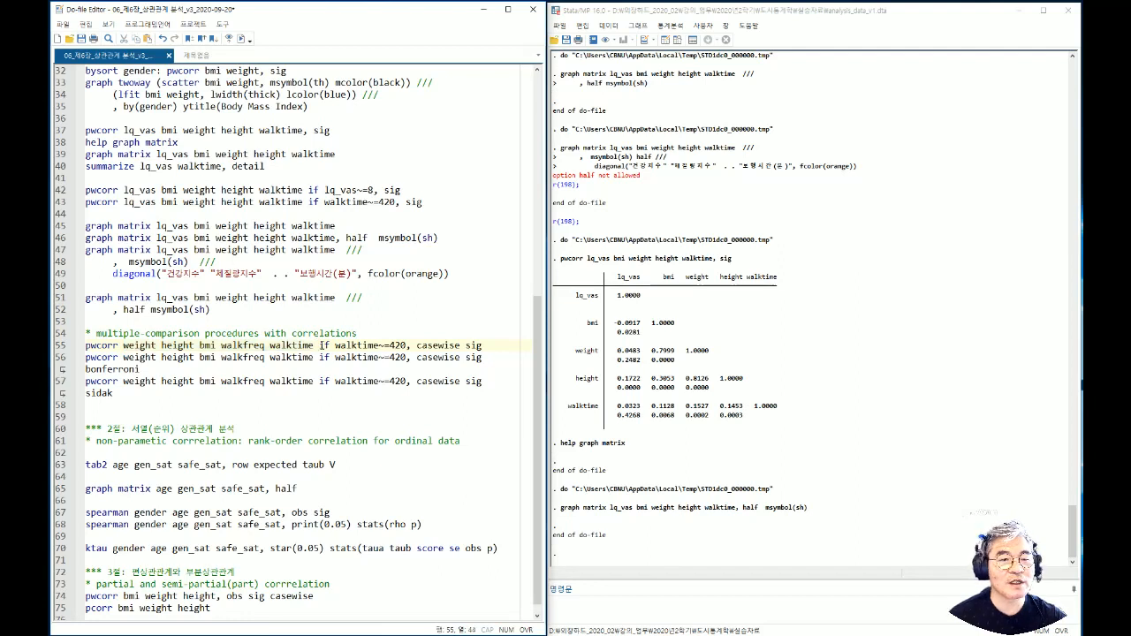
pyautogui.press('Home')
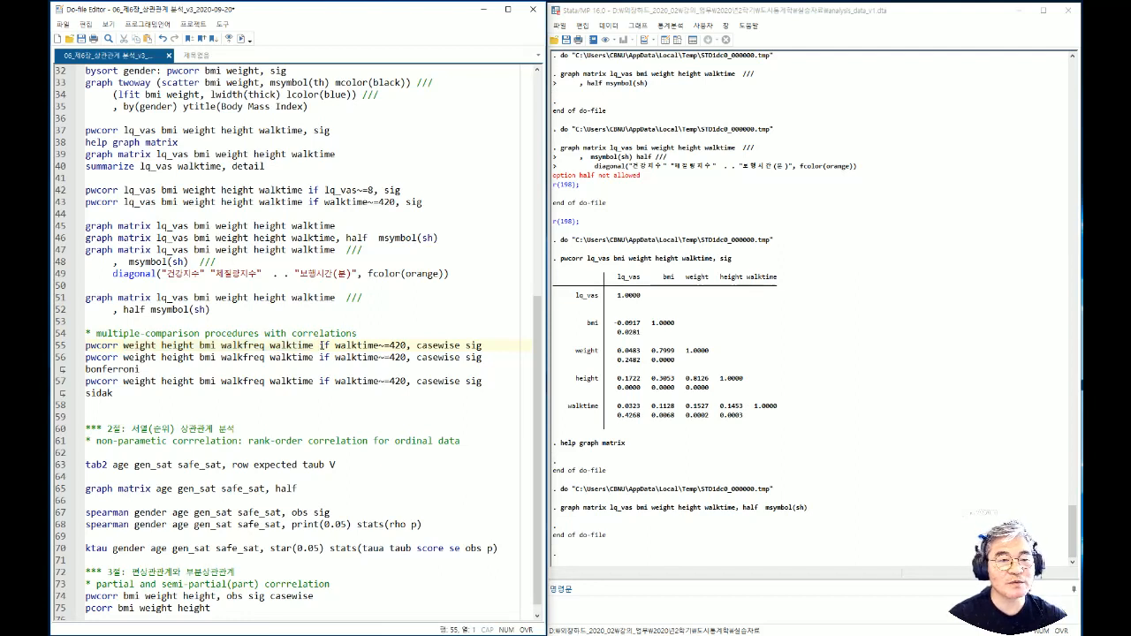
pyautogui.hotkey('shift', 'Down')
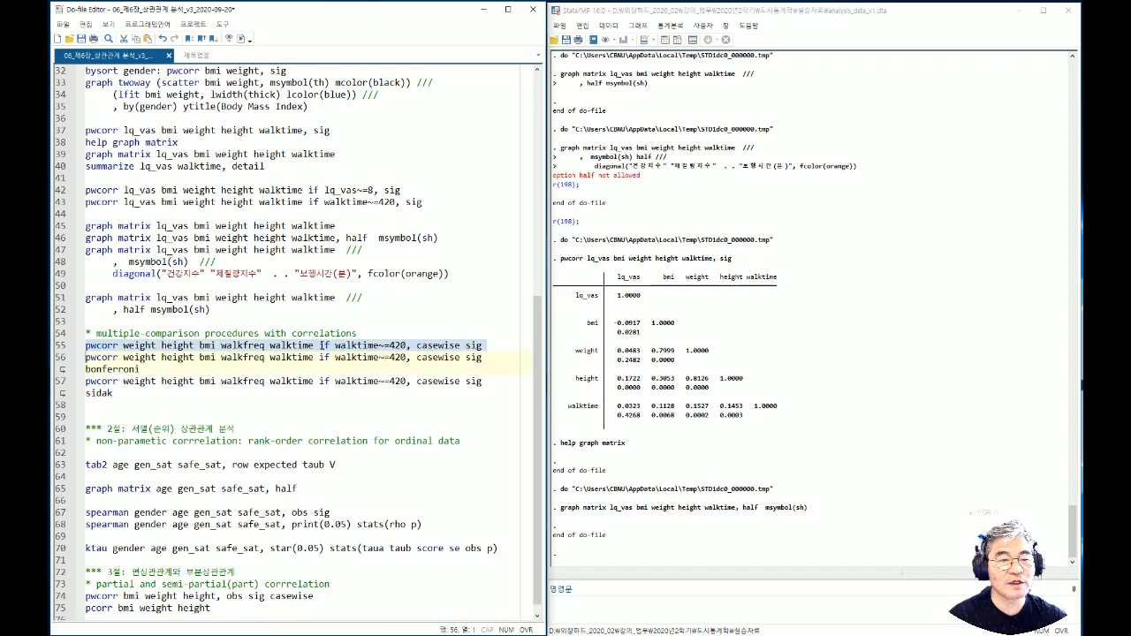
pyautogui.click(241, 40)
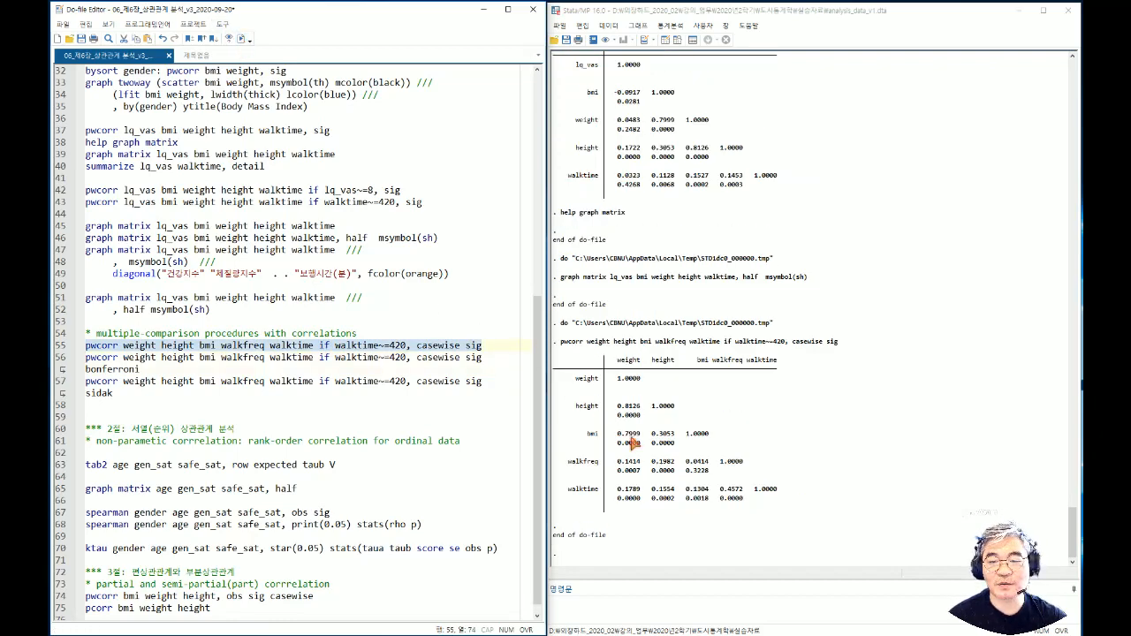
# Step: Run the multiple-comparison pwcorr command with the casewise, sig and bonferroni options
pyautogui.moveTo(141, 369); pyautogui.dragTo(85, 357)
pyautogui.click(240, 40)
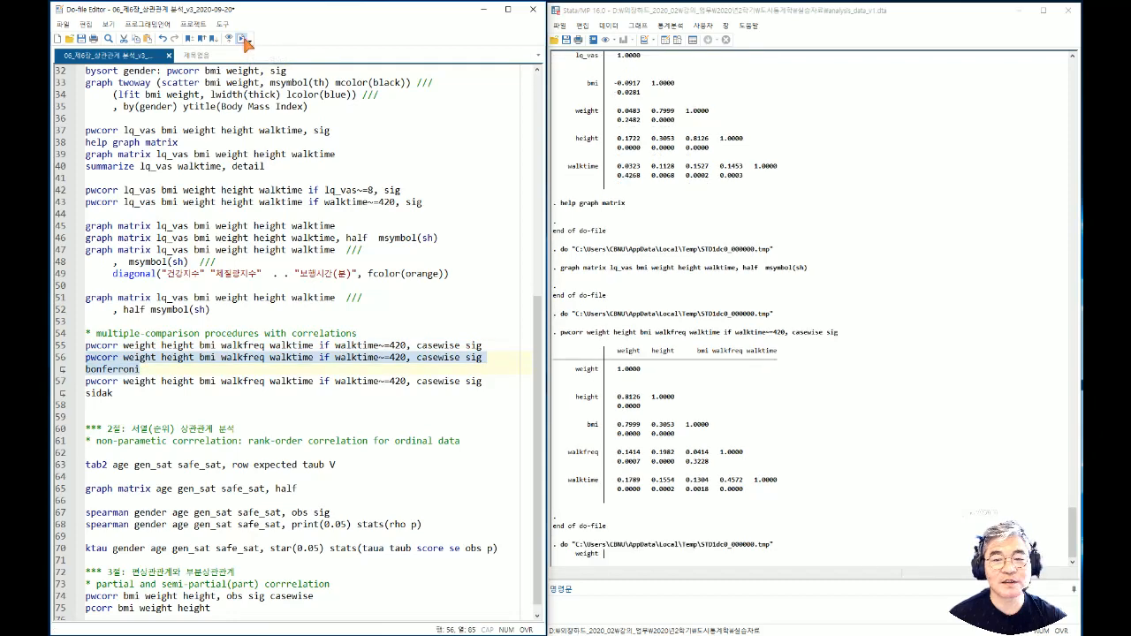
# Step: Run the multiple-comparison pwcorr command with casewise, sig and sidak, and compare the height–walktime significance across the Sidak, Bonferroni and unadjusted tables
pyautogui.moveTo(125, 394); pyautogui.dragTo(95, 381)
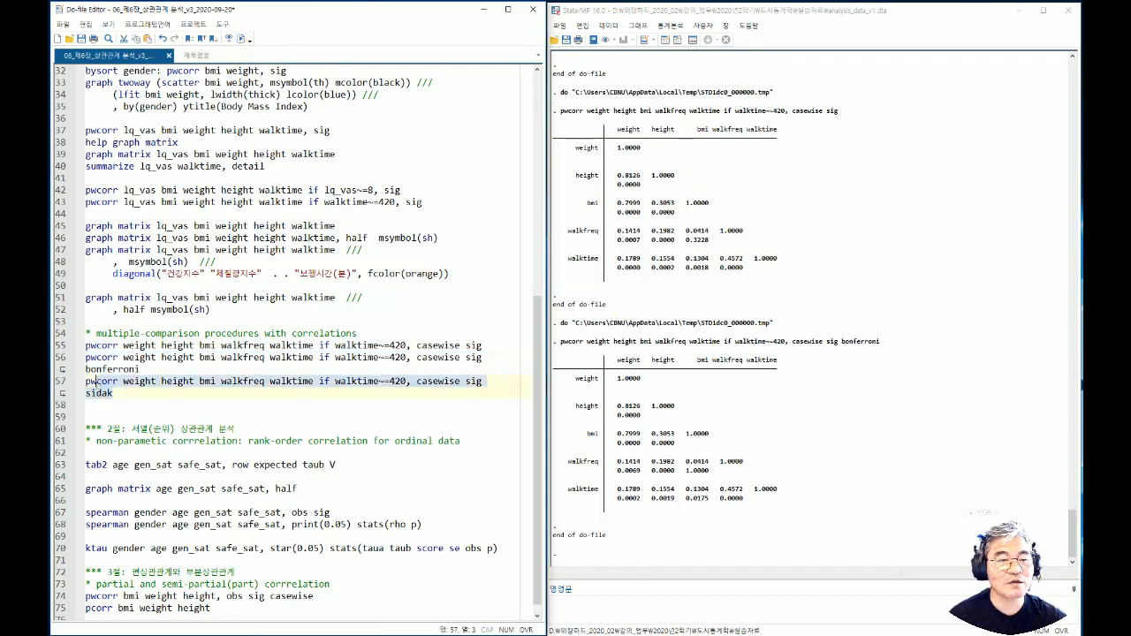
pyautogui.click(241, 39)
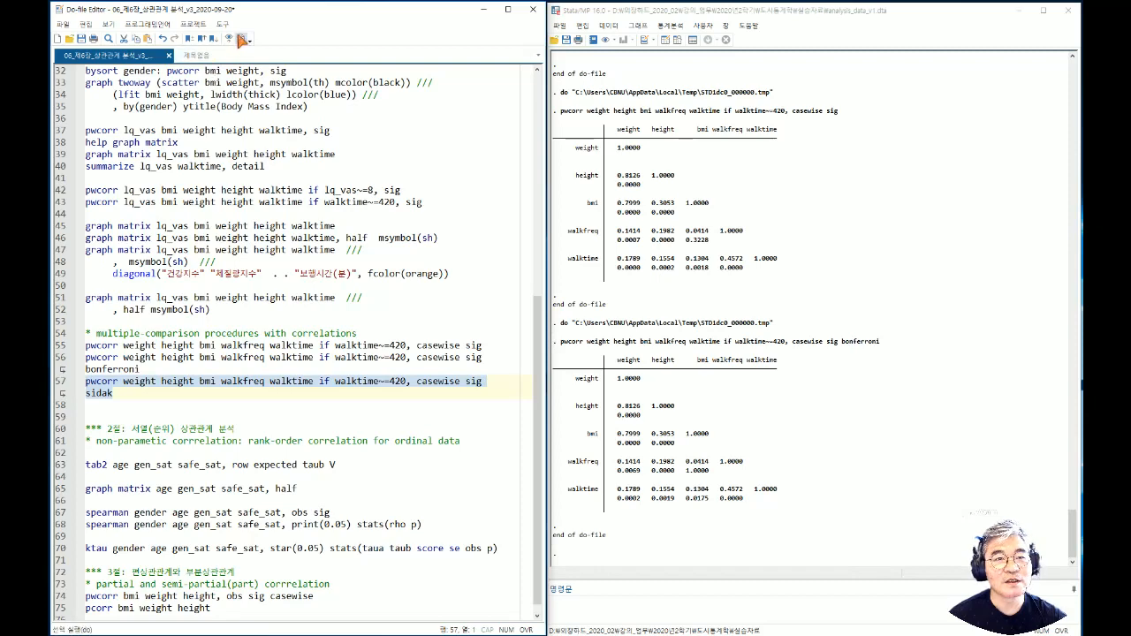
pyautogui.click(655, 502)
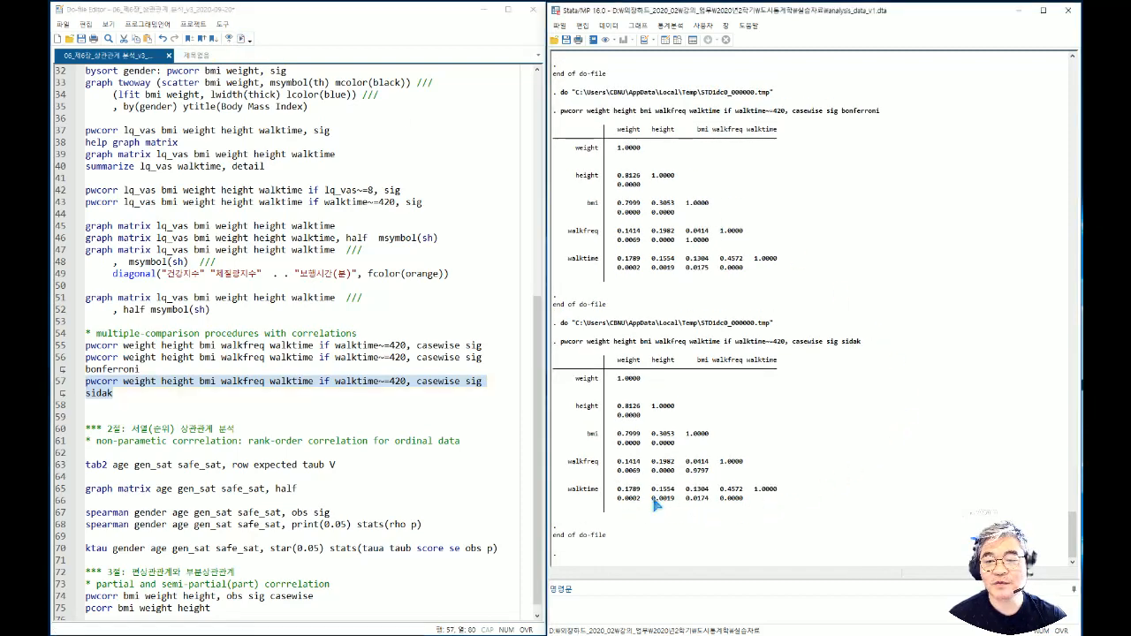
pyautogui.moveTo(655, 502); pyautogui.dragTo(673, 502)
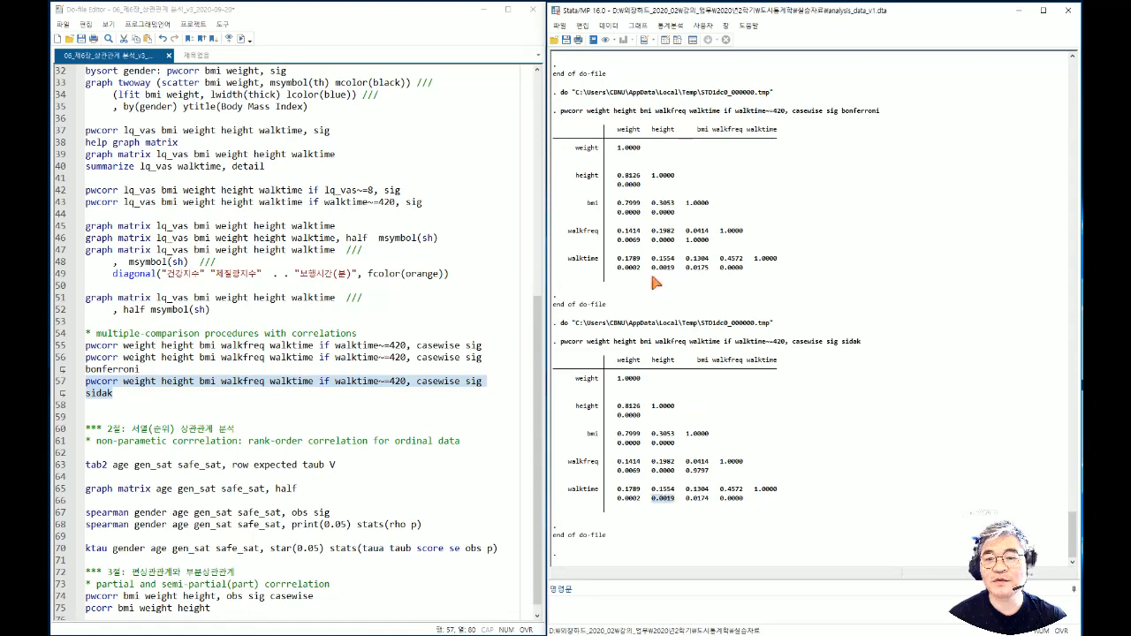
pyautogui.moveTo(651, 267); pyautogui.dragTo(686, 272)
pyautogui.scroll(5, 686, 273)
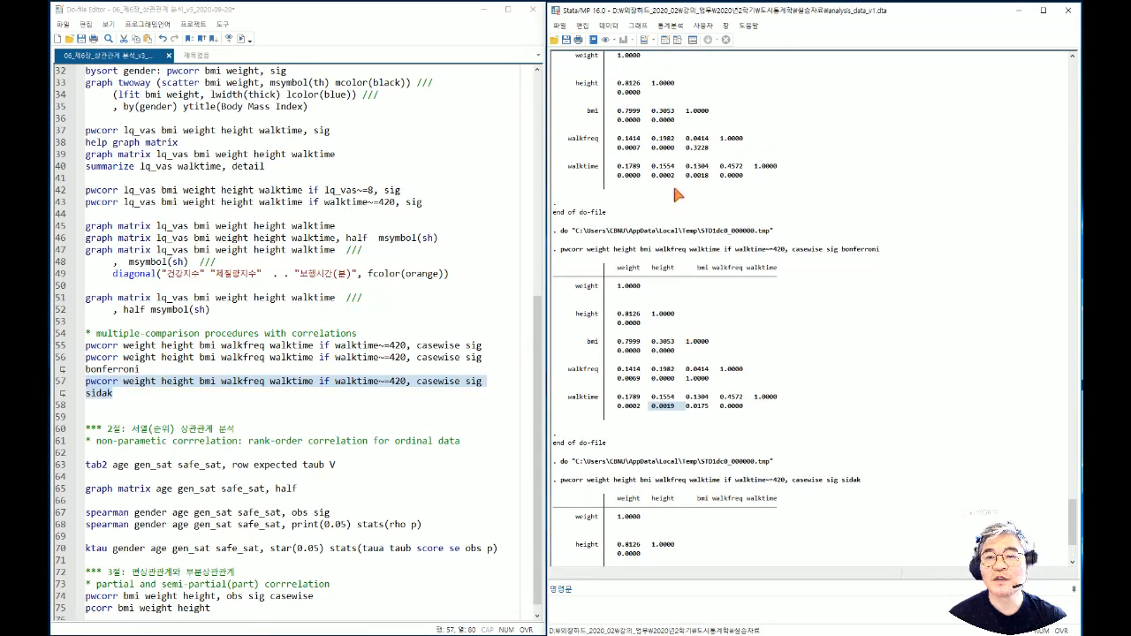
pyautogui.moveTo(652, 175); pyautogui.dragTo(678, 179)
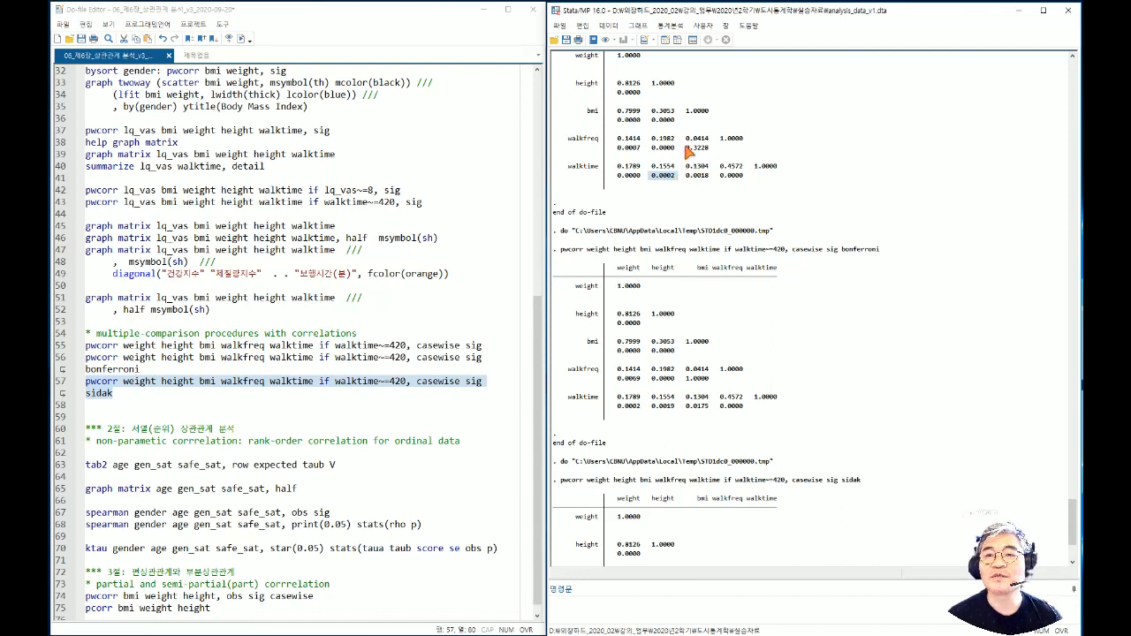
# Step: Compare the significance of the bmi–walkfreq correlation in the unadjusted, Bonferroni and Sidak tables
pyautogui.click(687, 149)
pyautogui.moveTo(688, 150); pyautogui.dragTo(711, 152)
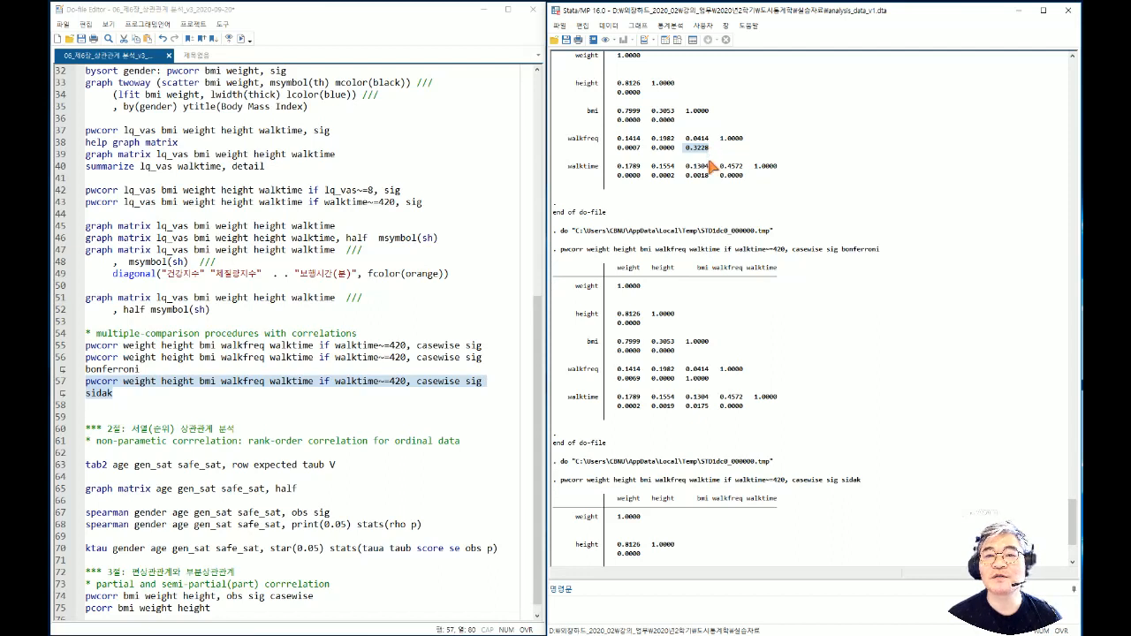
pyautogui.scroll(1, 714, 158)
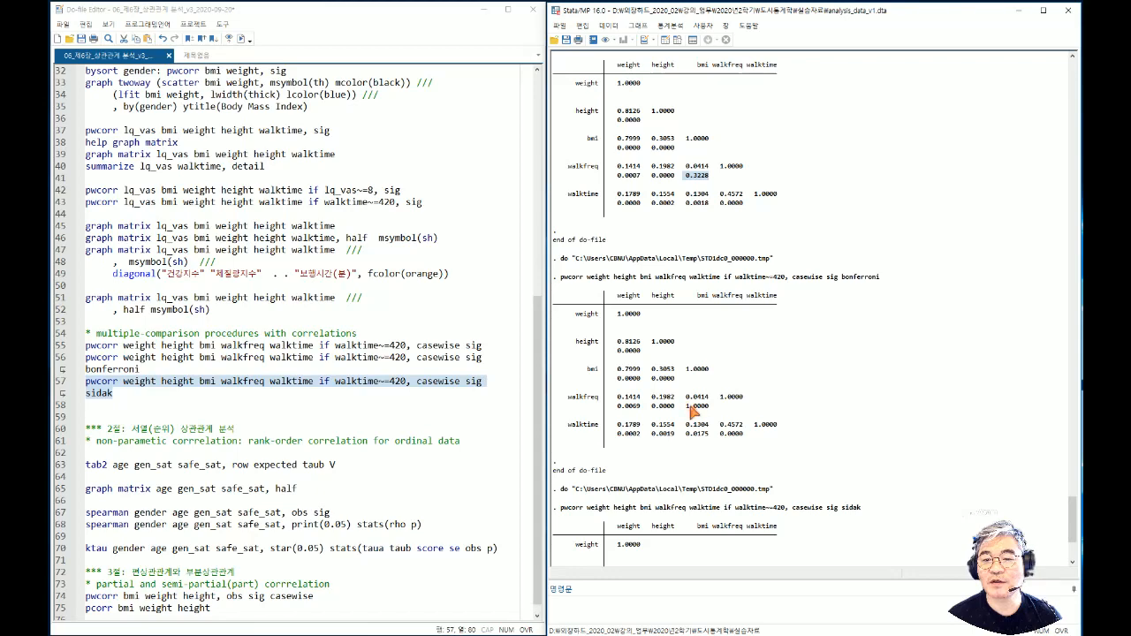
pyautogui.moveTo(688, 409); pyautogui.dragTo(711, 411)
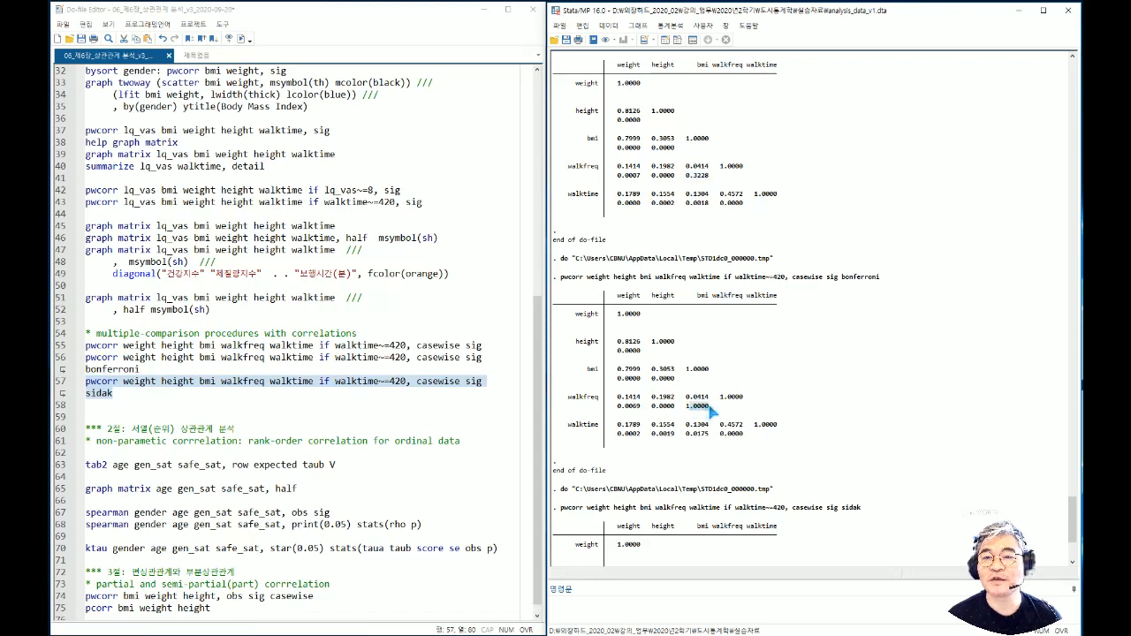
pyautogui.scroll(-6, 667, 451)
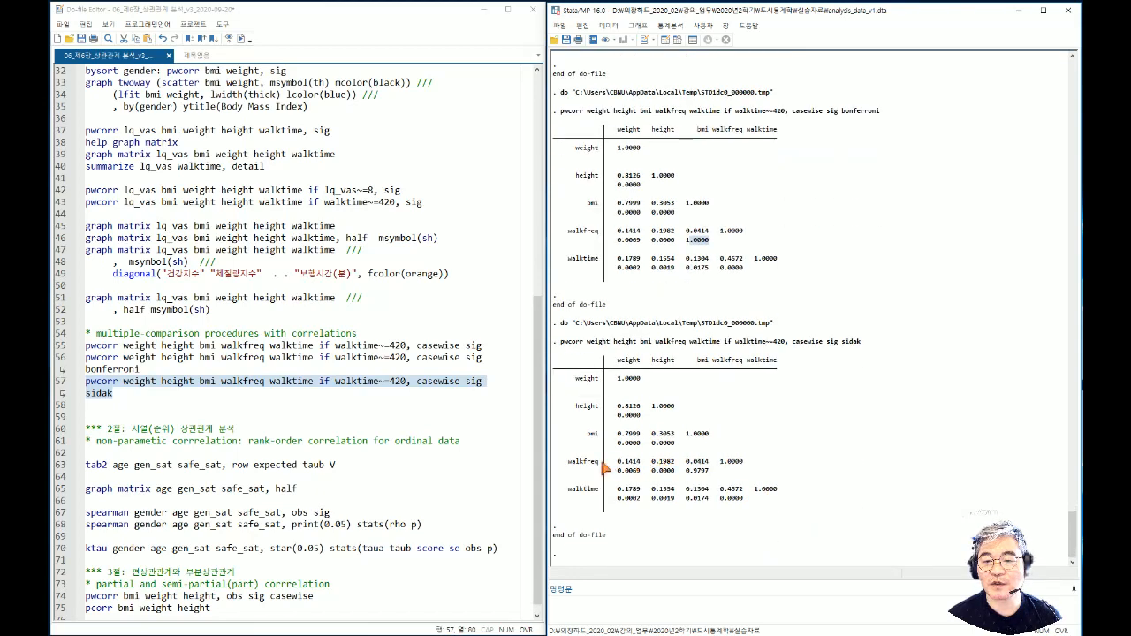
pyautogui.moveTo(687, 470); pyautogui.dragTo(707, 475)
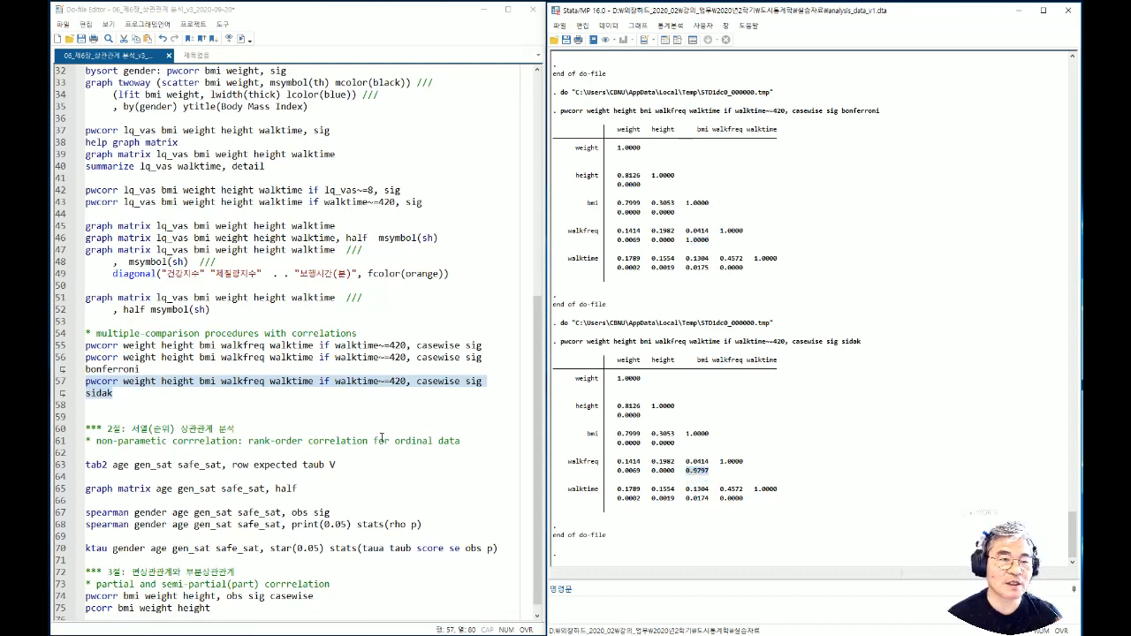
# Step: Go to the rank-order correlation section and run tab2 on age, gen_sat and safe_sat with the row, expected, taub and V options
pyautogui.click(138, 397)
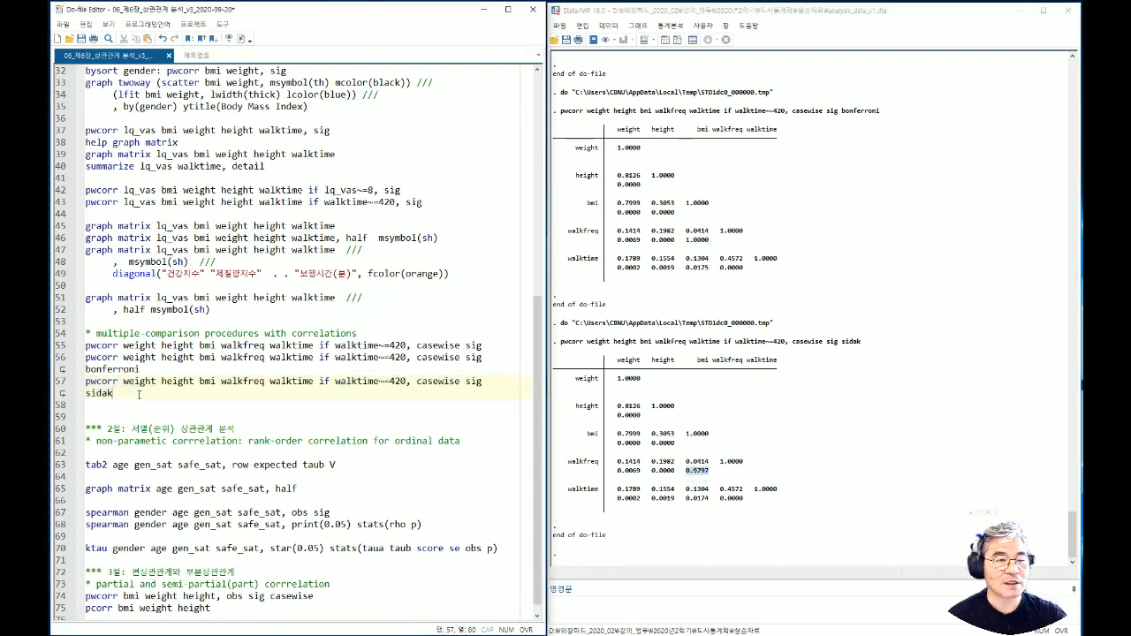
pyautogui.scroll(-1, 138, 395)
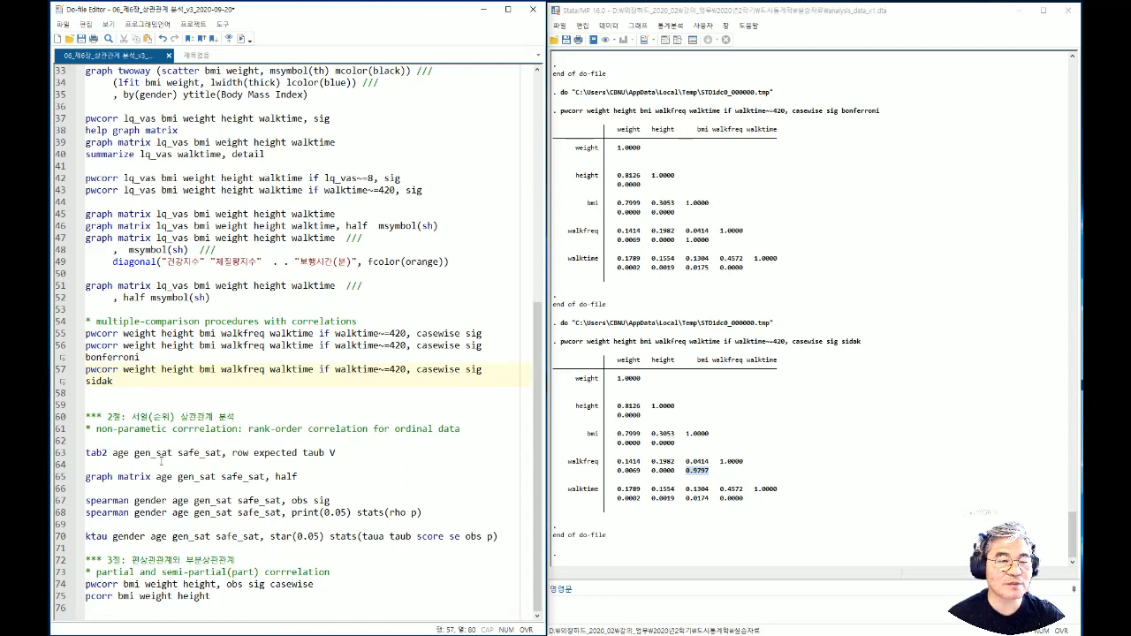
pyautogui.moveTo(133, 416); pyautogui.dragTo(236, 416)
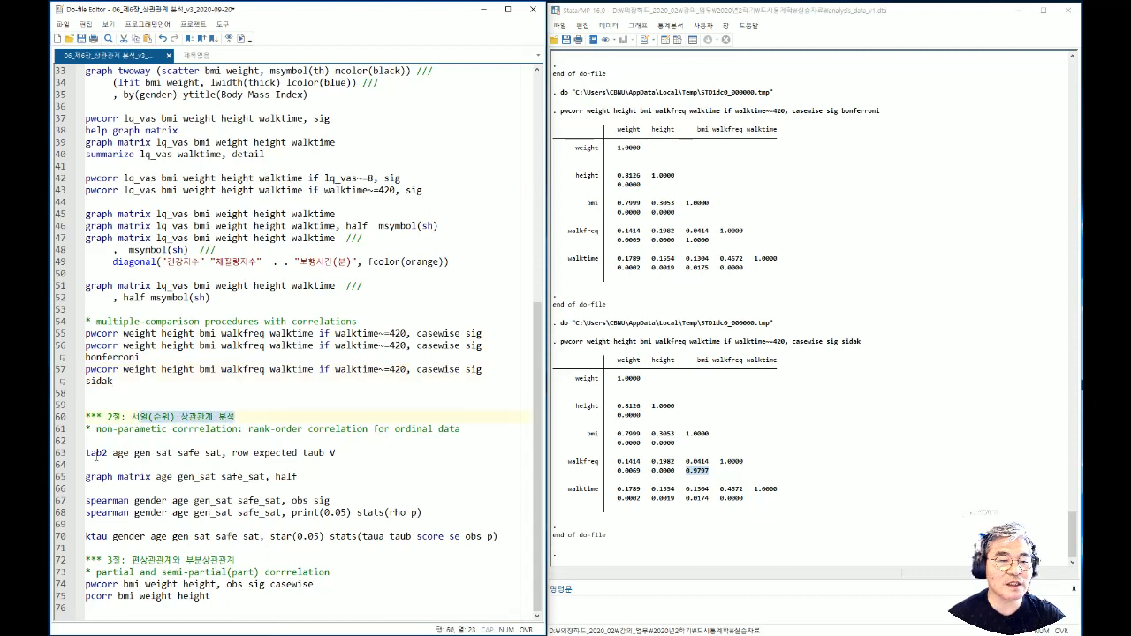
pyautogui.moveTo(86, 452); pyautogui.dragTo(358, 451)
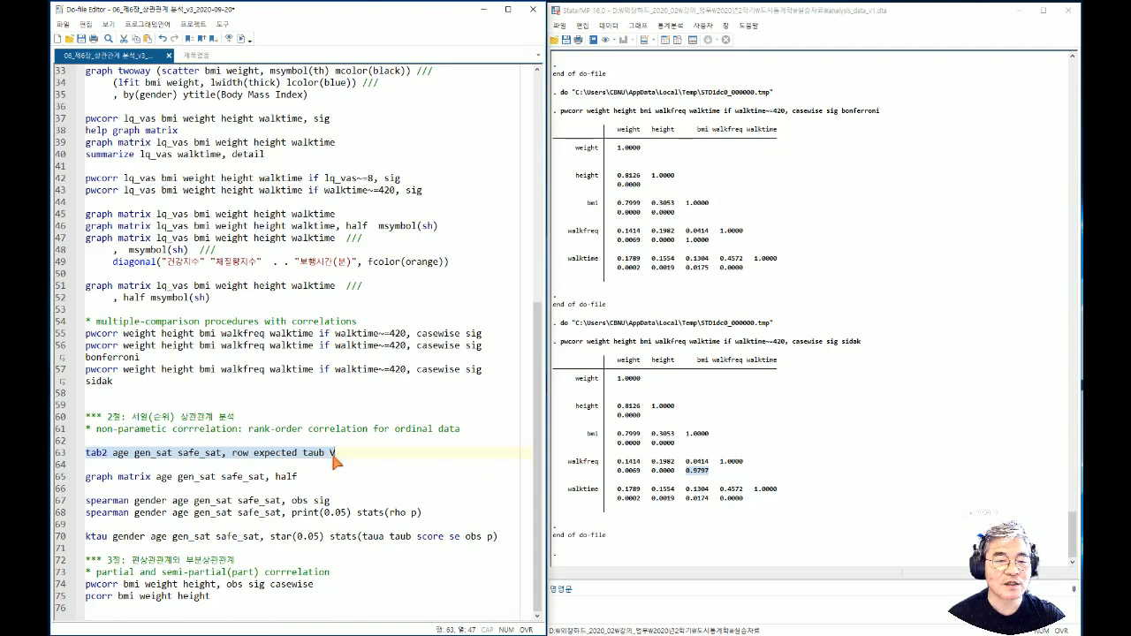
pyautogui.click(242, 40)
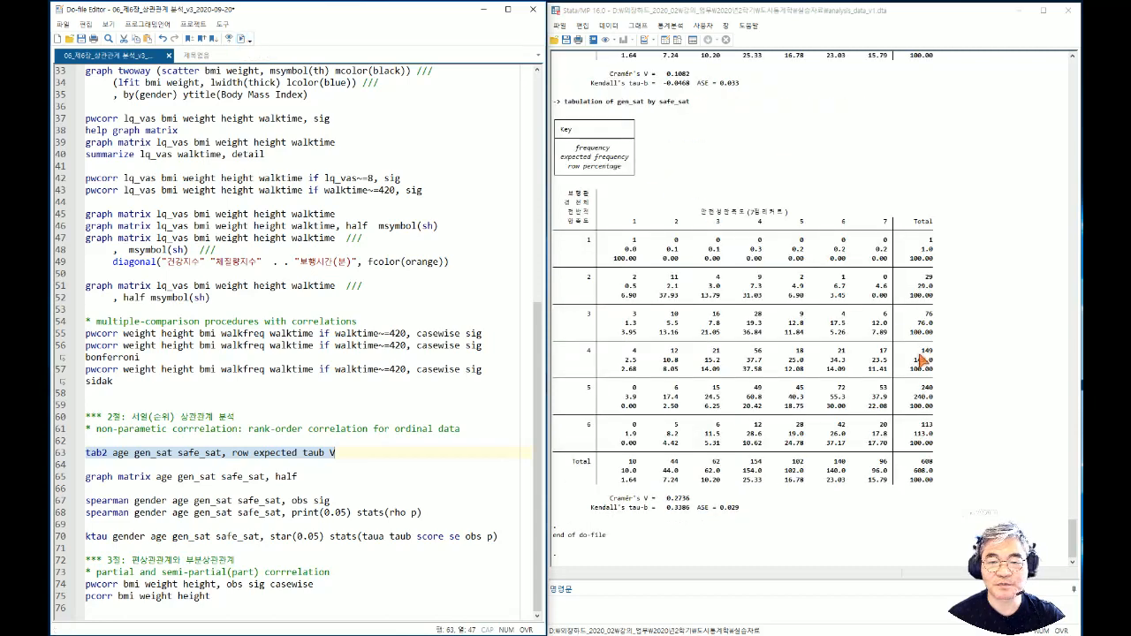
# Step: Examine Cramér's V, Kendall's tau-b and its ASE for the gen_sat by safe_sat table
pyautogui.moveTo(610, 497); pyautogui.dragTo(691, 499)
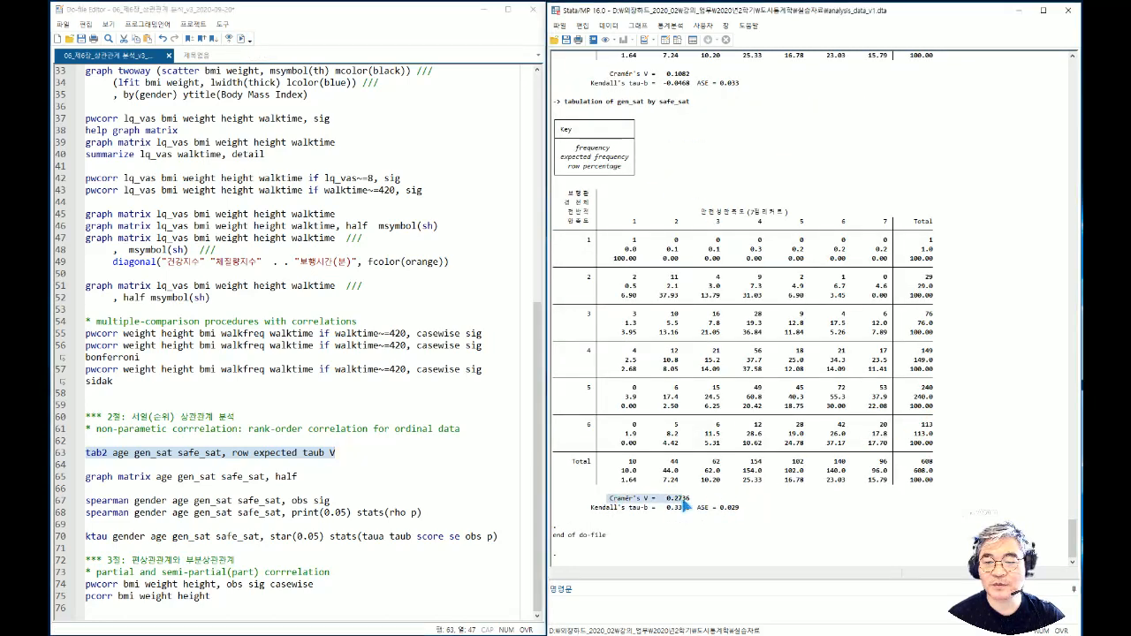
pyautogui.moveTo(594, 510); pyautogui.dragTo(714, 508)
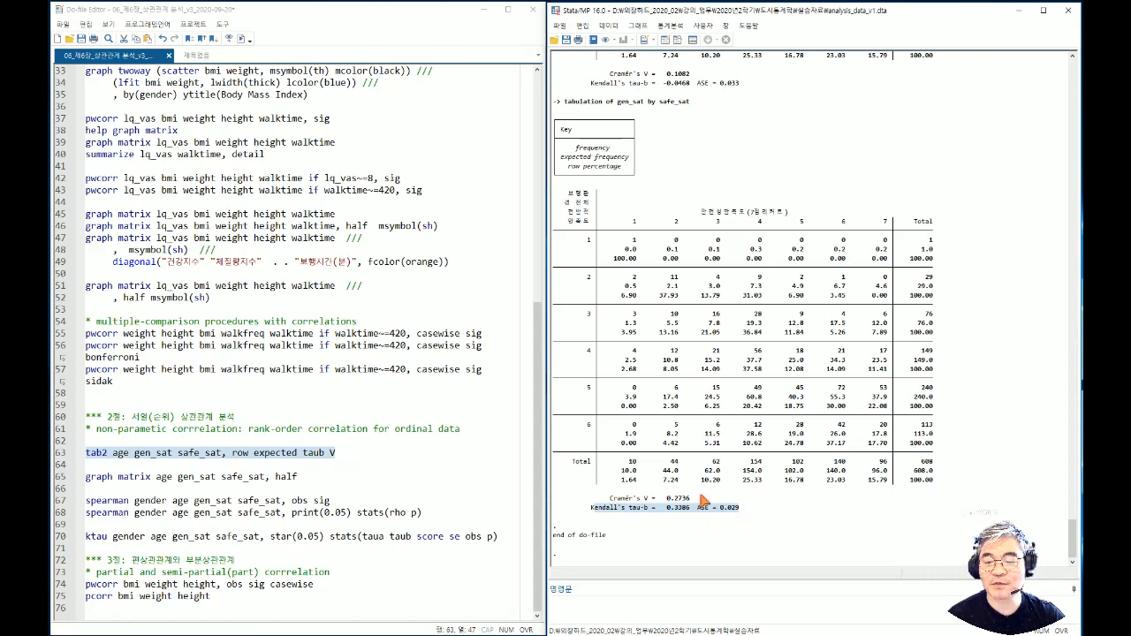
pyautogui.moveTo(707, 500); pyautogui.dragTo(740, 518)
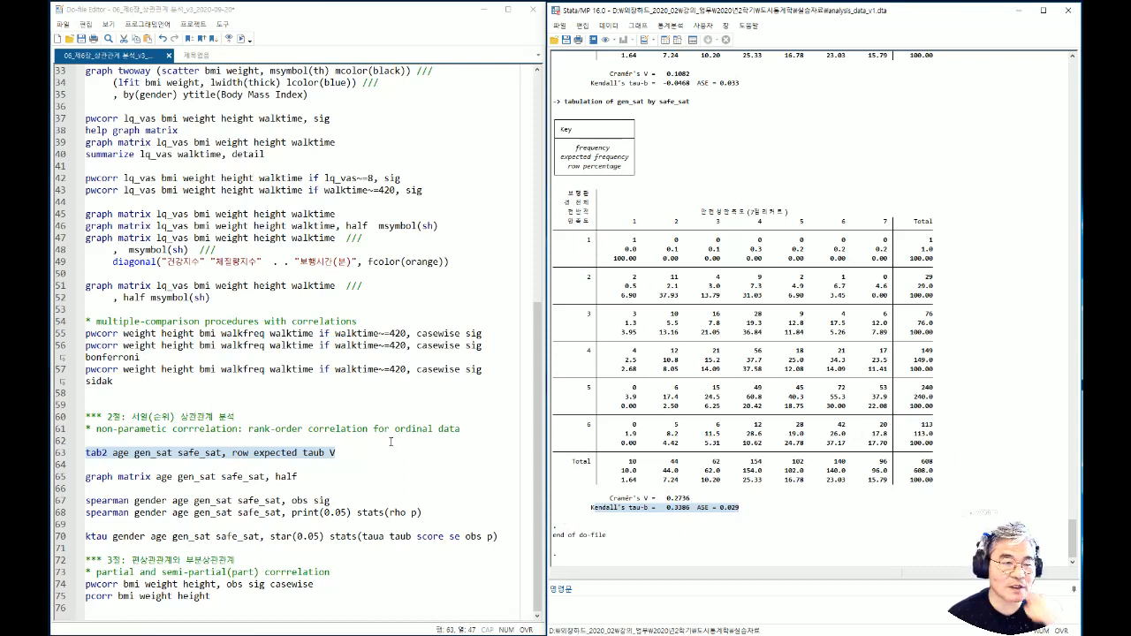
# Step: Run the graph matrix command for age, gen_sat and safe_sat with the half option, and close the graph
pyautogui.click(328, 475)
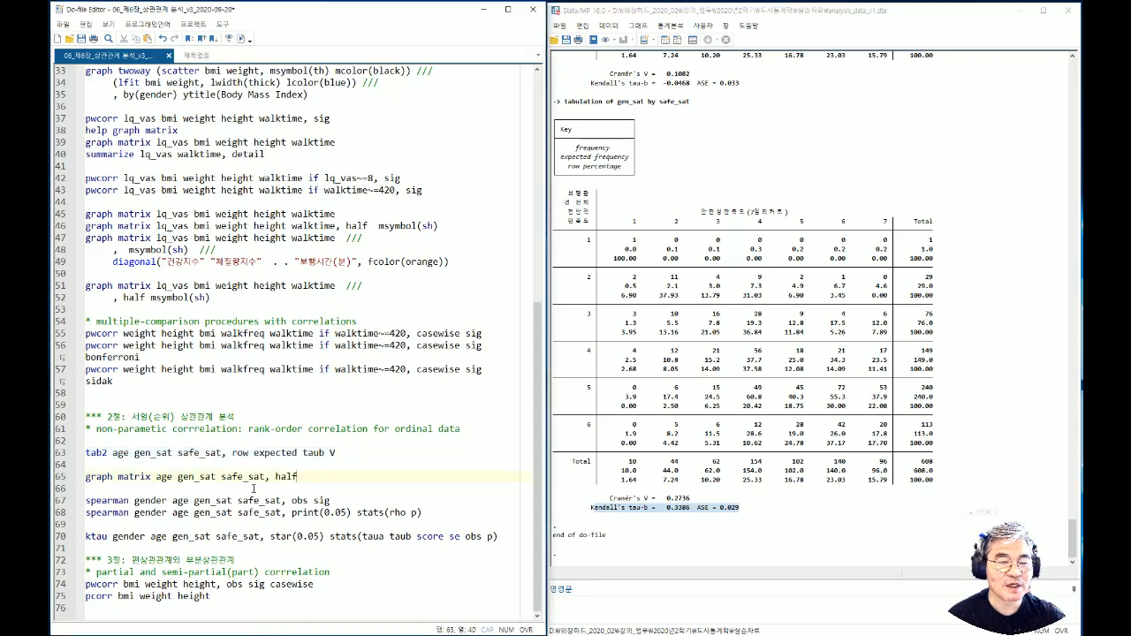
pyautogui.moveTo(156, 477); pyautogui.dragTo(216, 476)
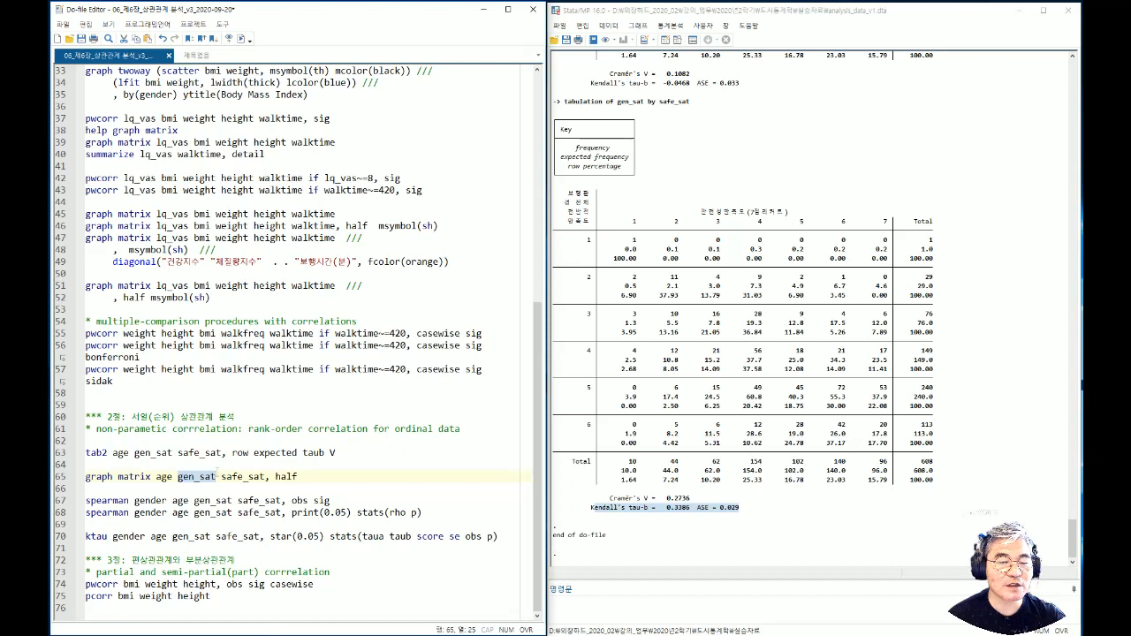
pyautogui.moveTo(221, 477); pyautogui.dragTo(85, 476)
pyautogui.click(286, 477)
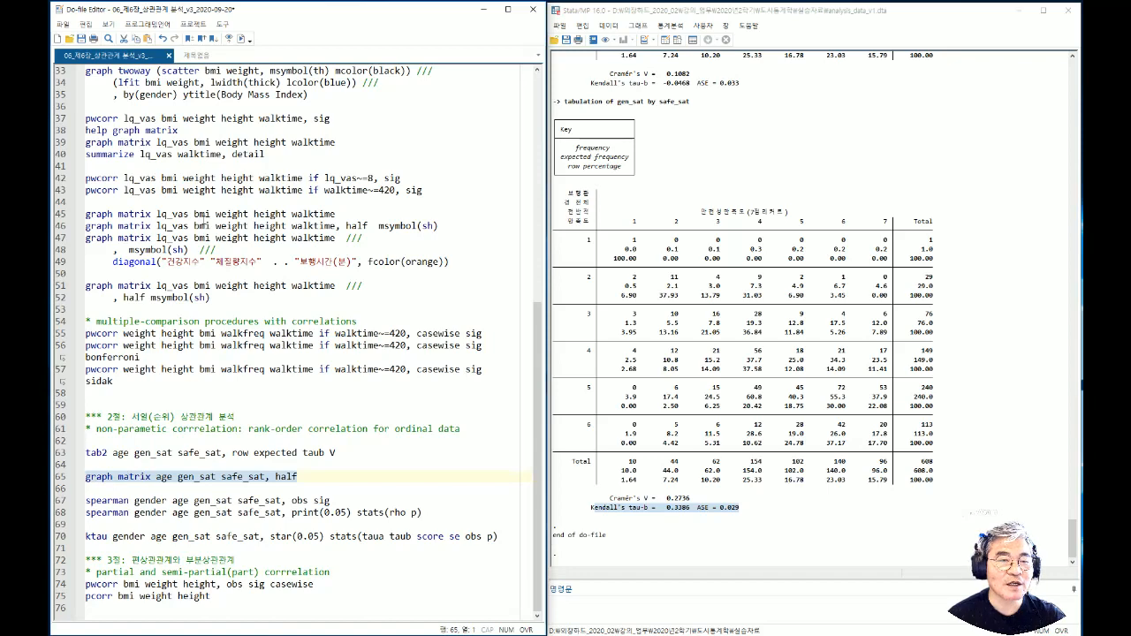
pyautogui.click(239, 40)
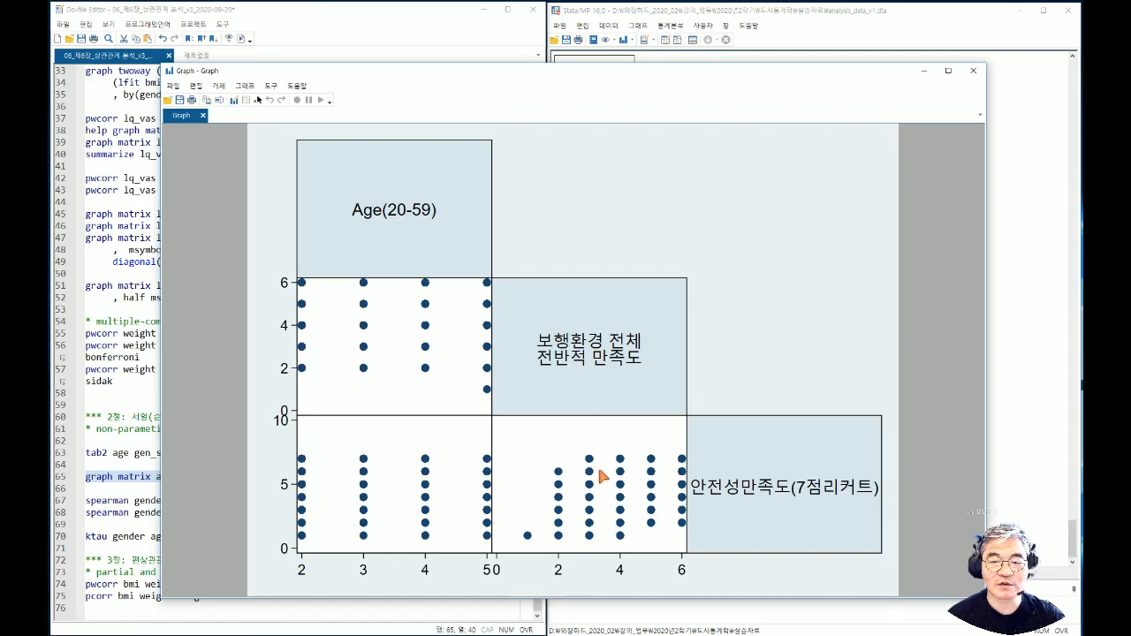
pyautogui.click(974, 75)
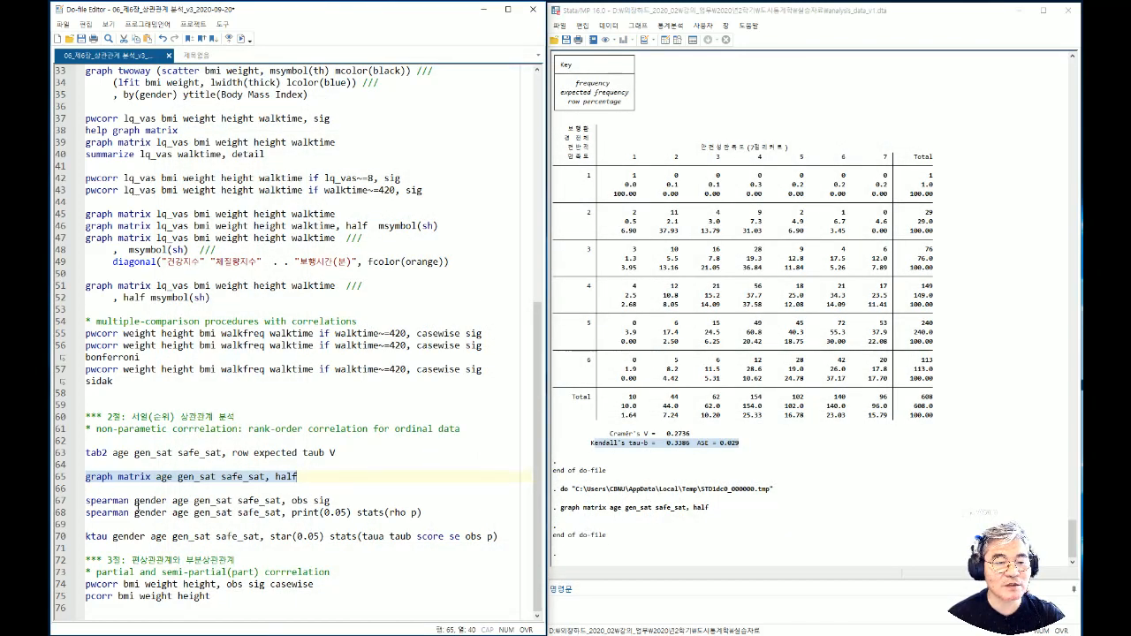
# Step: Try to run the spearman command on gender, age, gen_sat and safe_sat with the obs and sig options
pyautogui.moveTo(292, 500); pyautogui.dragTo(85, 489)
pyautogui.click(243, 40)
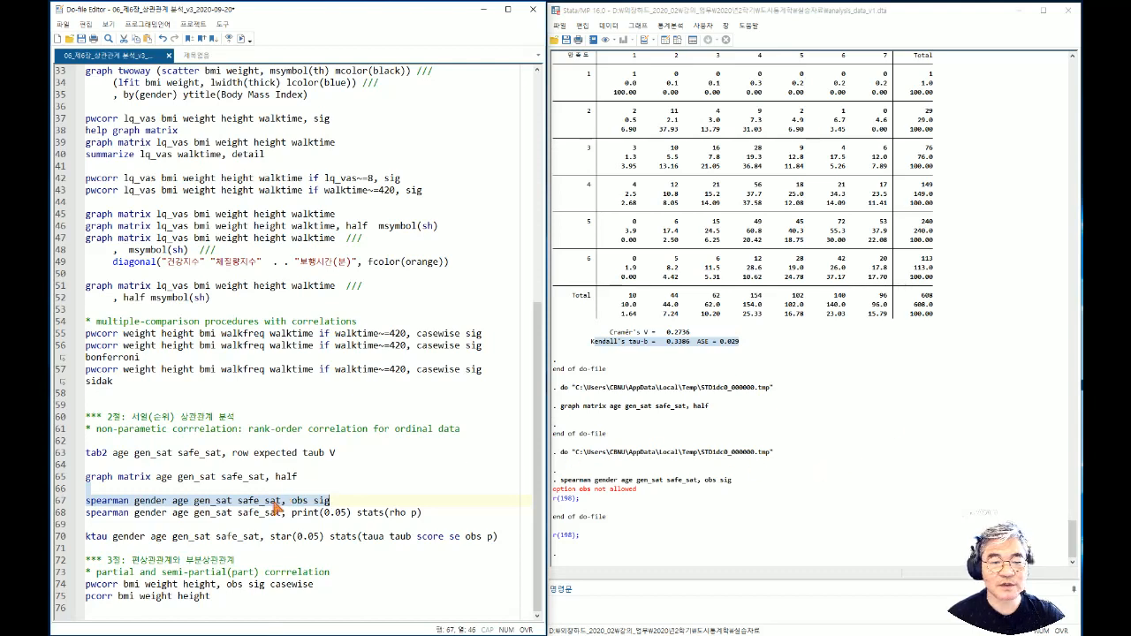
# Step: Add a help spearman line above the first spearman command, run it to view the syntax help, and close the help viewer
pyautogui.click(163, 492)
pyautogui.press('Return')
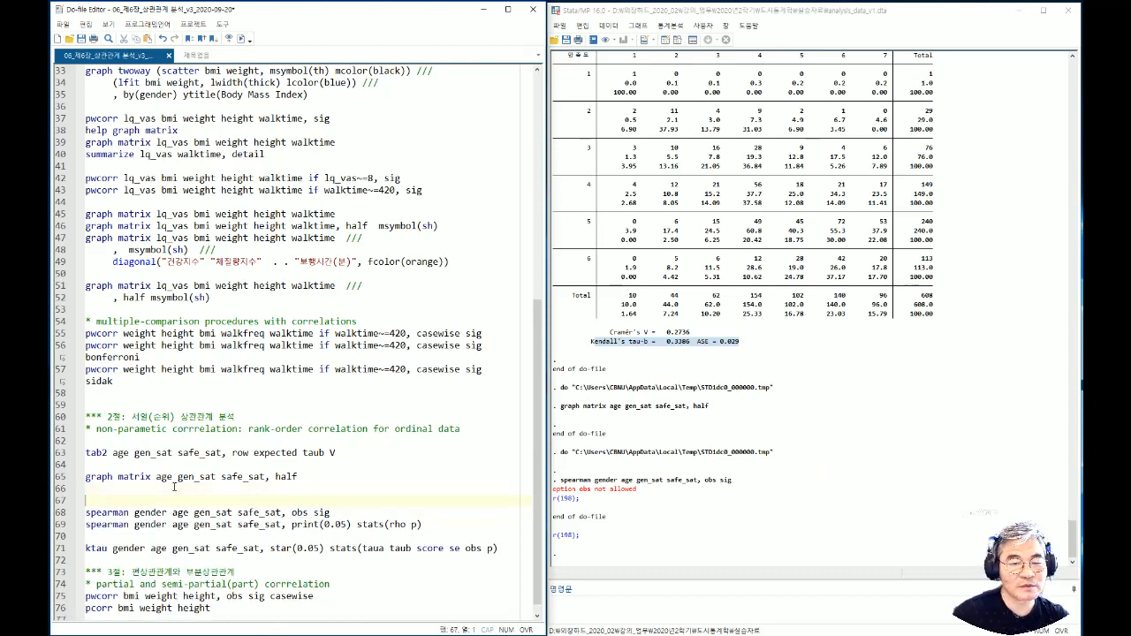
pyautogui.write('help s')
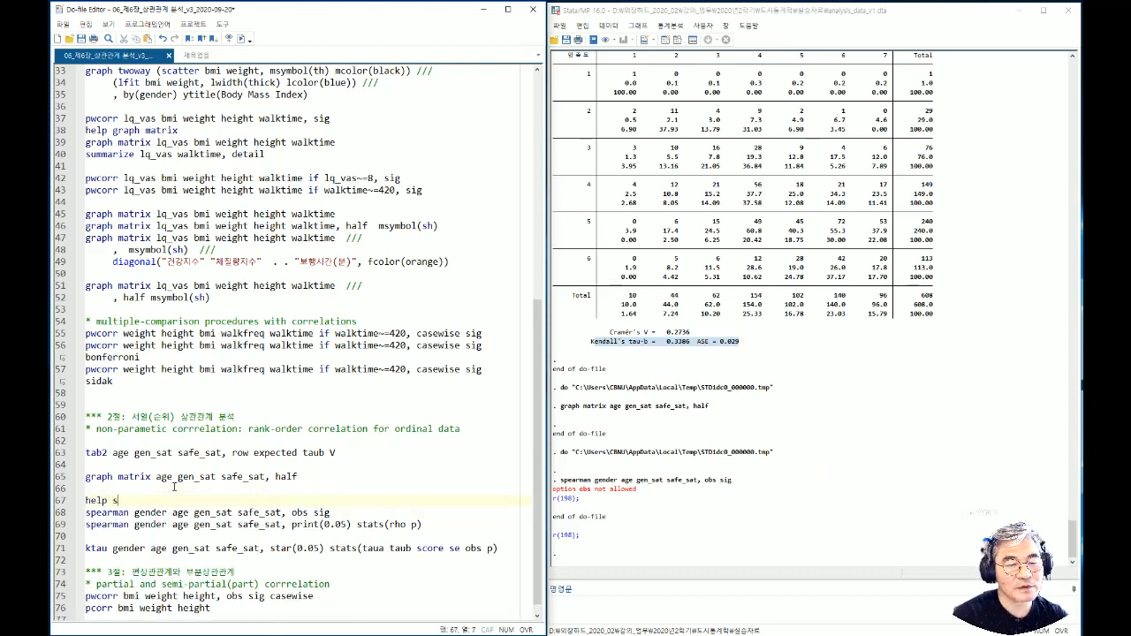
pyautogui.write('pearman')
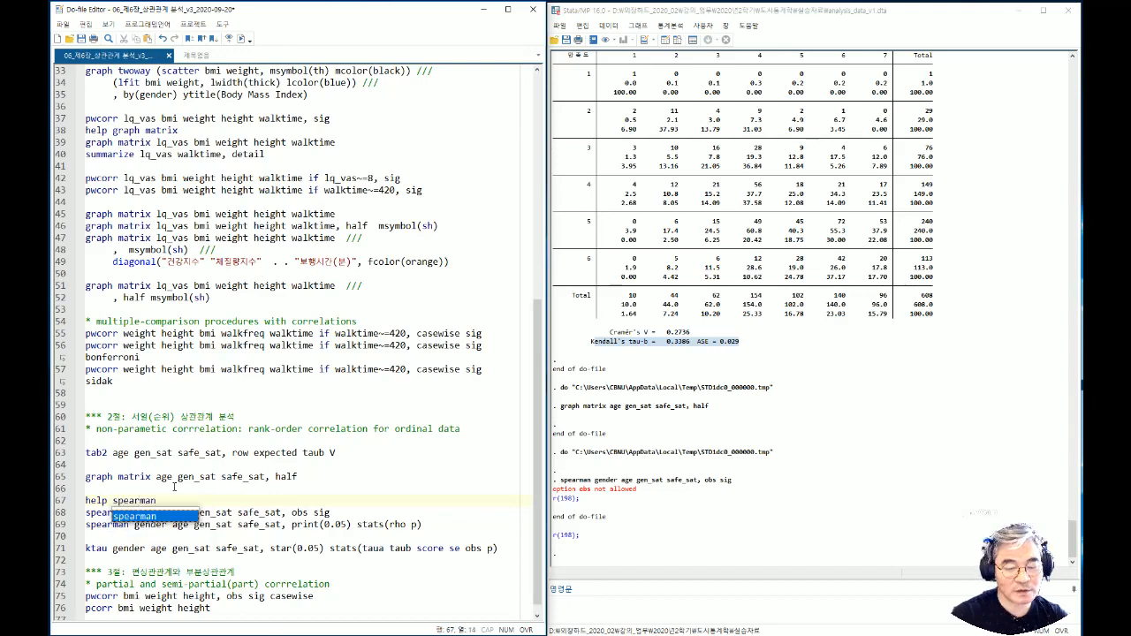
pyautogui.hotkey('shift', 'Home')
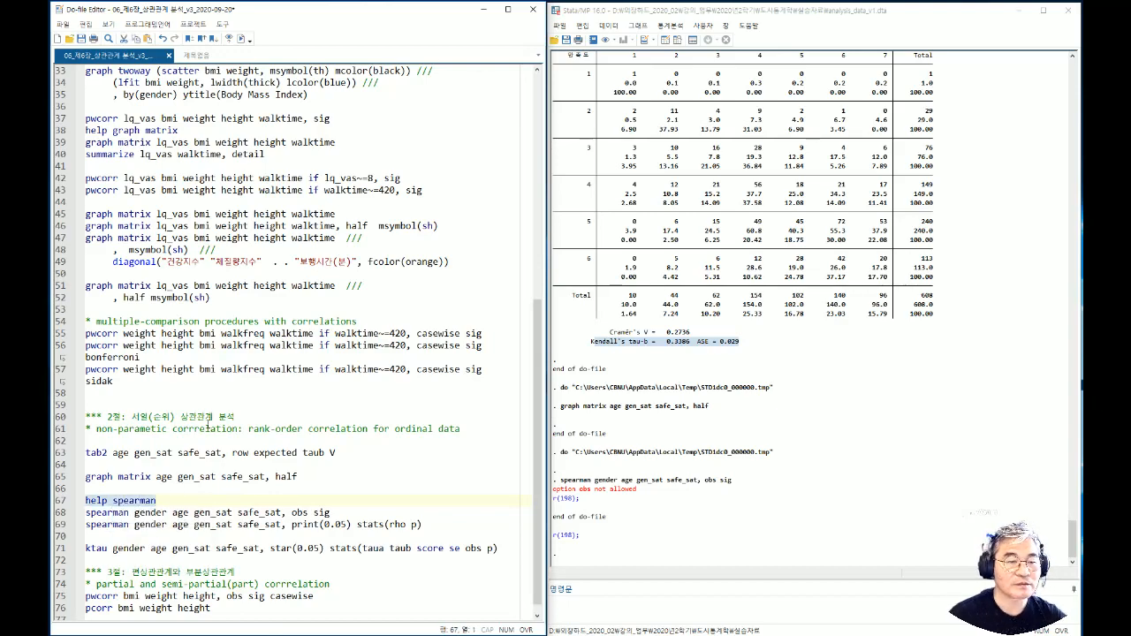
pyautogui.click(241, 39)
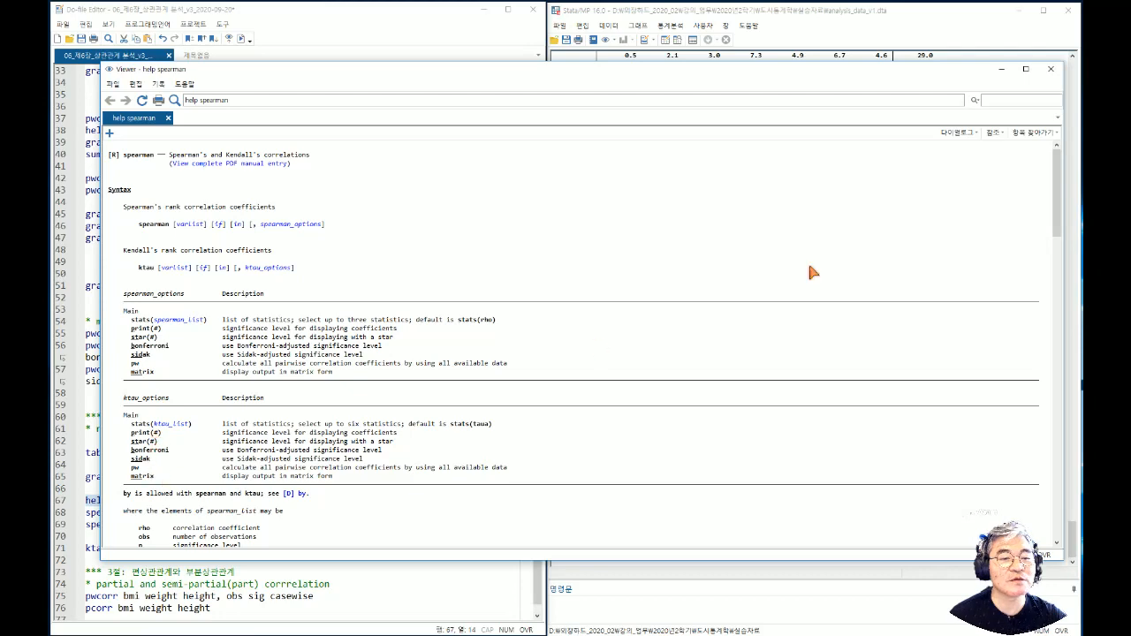
pyautogui.click(1051, 70)
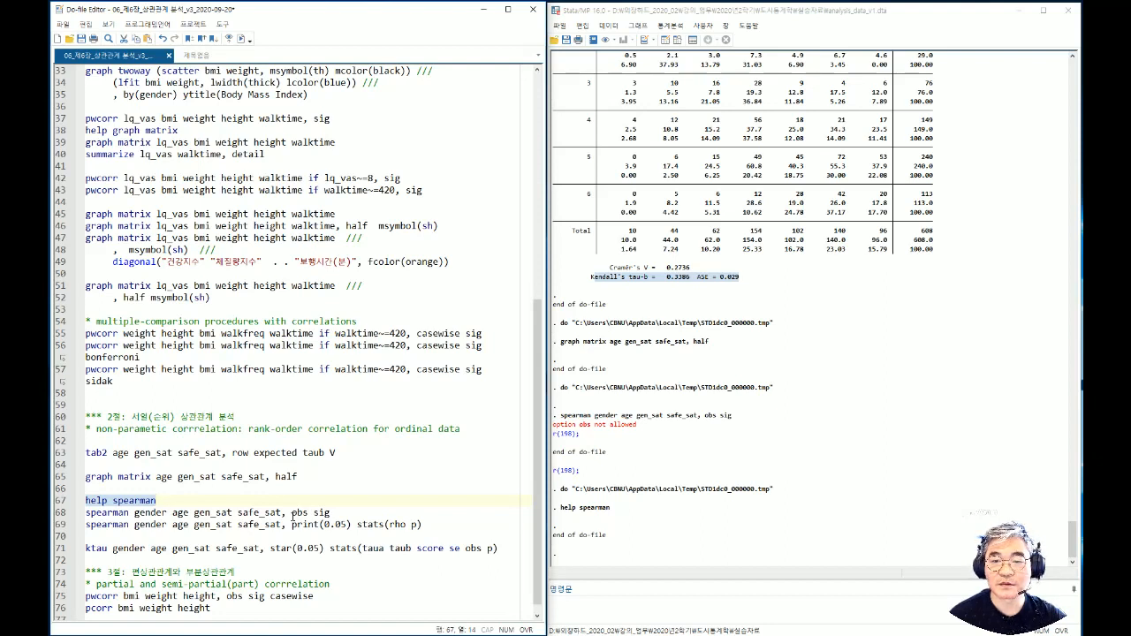
# Step: Remove the obs option from the first spearman command and run the help spearman line again to check the allowed options
pyautogui.doubleClick(295, 513)
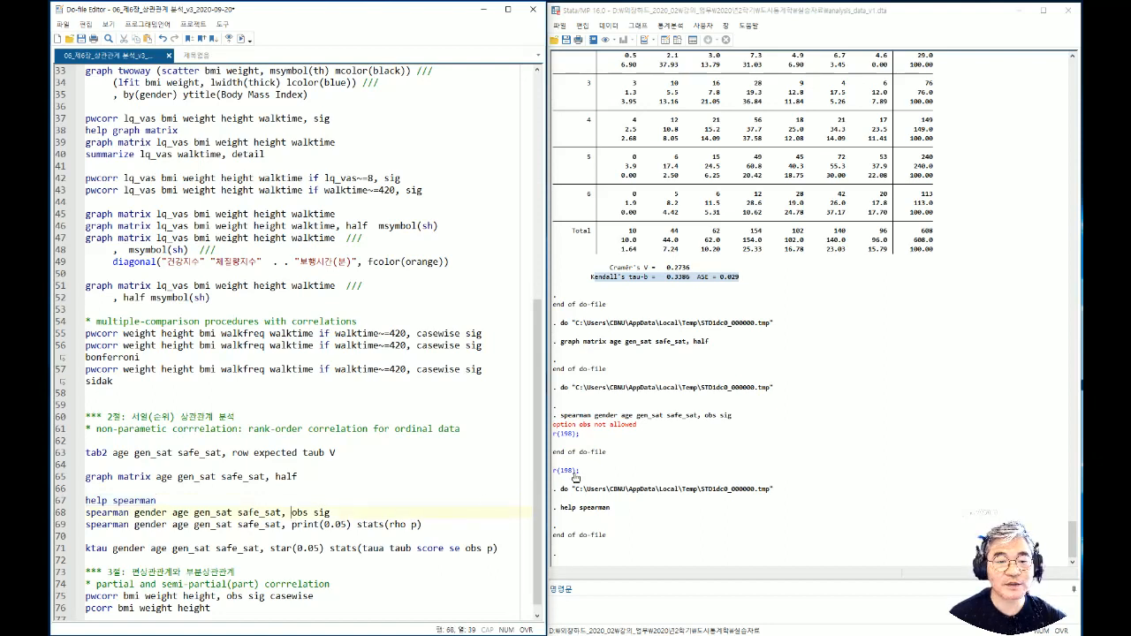
pyautogui.press('Delete')
pyautogui.press('Up')
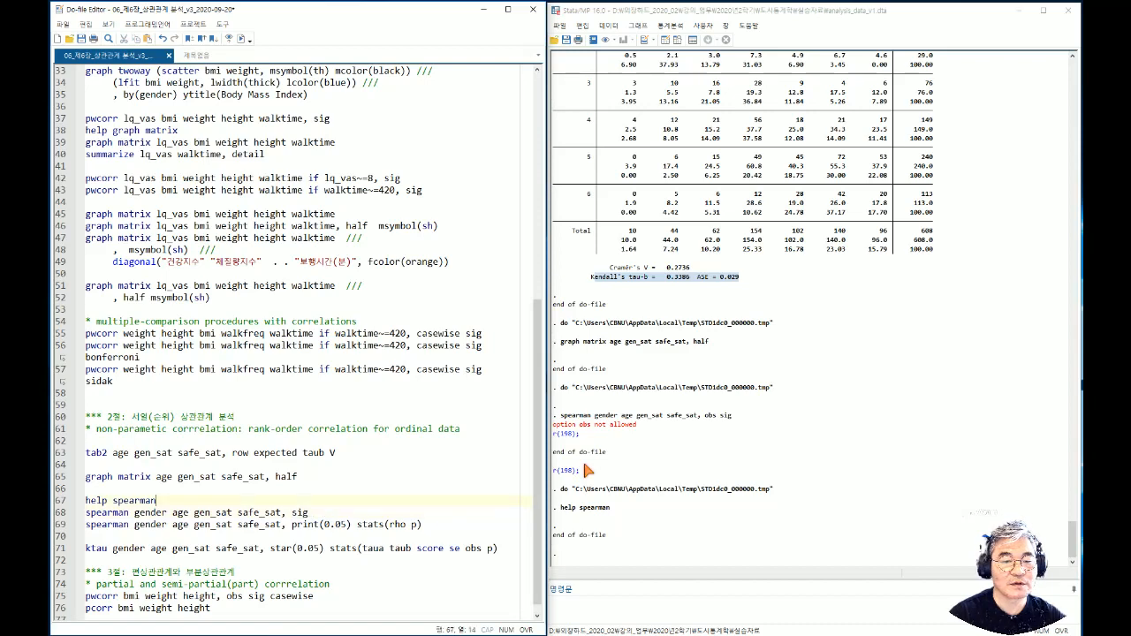
pyautogui.hotkey('shift', 'Home')
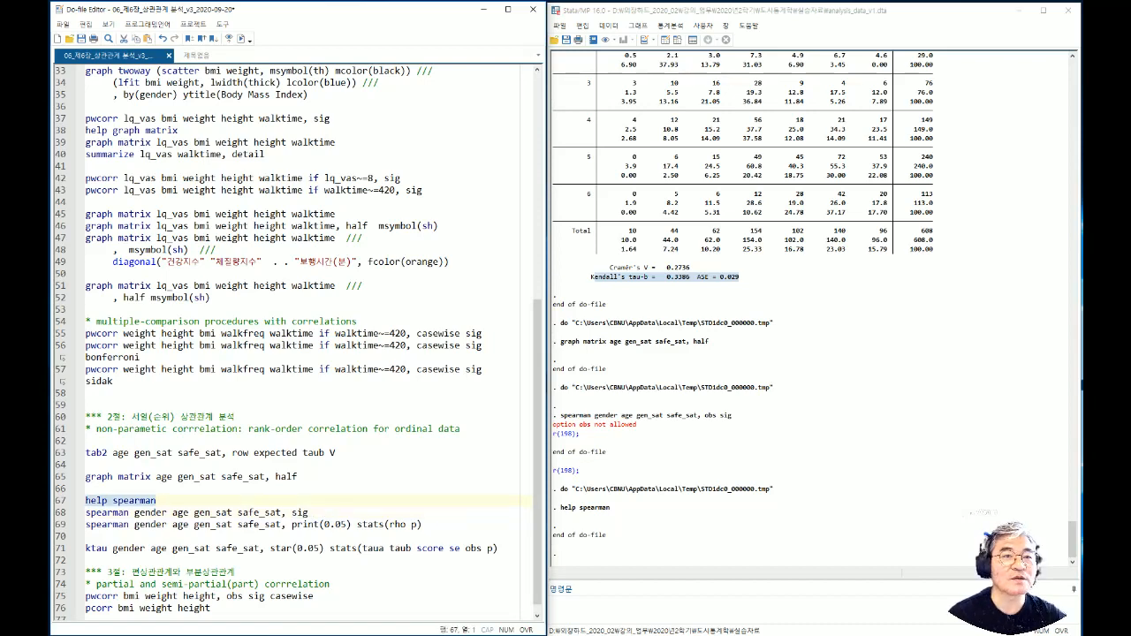
pyautogui.click(244, 39)
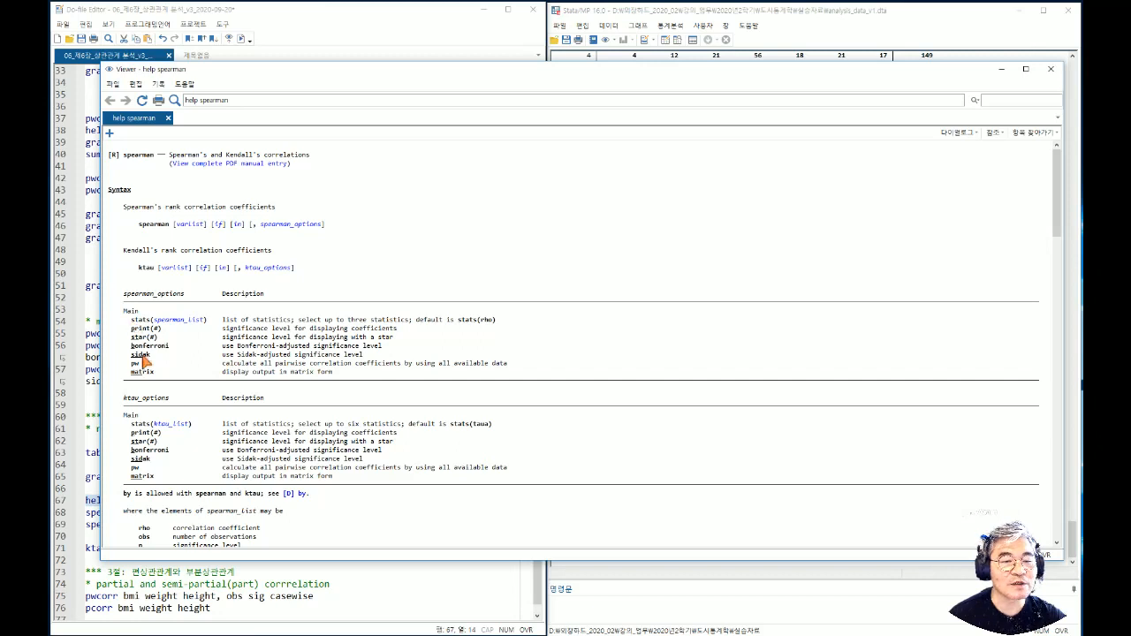
# Step: Replace the sig option of the first spearman command with stats(), copying the option name from the spearman help
pyautogui.scroll(-2, 142, 371)
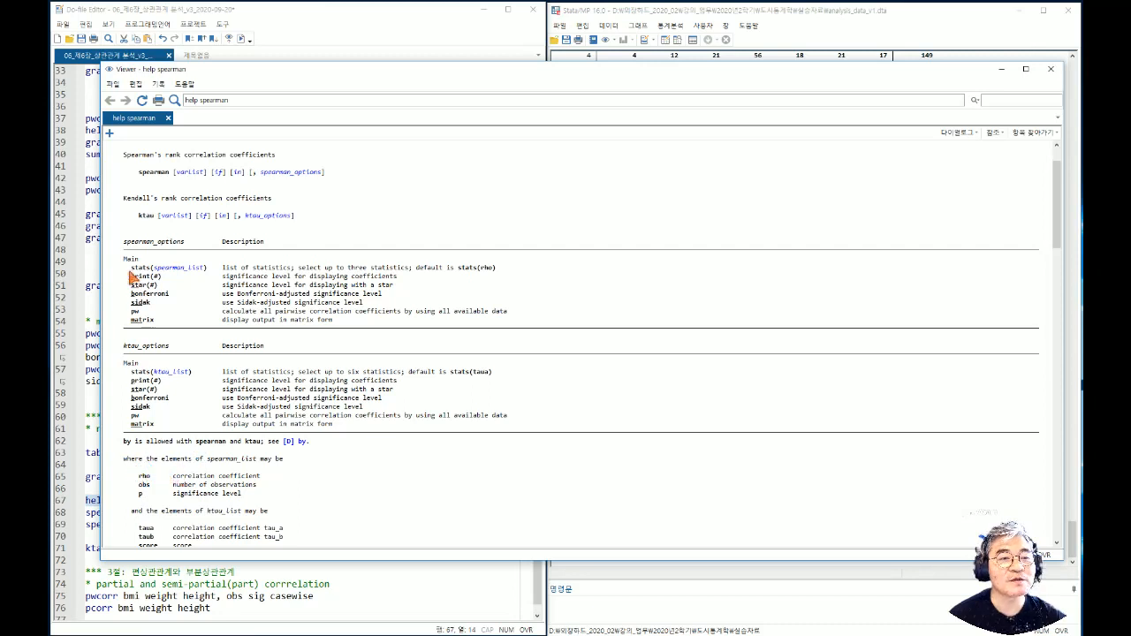
pyautogui.moveTo(131, 270); pyautogui.dragTo(149, 271)
pyautogui.hotkey('ctrl', 'c')
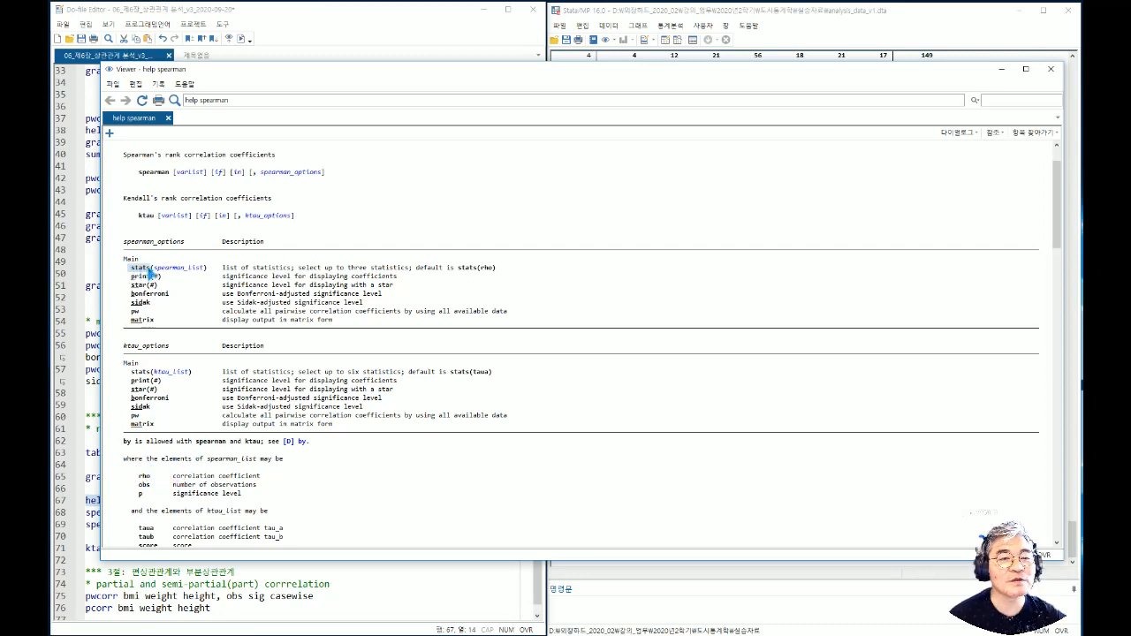
pyautogui.click(1001, 68)
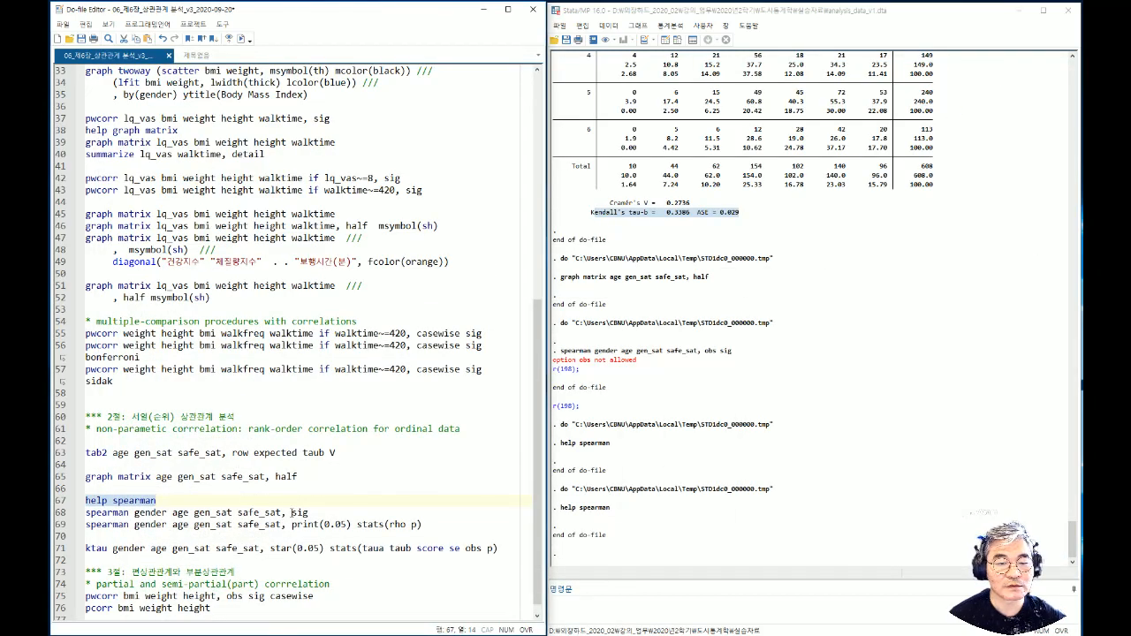
pyautogui.click(293, 512)
pyautogui.hotkey('ctrl', 'v')
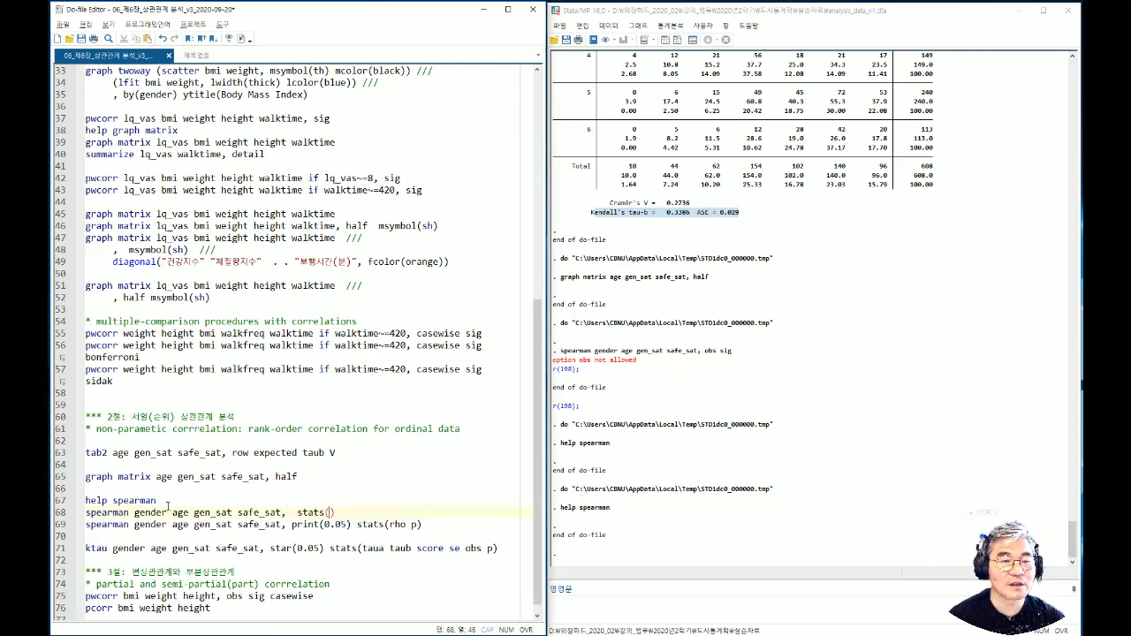
# Step: Check the spearman_list elements in the help, complete the option as stats(rho obs p), and run the first spearman command
pyautogui.hotkey('alt', 'Tab')
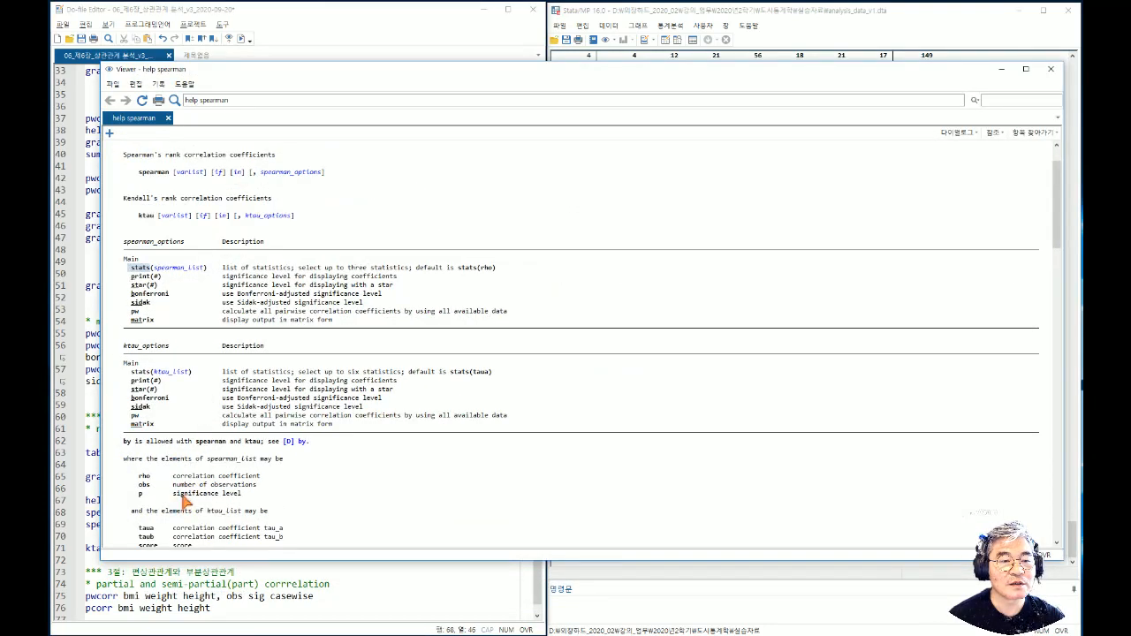
pyautogui.scroll(-1, 184, 502)
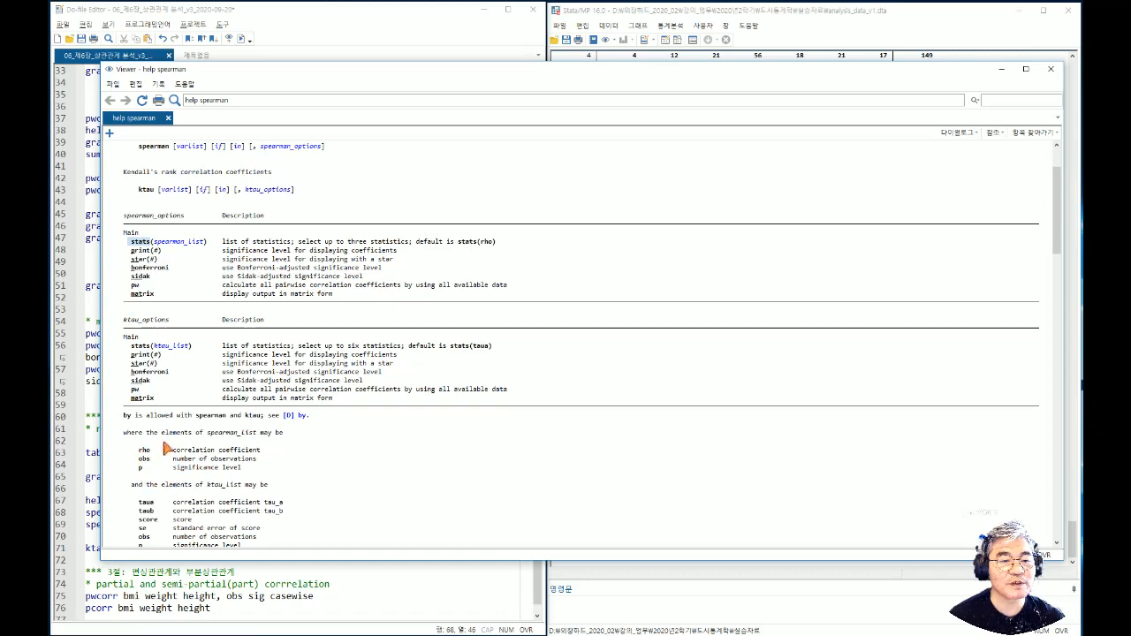
pyautogui.click(1003, 70)
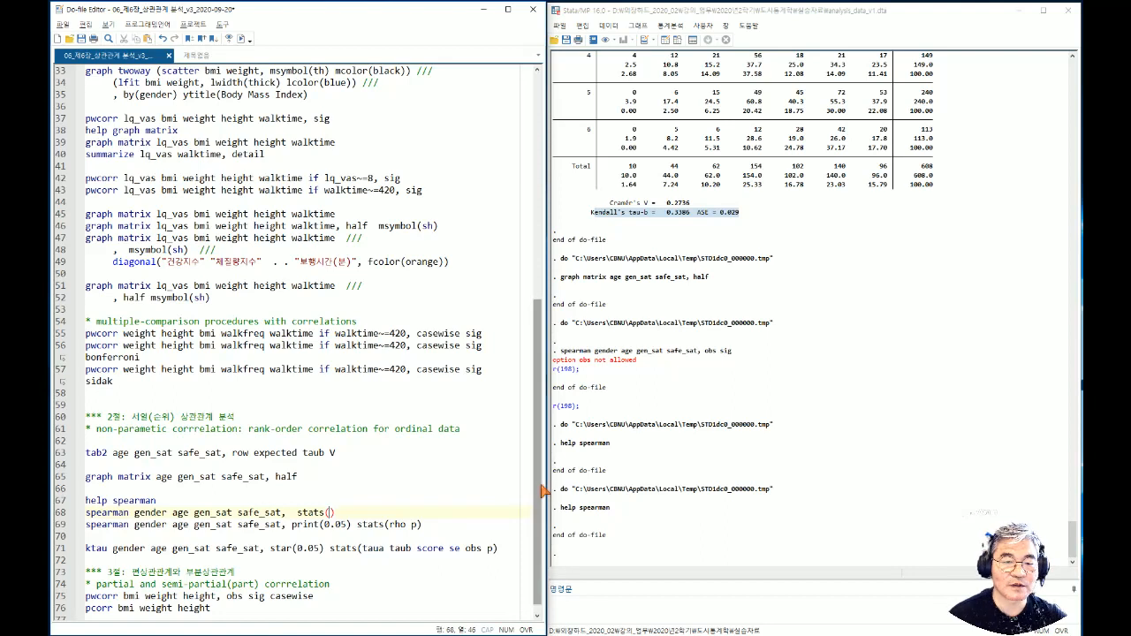
pyautogui.write('rho ')
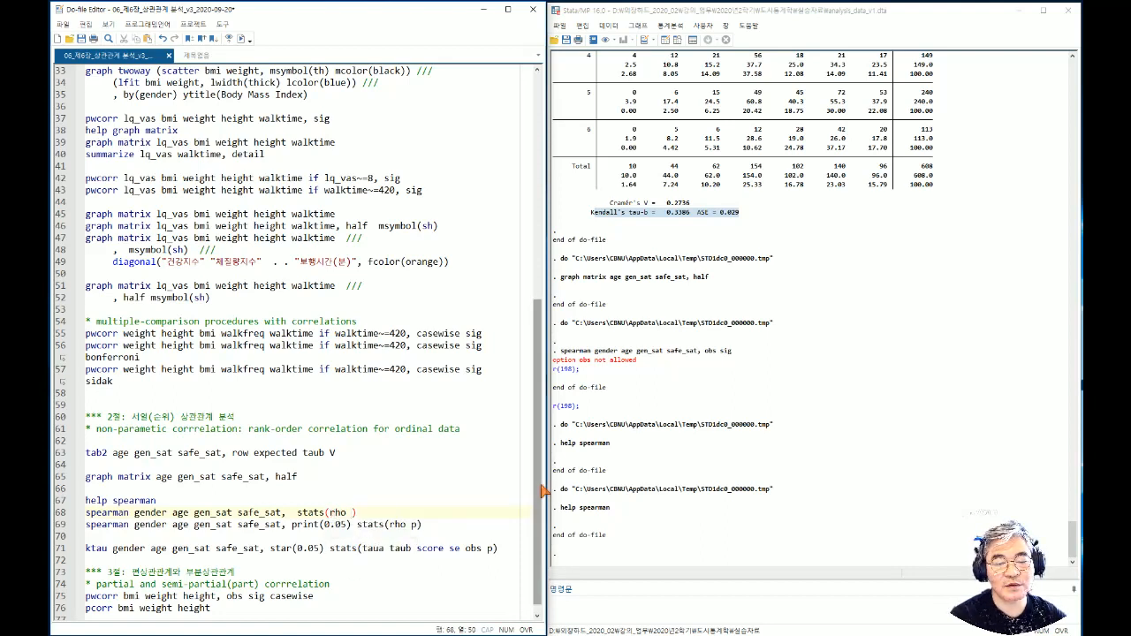
pyautogui.write('obs p')
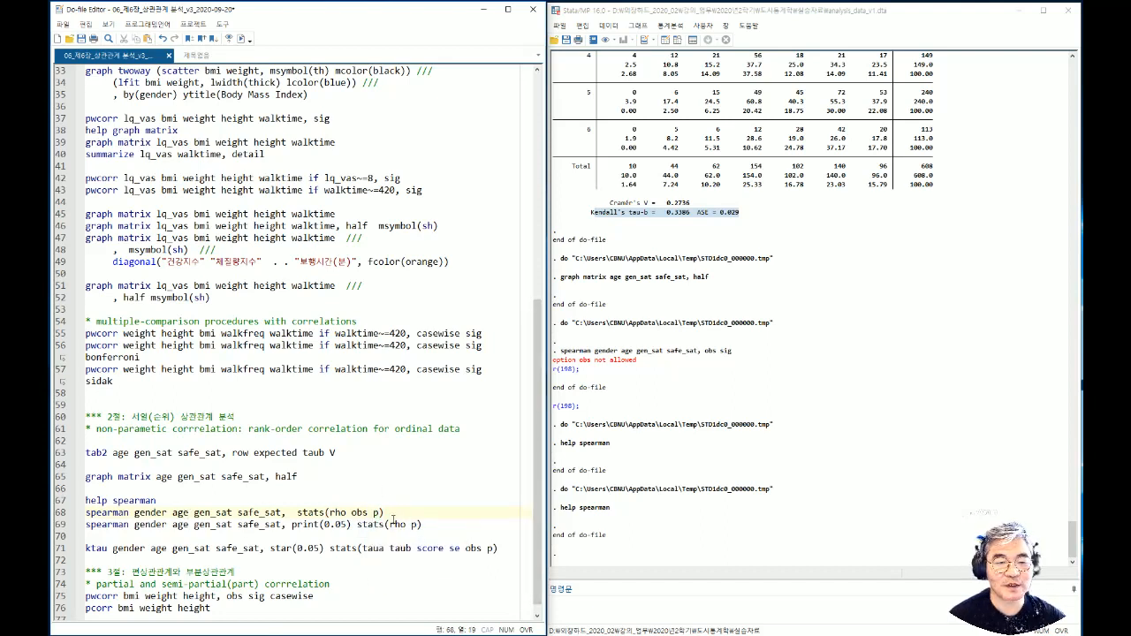
pyautogui.moveTo(386, 511); pyautogui.dragTo(86, 513)
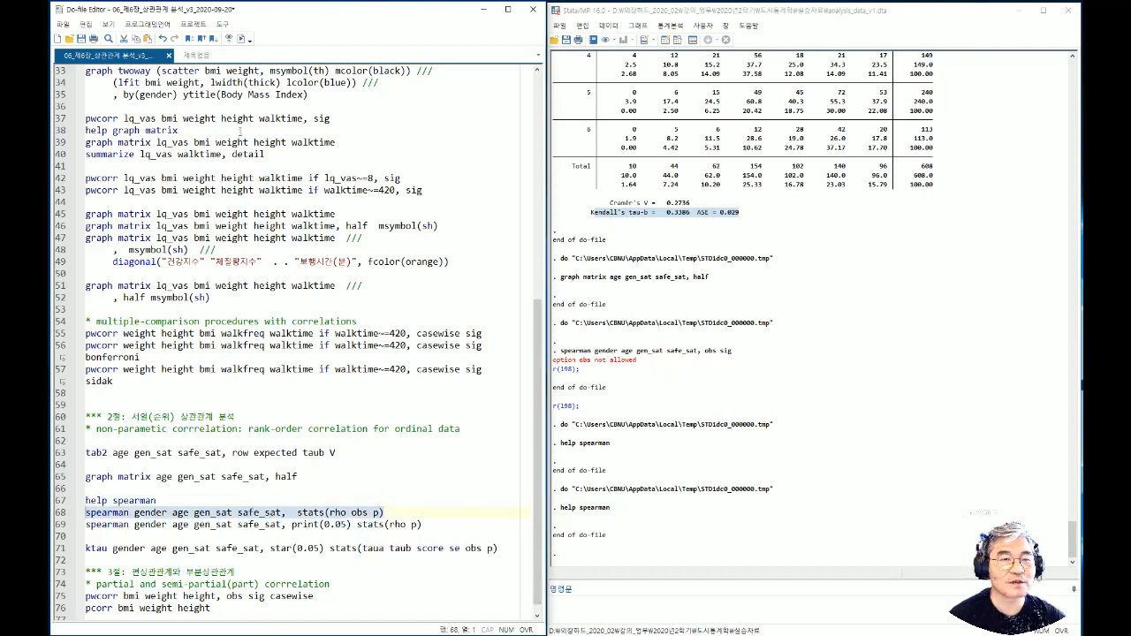
pyautogui.click(241, 41)
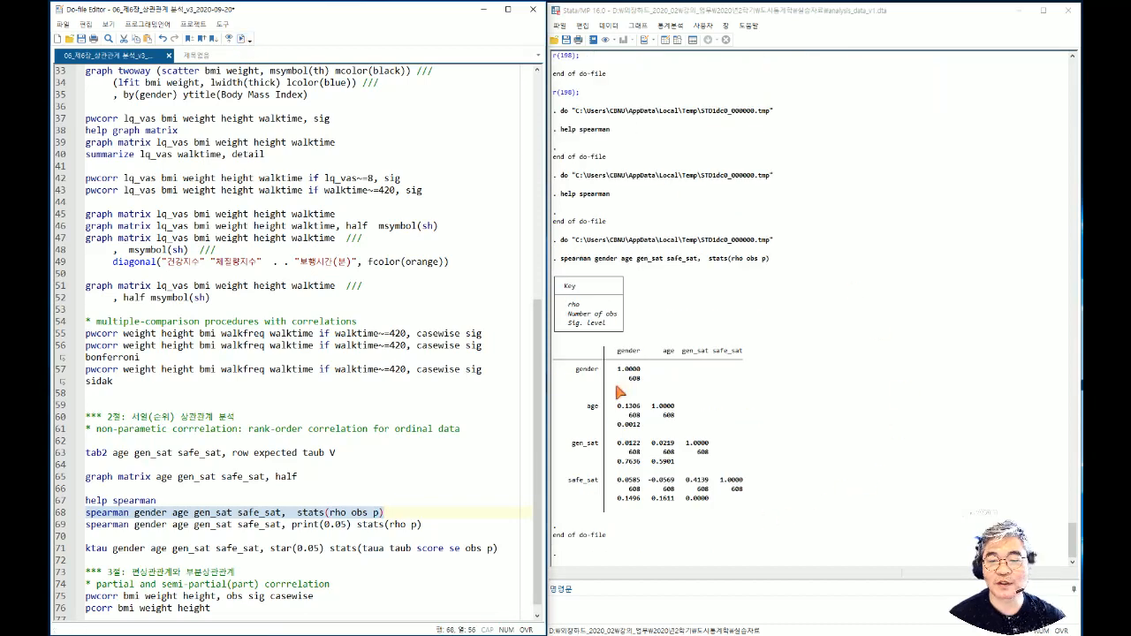
# Step: Examine the Spearman coefficients and significance levels among age, gen_sat and safe_sat in the output matrix
pyautogui.moveTo(585, 406); pyautogui.dragTo(604, 408)
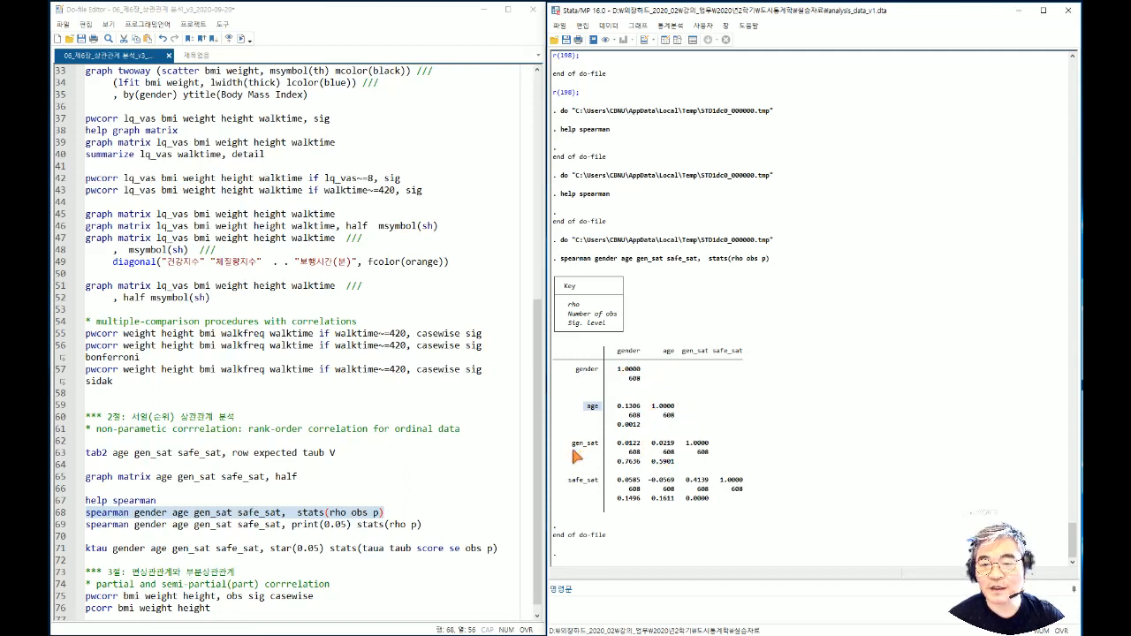
pyautogui.moveTo(570, 446); pyautogui.dragTo(675, 446)
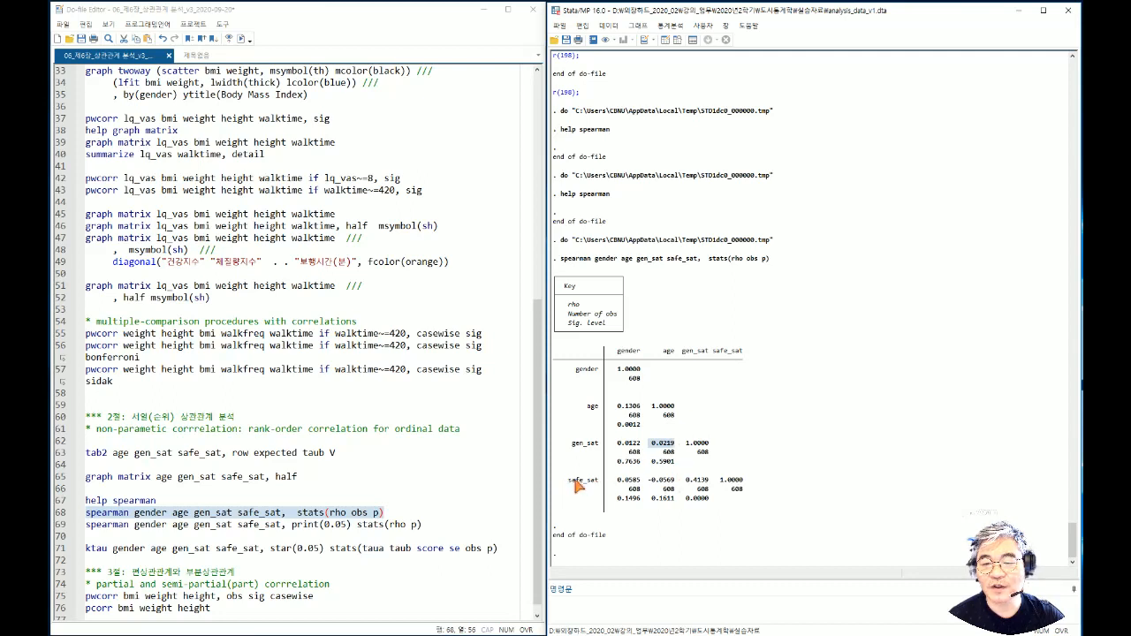
pyautogui.moveTo(570, 482); pyautogui.dragTo(679, 480)
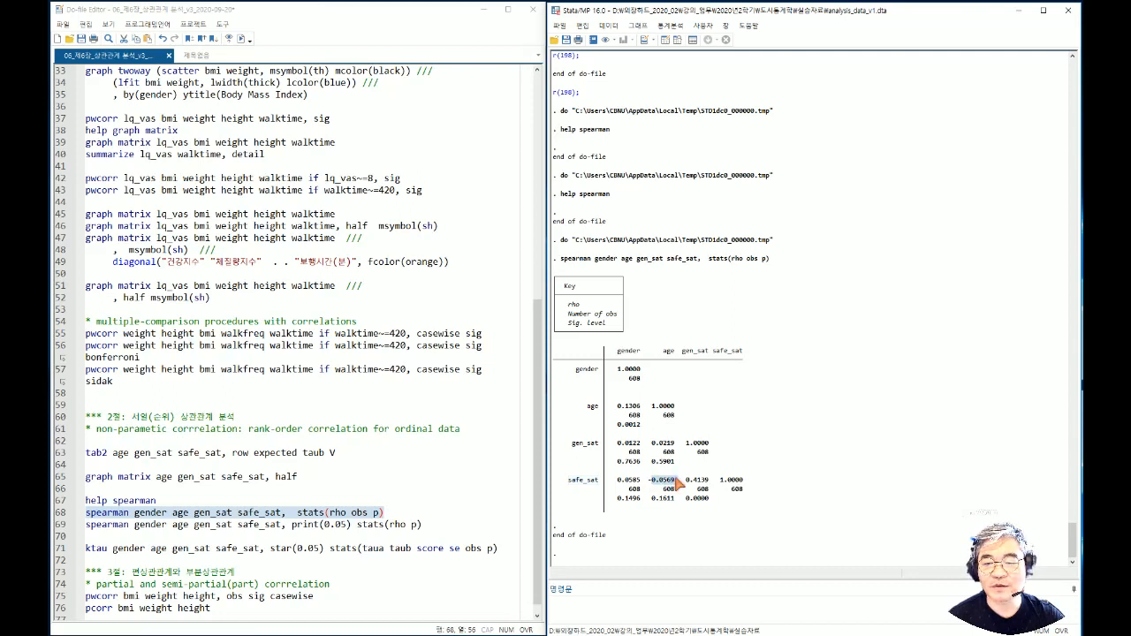
pyautogui.moveTo(653, 499); pyautogui.dragTo(676, 502)
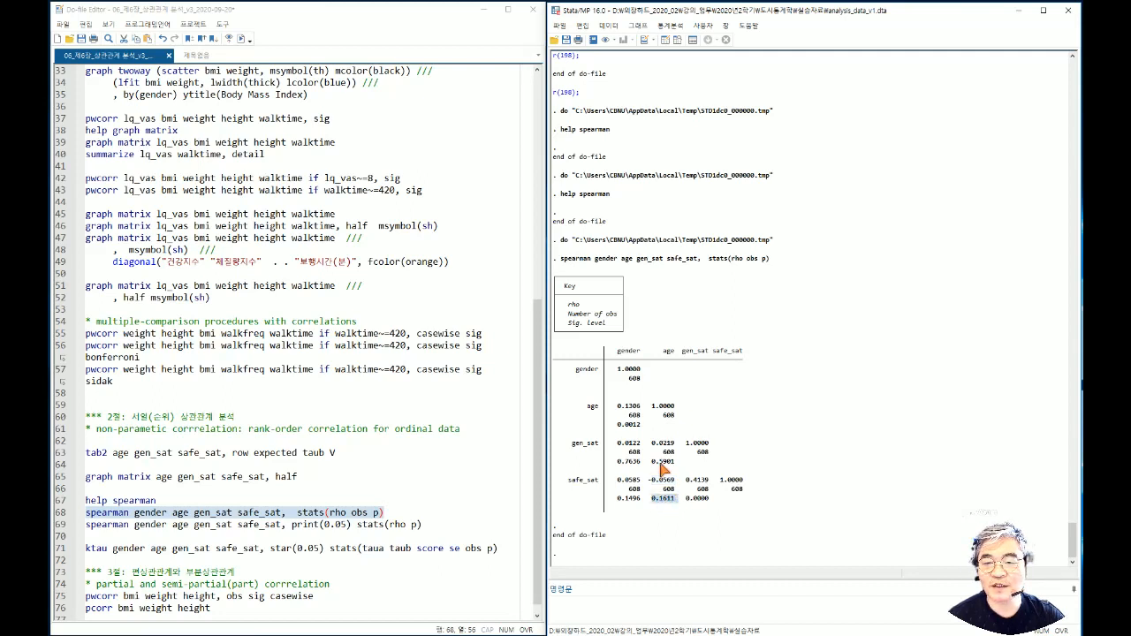
pyautogui.moveTo(652, 463); pyautogui.dragTo(675, 467)
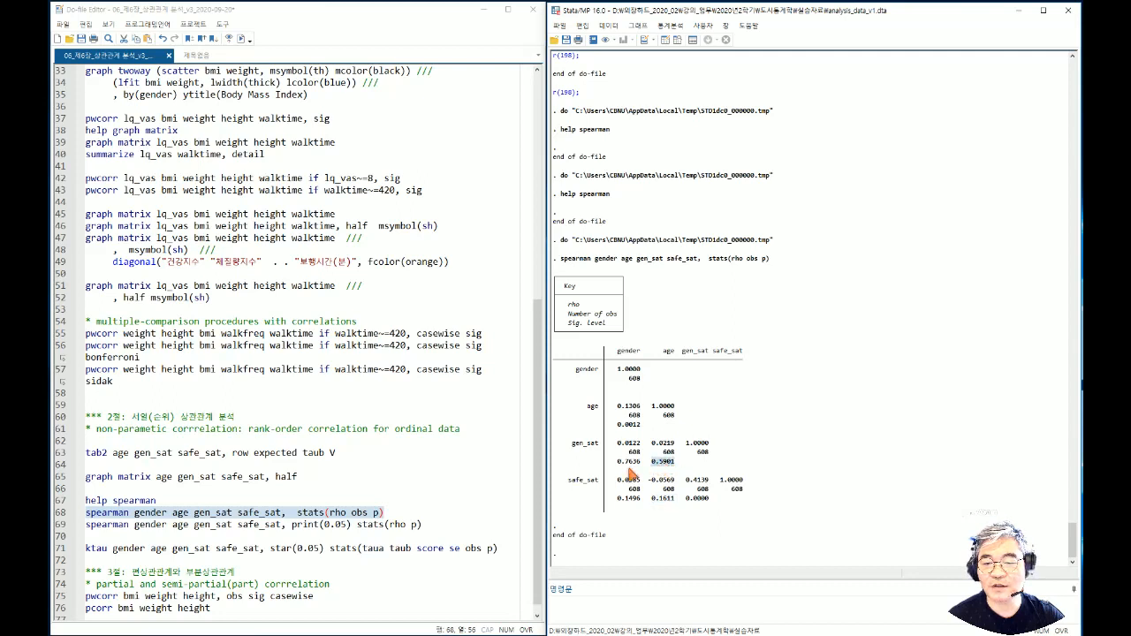
pyautogui.moveTo(567, 481); pyautogui.dragTo(598, 486)
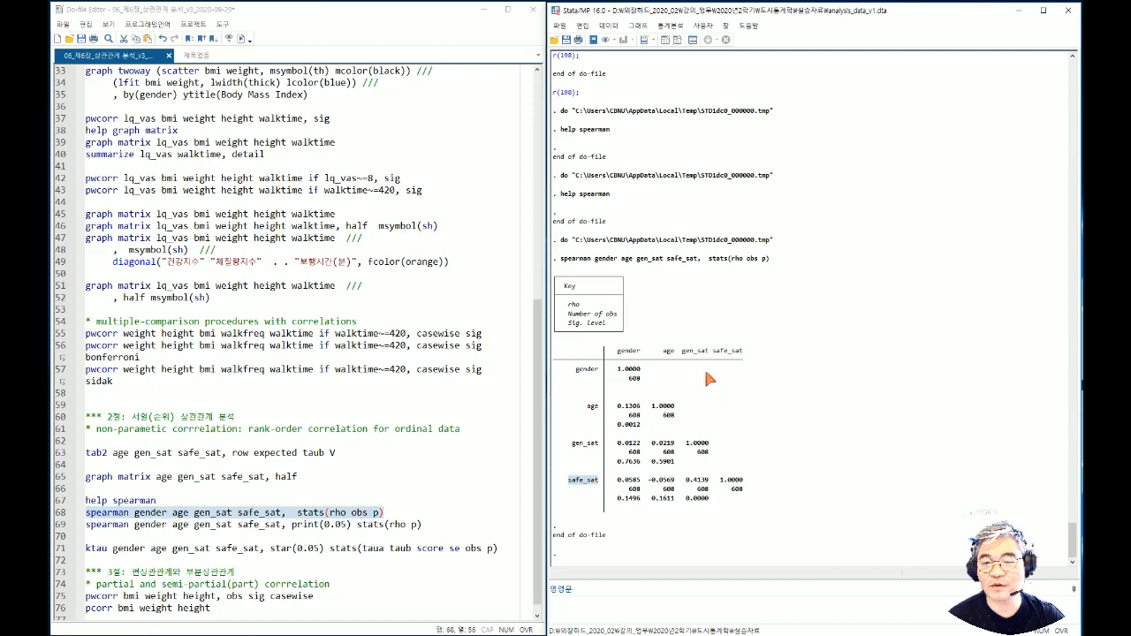
pyautogui.moveTo(683, 352); pyautogui.dragTo(709, 352)
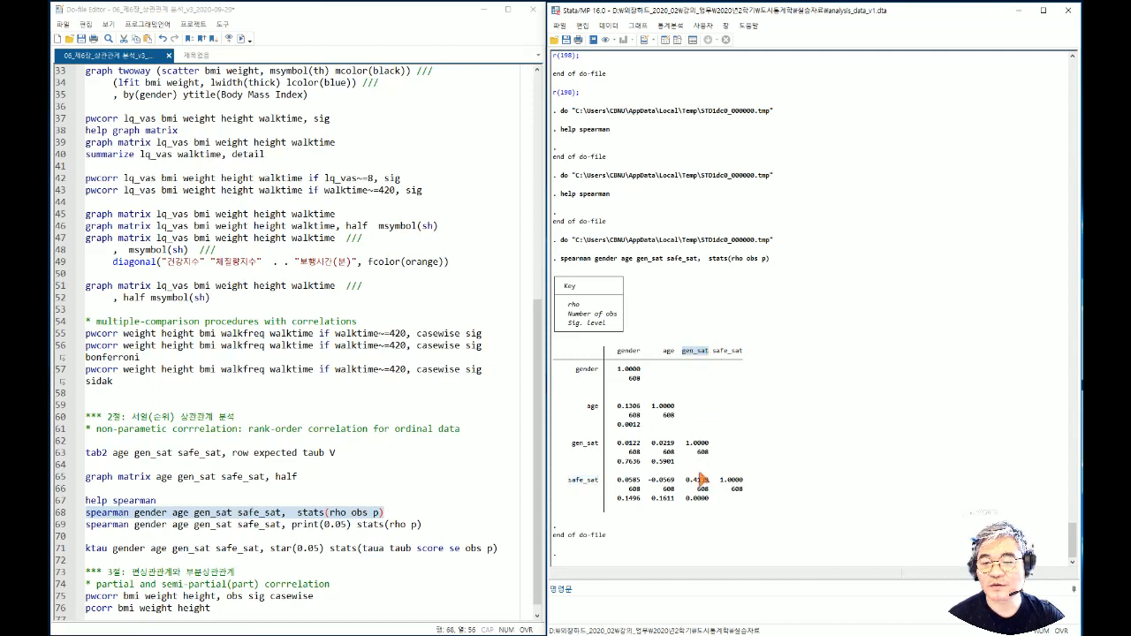
pyautogui.moveTo(569, 482); pyautogui.dragTo(599, 483)
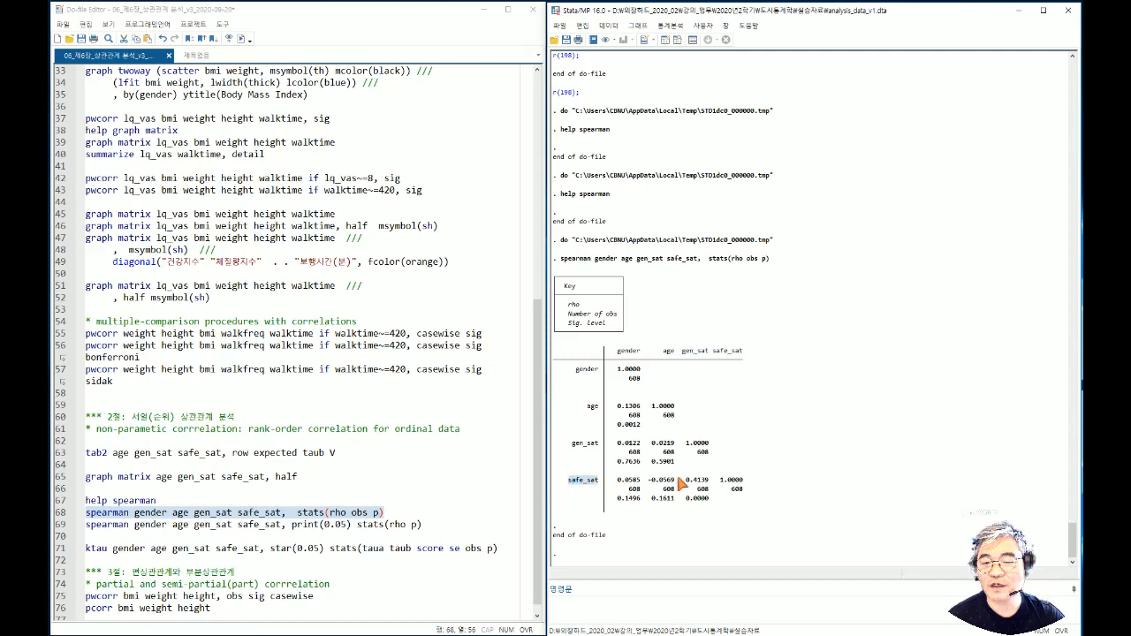
pyautogui.moveTo(686, 480); pyautogui.dragTo(707, 483)
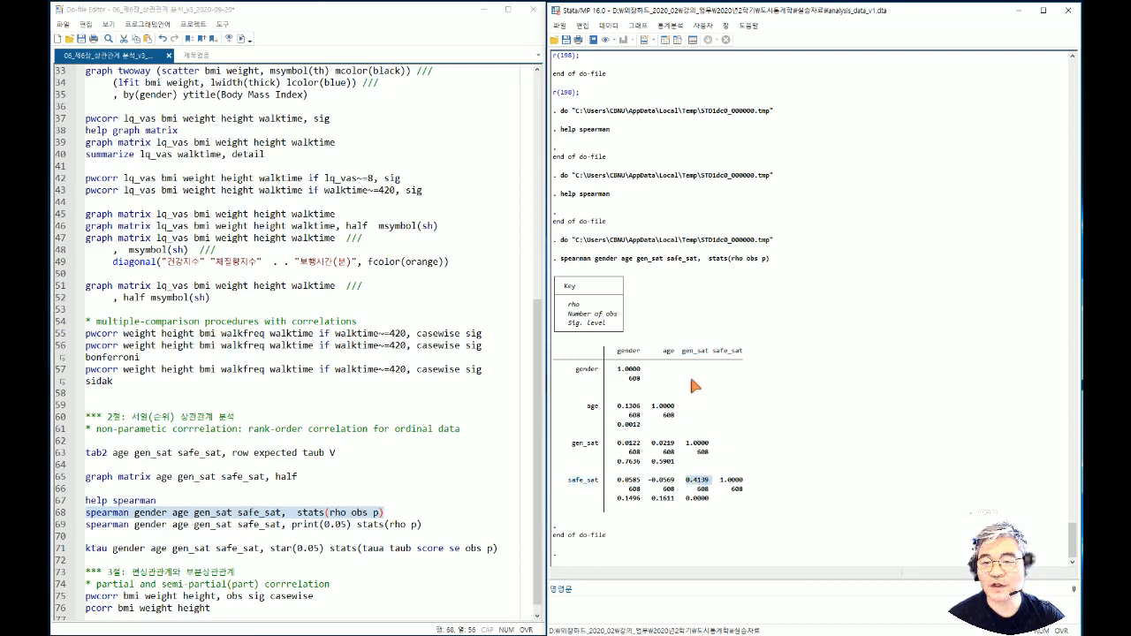
pyautogui.moveTo(685, 354); pyautogui.dragTo(709, 354)
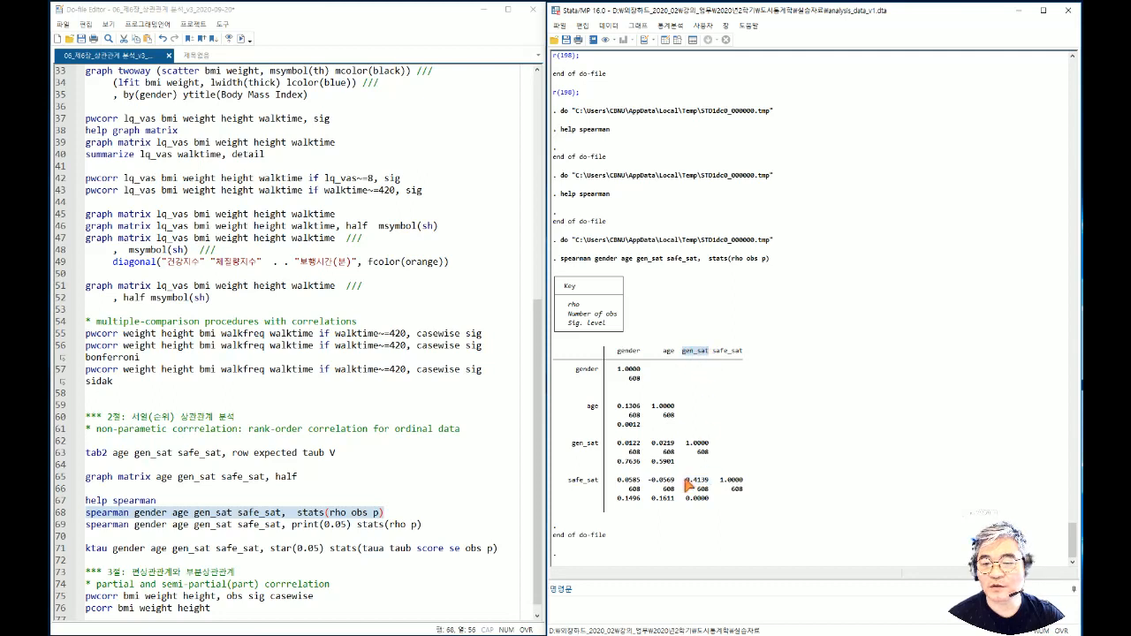
pyautogui.moveTo(686, 482); pyautogui.dragTo(714, 500)
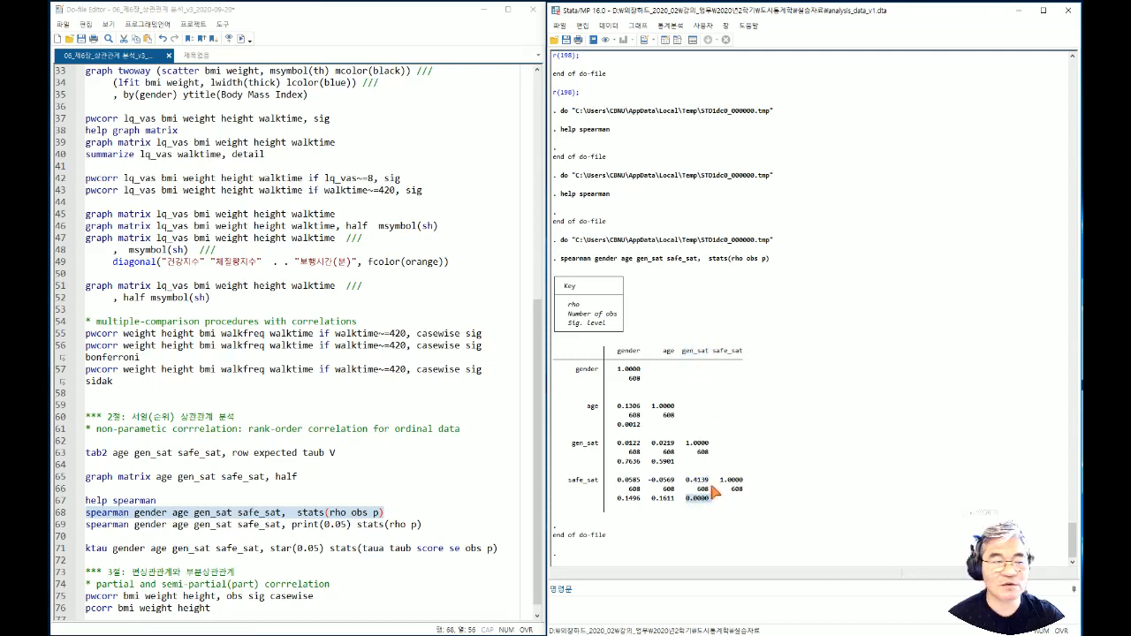
# Step: Run the second spearman command on gender, age, gen_sat and safe_sat with print(0.05) and stats(rho p)
pyautogui.click(231, 524)
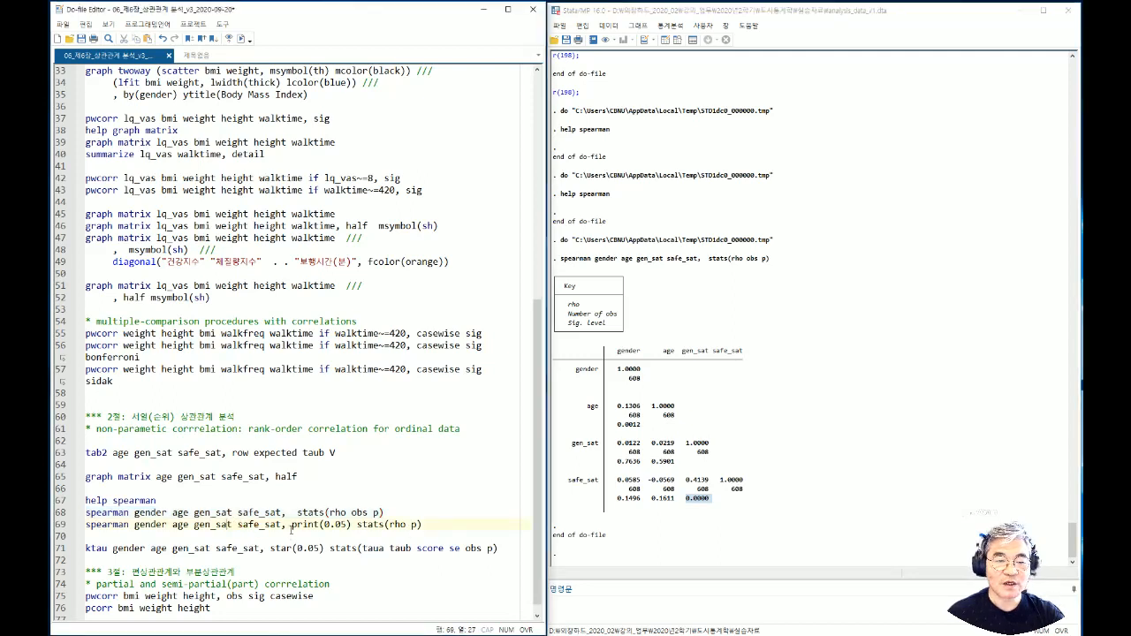
pyautogui.moveTo(292, 524); pyautogui.dragTo(352, 524)
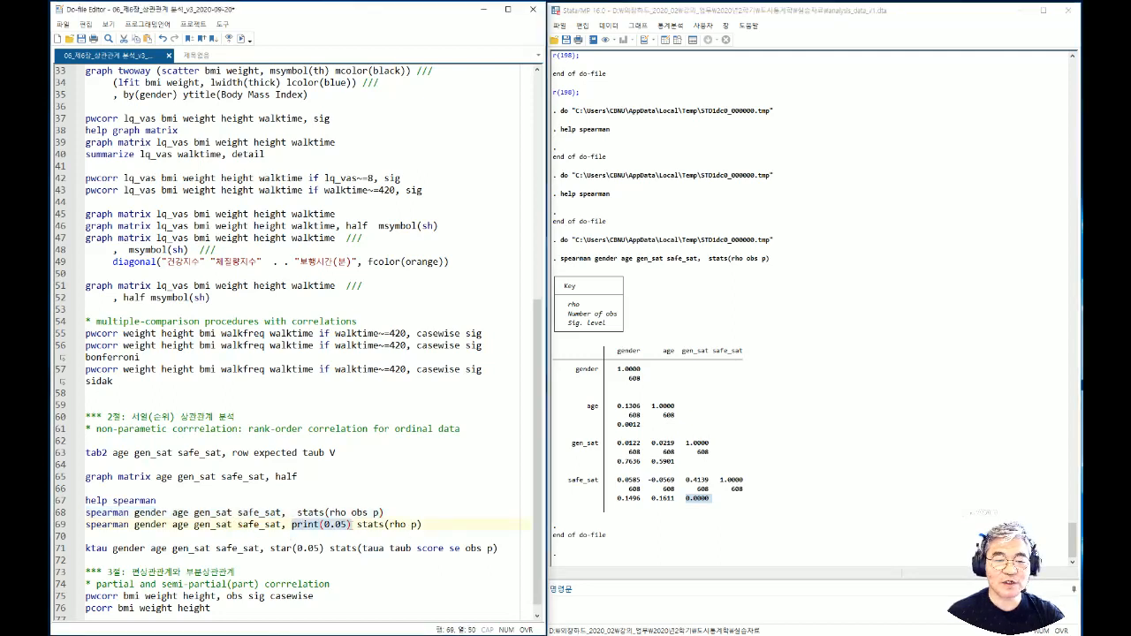
pyautogui.click(376, 525)
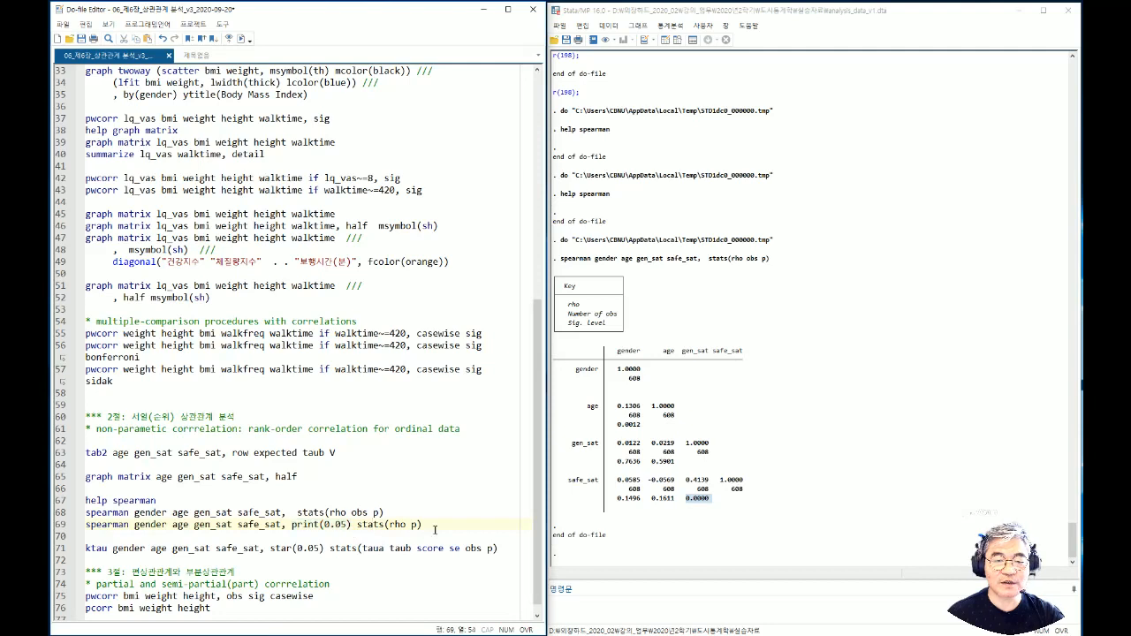
pyautogui.moveTo(434, 525); pyautogui.dragTo(82, 525)
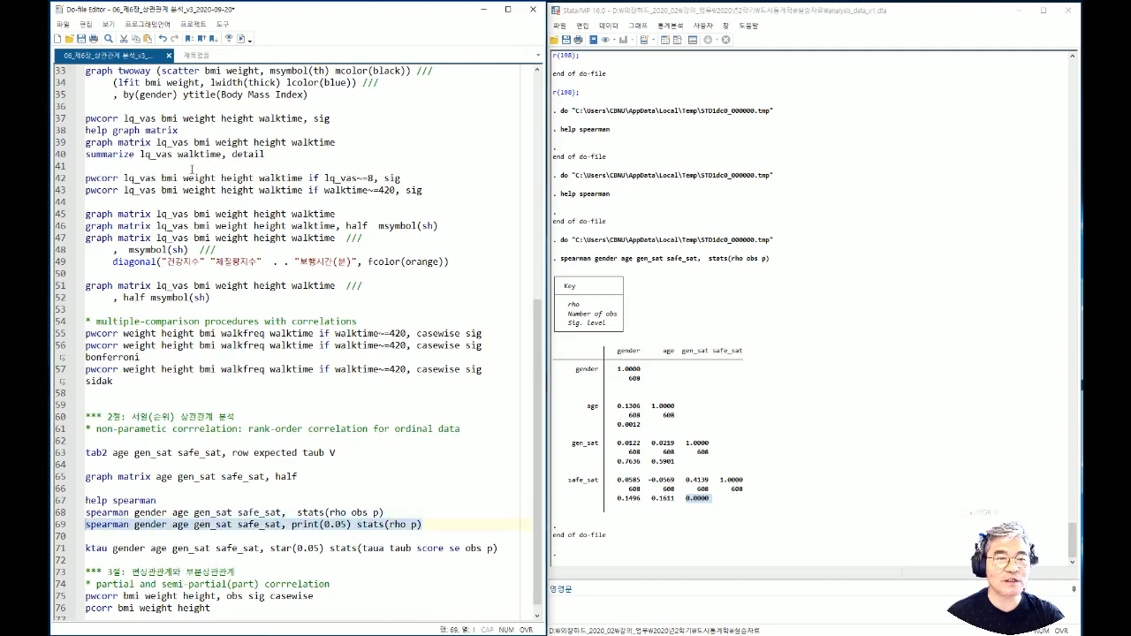
pyautogui.click(240, 39)
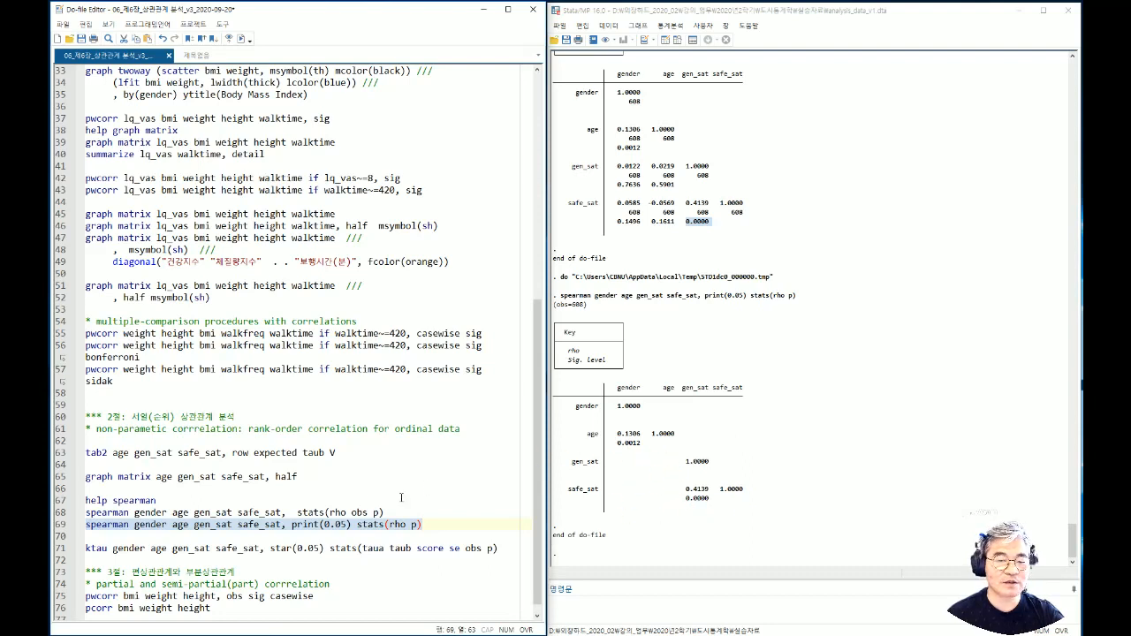
# Step: Add a help ktau line above the ktau command and run it to view the ktau options and ktau_list elements
pyautogui.scroll(-1, 324, 416)
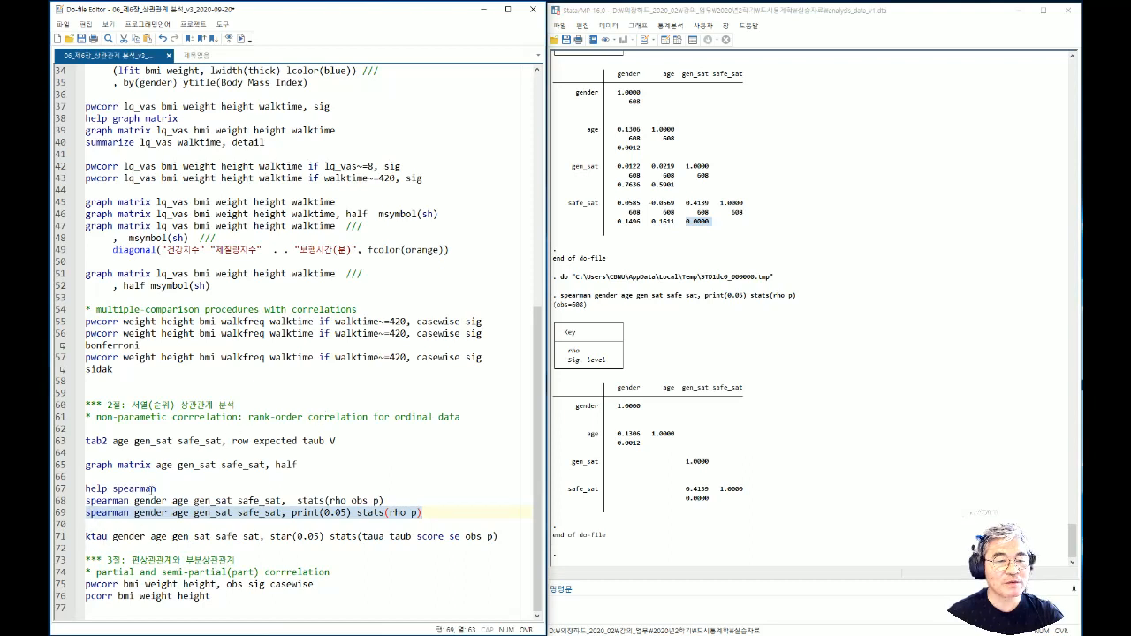
pyautogui.click(92, 528)
pyautogui.press('Return')
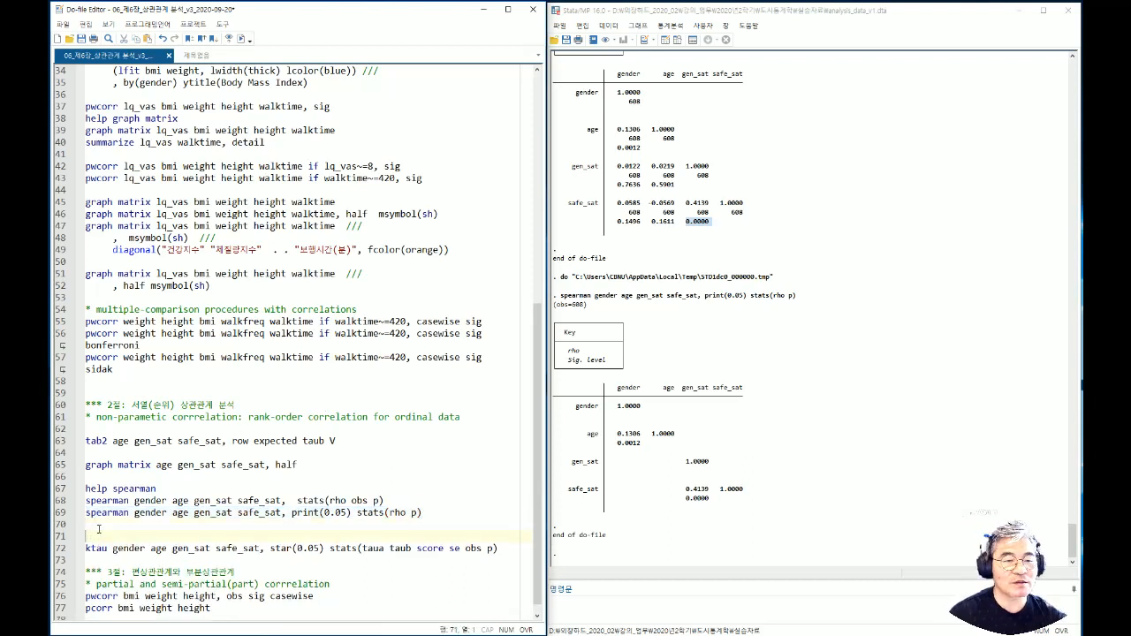
pyautogui.write('help ktau')
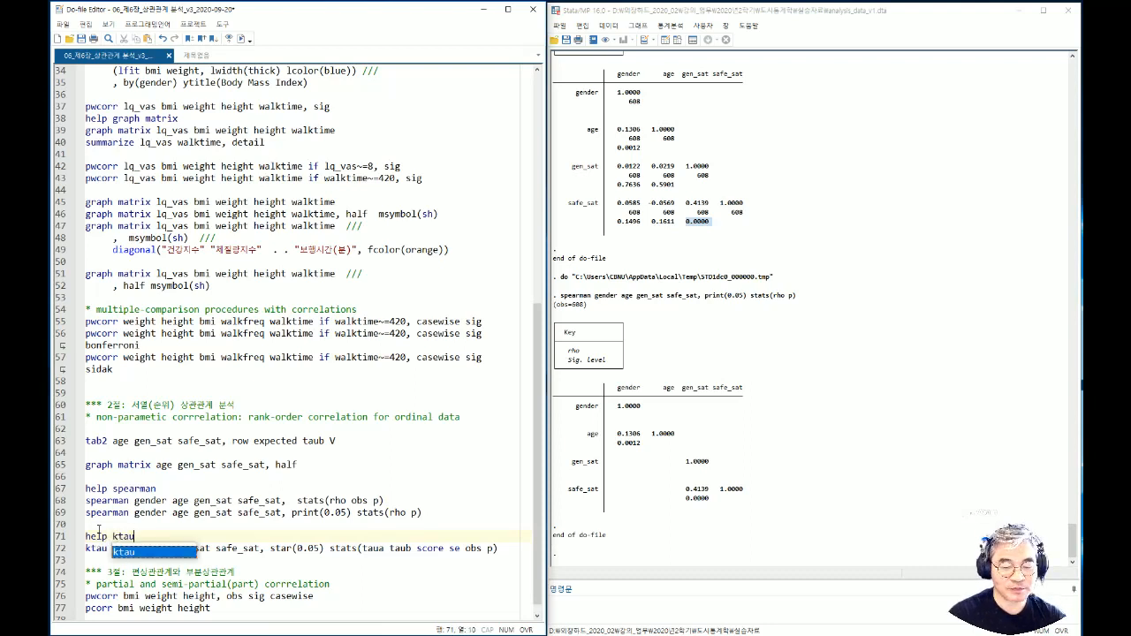
pyautogui.press('Escape')
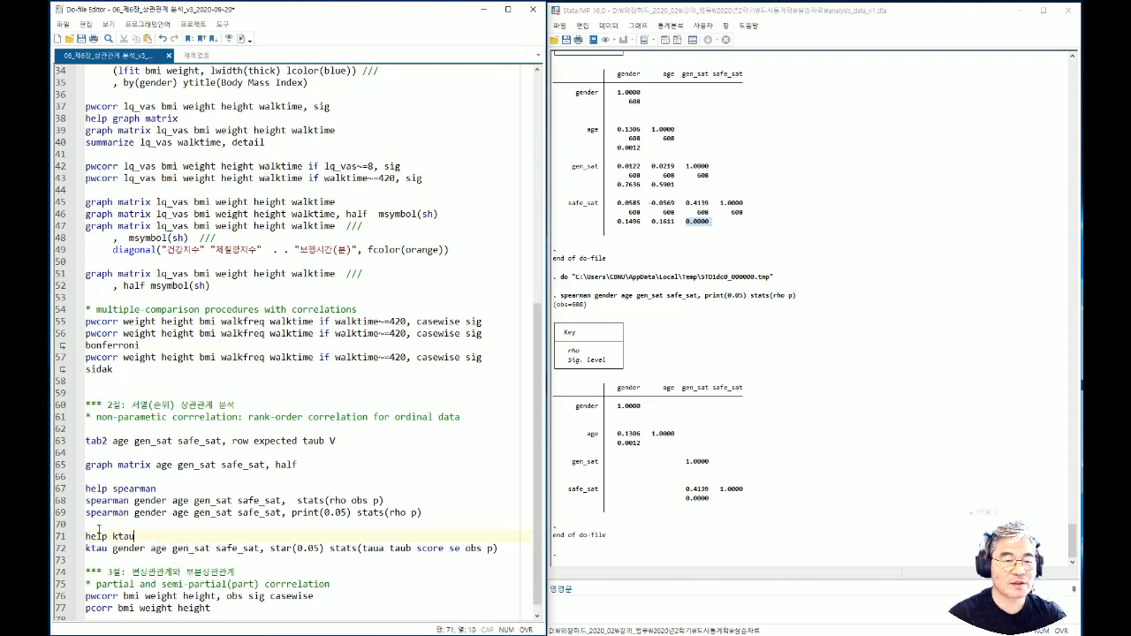
pyautogui.hotkey('shift', 'Home')
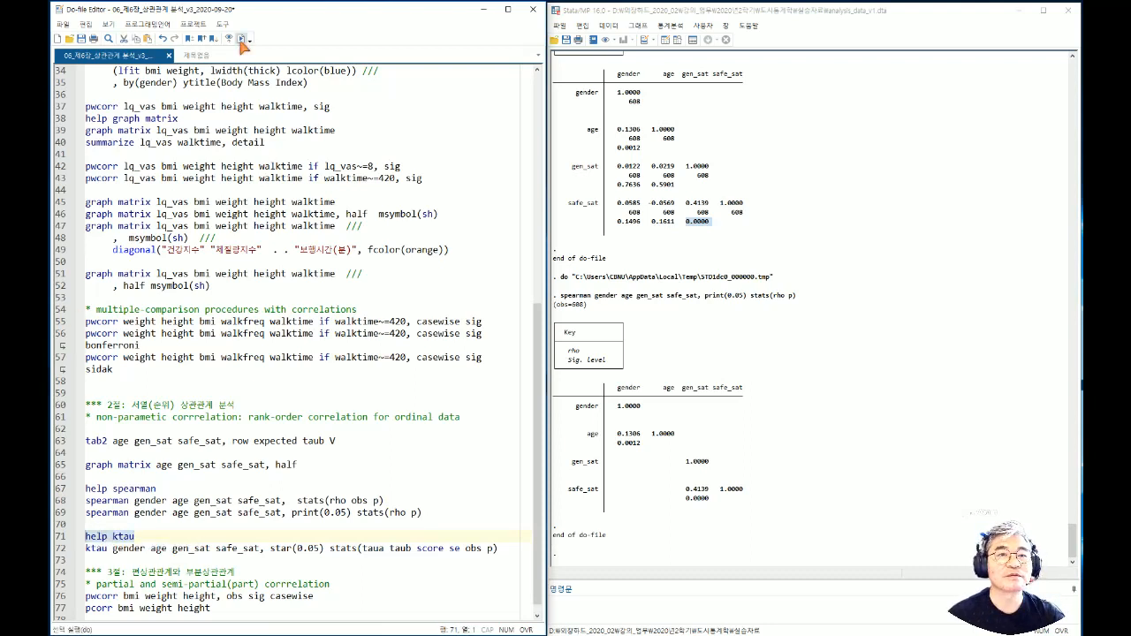
pyautogui.click(244, 39)
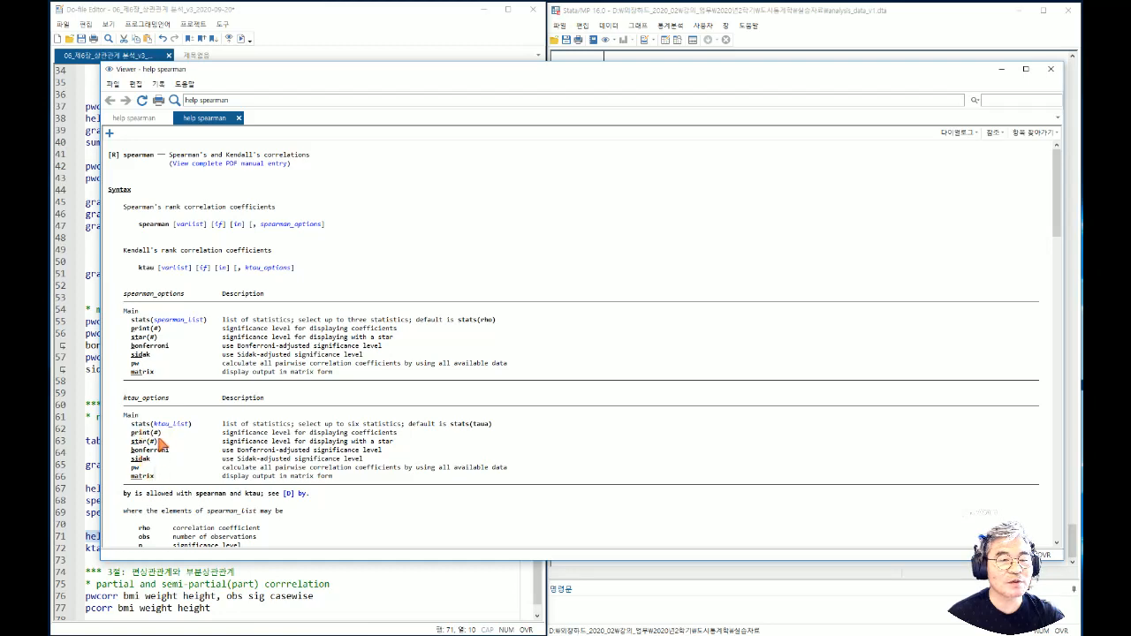
pyautogui.scroll(-3, 148, 470)
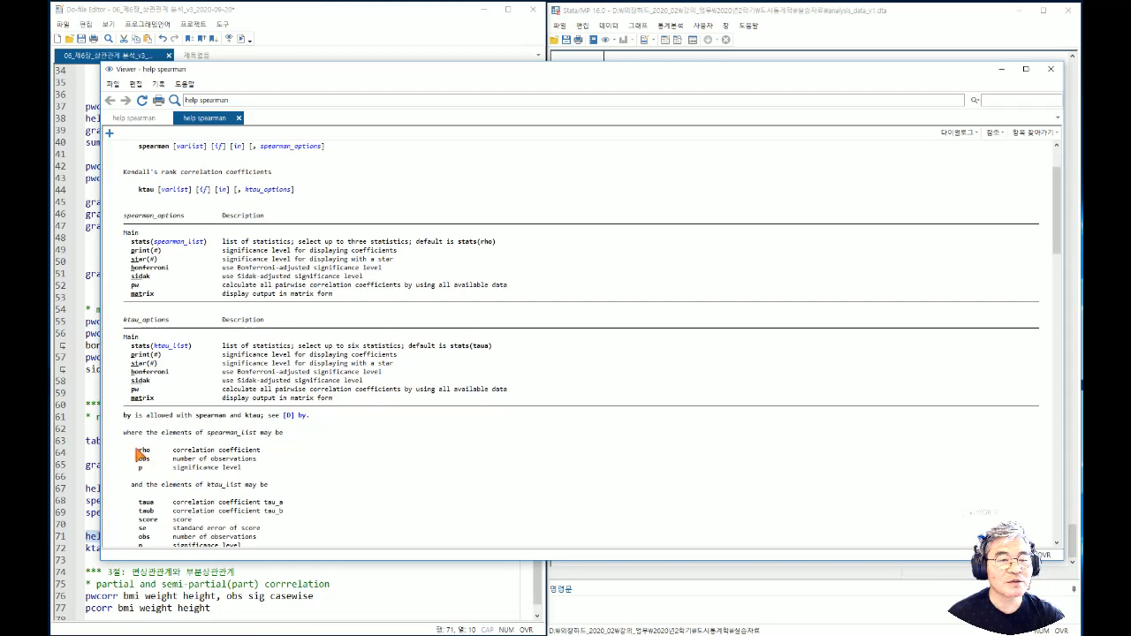
pyautogui.scroll(-2, 146, 459)
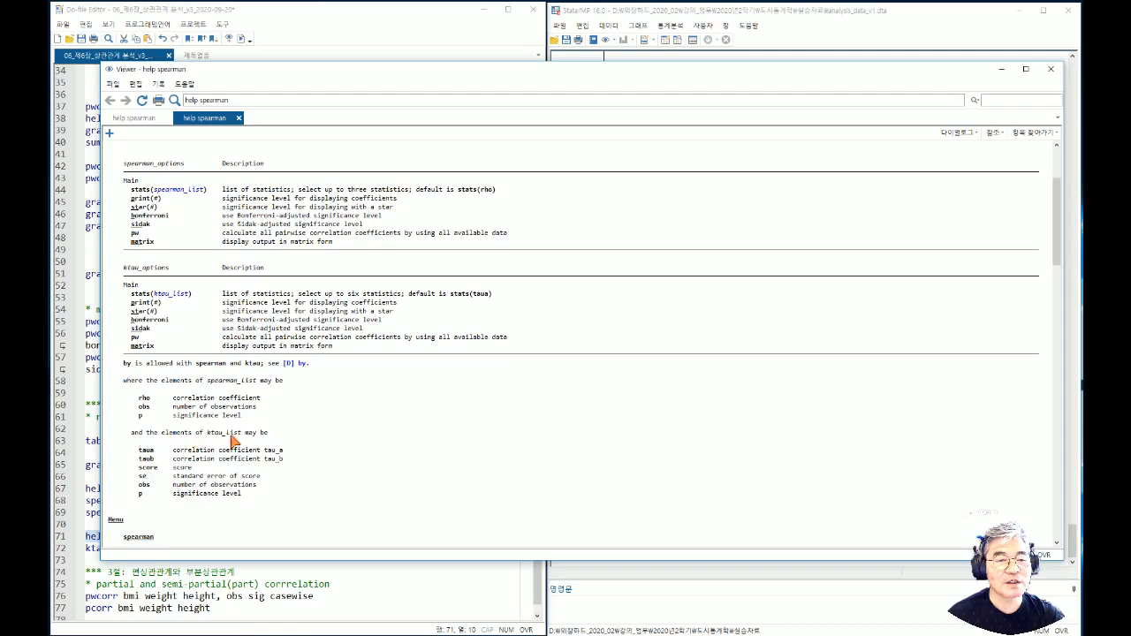
# Step: Review the ktau_list elements, close the help, and run ktau on gender, age, gen_sat and safe_sat with star(0.05) and stats(taua taub score se obs p)
pyautogui.moveTo(137, 450); pyautogui.dragTo(154, 495)
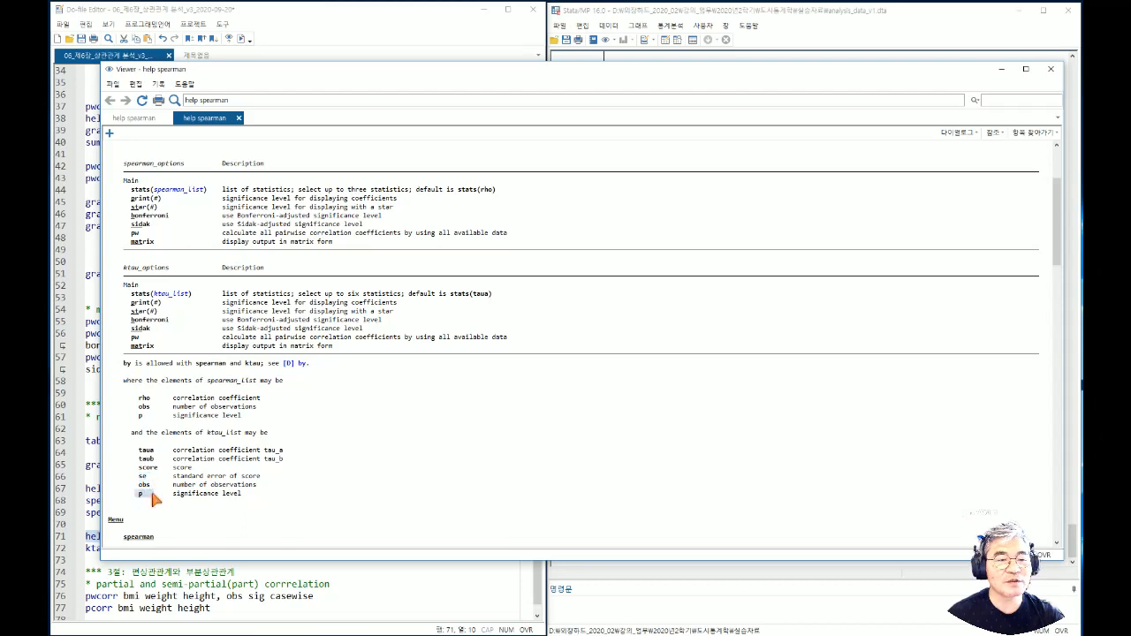
pyautogui.click(1048, 73)
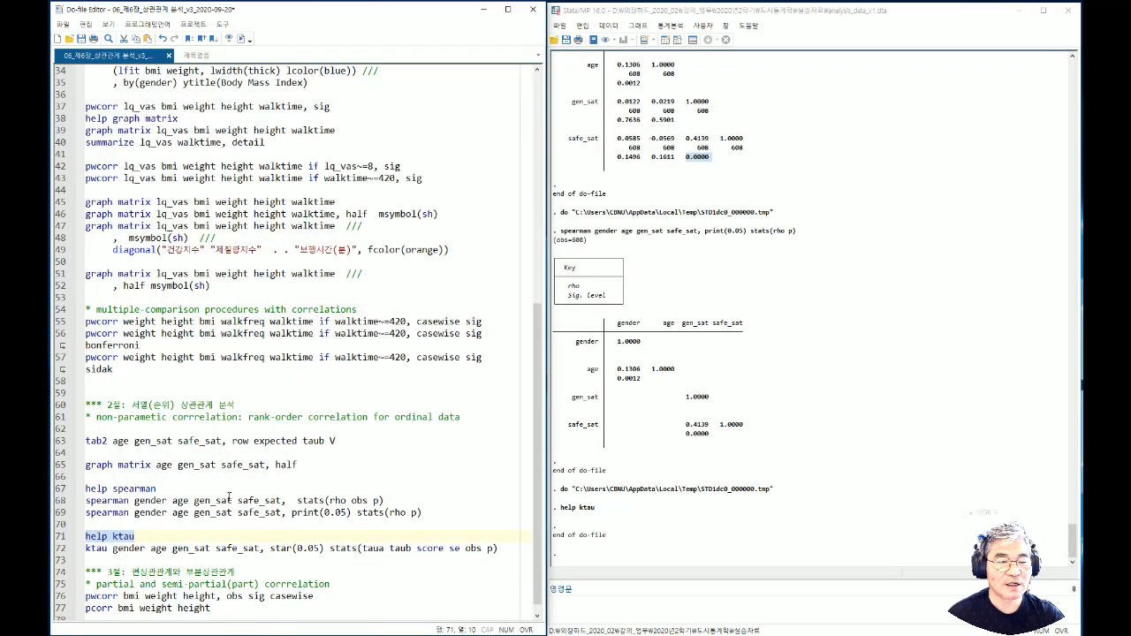
pyautogui.click(387, 549)
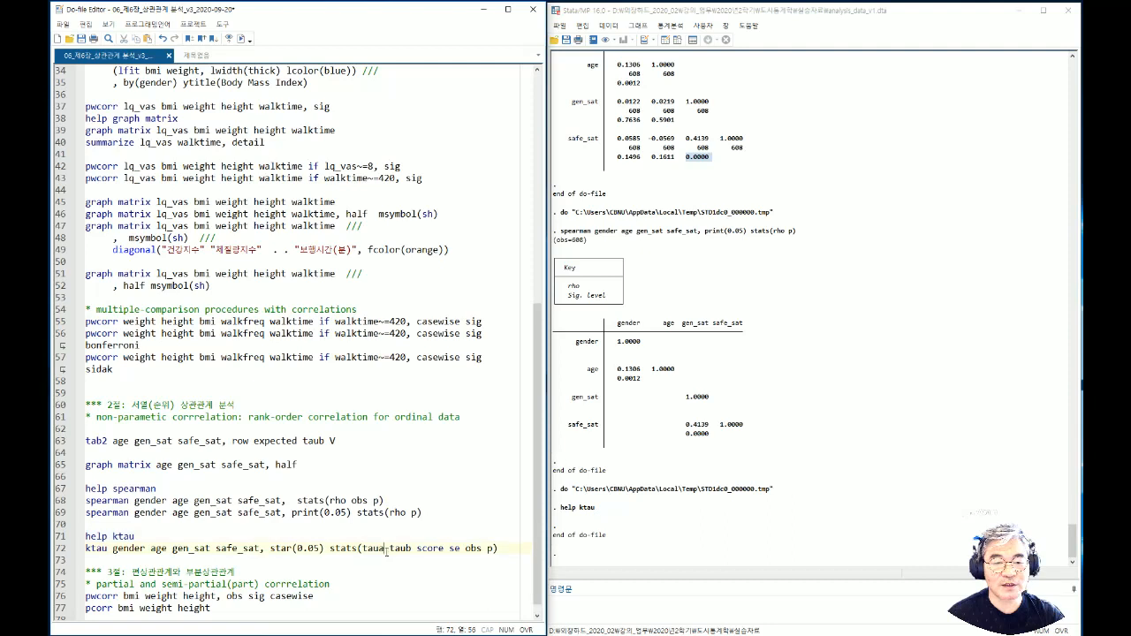
pyautogui.moveTo(269, 549); pyautogui.dragTo(325, 549)
pyautogui.click(379, 549)
pyautogui.moveTo(503, 549); pyautogui.dragTo(78, 550)
pyautogui.click(240, 39)
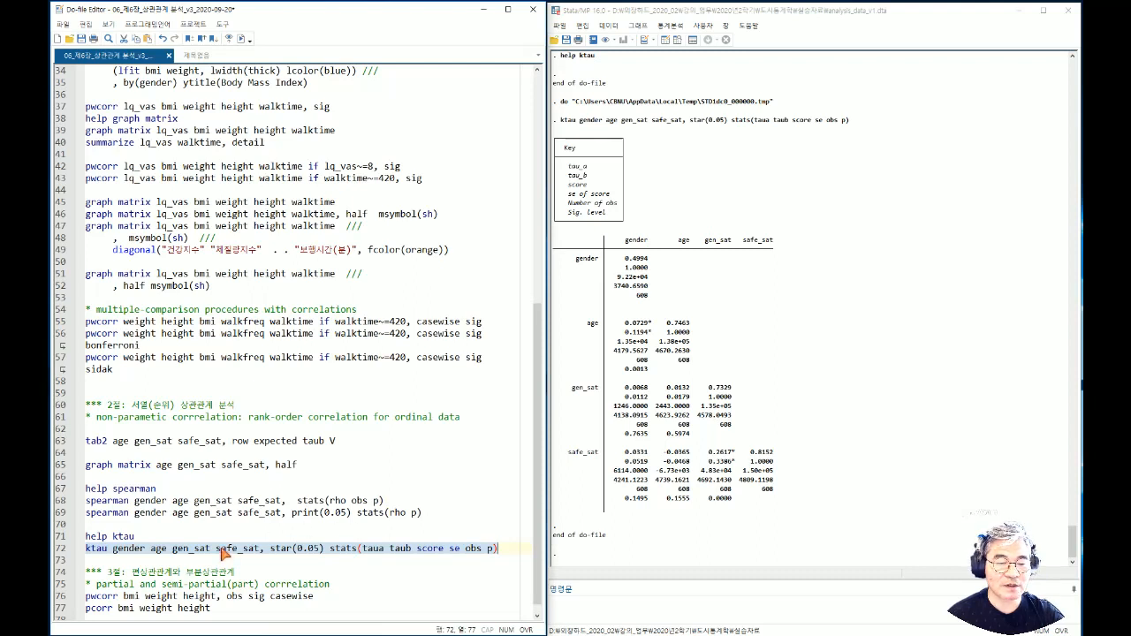
# Step: In the partial and semi-partial correlation section, run pwcorr on bmi, weight and height with the obs, sig and casewise options
pyautogui.scroll(-1, 222, 553)
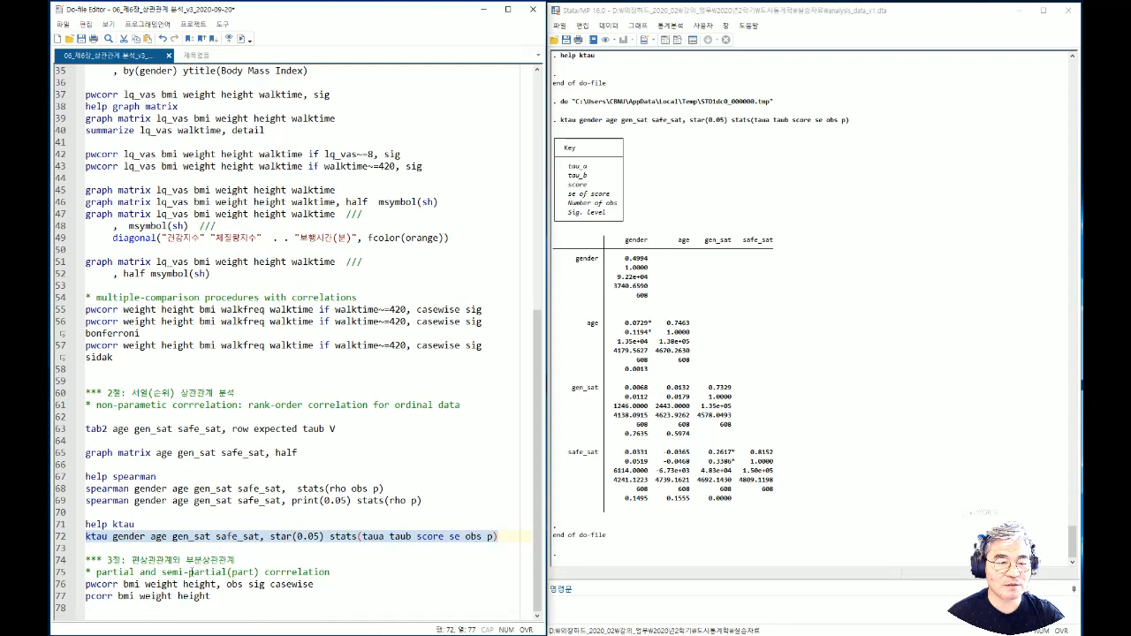
pyautogui.moveTo(132, 560); pyautogui.dragTo(232, 559)
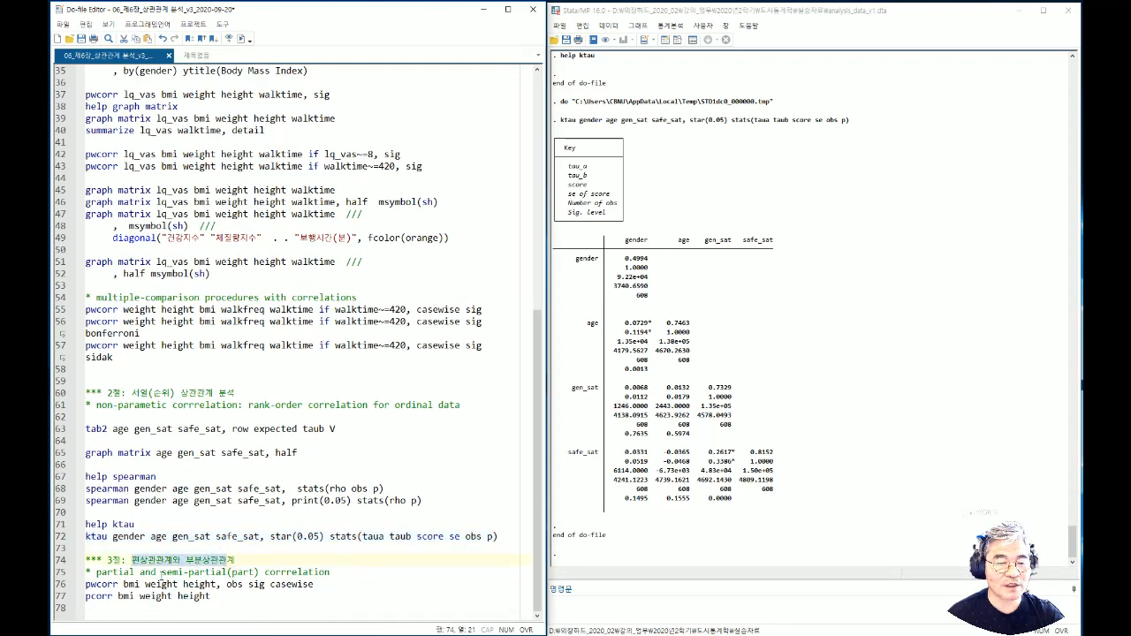
pyautogui.click(161, 573)
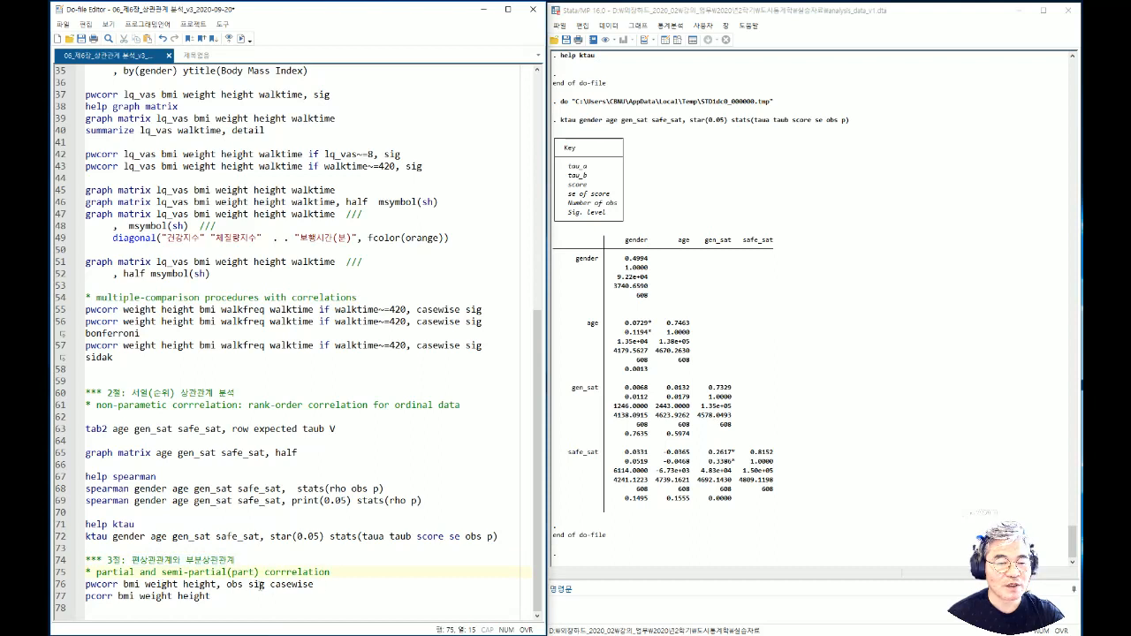
pyautogui.moveTo(96, 572); pyautogui.dragTo(228, 573)
pyautogui.click(248, 573)
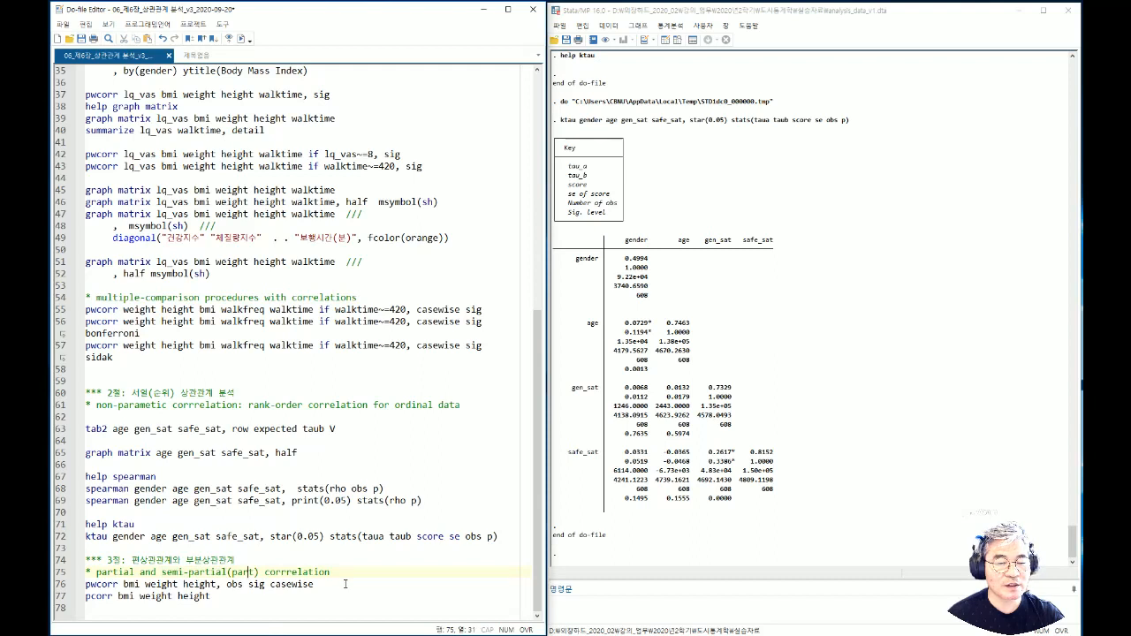
pyautogui.moveTo(123, 584); pyautogui.dragTo(213, 584)
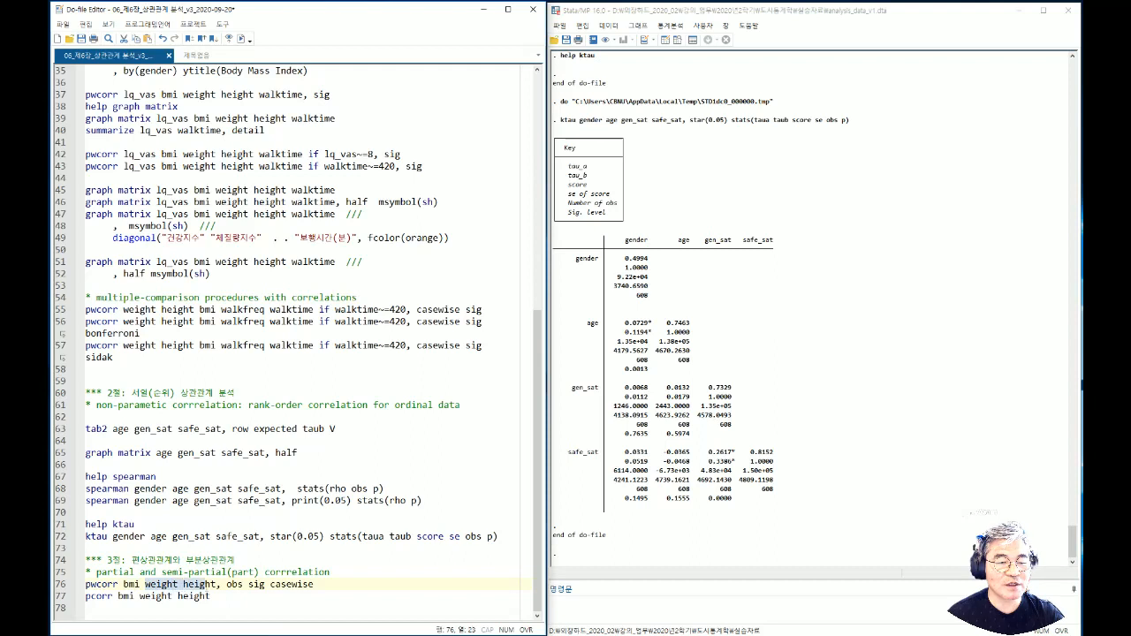
pyautogui.click(215, 584)
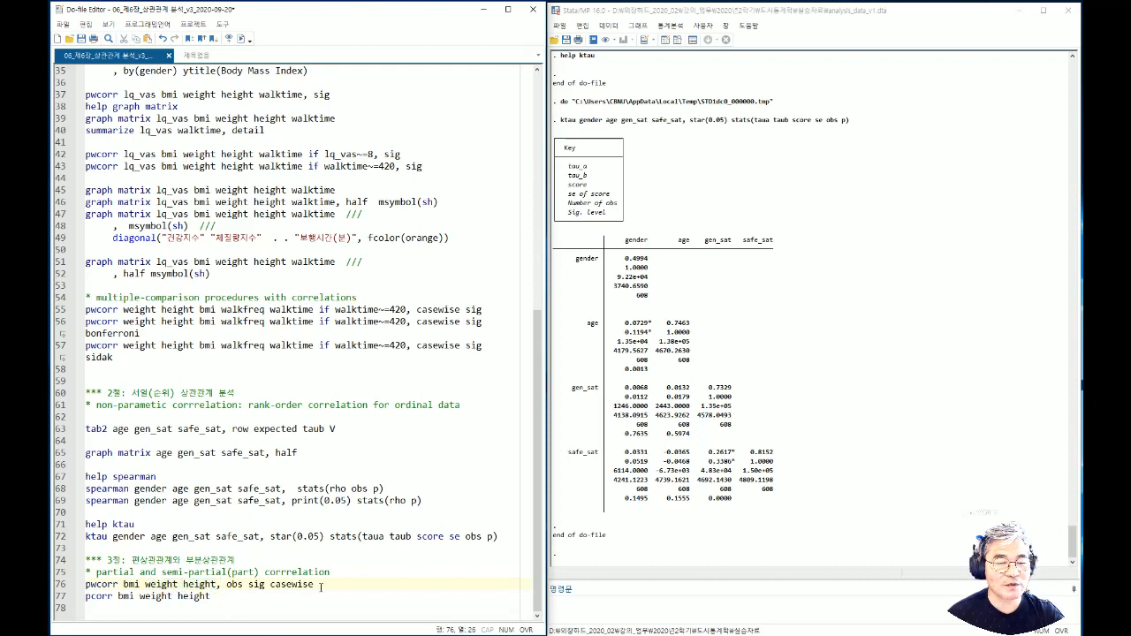
pyautogui.moveTo(321, 584); pyautogui.dragTo(85, 584)
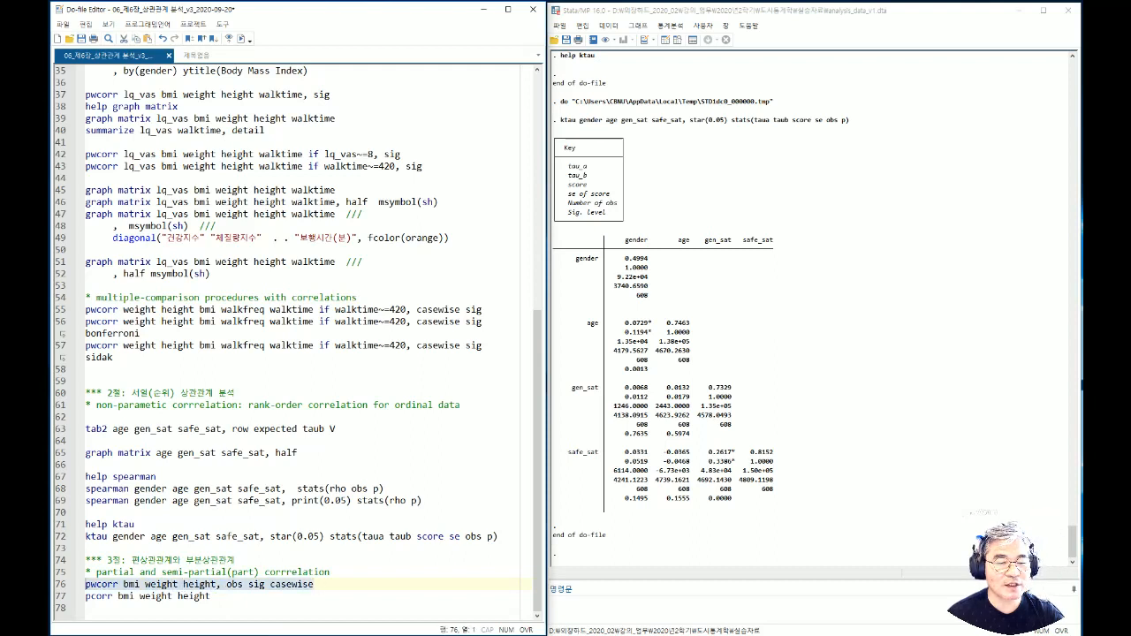
pyautogui.click(241, 39)
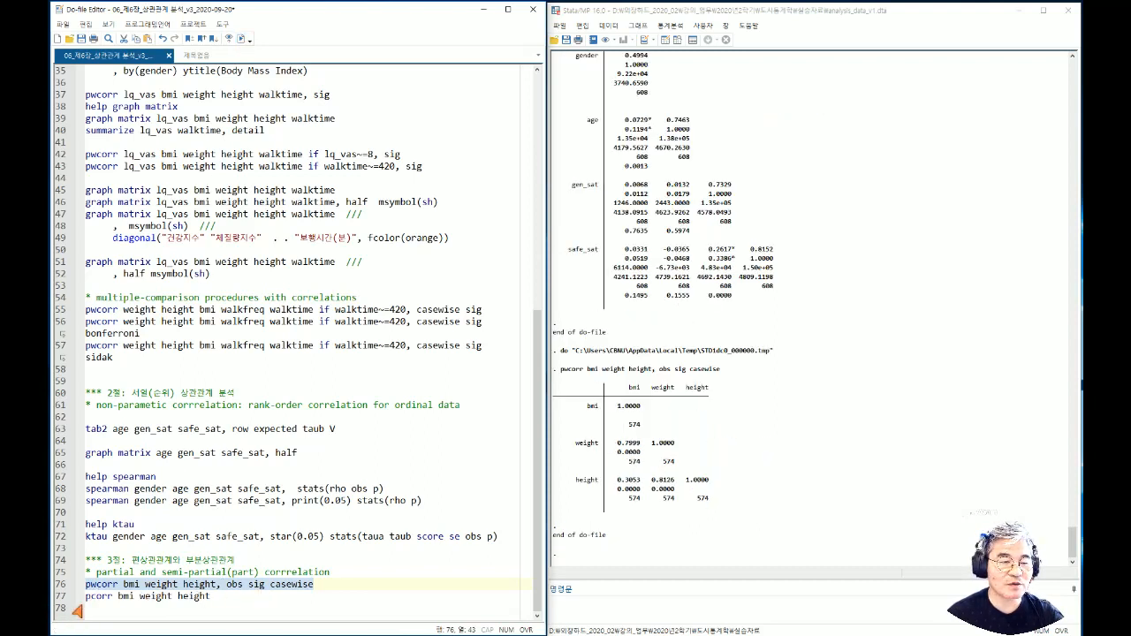
# Step: Add a help pcorr line above the pcorr command, run it to view the pcorr syntax, and close the help
pyautogui.moveTo(86, 596); pyautogui.dragTo(114, 596)
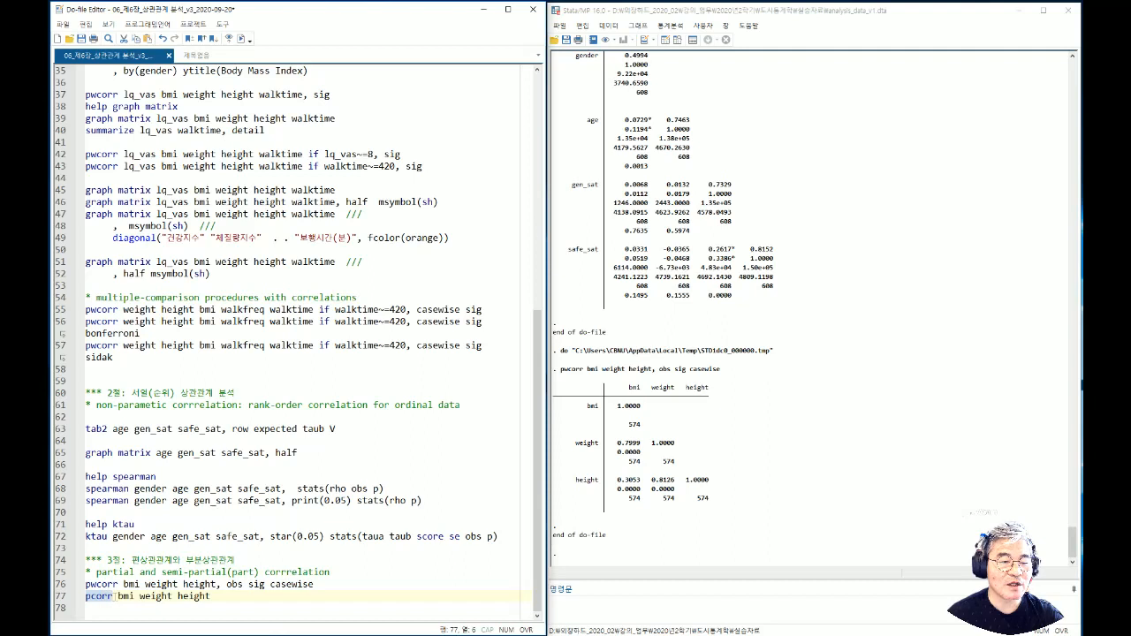
pyautogui.click(328, 586)
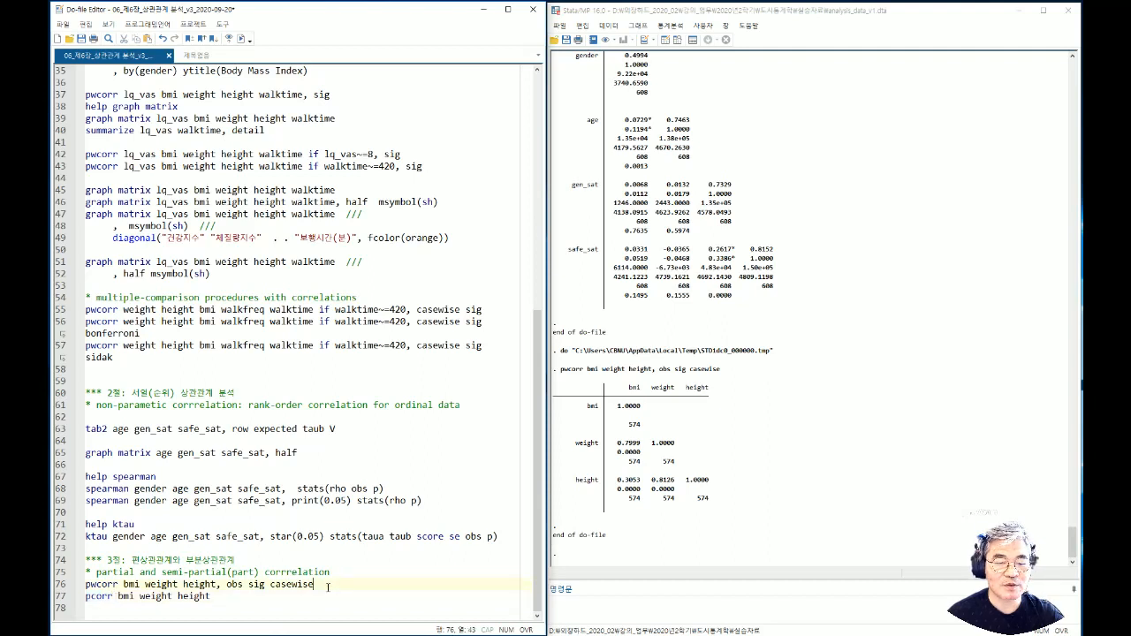
pyautogui.press('Return')
pyautogui.write('help pcorr')
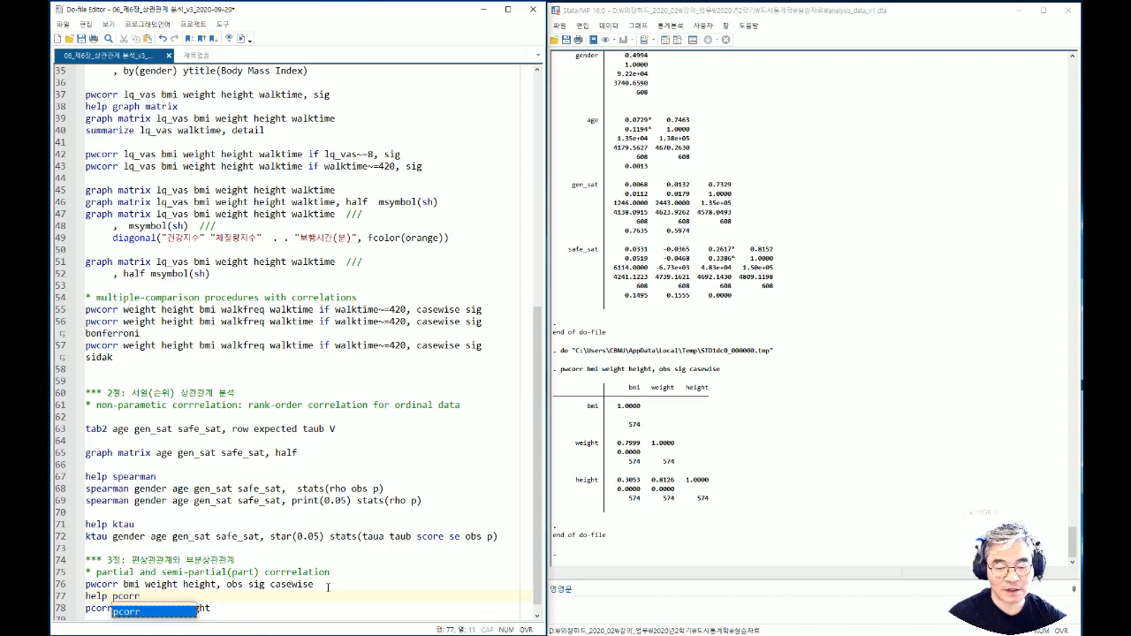
pyautogui.hotkey('shift', 'Home')
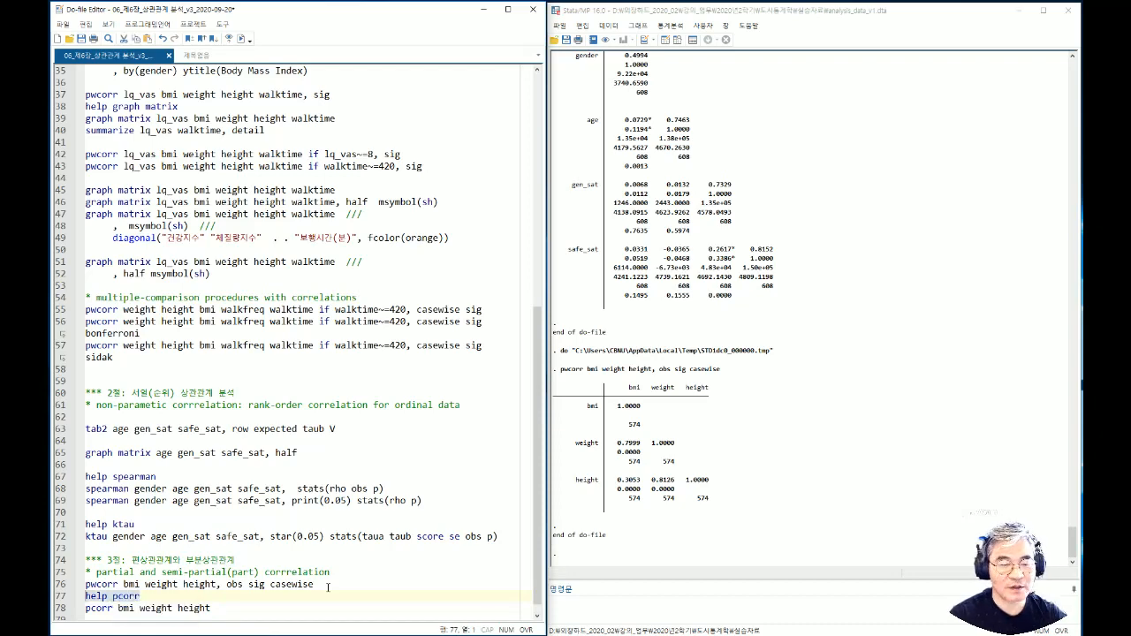
pyautogui.click(240, 39)
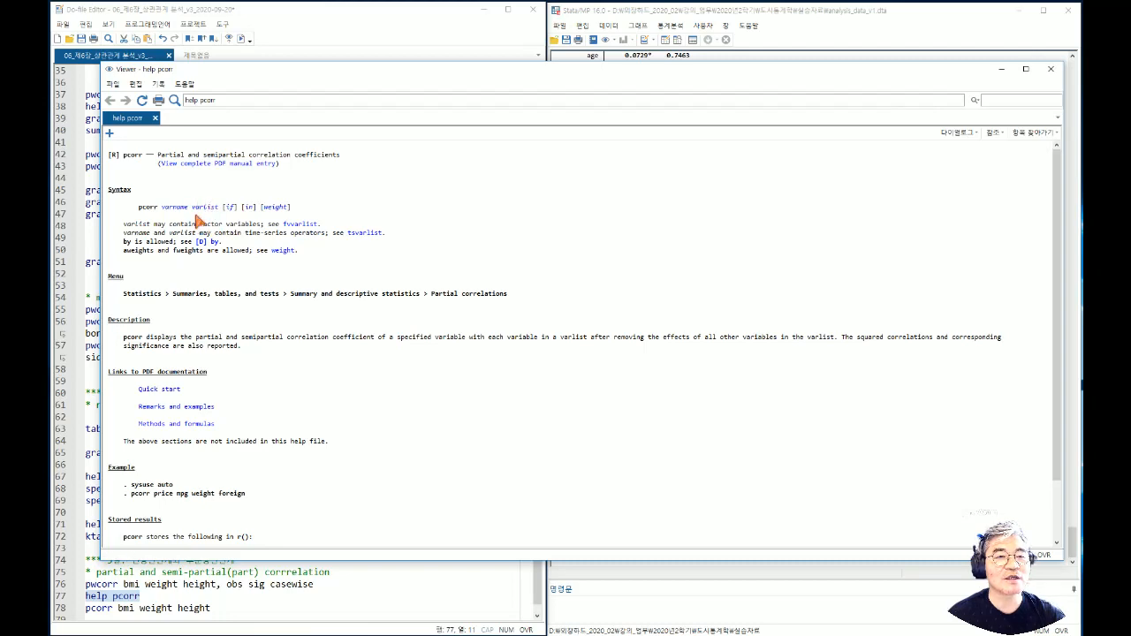
pyautogui.click(1051, 69)
# Step: Run the pcorr command for the partial and semipartial correlations of bmi with weight and height
pyautogui.scroll(-1, 206, 587)
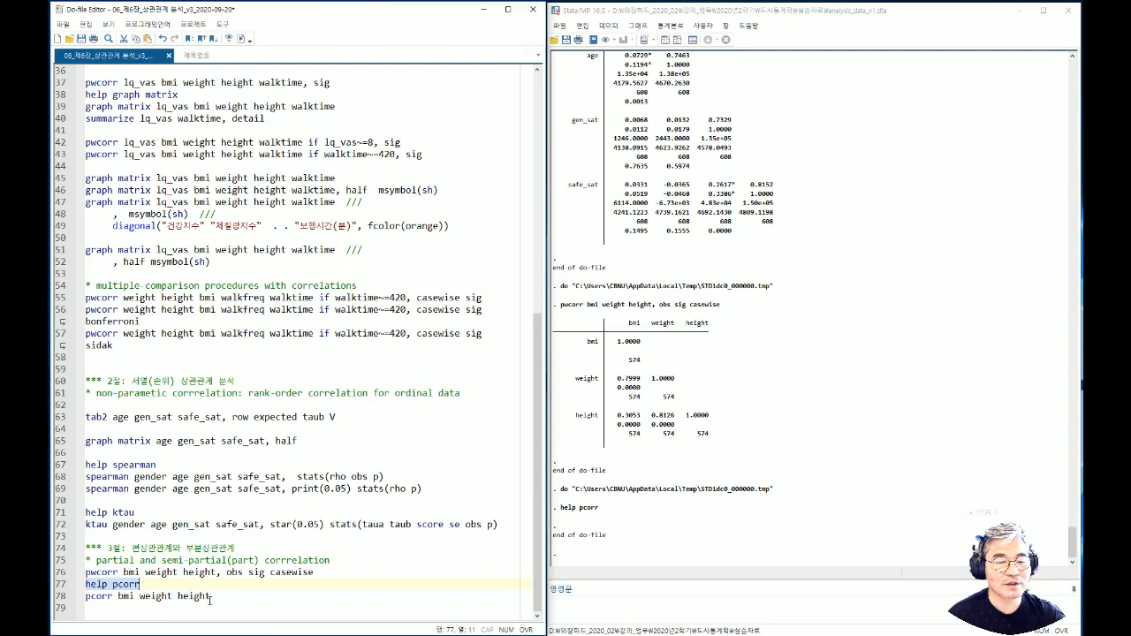
pyautogui.moveTo(209, 599); pyautogui.dragTo(76, 599)
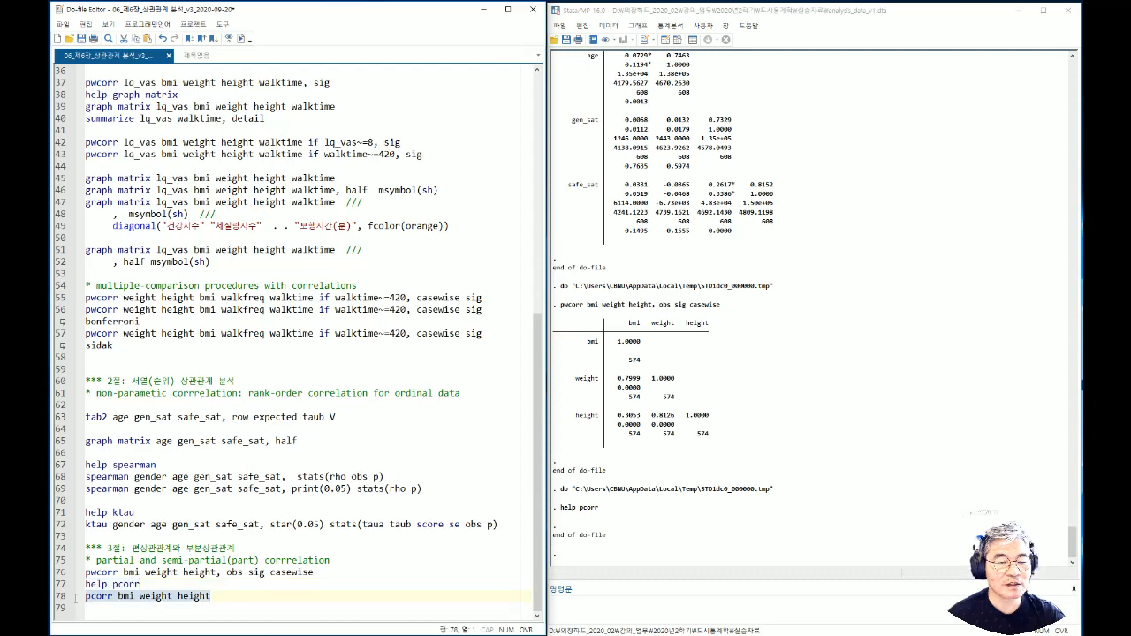
pyautogui.click(240, 39)
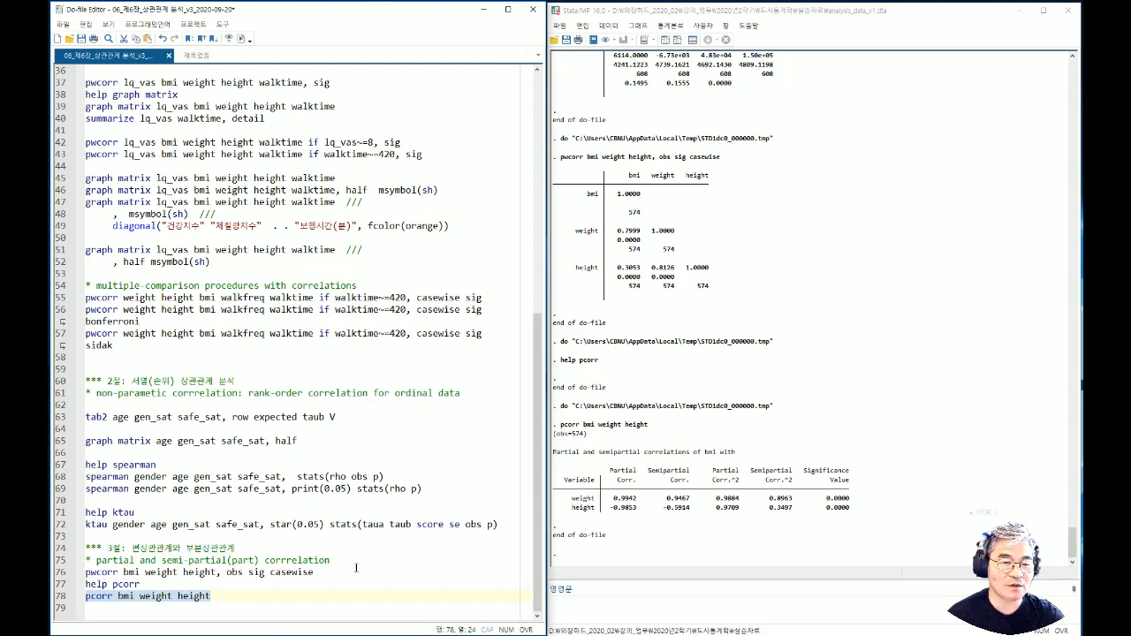
pyautogui.click(217, 598)
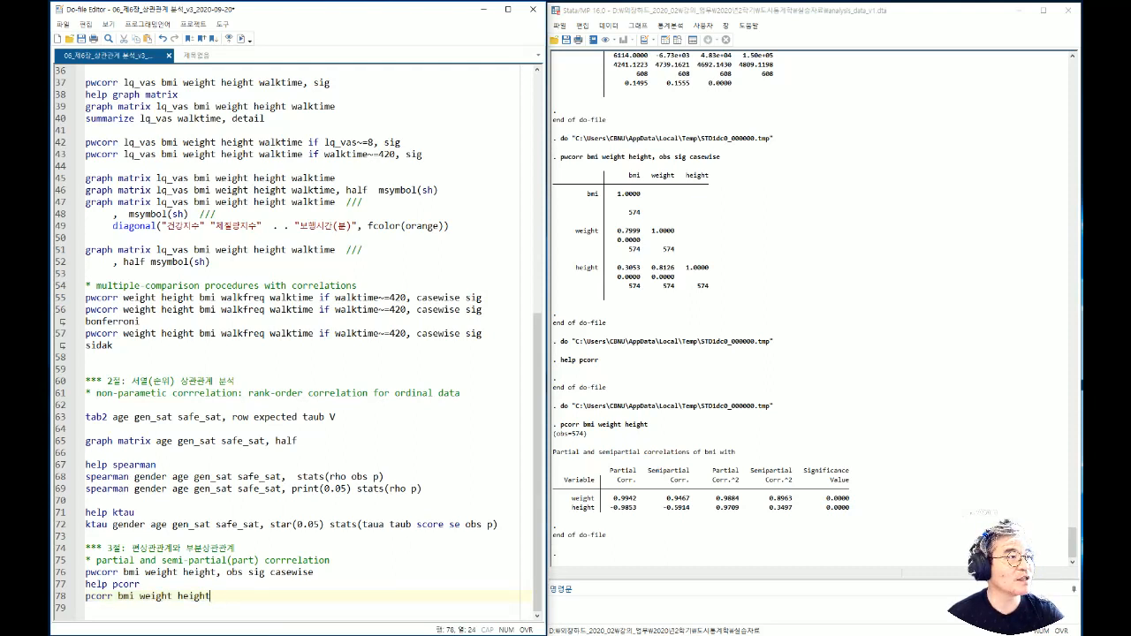
pyautogui.hotkey('alt', 'Tab')
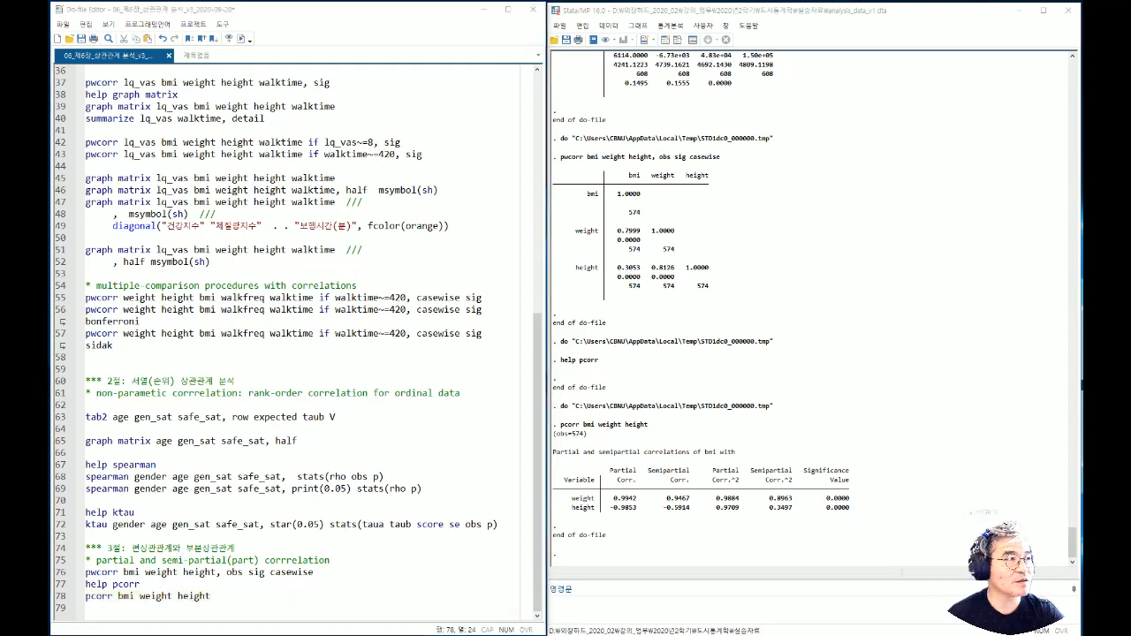